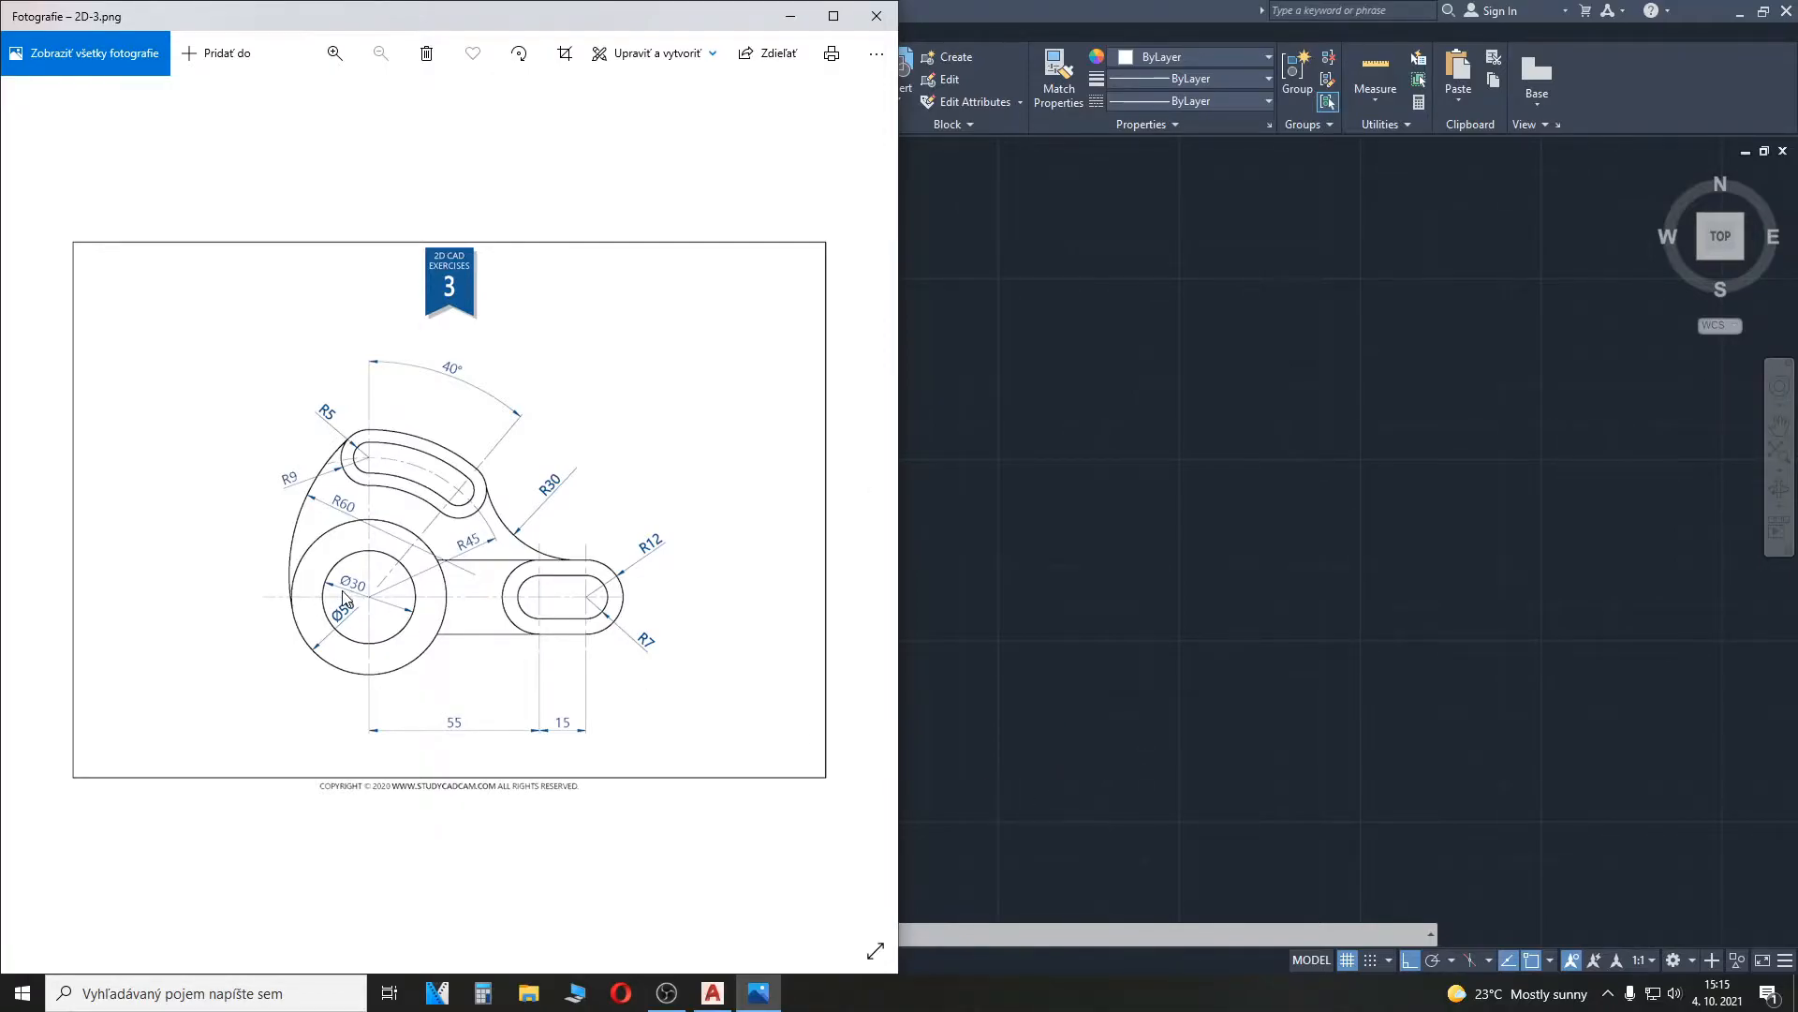
# Step: Switch to AutoCAD and draw a vertical and a horizontal construction line crossing at one point
pyautogui.click(952, 571)
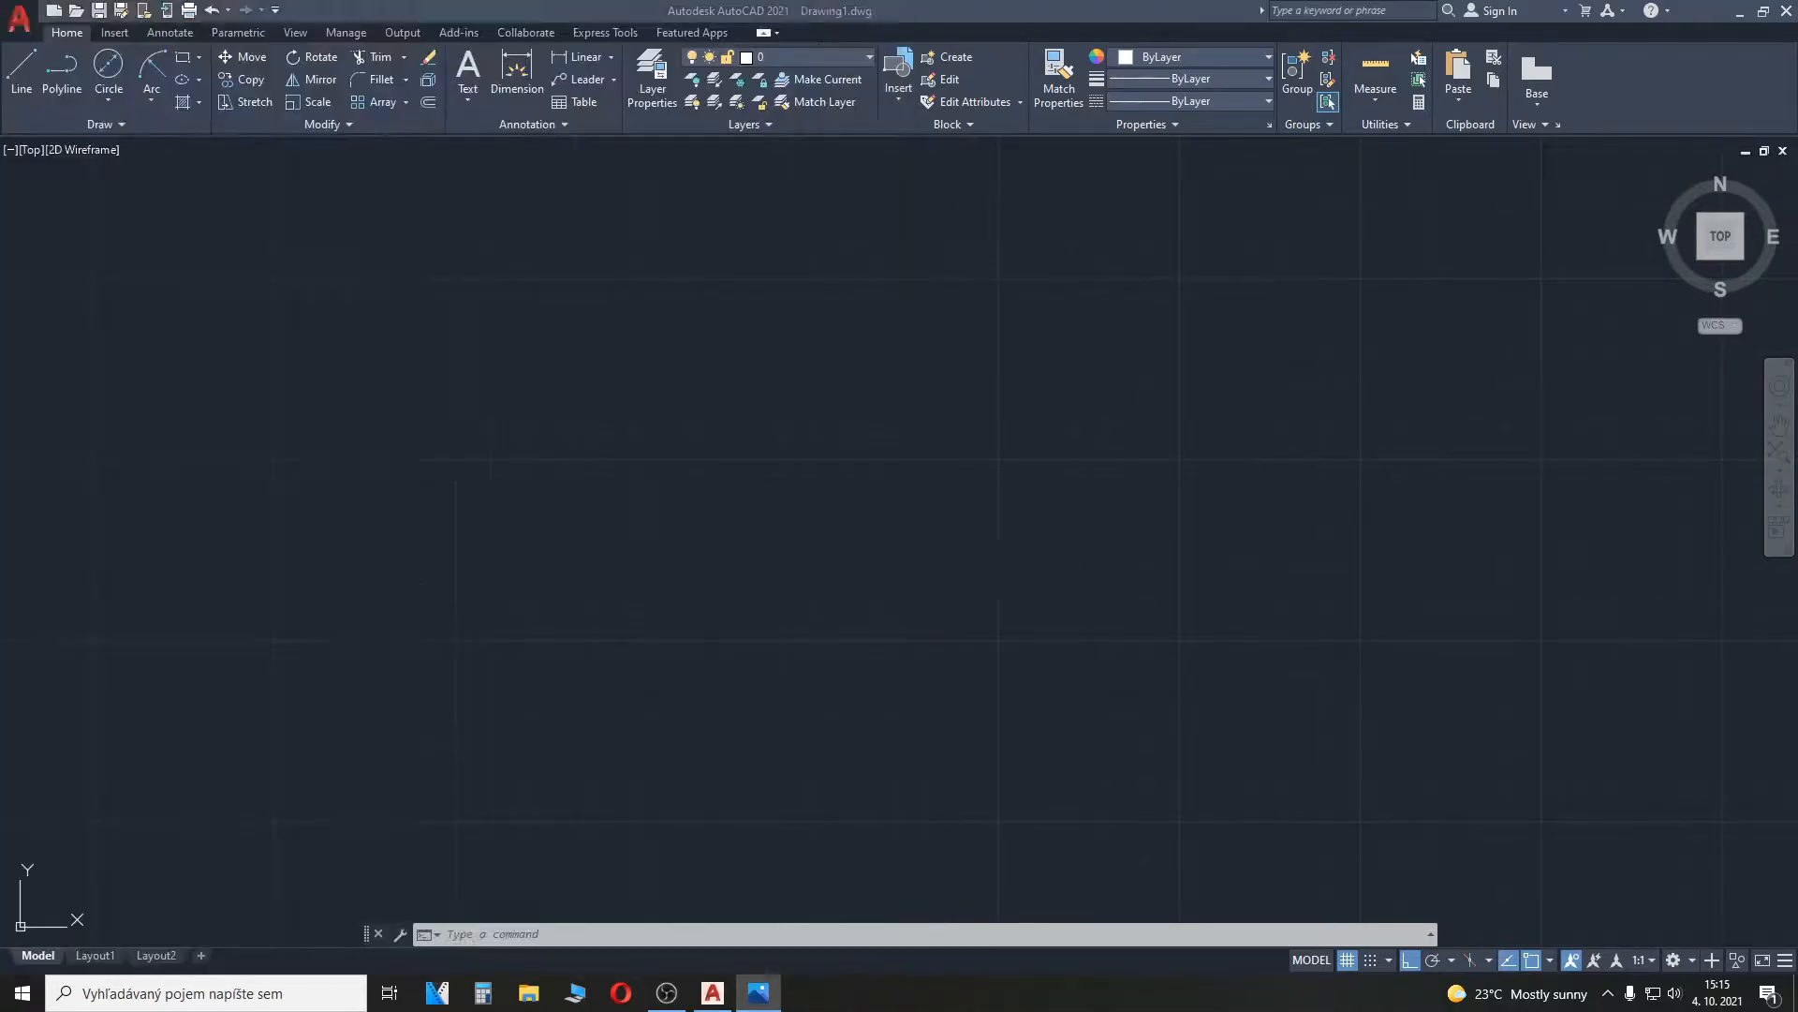
pyautogui.click(117, 122)
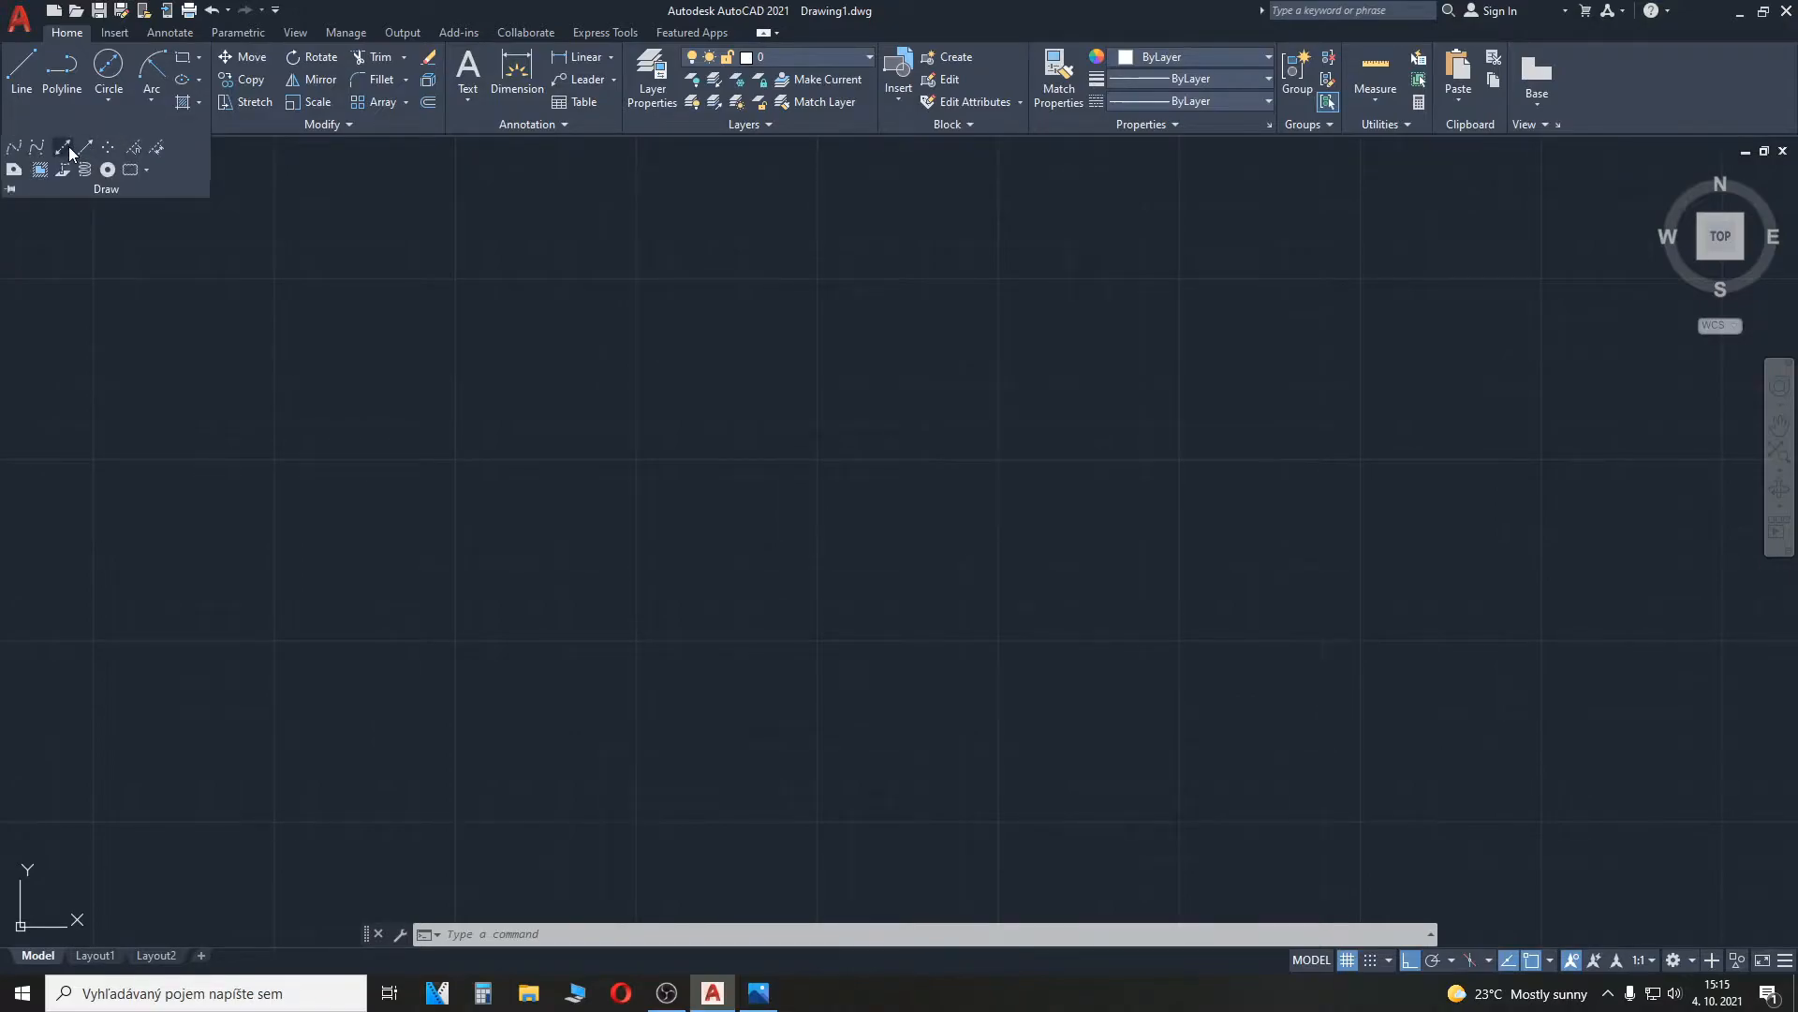
pyautogui.click(69, 146)
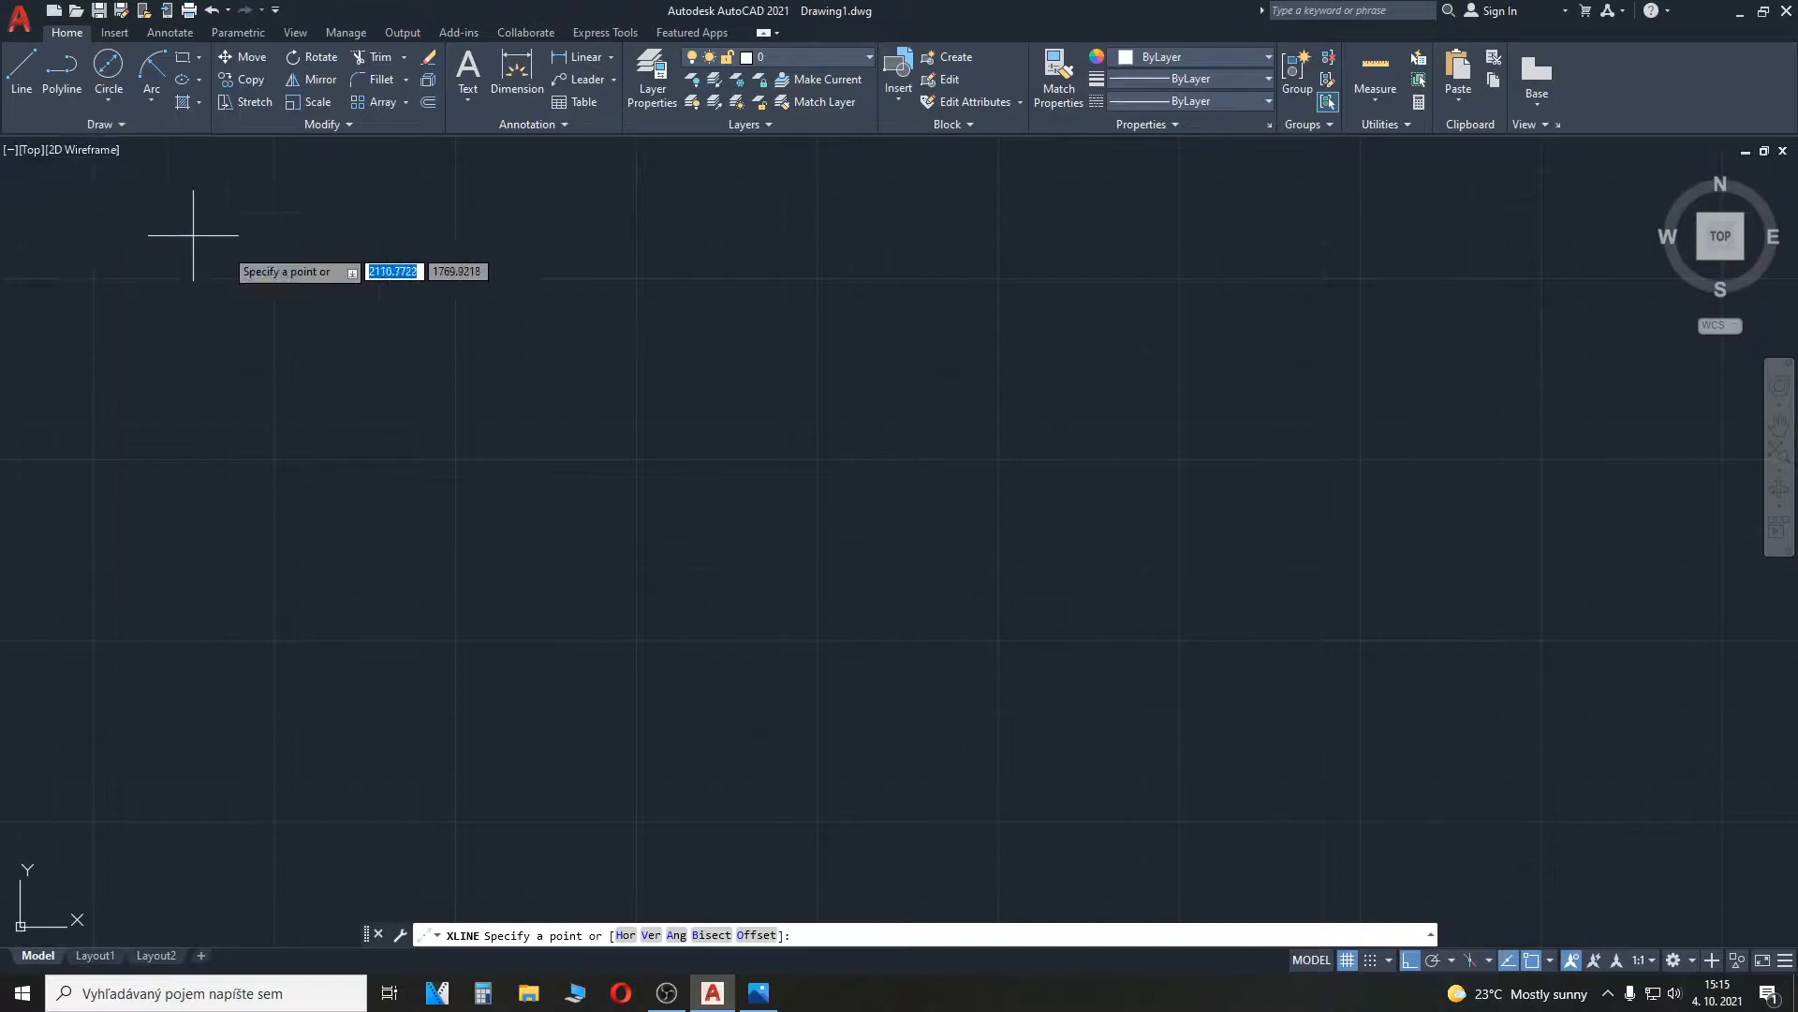
pyautogui.click(737, 423)
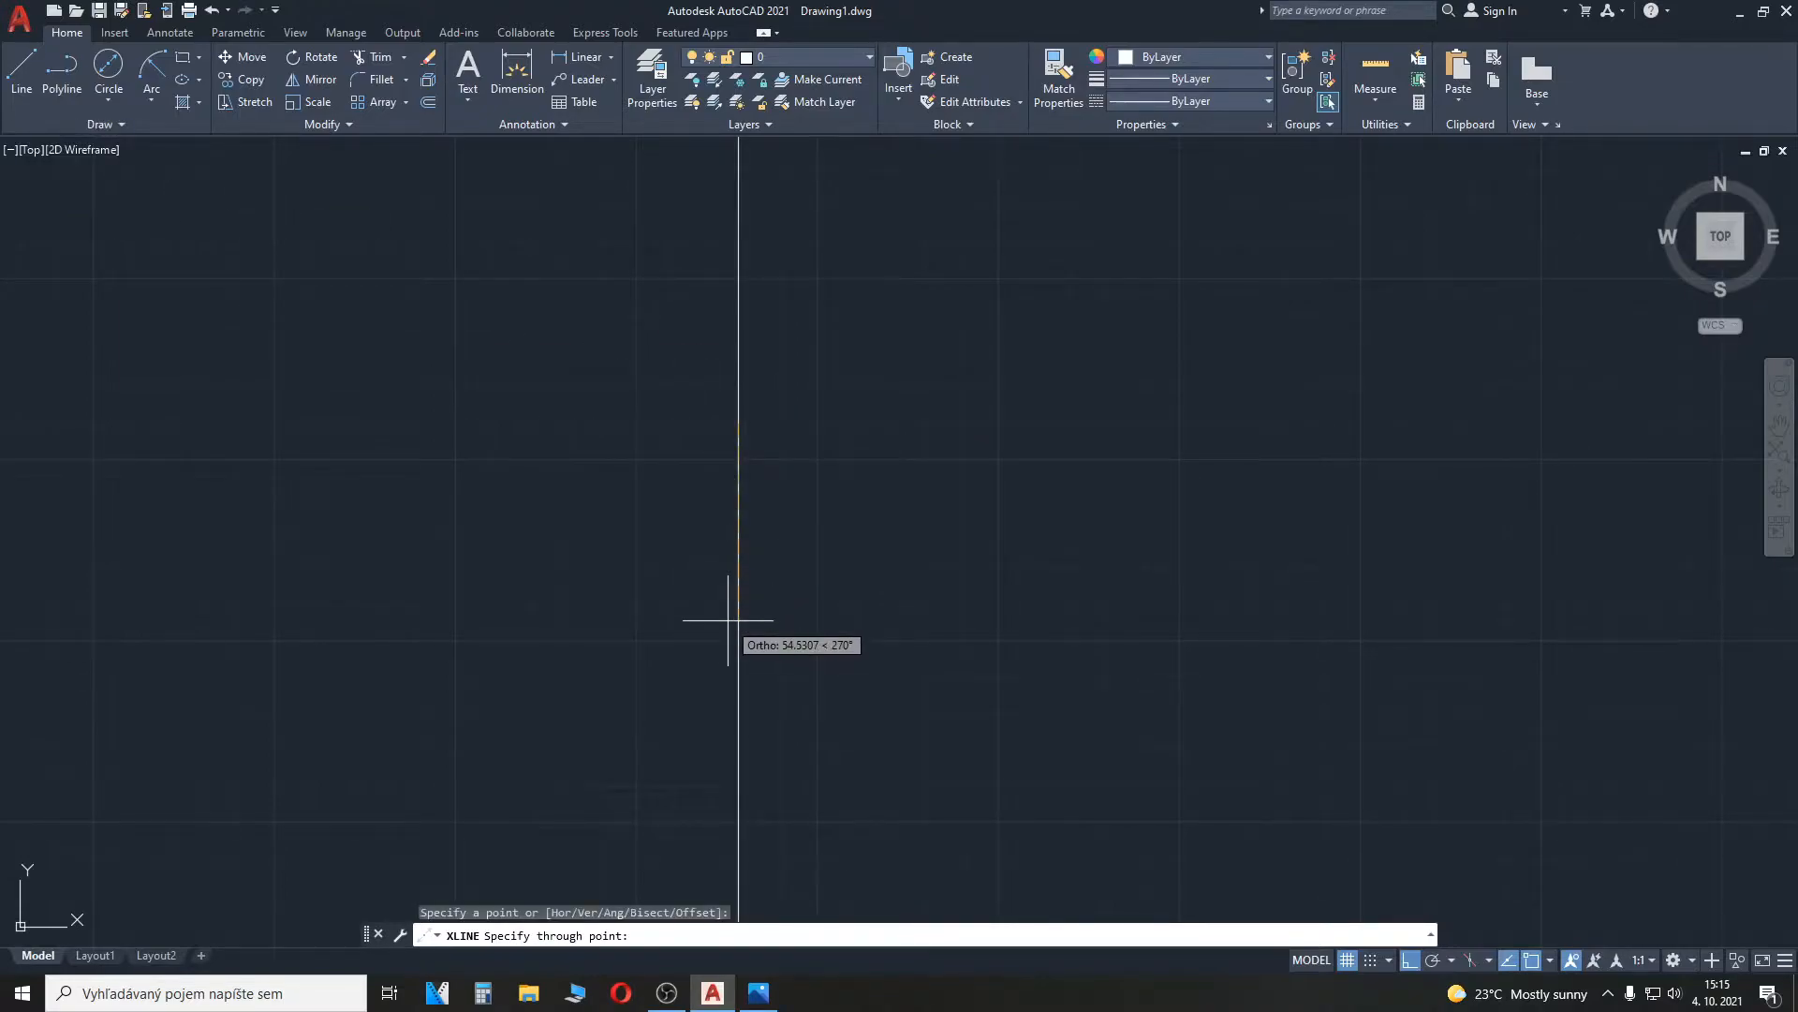
pyautogui.click(728, 618)
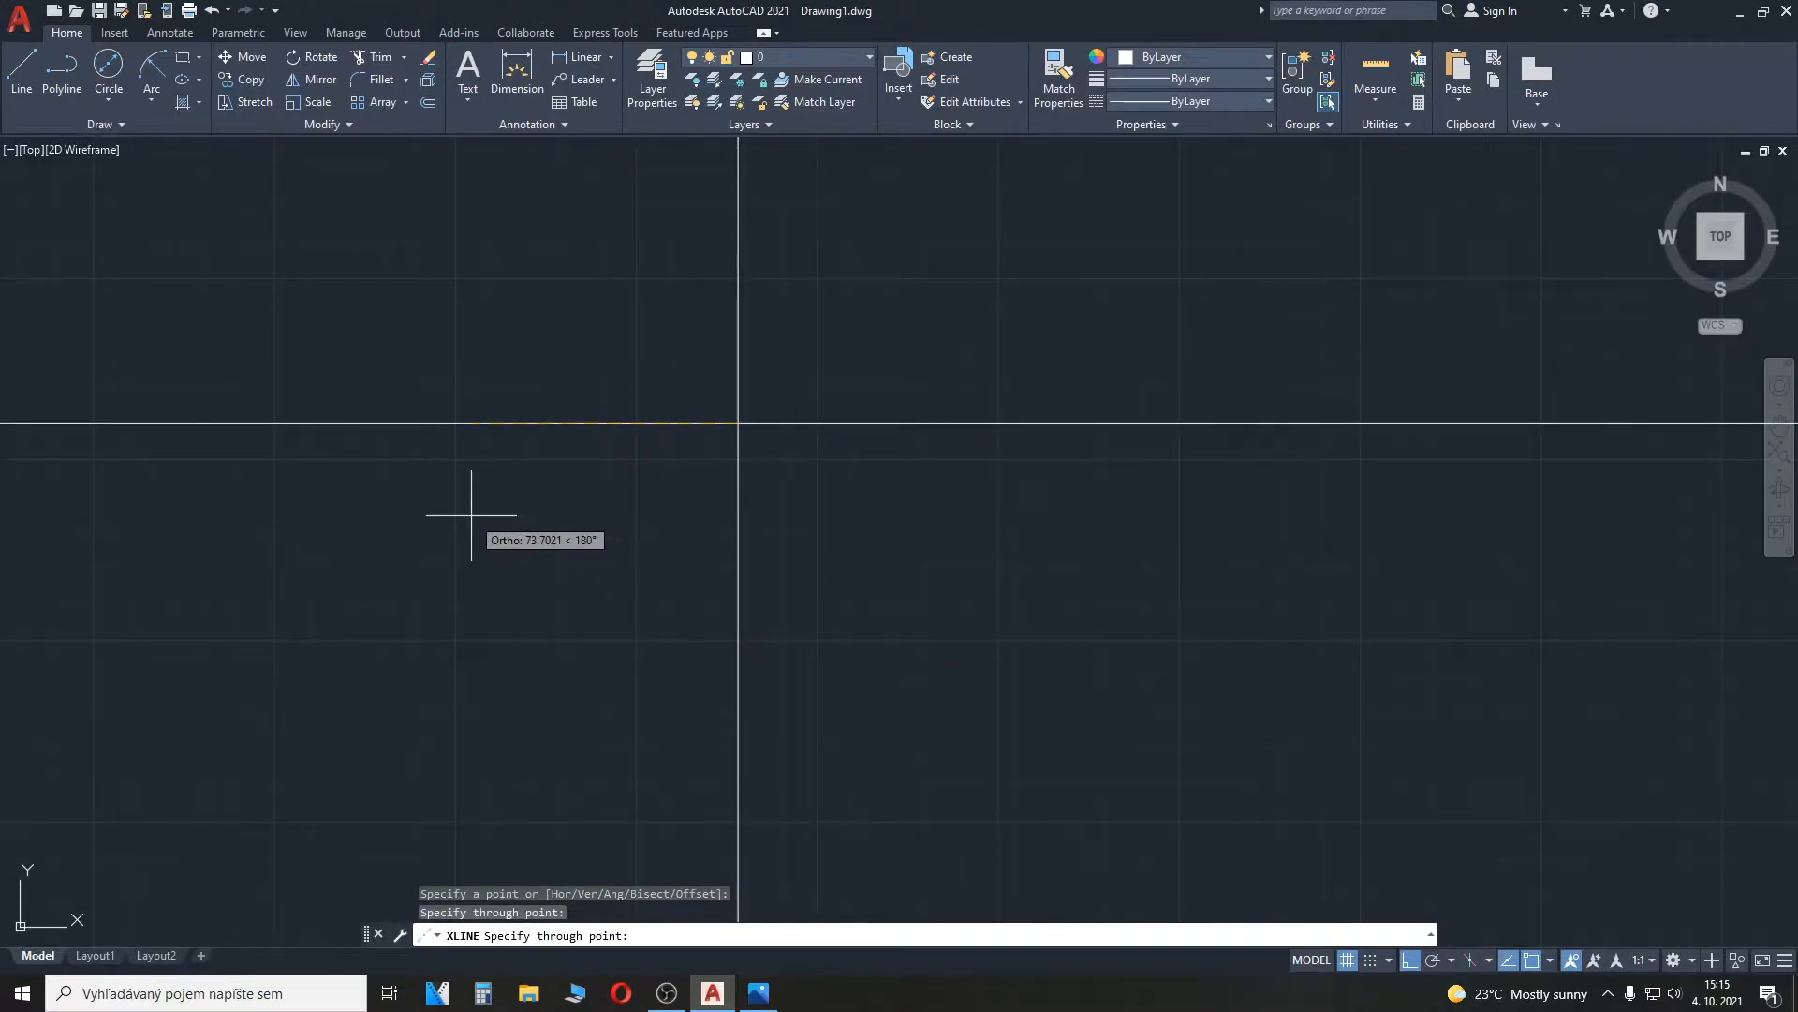
pyautogui.click(473, 515)
pyautogui.press('Escape')
pyautogui.moveTo(733, 451)
pyautogui.mouseDown(button='middle')
pyautogui.moveTo(609, 622)
pyautogui.moveTo(674, 482)
pyautogui.mouseUp(button='middle')
pyautogui.scroll(2, 610, 613)
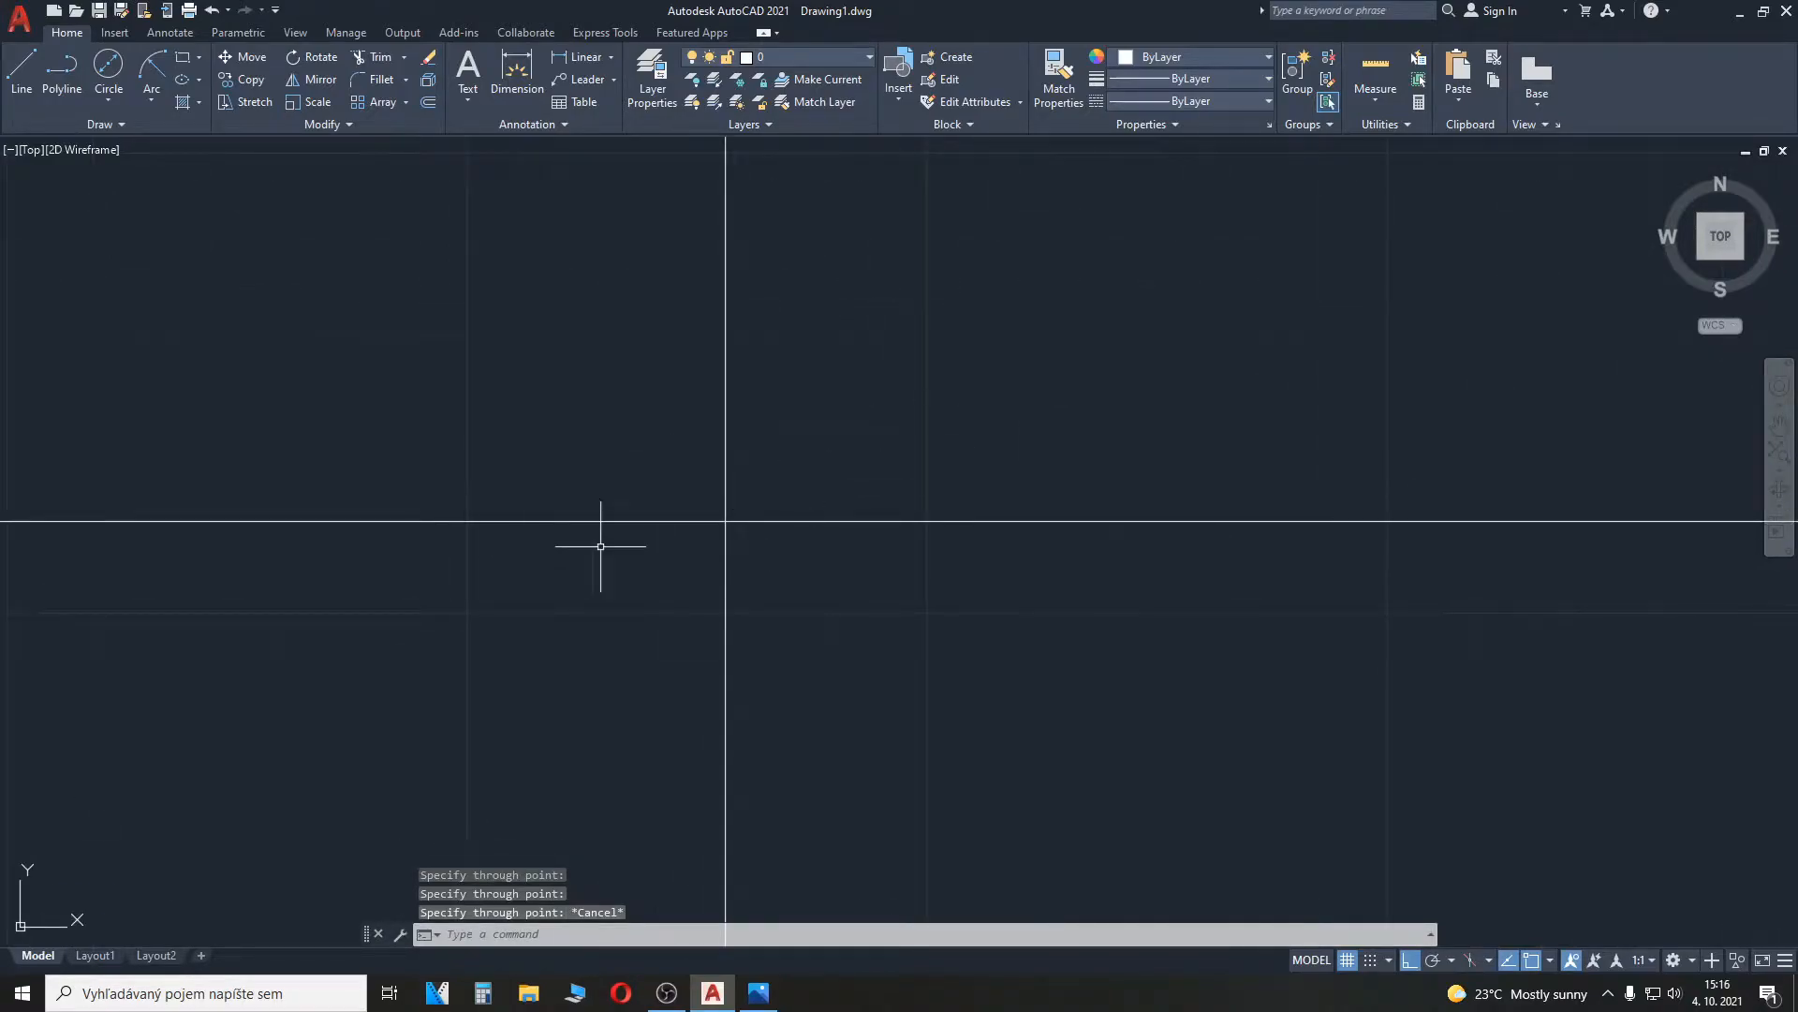
# Step: Draw two concentric circles with diameters 30 and 50 centred on the construction lines' intersection
pyautogui.click(109, 99)
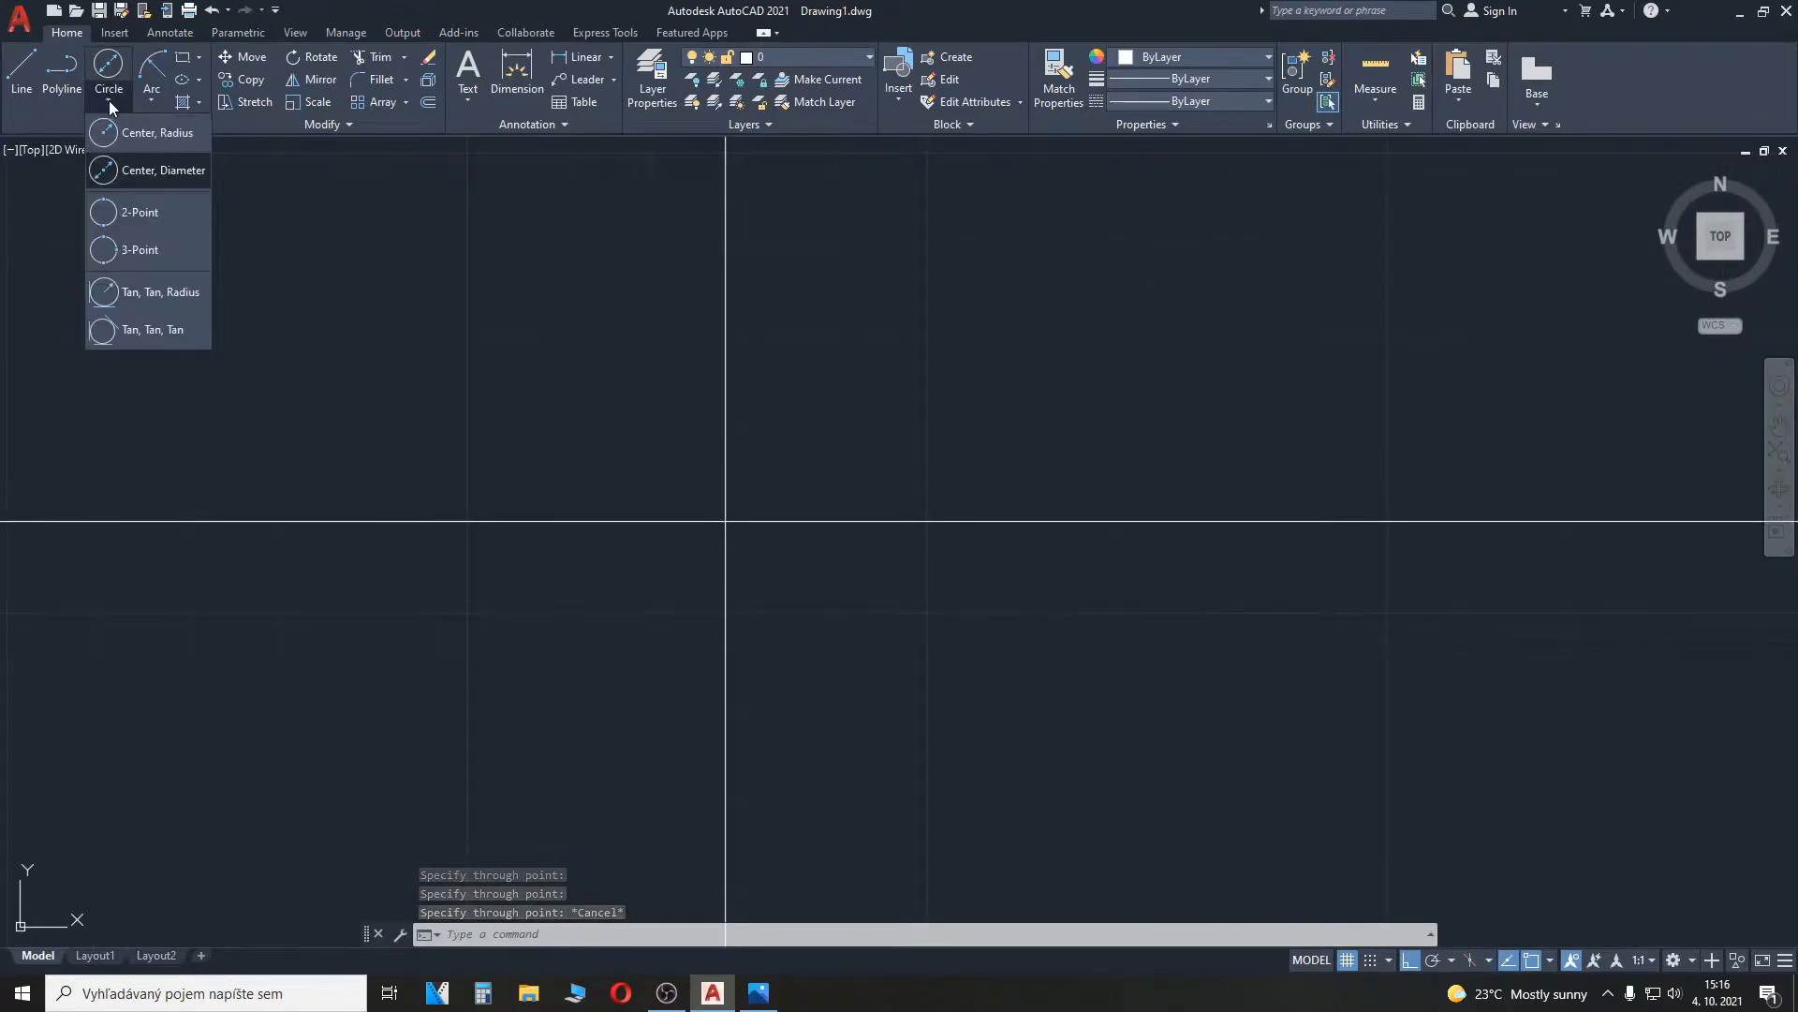
pyautogui.click(160, 178)
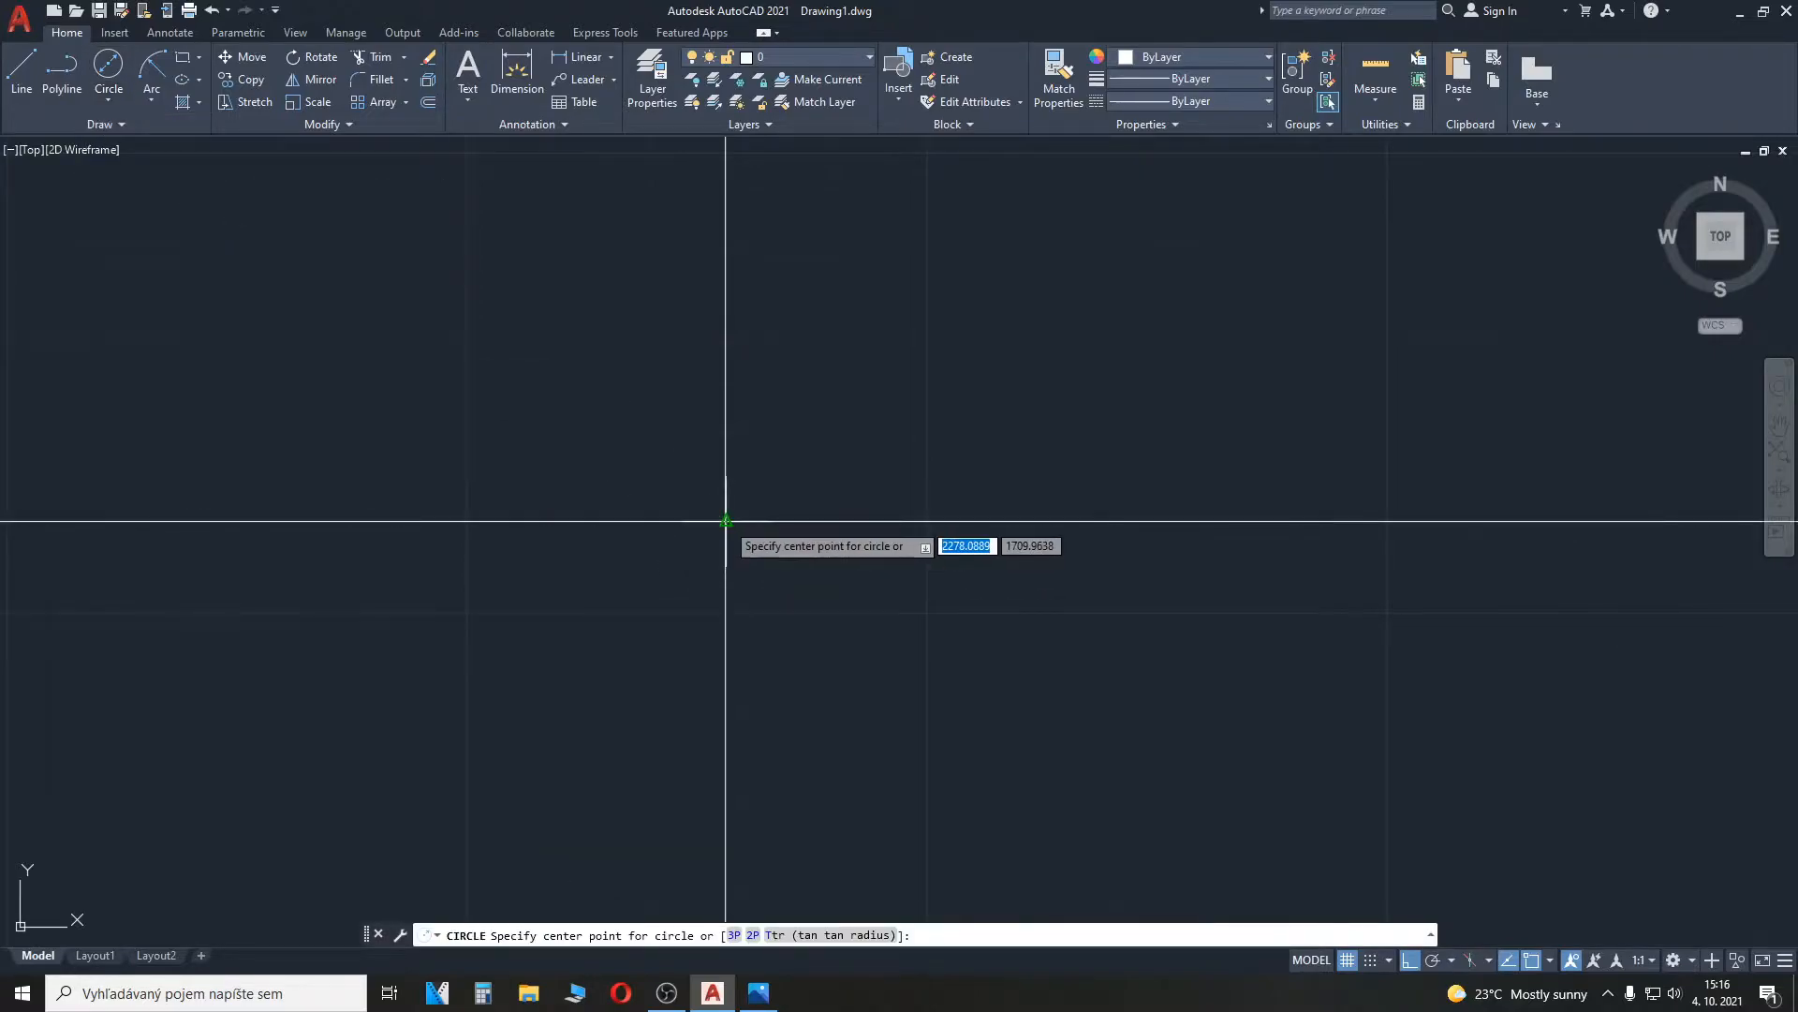
pyautogui.click(726, 521)
pyautogui.press('Return')
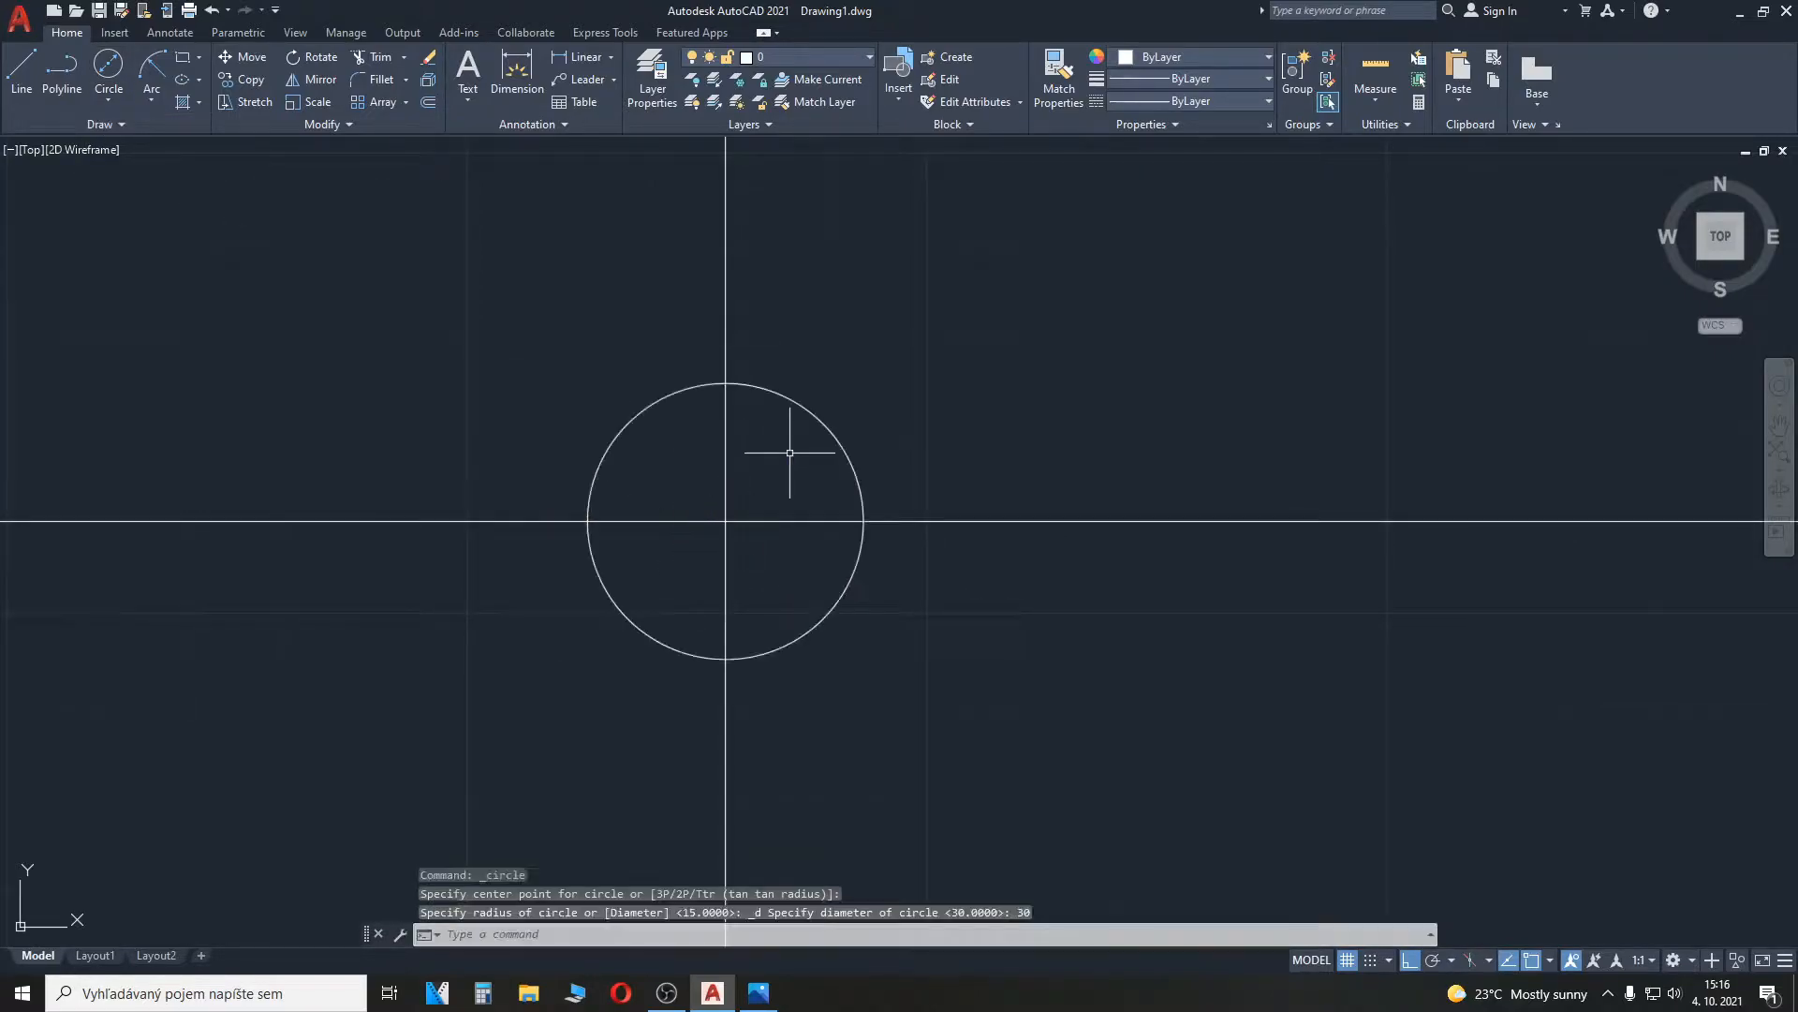
pyautogui.click(109, 65)
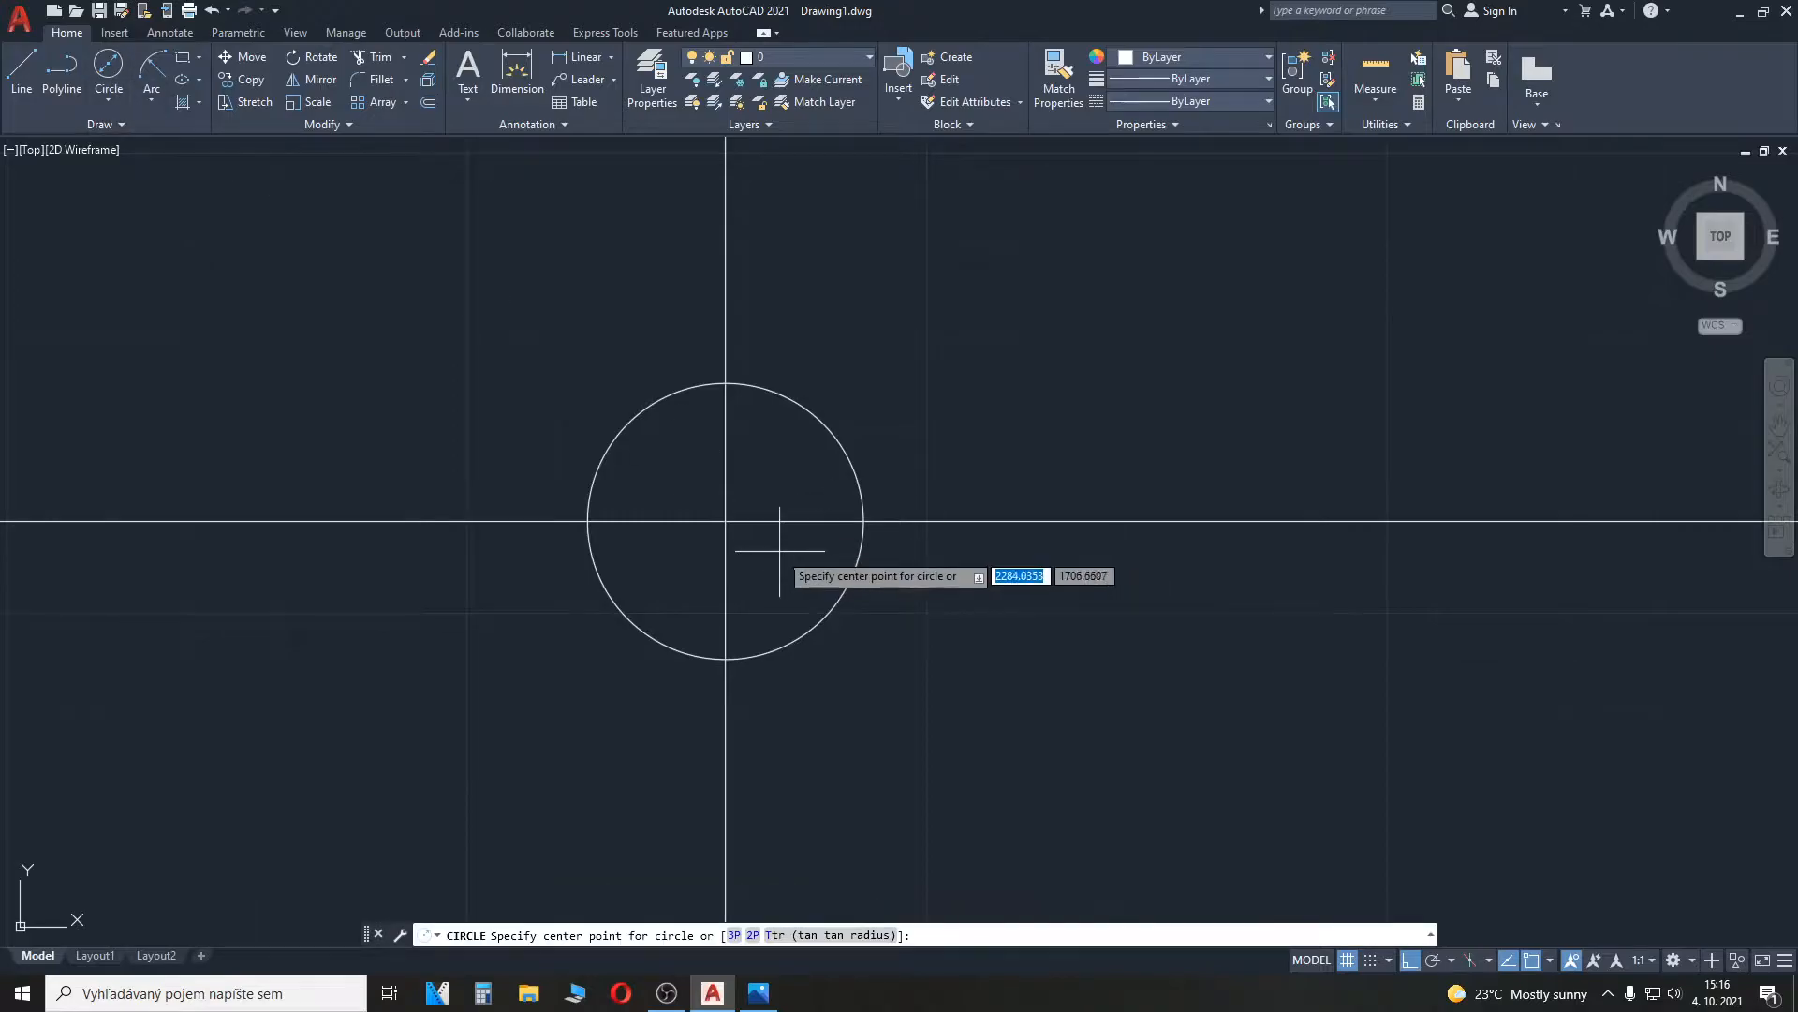
pyautogui.click(719, 522)
pyautogui.write('50')
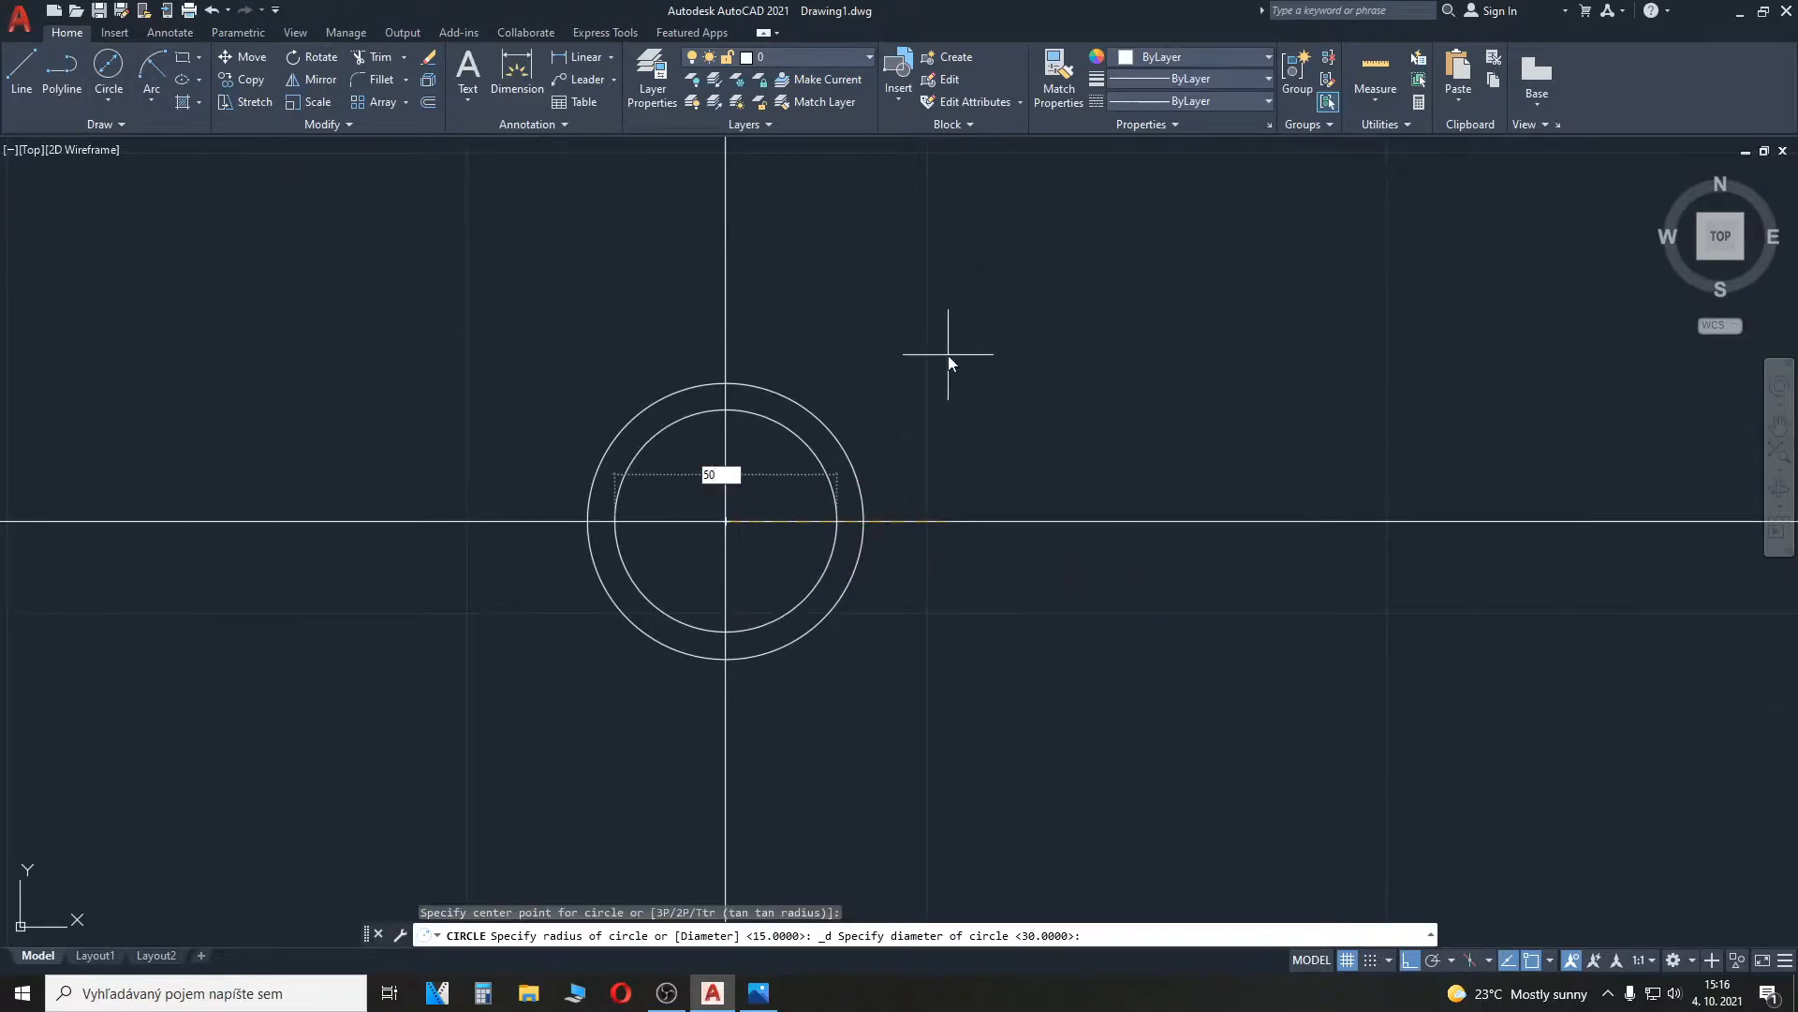
pyautogui.press('Return')
# Step: Check the reference drawing and draw a line about 82 units long from the circles' centre at 50° to the horizontal
pyautogui.hotkey('alt', 'Tab')
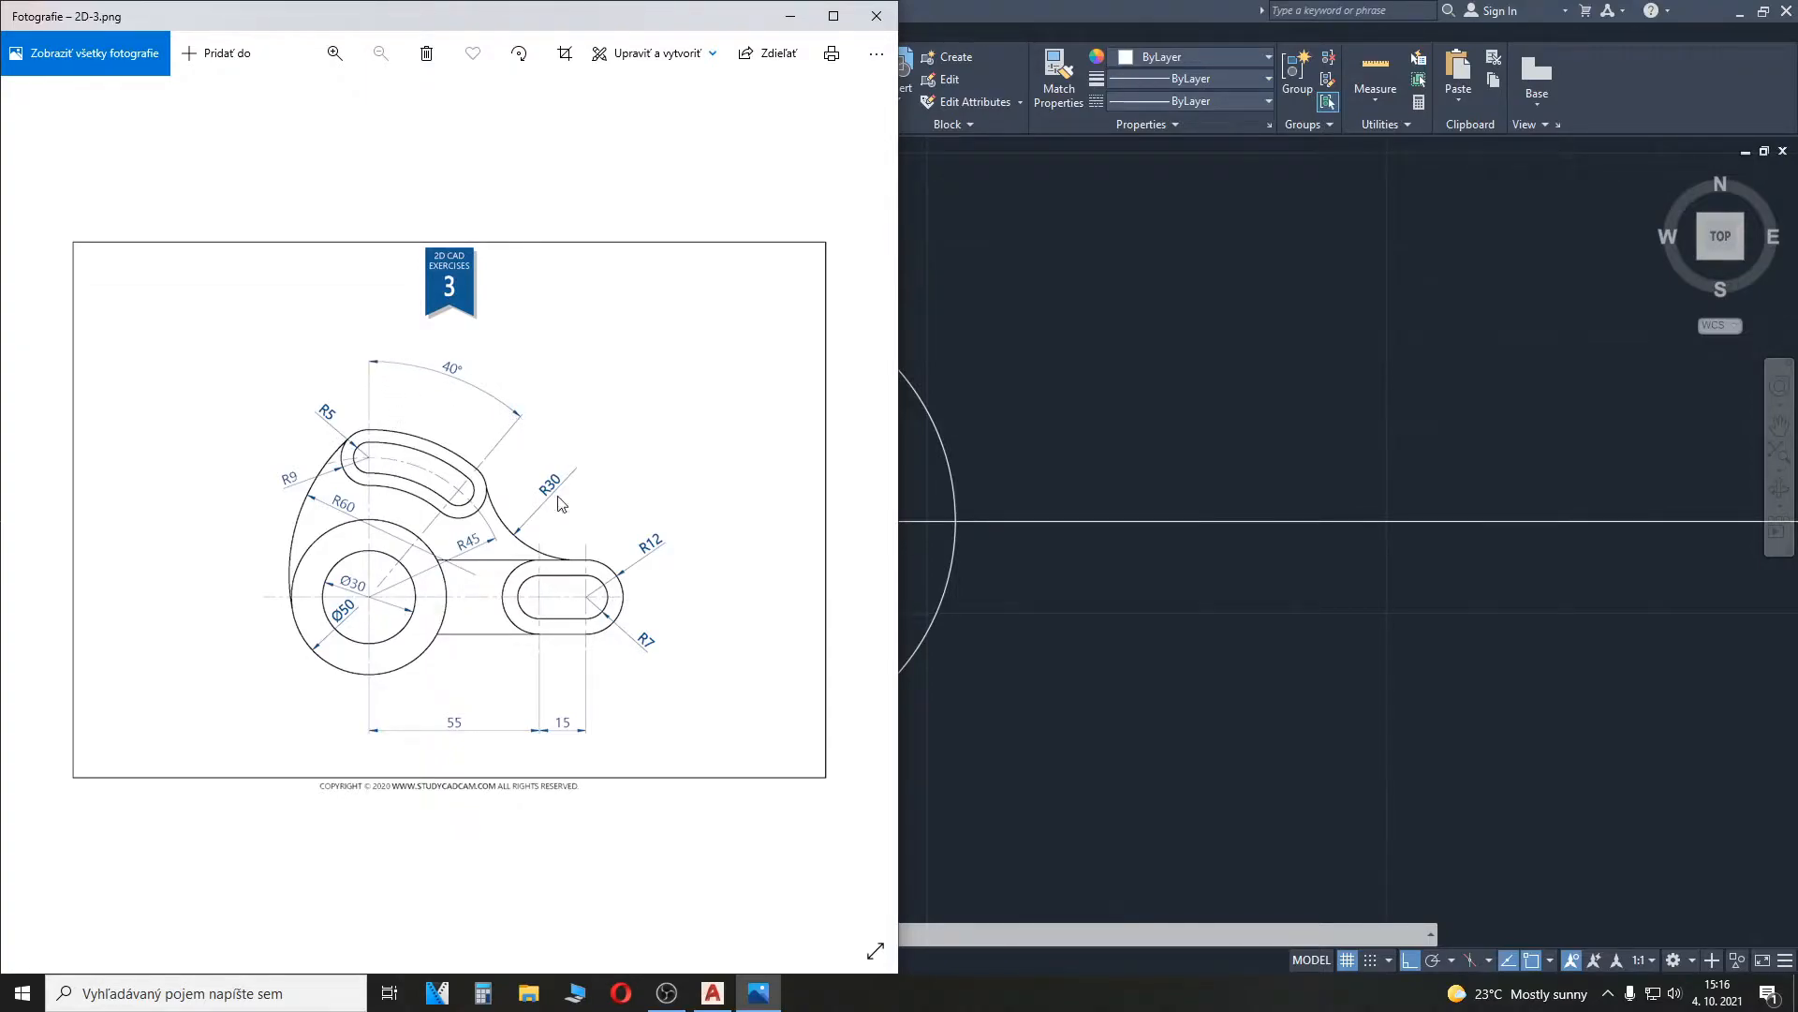
pyautogui.click(1036, 442)
pyautogui.moveTo(918, 406); pyautogui.dragTo(686, 466, button='middle')
pyautogui.click(21, 70)
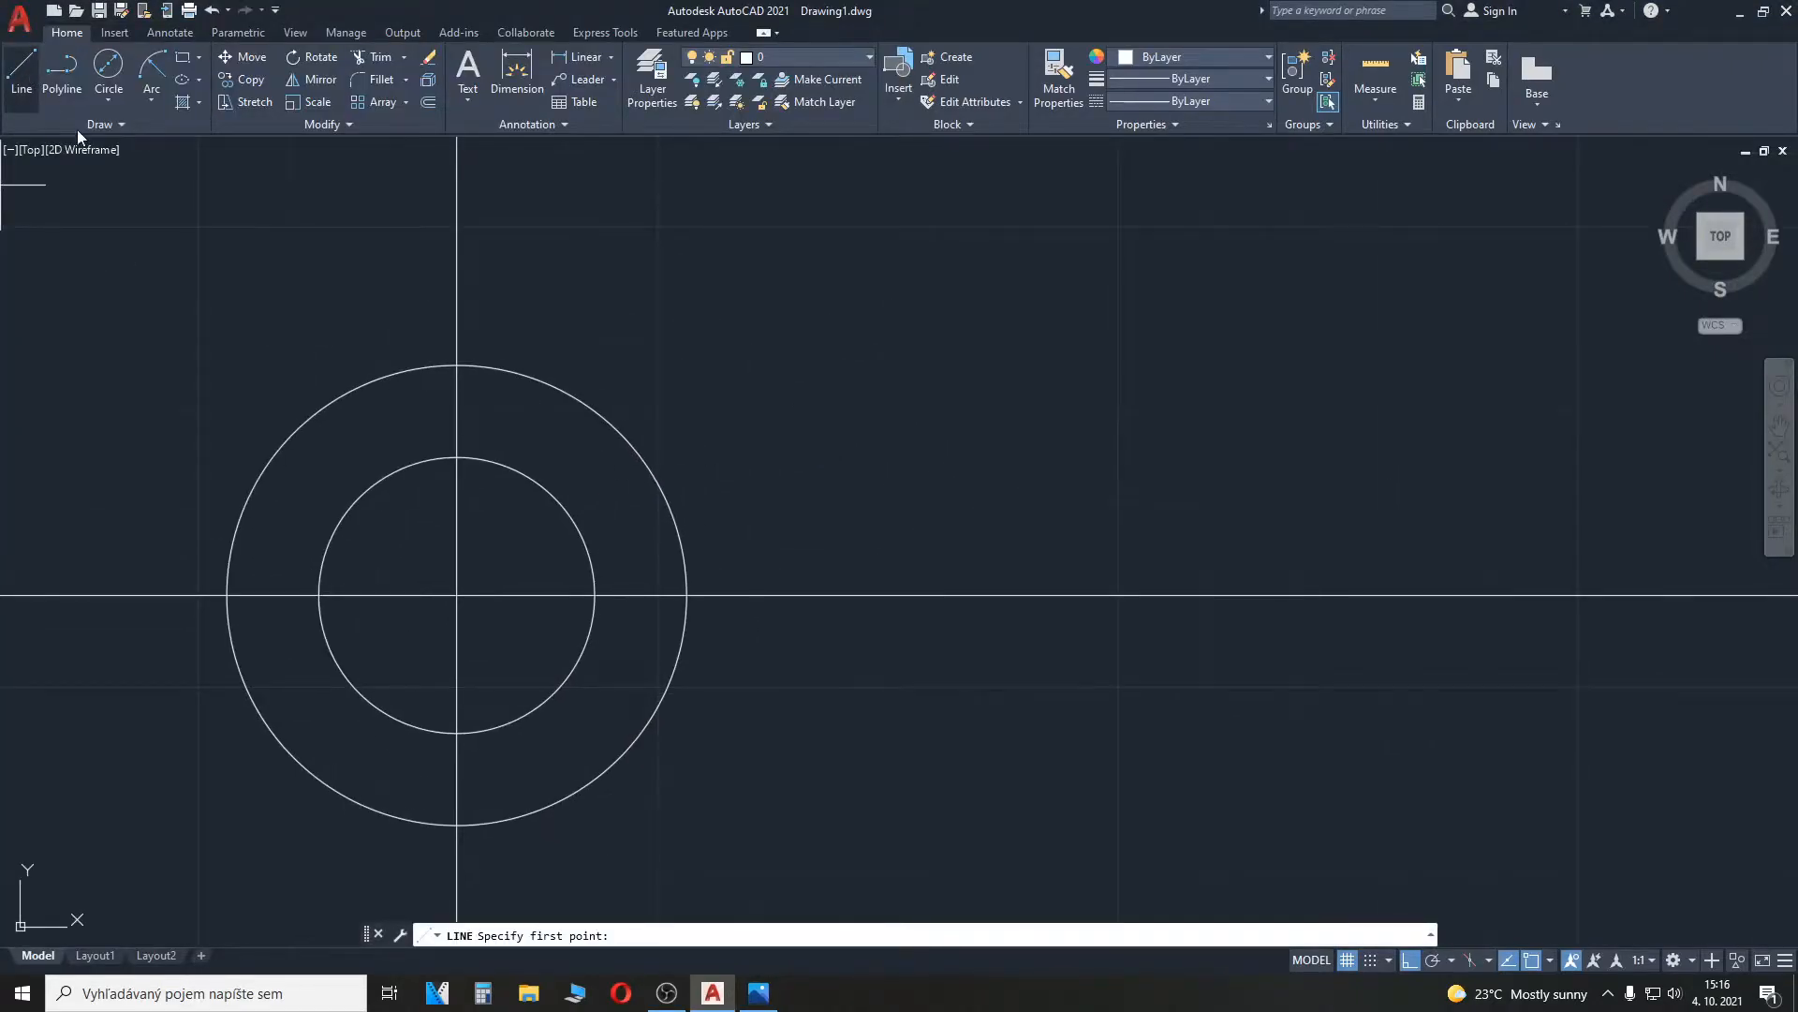
pyautogui.click(456, 590)
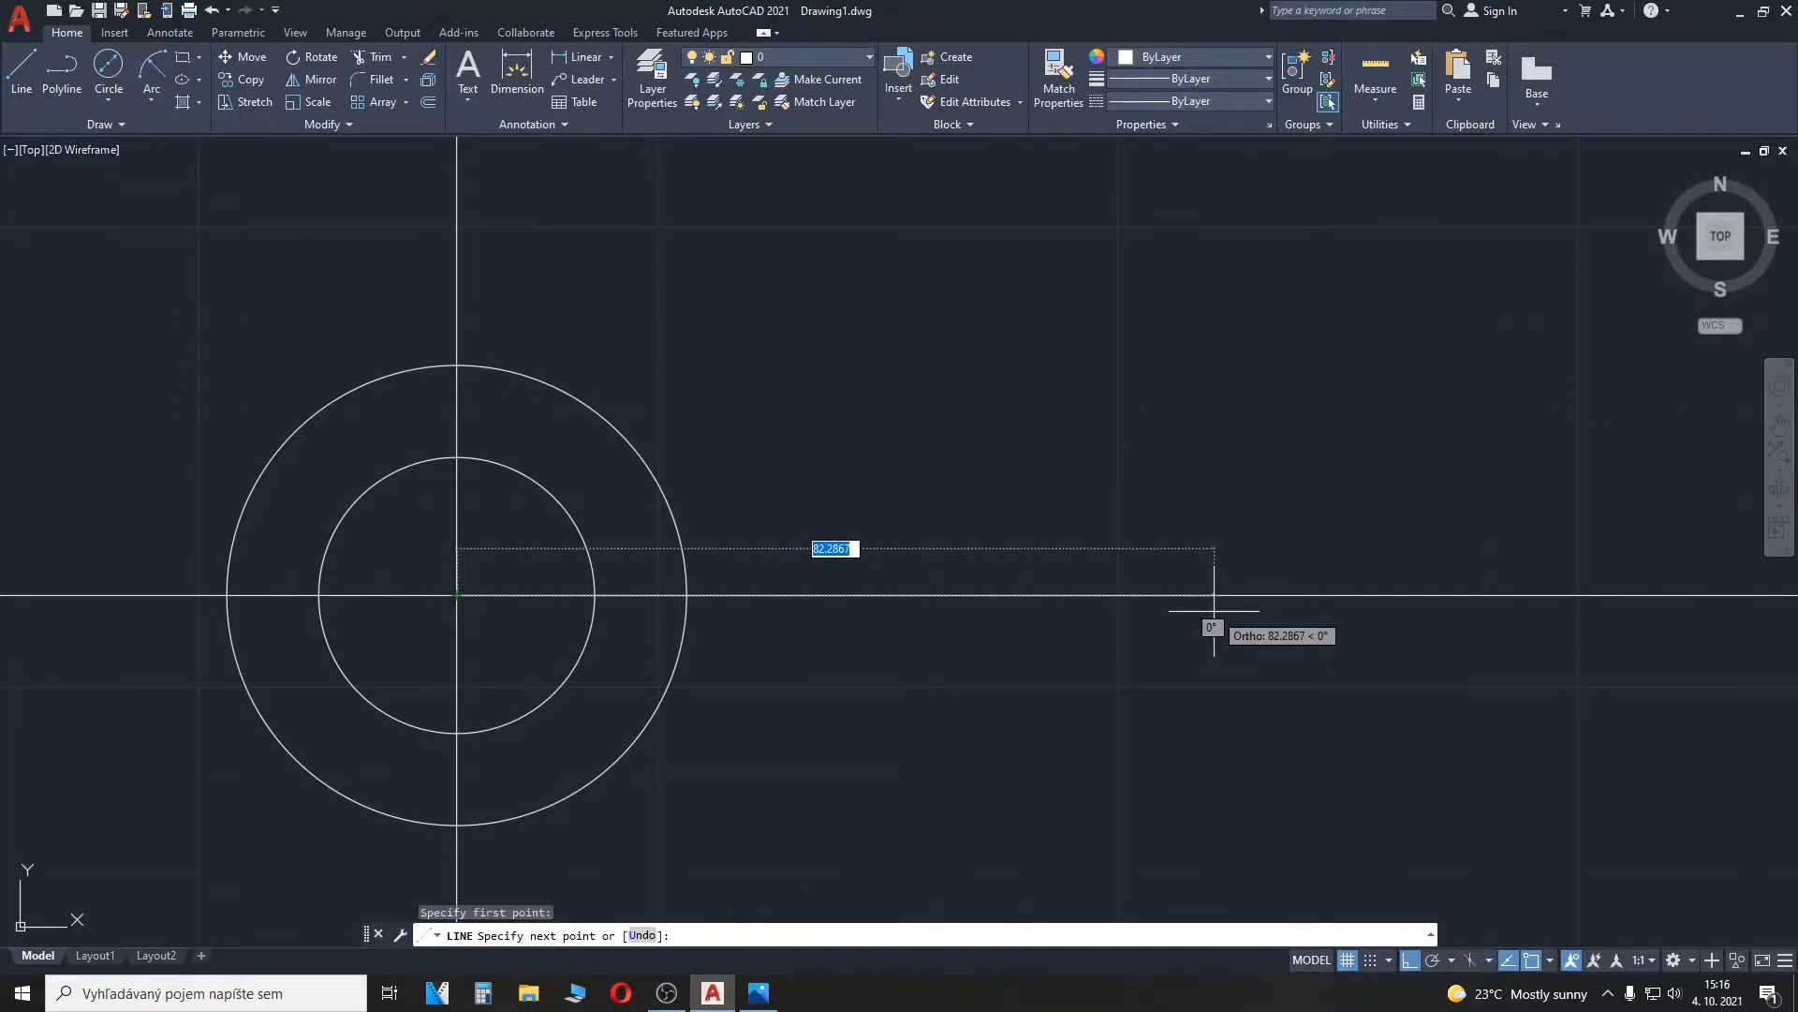
pyautogui.press('Tab')
pyautogui.write('5')
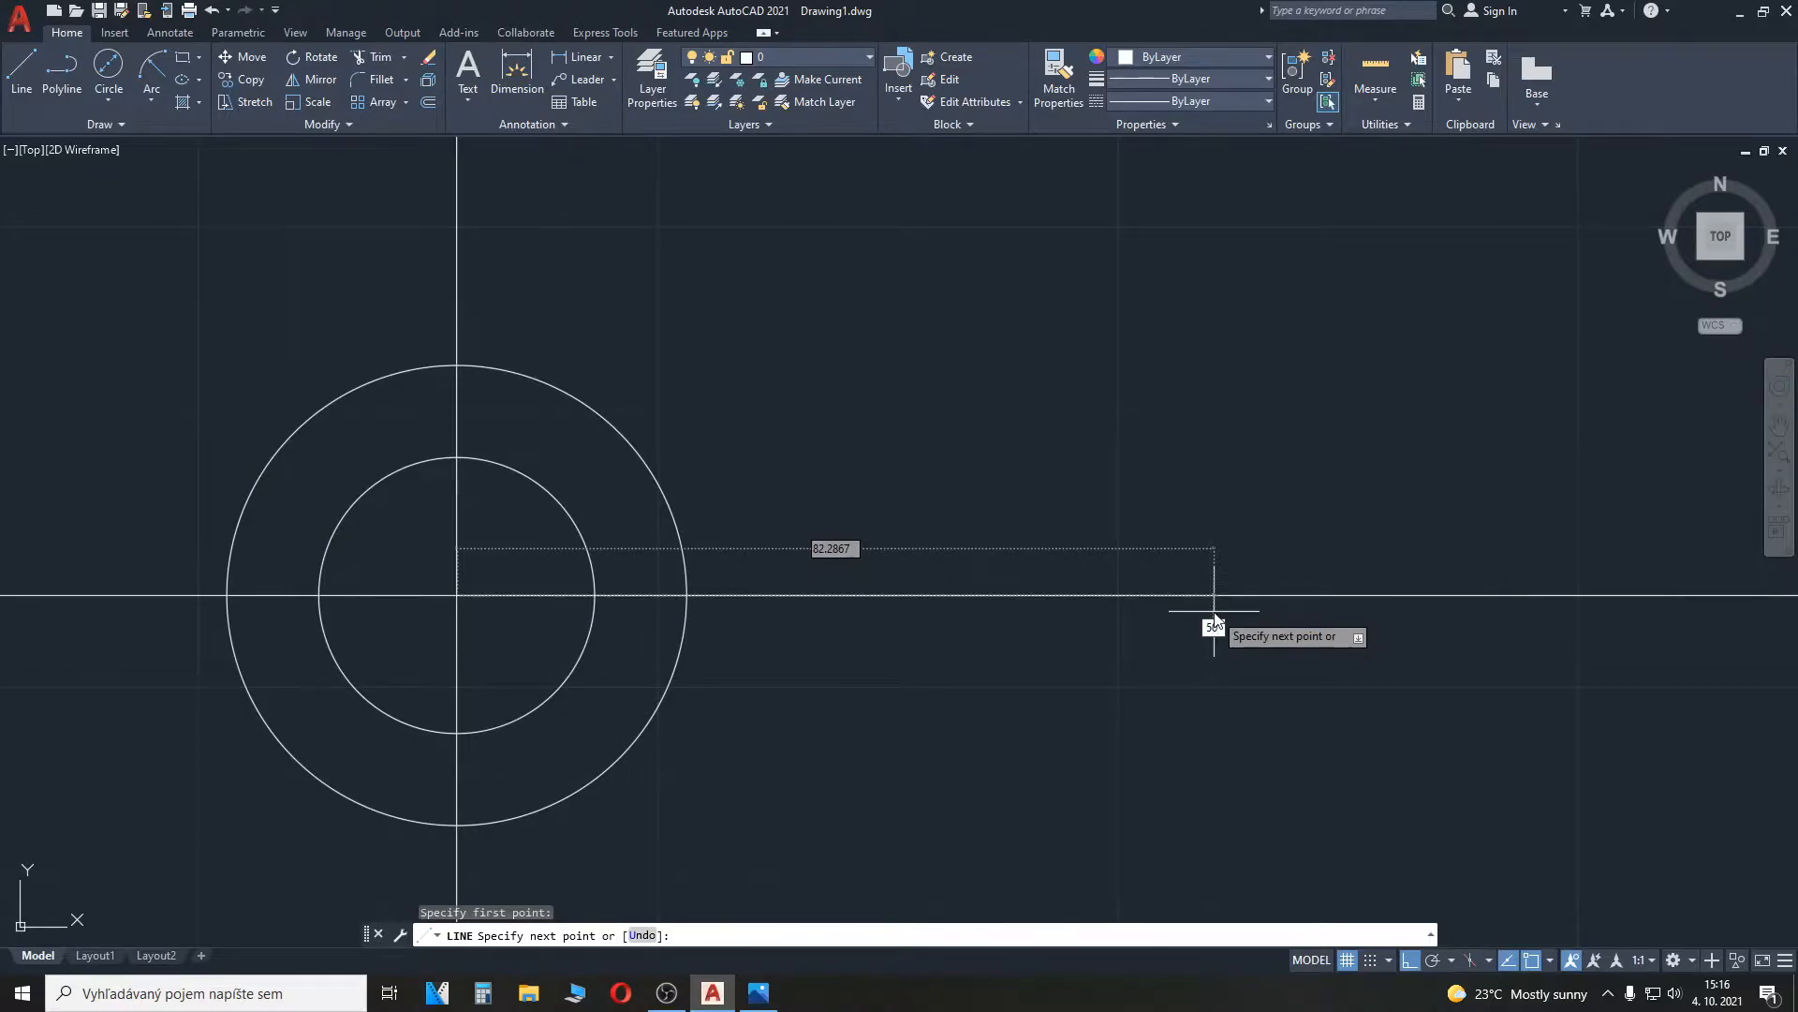
pyautogui.write('0')
pyautogui.press('Return')
pyautogui.press('Escape')
pyautogui.scroll(2, 1051, 747)
pyautogui.scroll(-2, 832, 648)
pyautogui.moveTo(831, 648); pyautogui.dragTo(972, 575, button='middle')
# Step: Check the reference drawing and draw a circle of radius 45 centred on the construction lines' intersection
pyautogui.hotkey('alt', 'Tab')
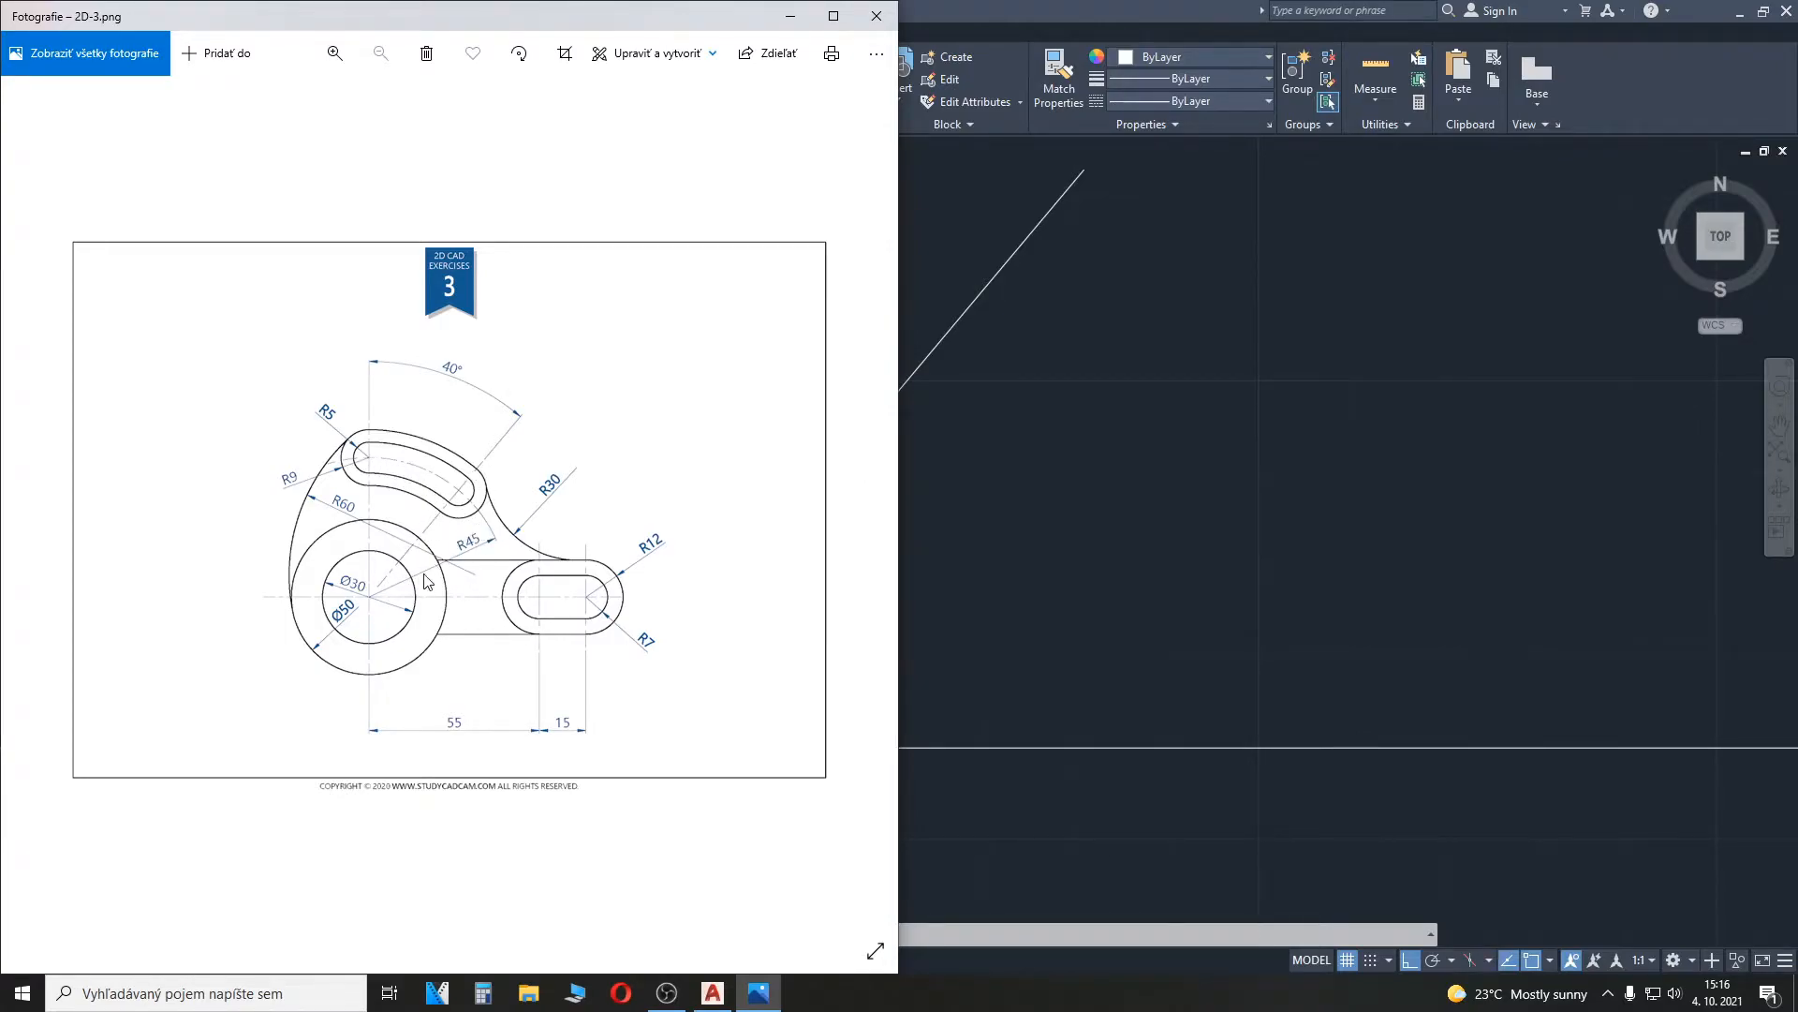
pyautogui.hotkey('alt', 'Tab')
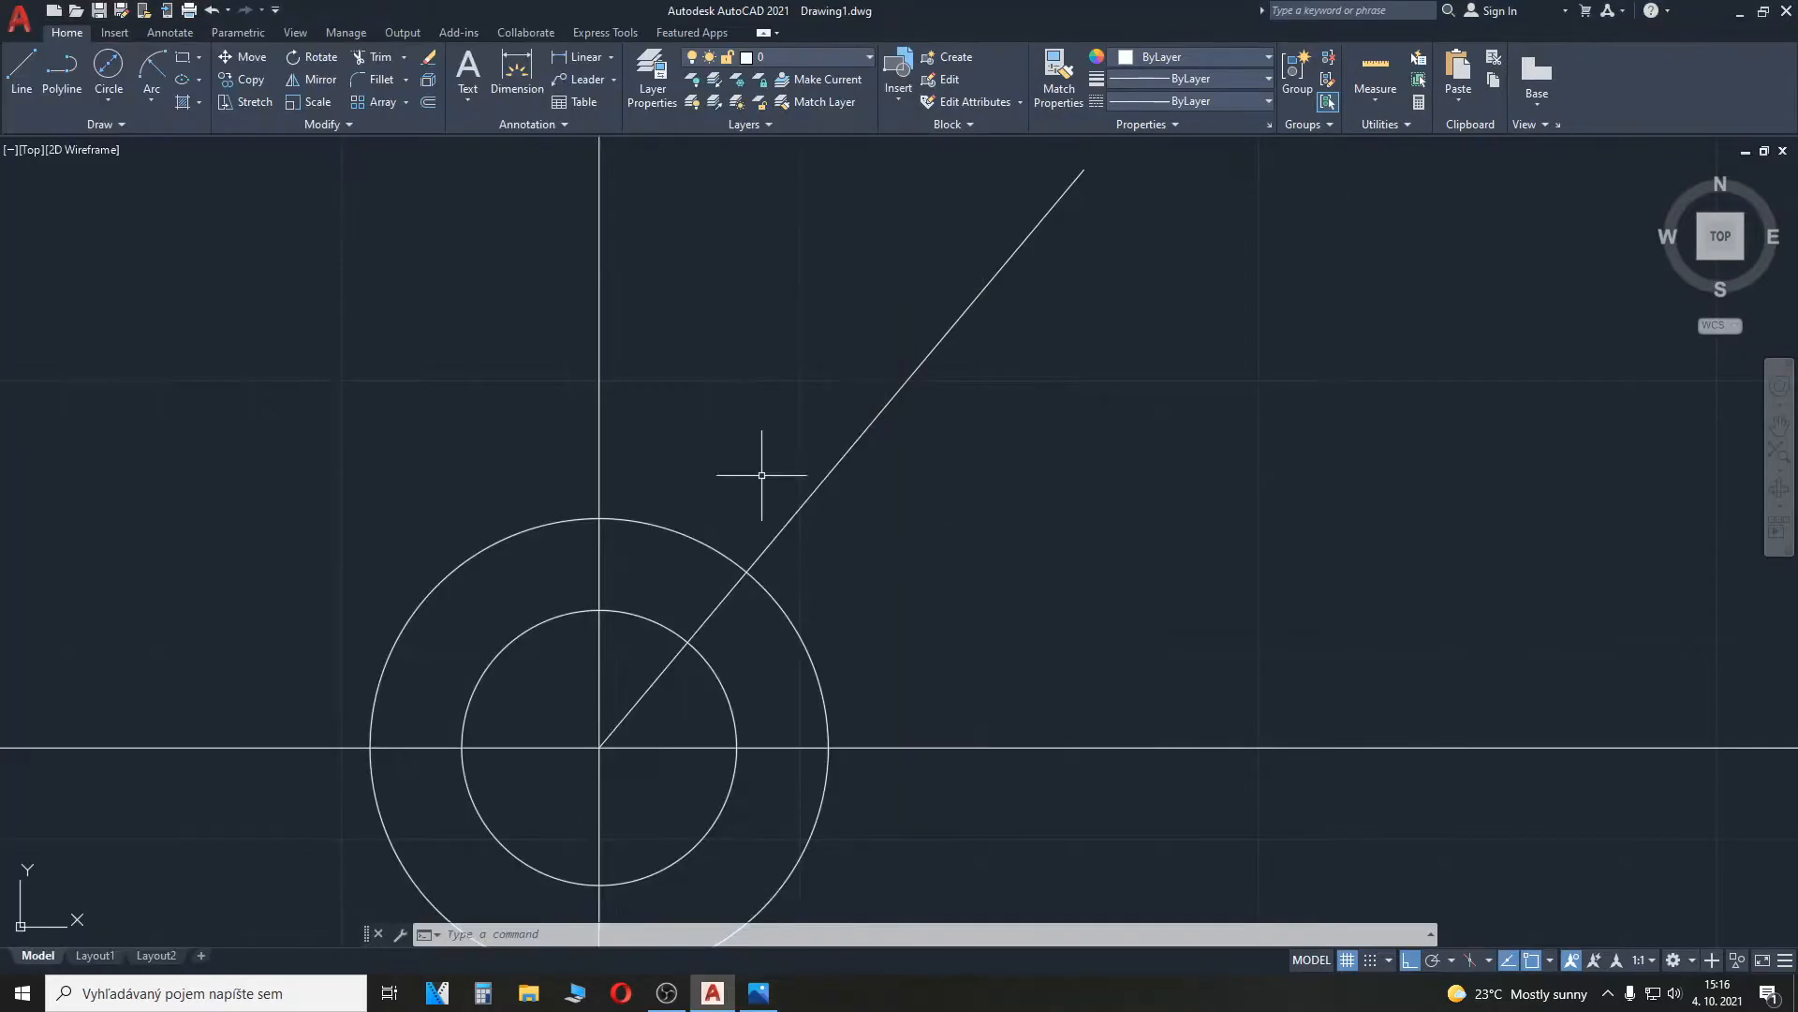
pyautogui.click(108, 101)
pyautogui.click(137, 141)
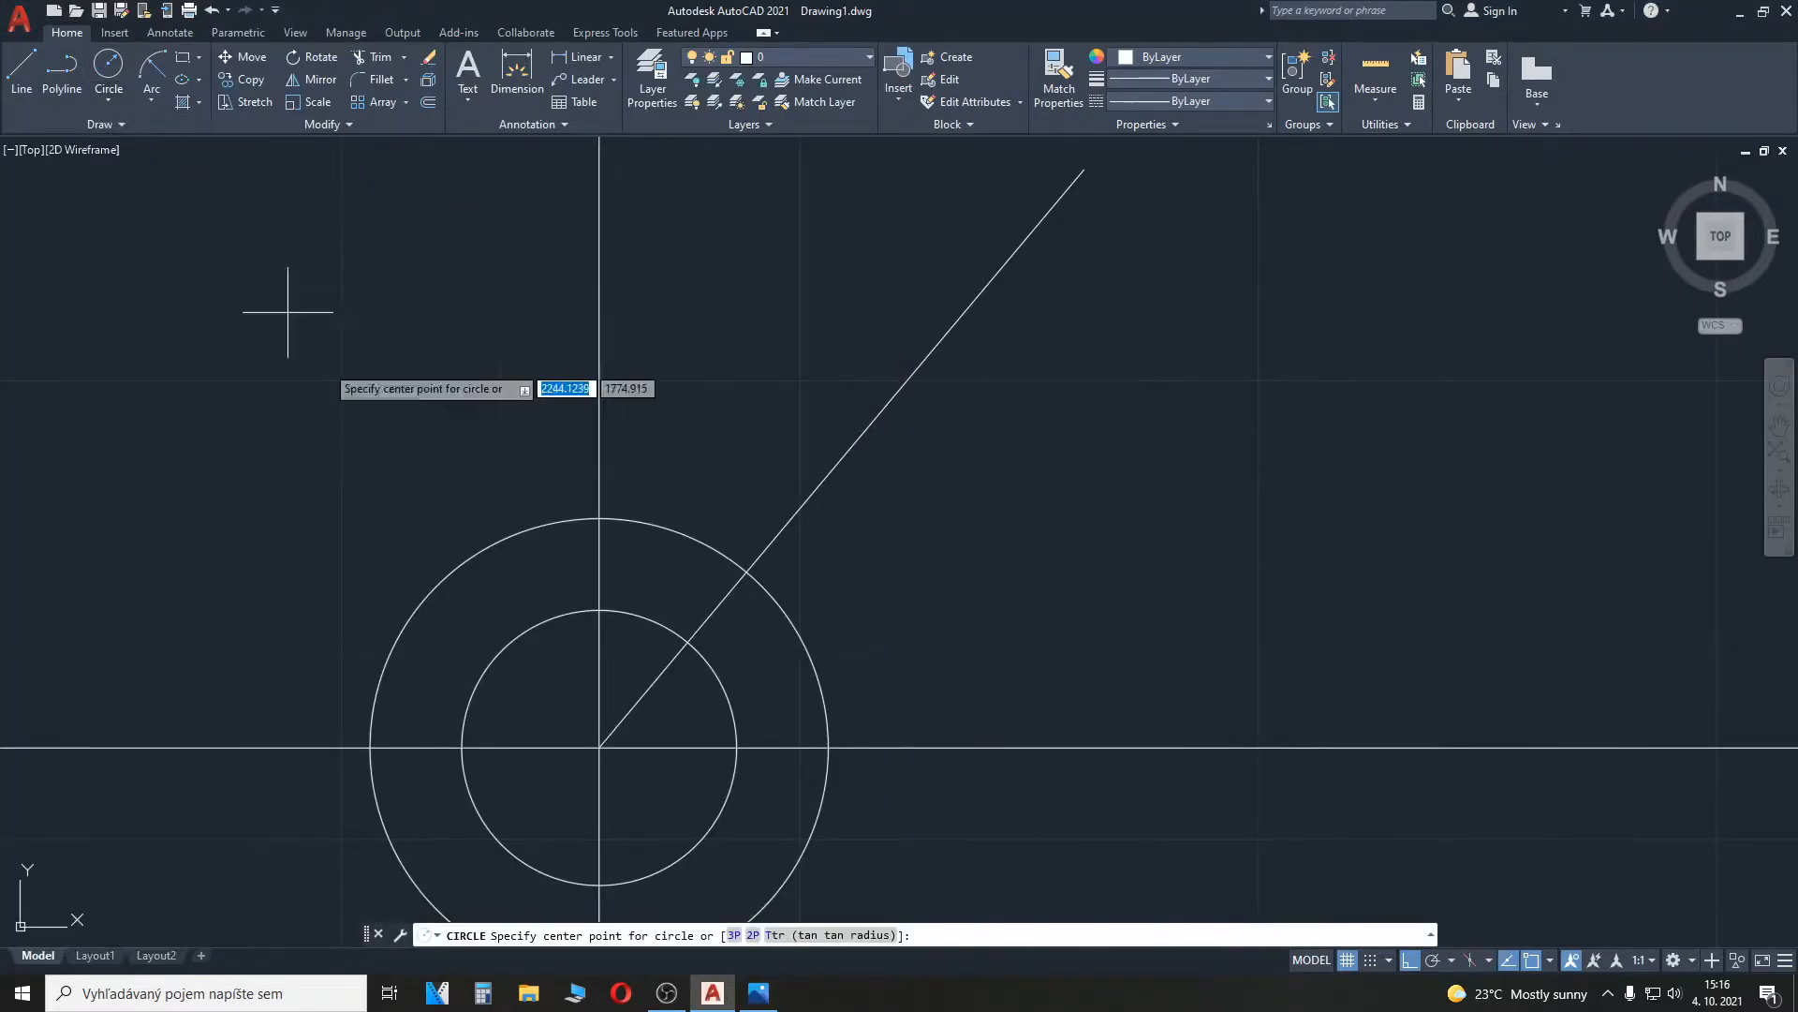
pyautogui.click(599, 747)
pyautogui.click(682, 414)
pyautogui.scroll(3, 674, 498)
# Step: Draw two concentric circles of radius 5 and 9 where the radius 45 circle crosses the vertical construction line above the centre
pyautogui.hotkey('alt', 'Tab')
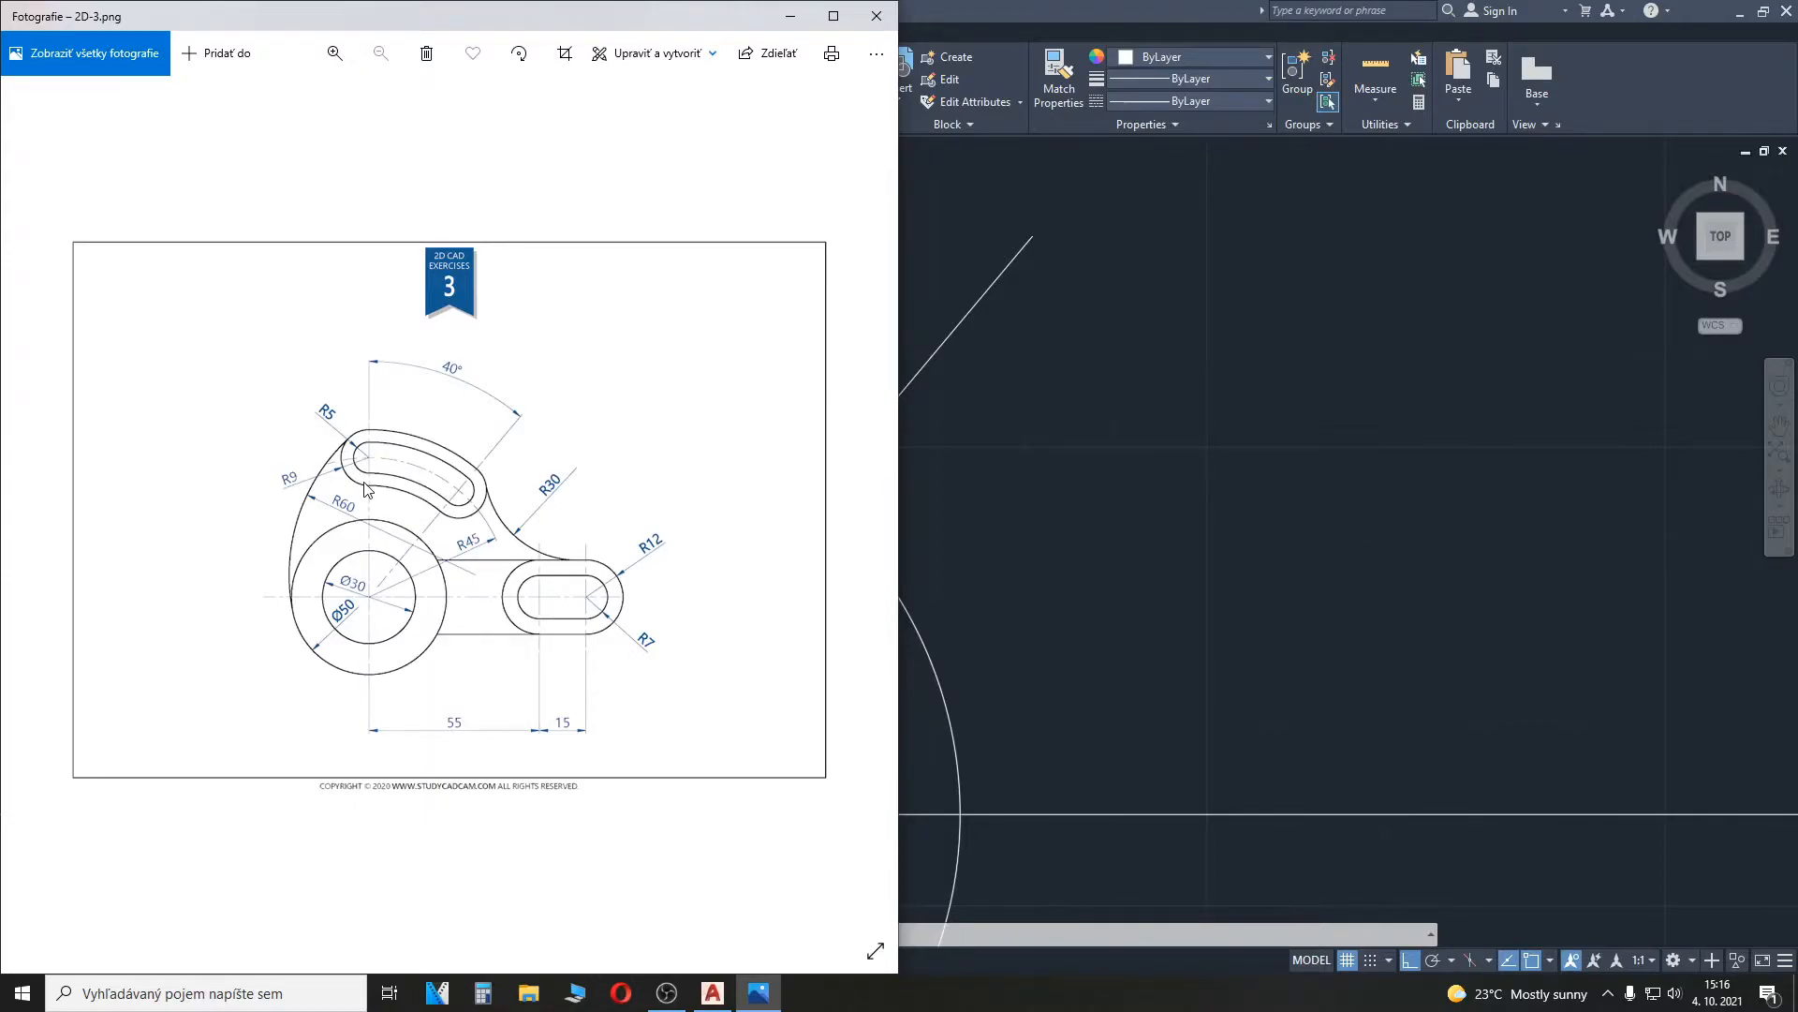
pyautogui.click(1197, 428)
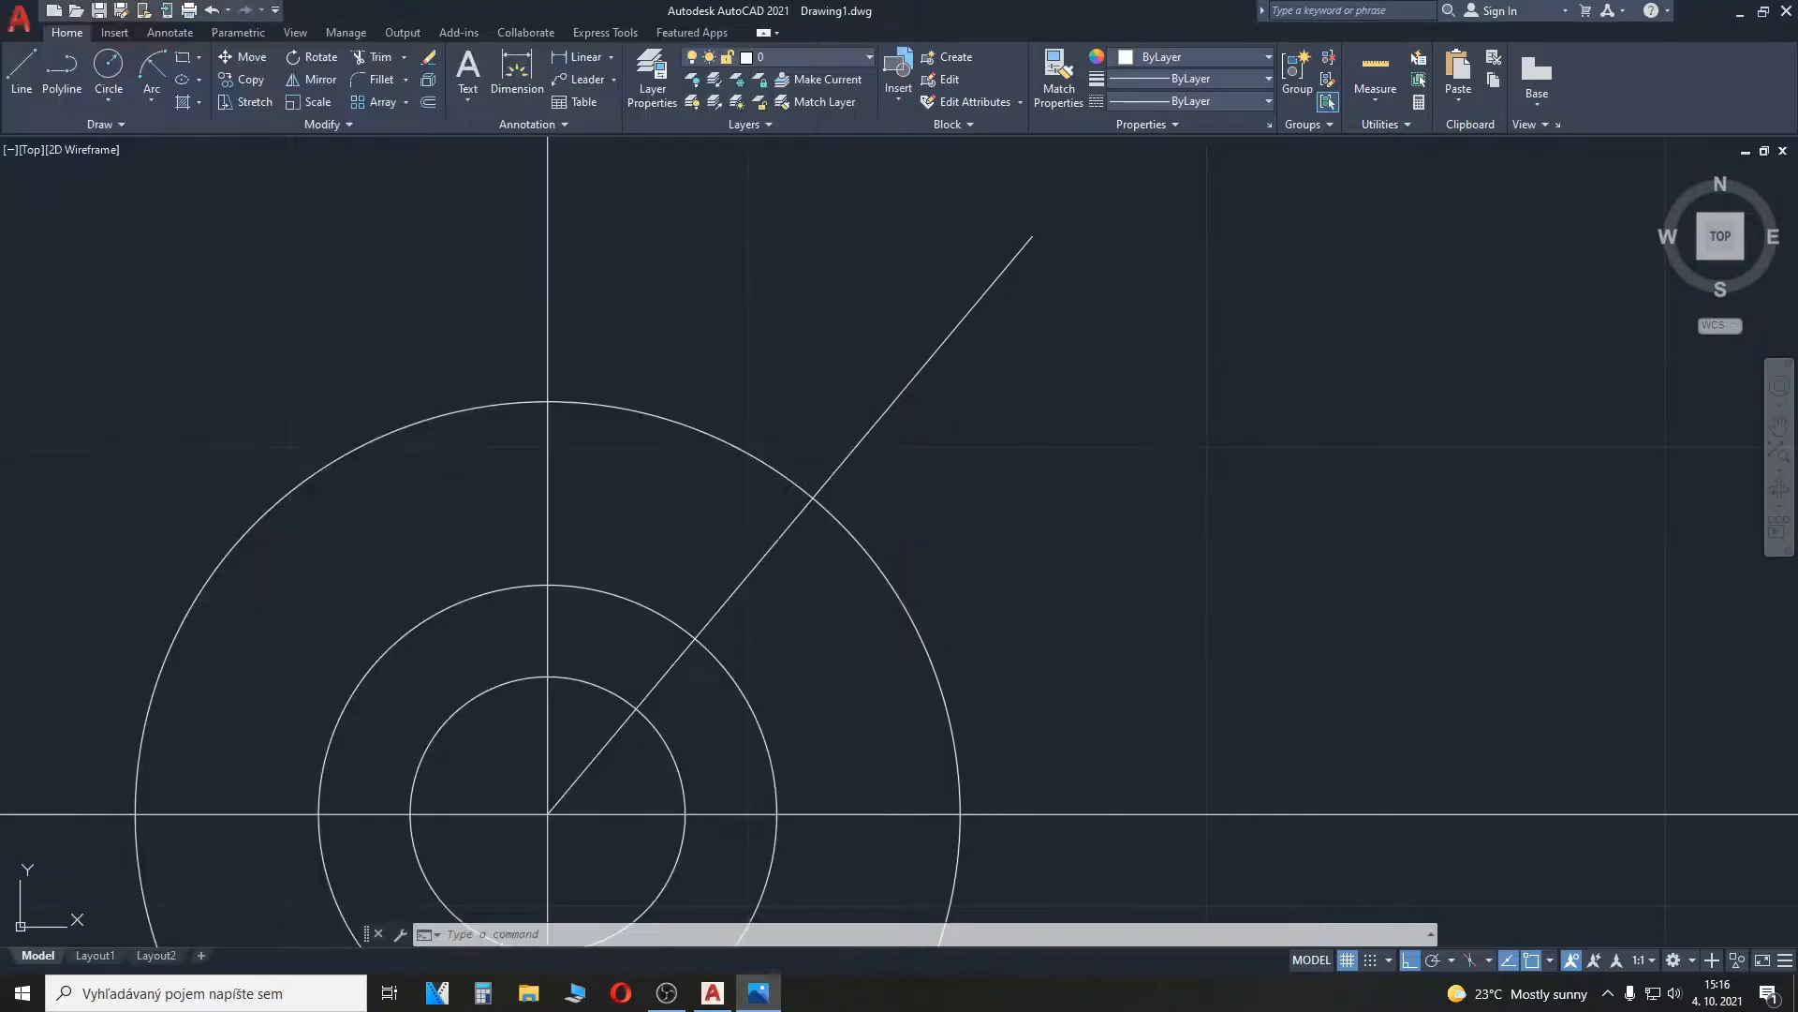
pyautogui.moveTo(554, 386); pyautogui.dragTo(577, 422, button='middle')
pyautogui.click(108, 71)
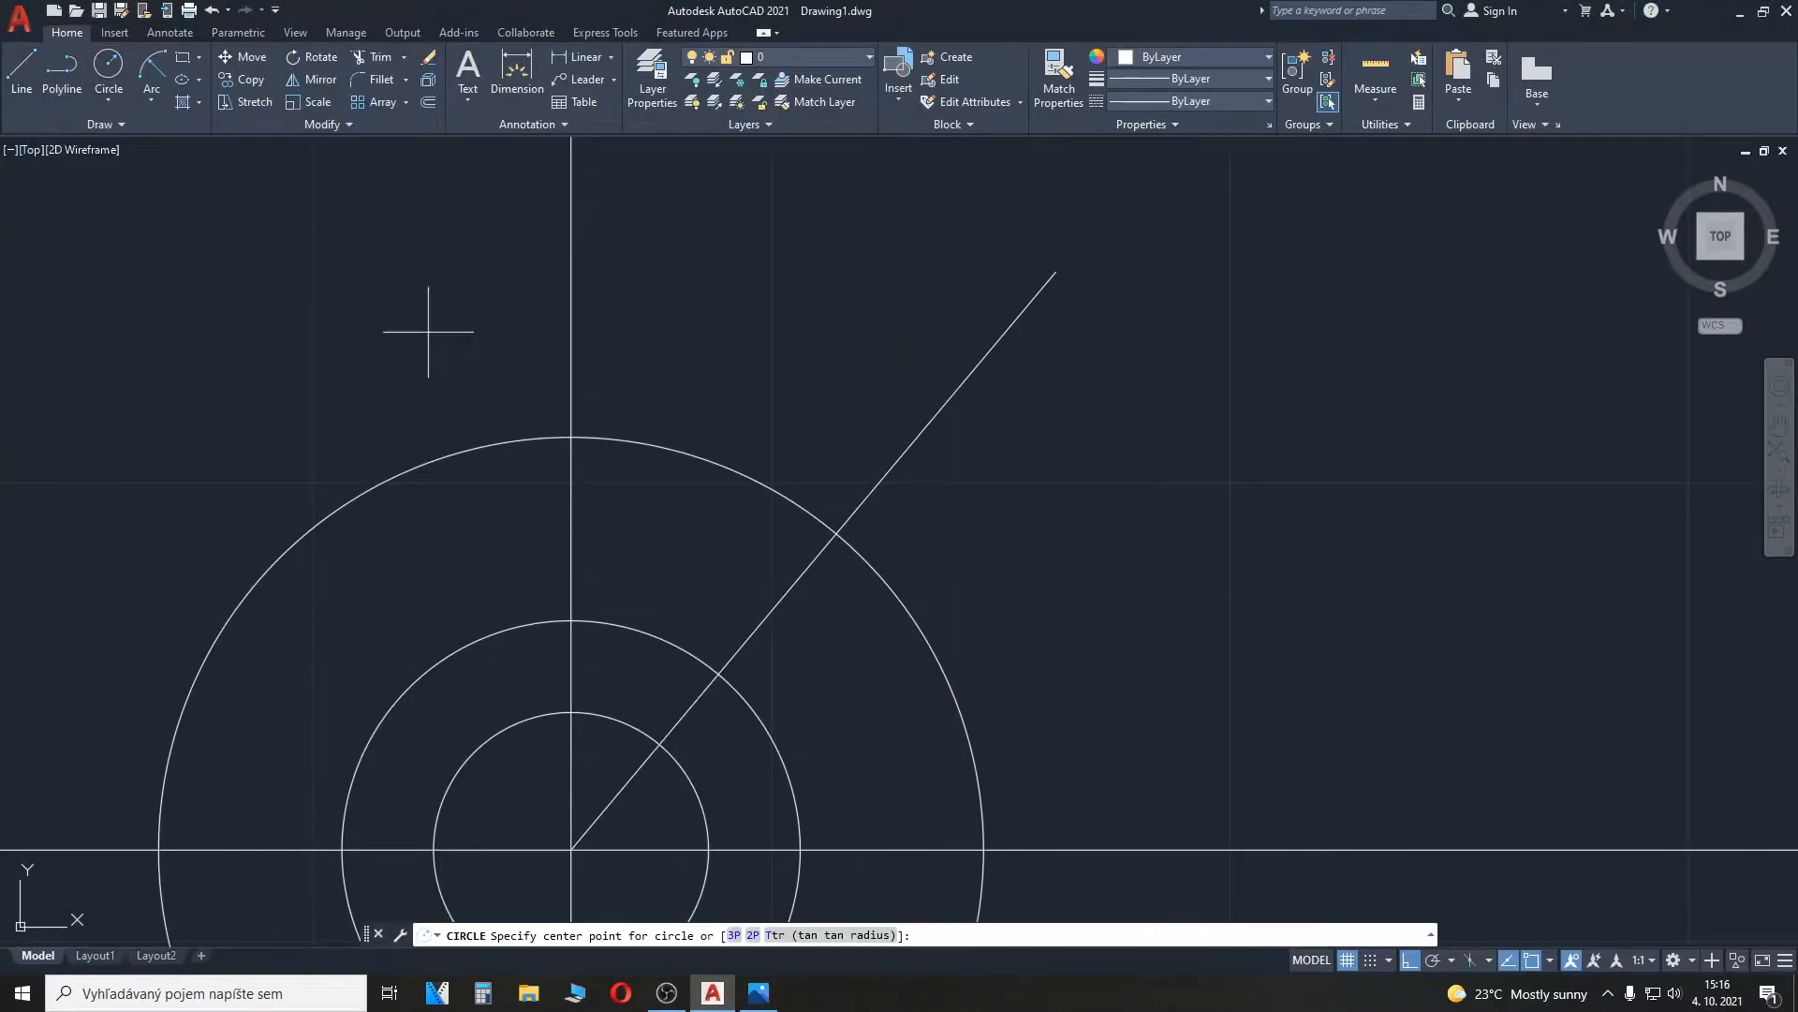
pyautogui.click(571, 436)
pyautogui.write('5')
pyautogui.press('Return')
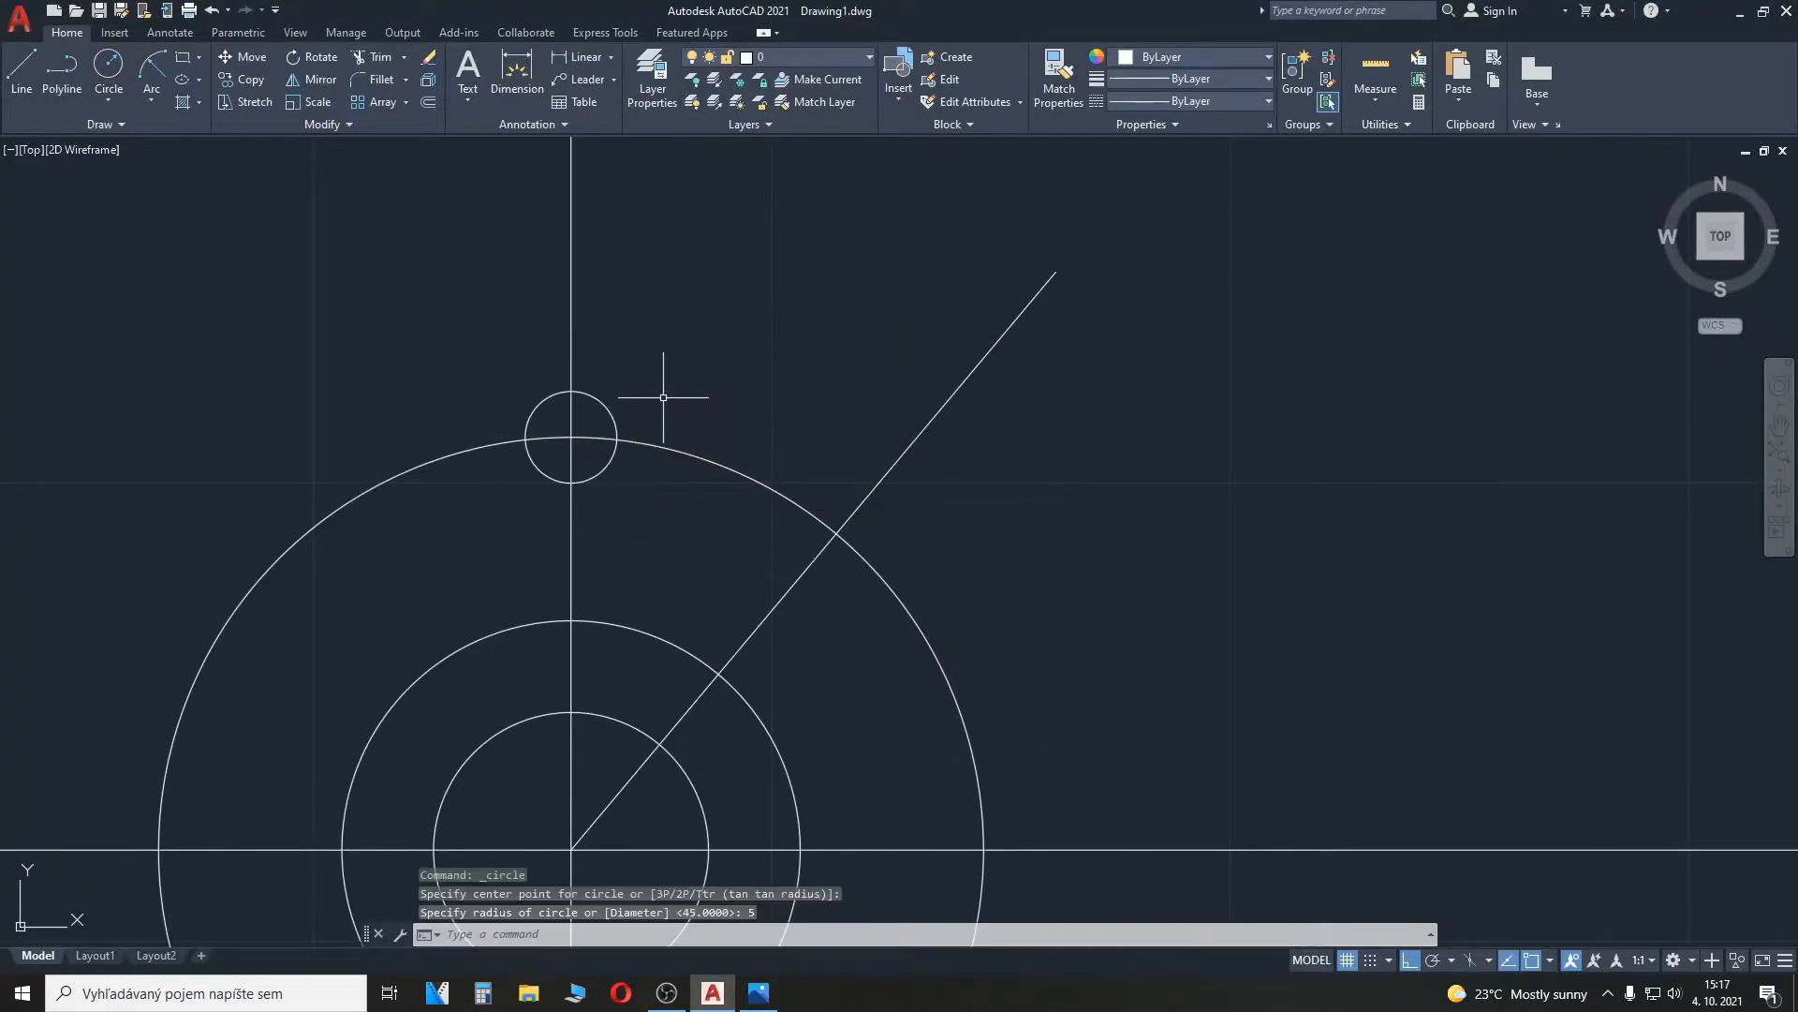
pyautogui.press('space')
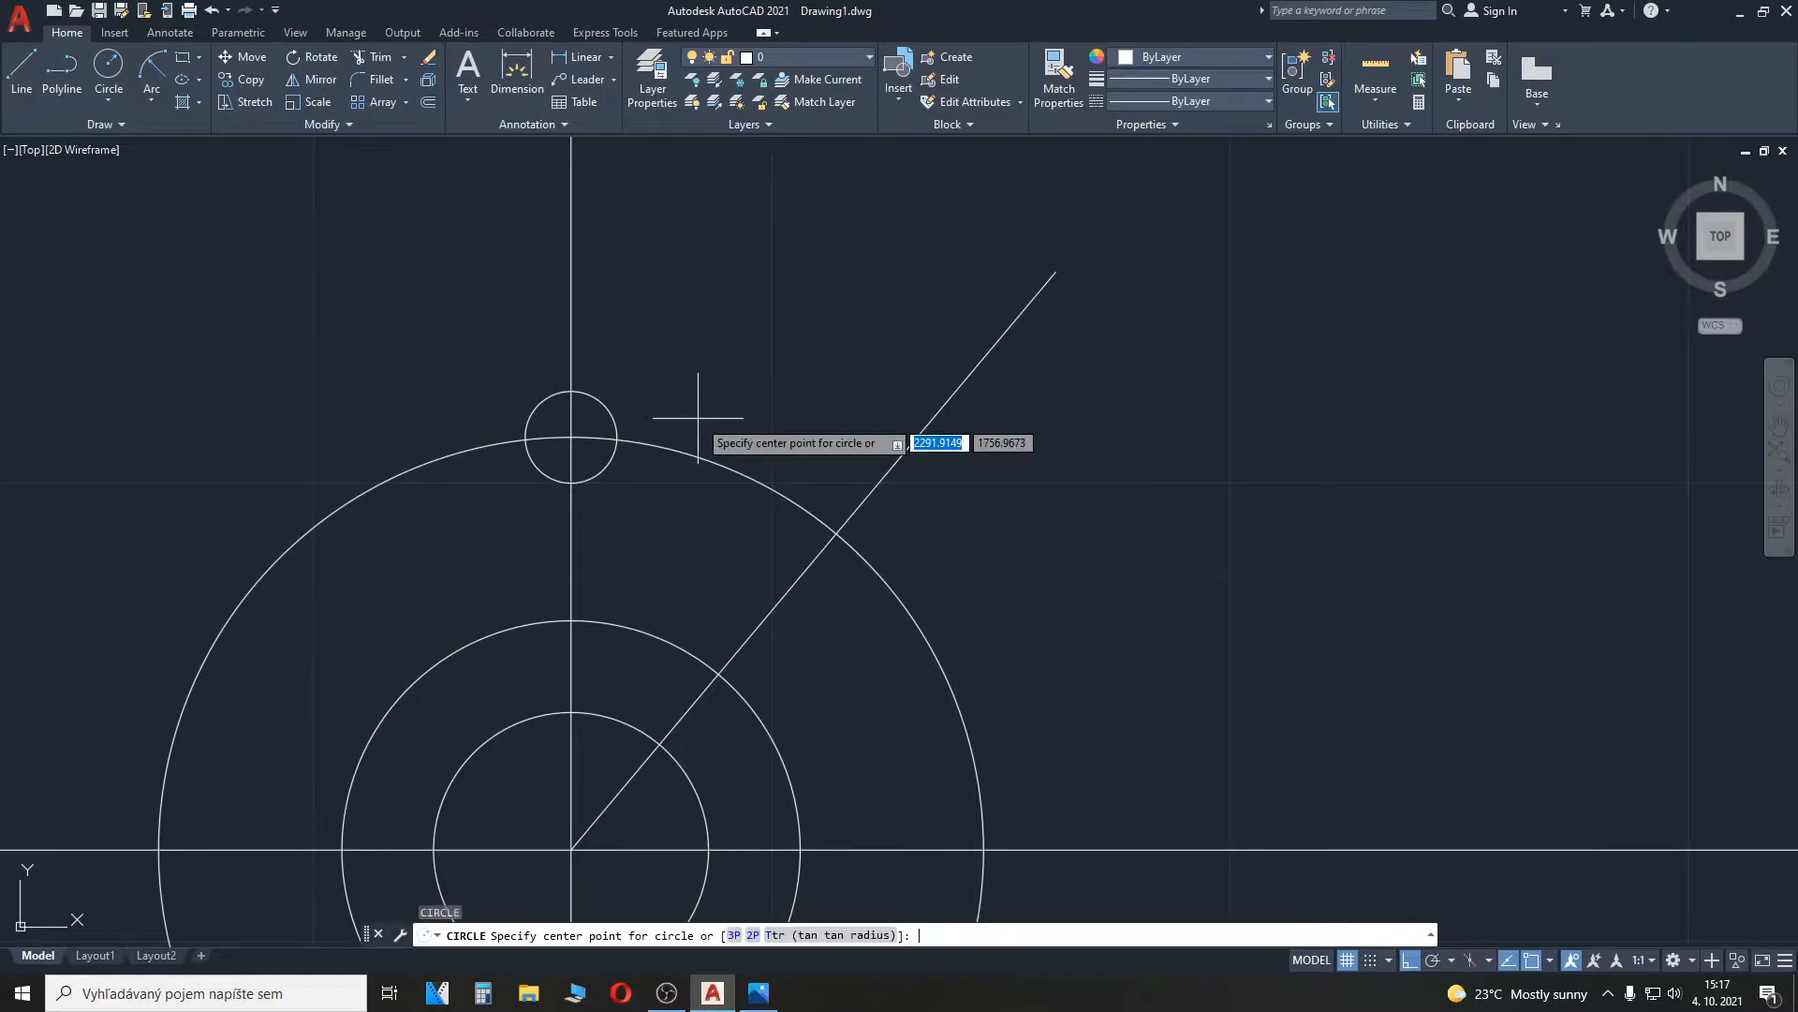
pyautogui.click(570, 436)
pyautogui.write('9')
pyautogui.press('Return')
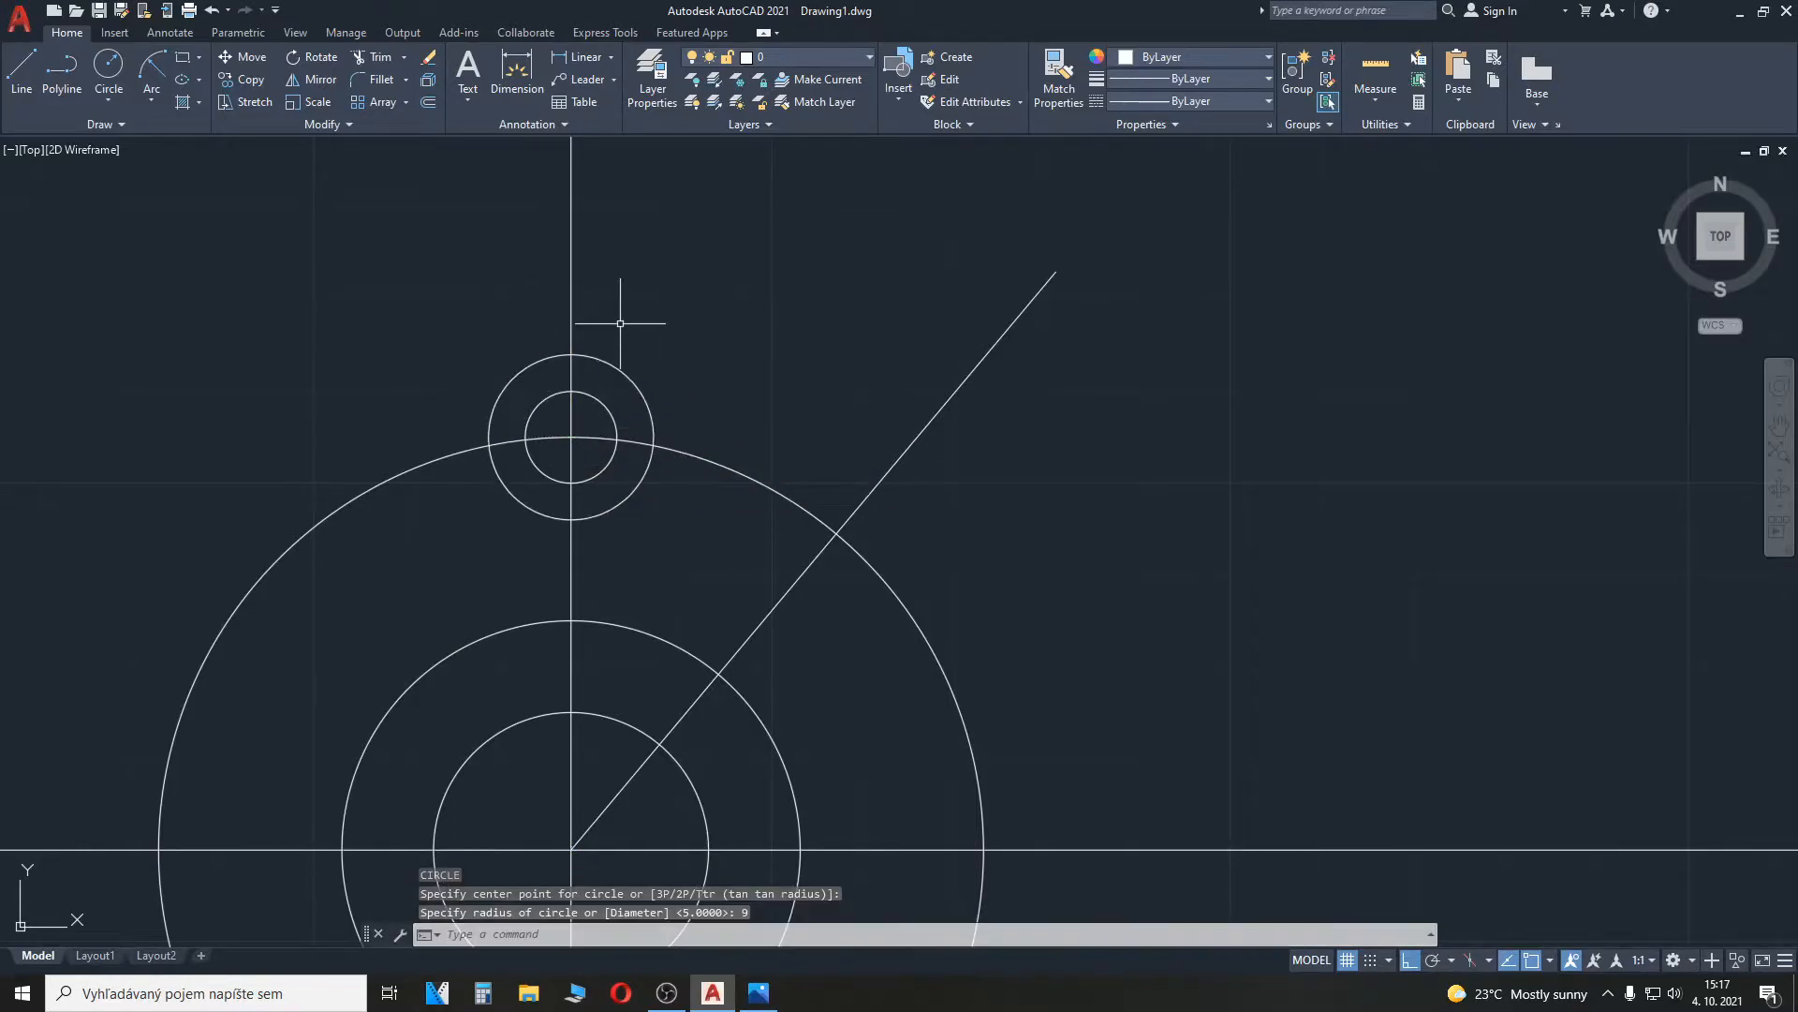
# Step: Copy the radius 5 and radius 9 circles and paste them near the angled line's crossing with the radius 45 circle
pyautogui.click(605, 405)
pyautogui.click(616, 366)
pyautogui.hotkey('ctrl', 'c')
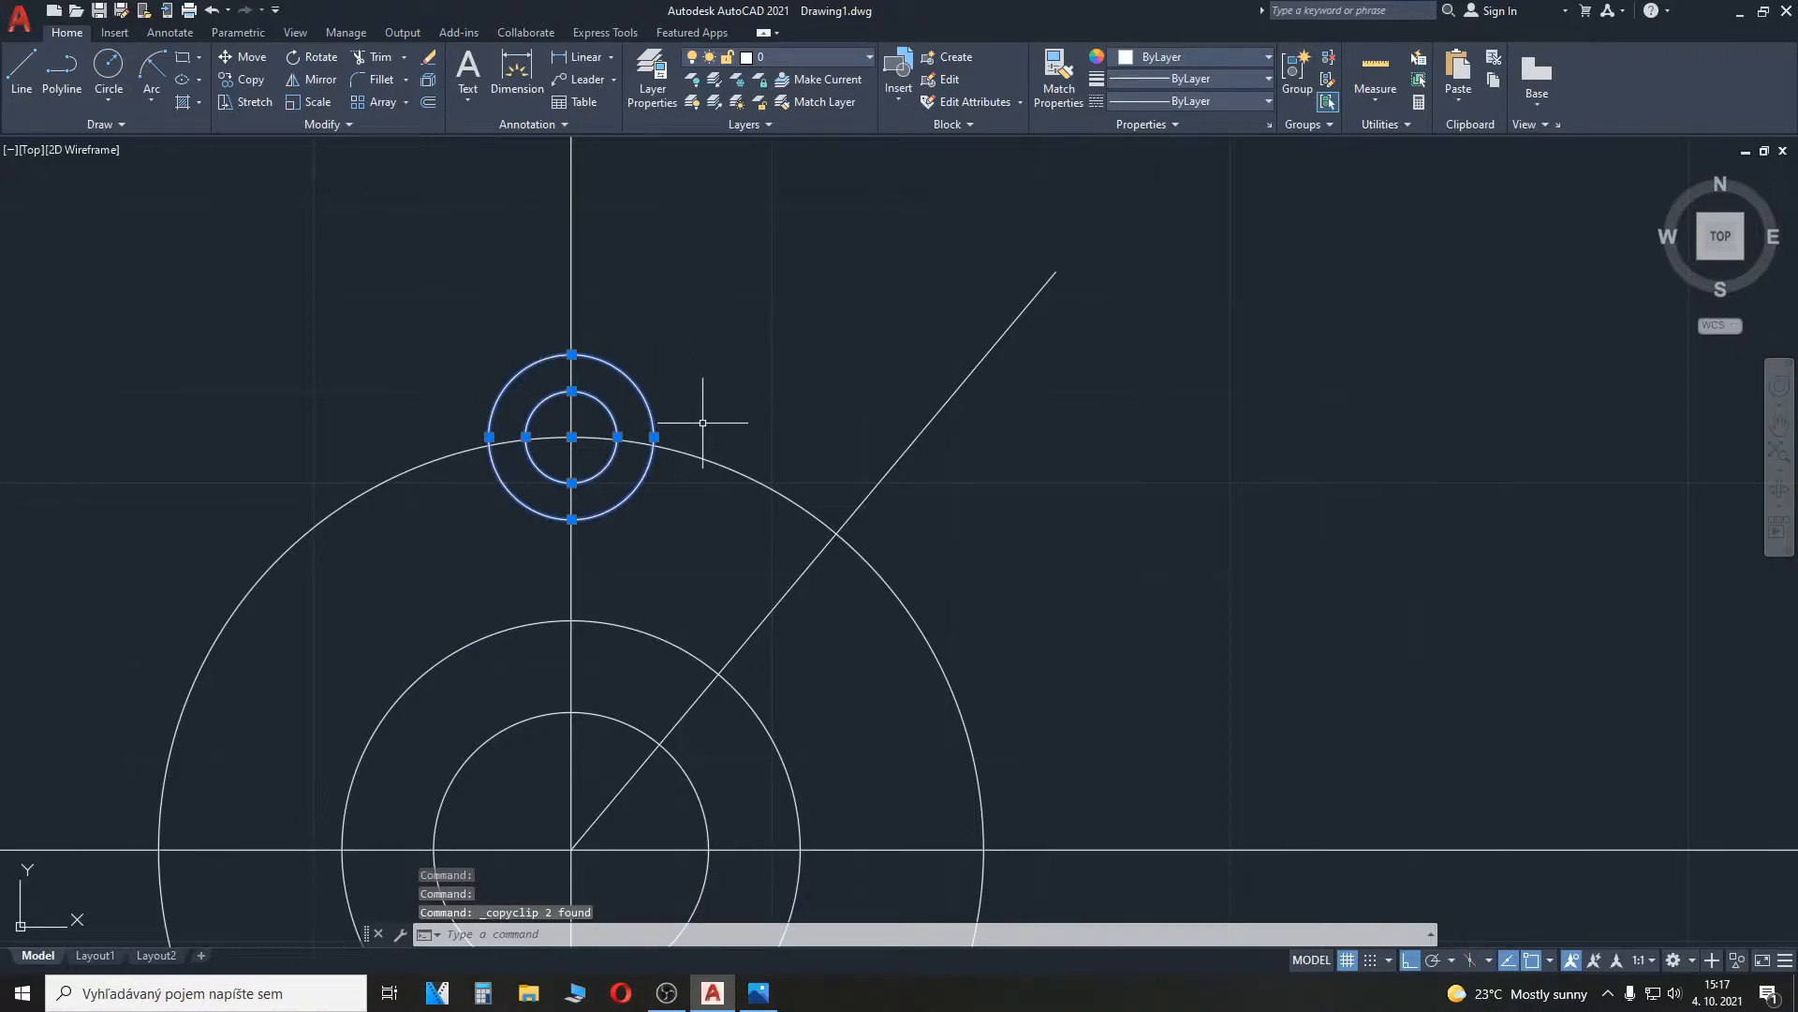
pyautogui.hotkey('ctrl', 'v')
pyautogui.click(741, 545)
# Step: Move the pasted circle pair by its centre onto the intersection of the angled line and the radius 45 circle
pyautogui.click(708, 549)
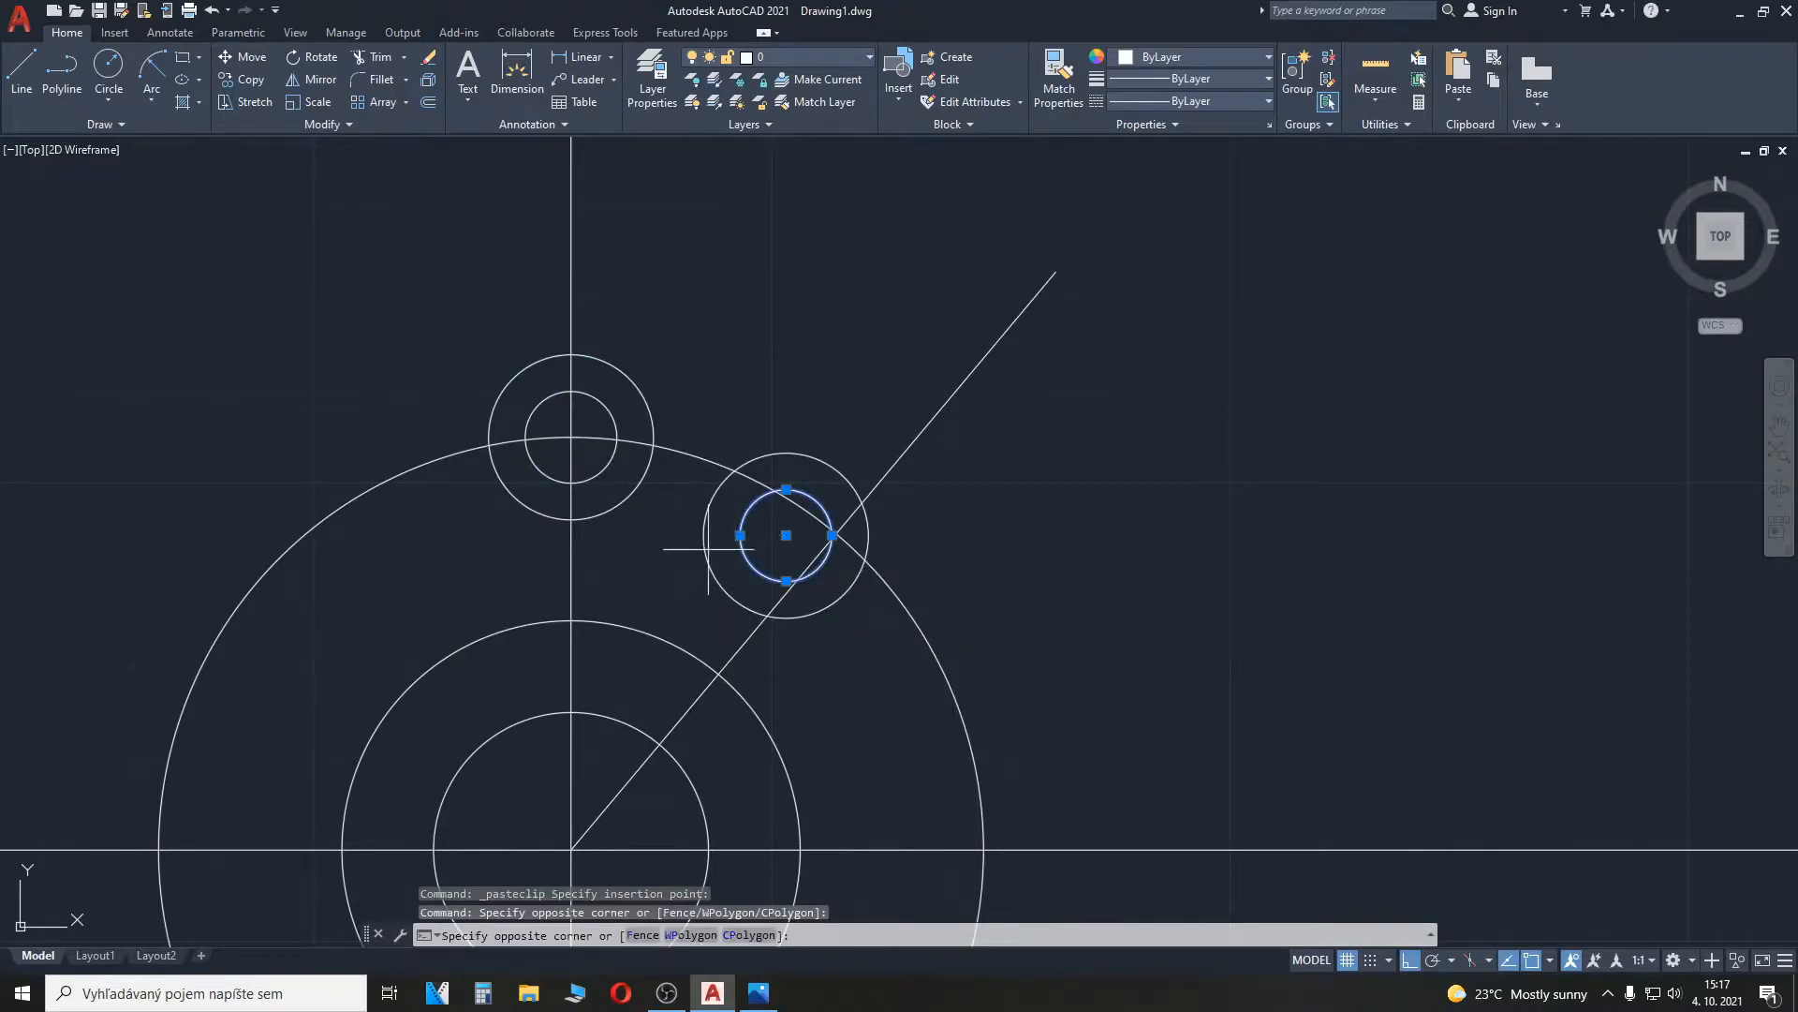
pyautogui.click(709, 548)
pyautogui.click(704, 547)
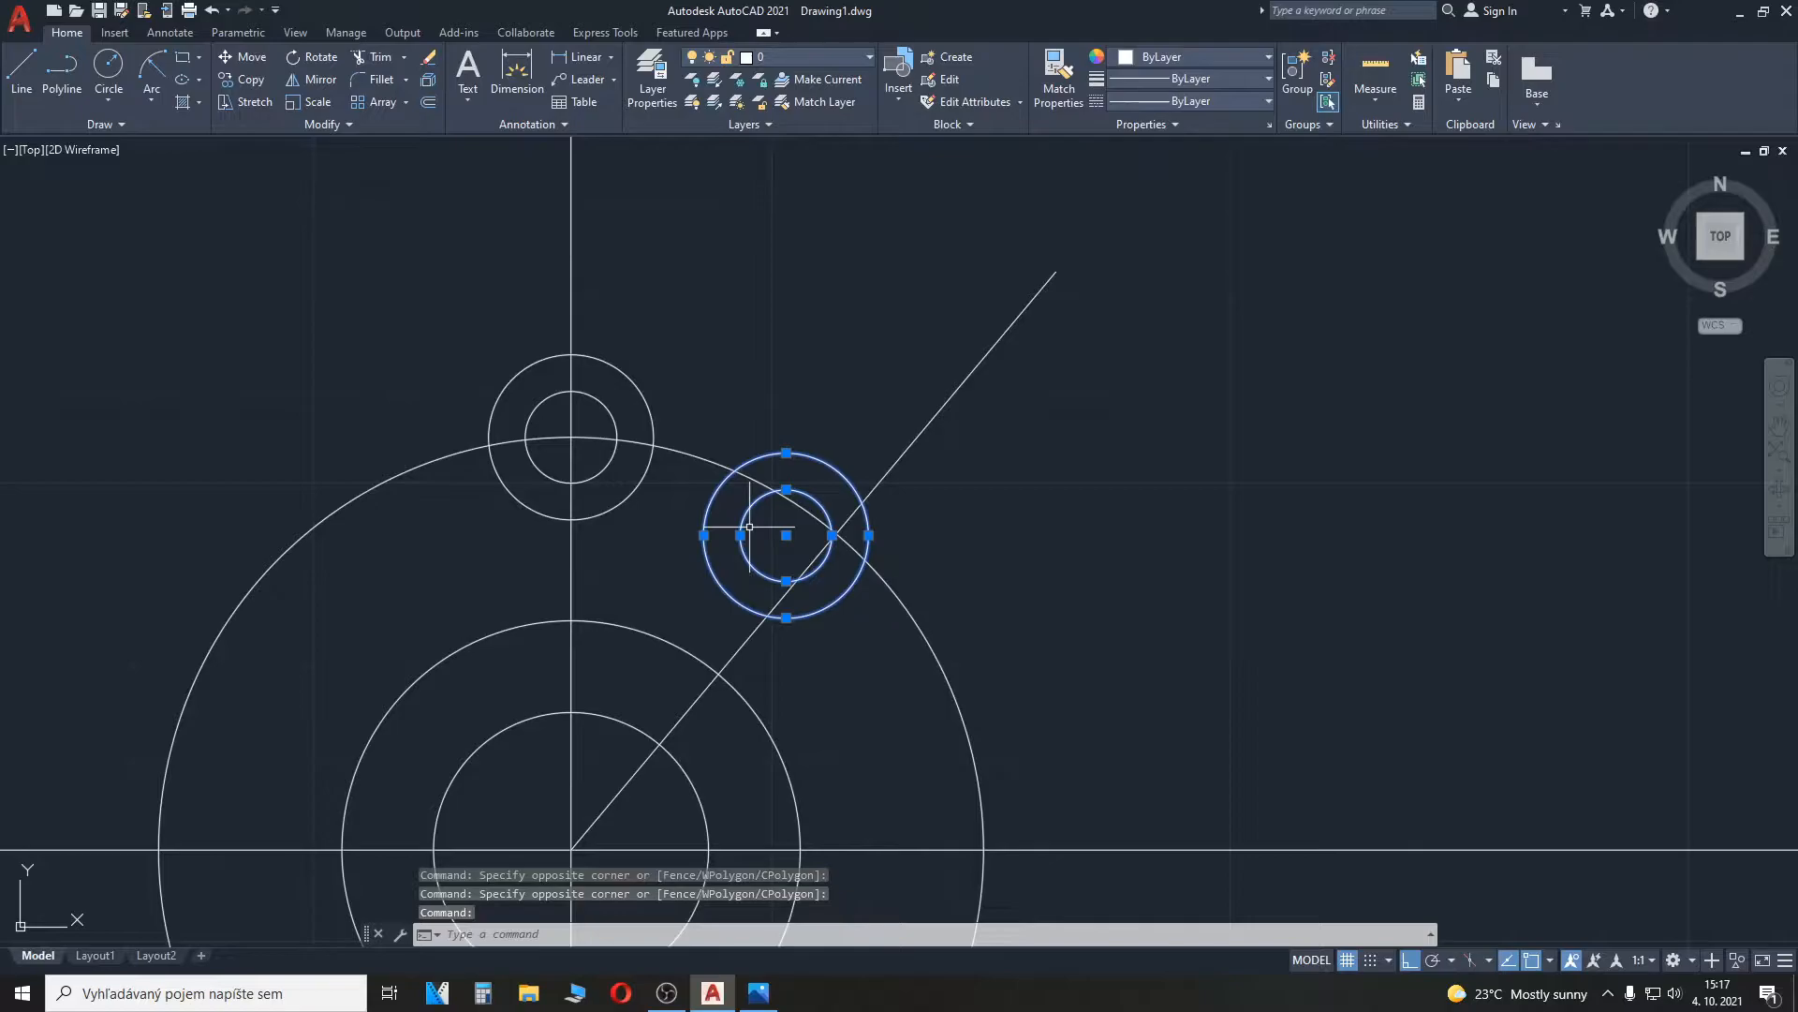
pyautogui.write('m')
pyautogui.press('Return')
pyautogui.click(786, 535)
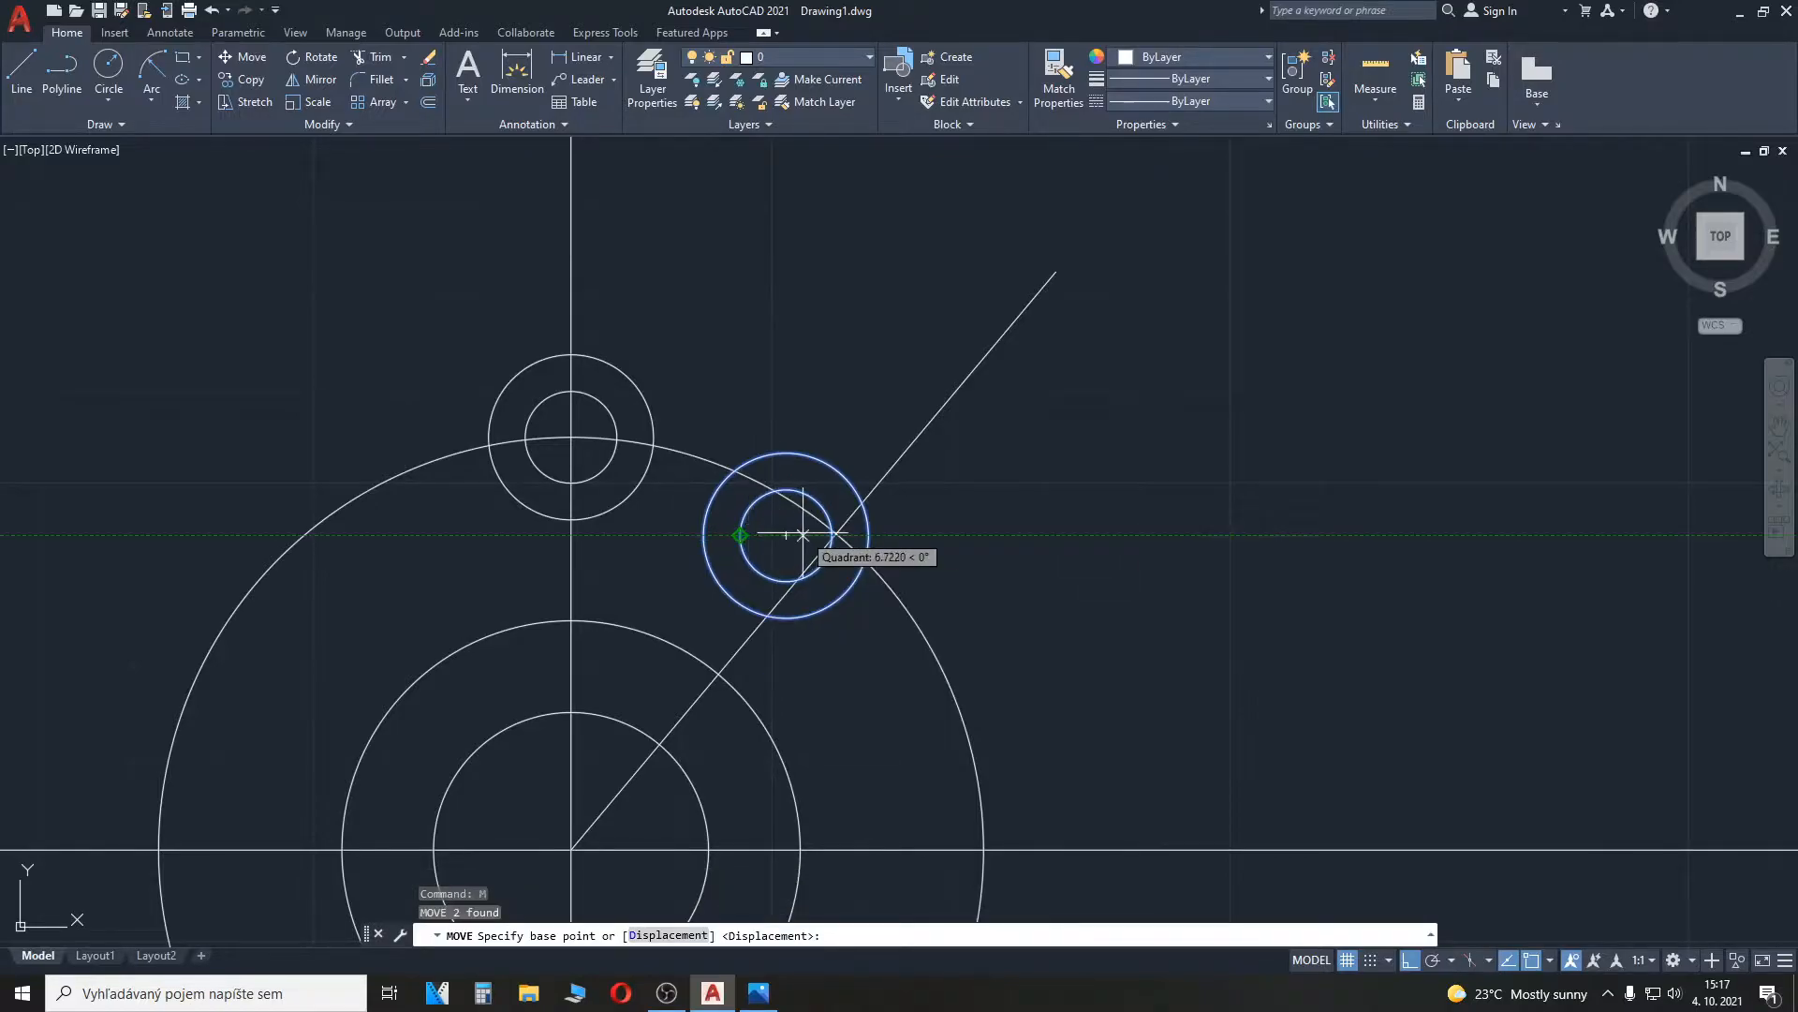
pyautogui.scroll(5, 840, 520)
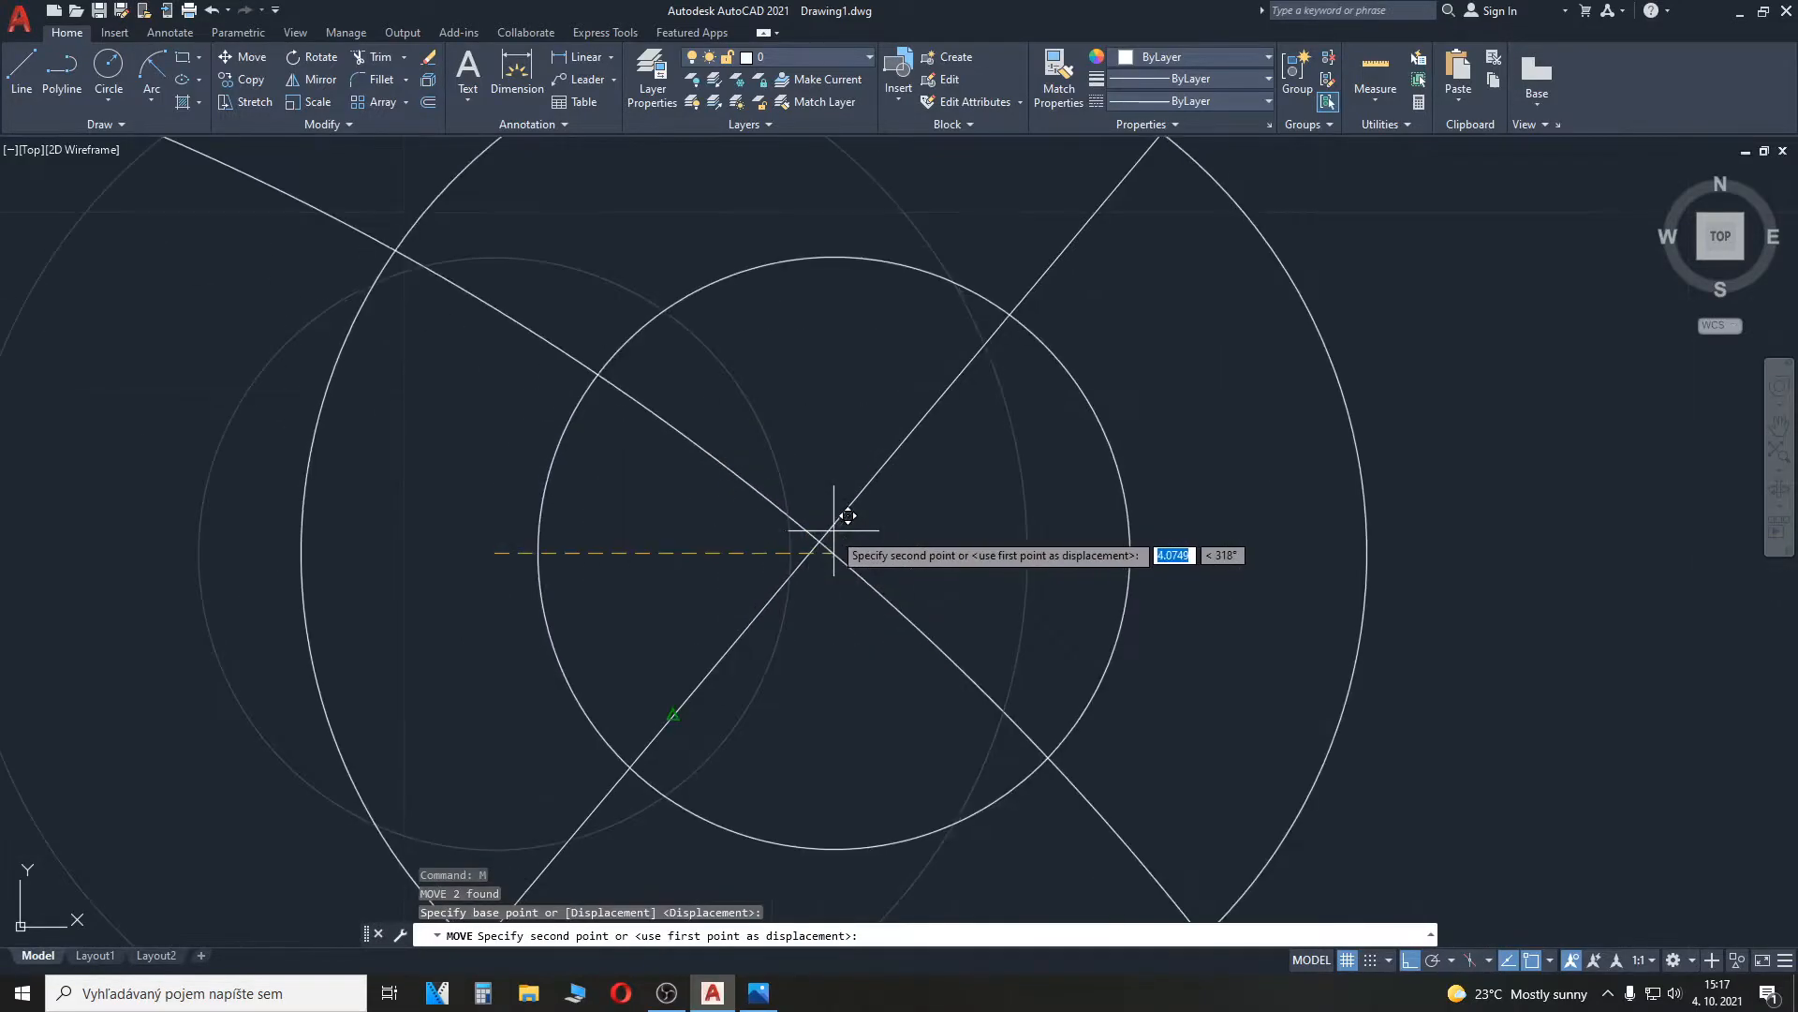
pyautogui.click(826, 525)
pyautogui.scroll(-5, 831, 526)
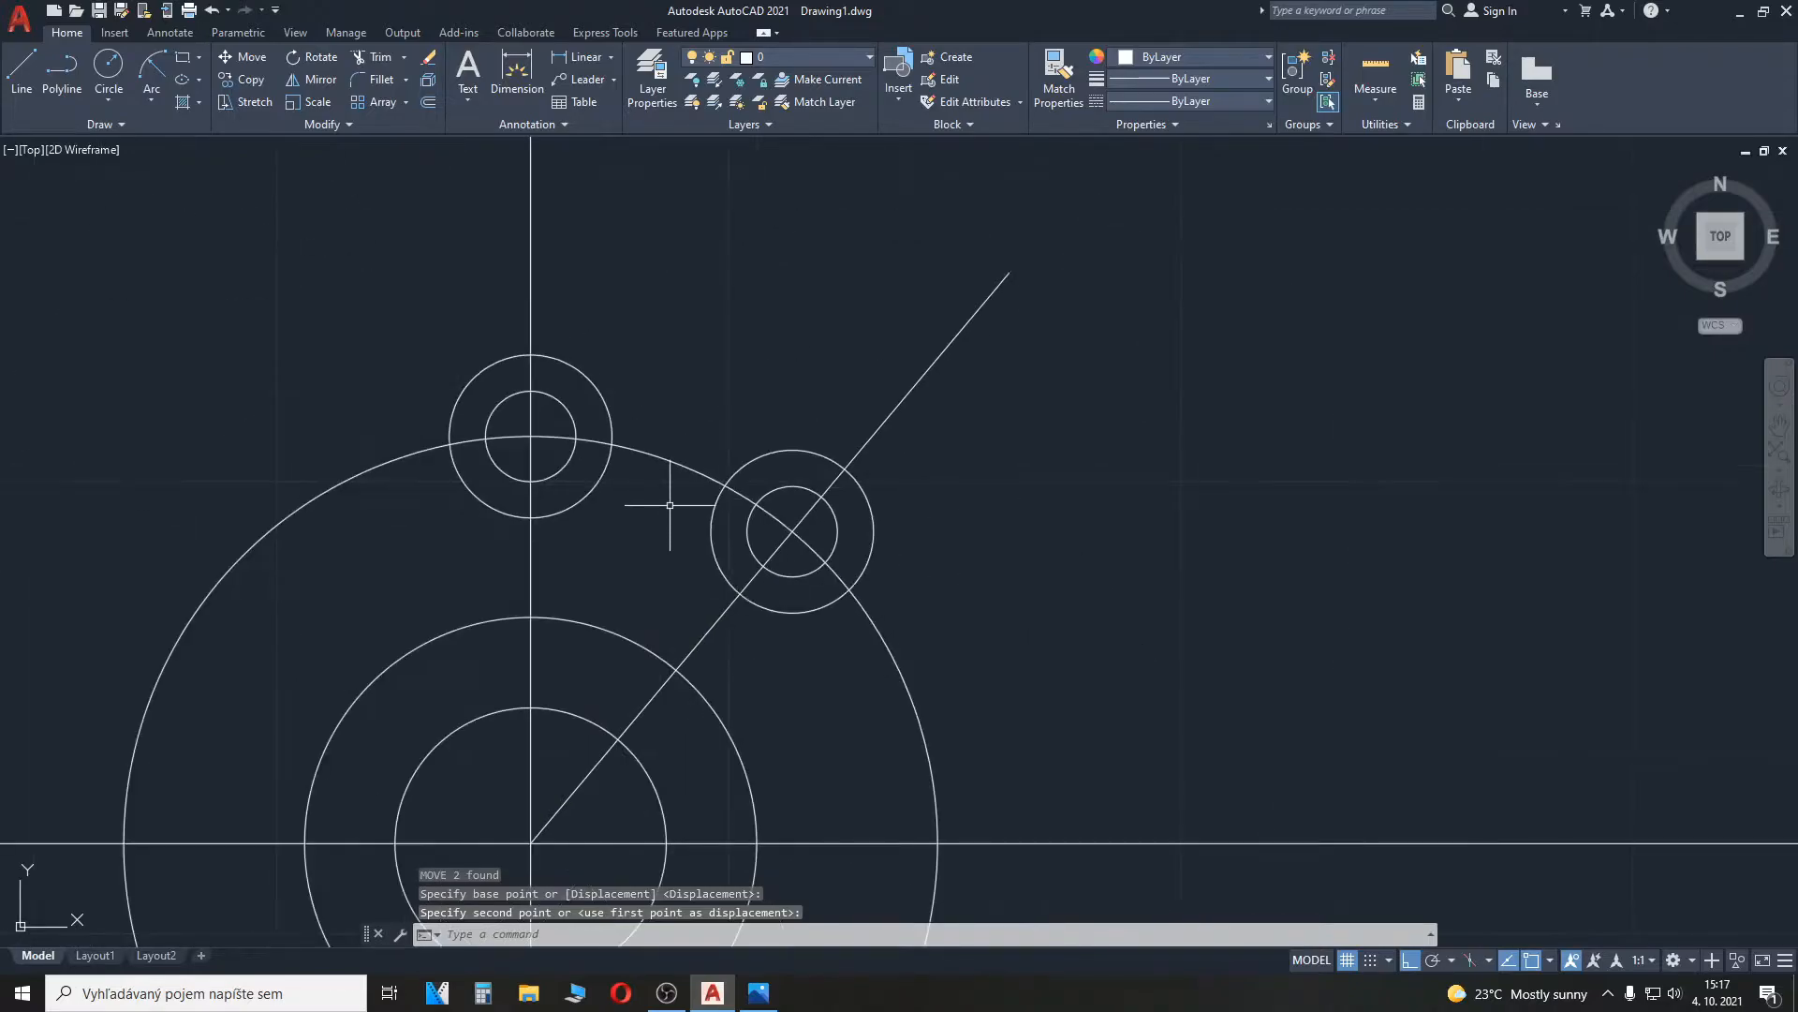
# Step: Check the reference drawing and draw a circle of radius 54 centred on the construction lines' intersection
pyautogui.hotkey('alt', 'Tab')
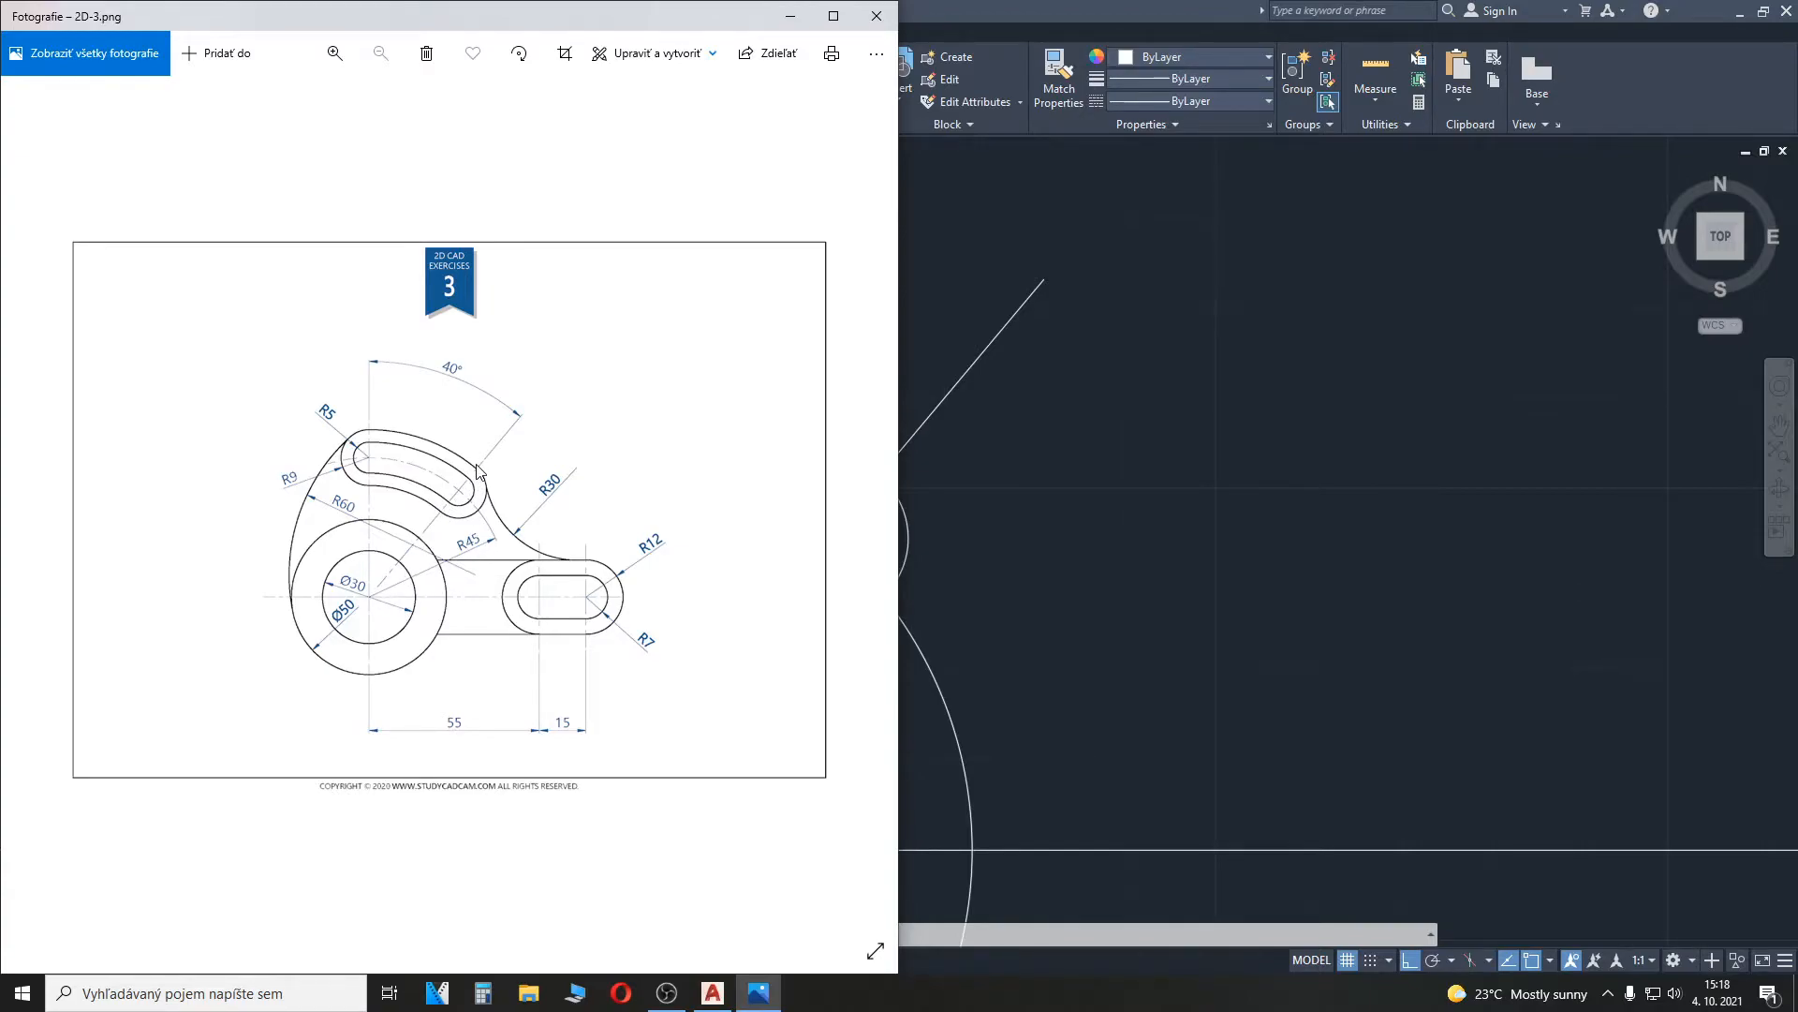
pyautogui.click(947, 525)
pyautogui.moveTo(335, 399); pyautogui.dragTo(342, 259, button='middle')
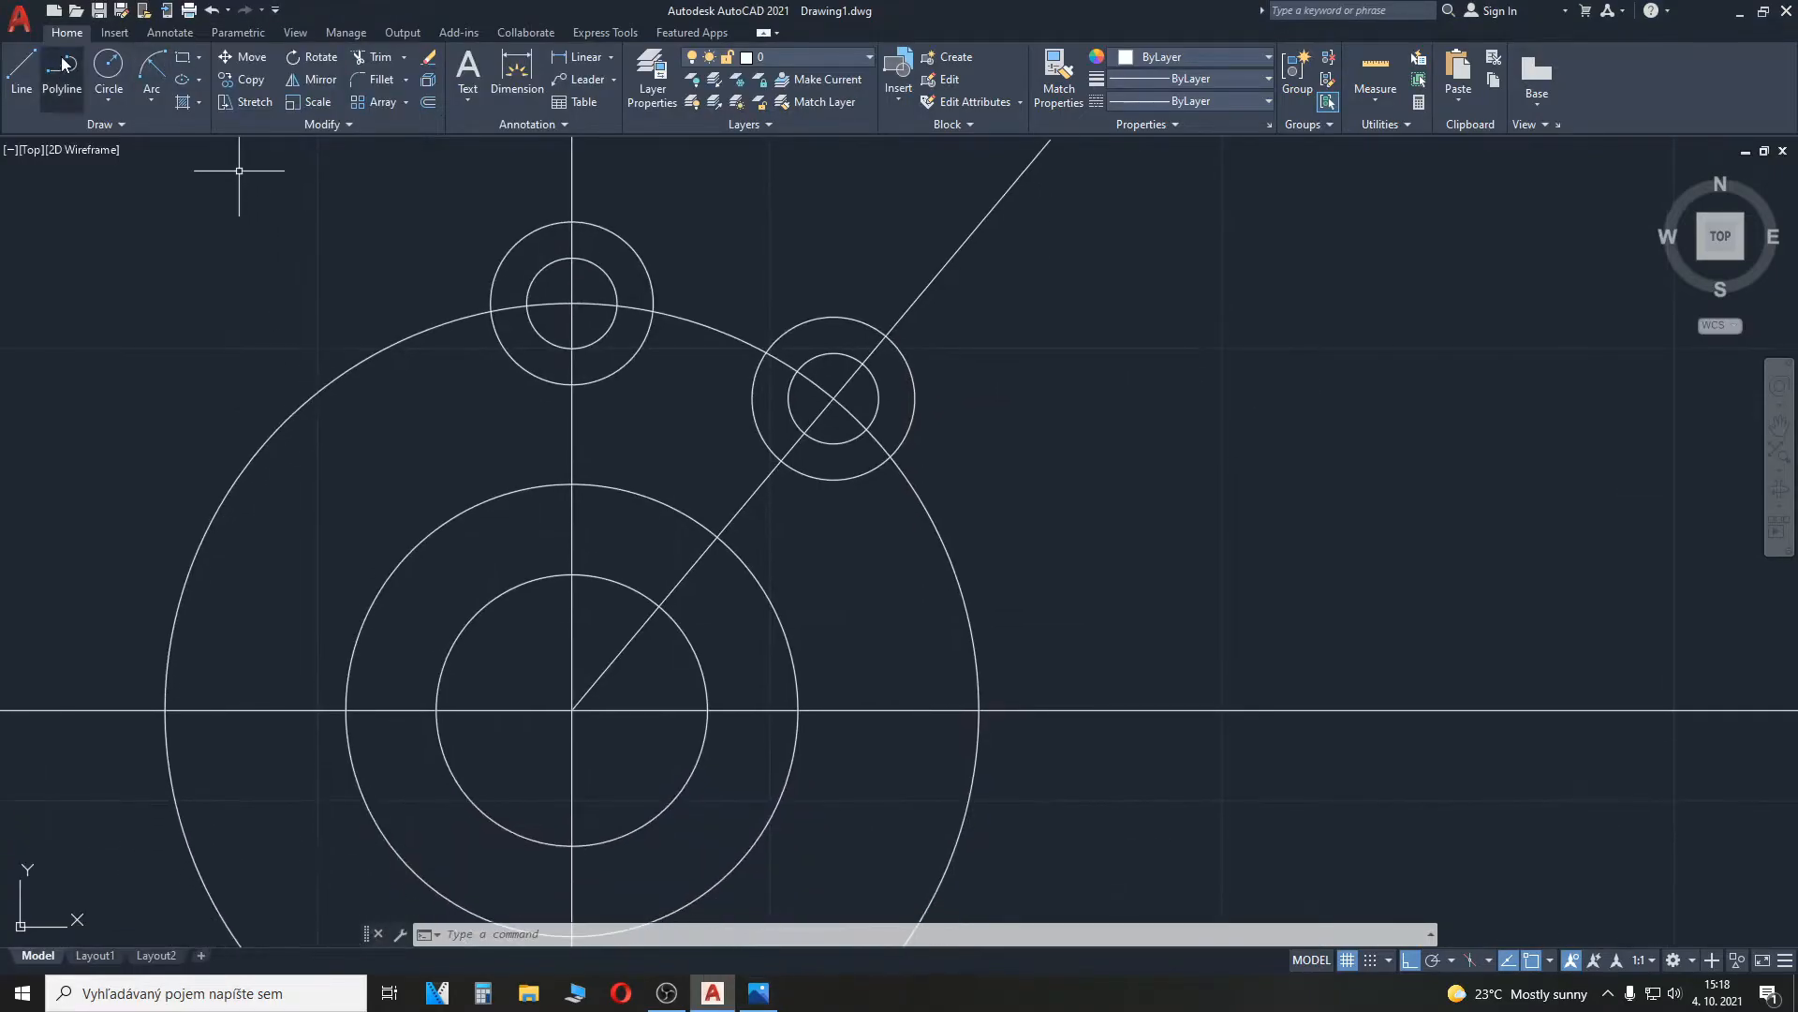
pyautogui.click(108, 66)
pyautogui.click(571, 710)
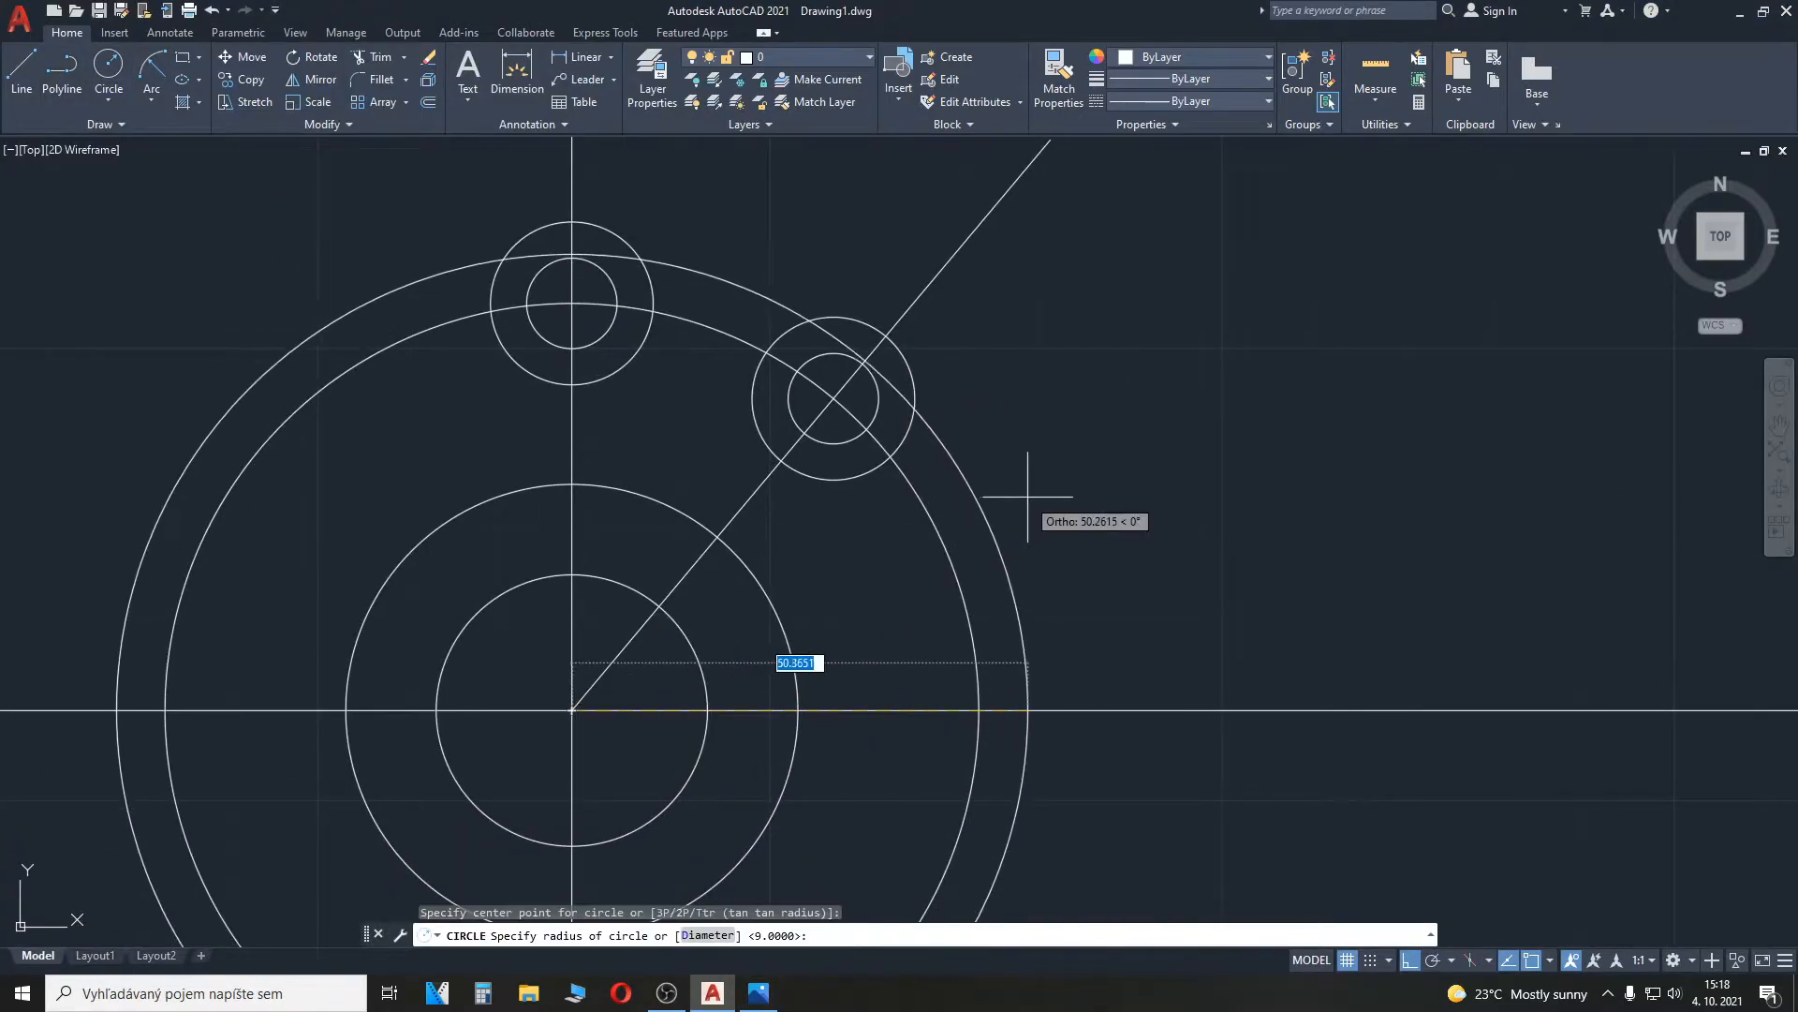
pyautogui.write('54')
pyautogui.press('Return')
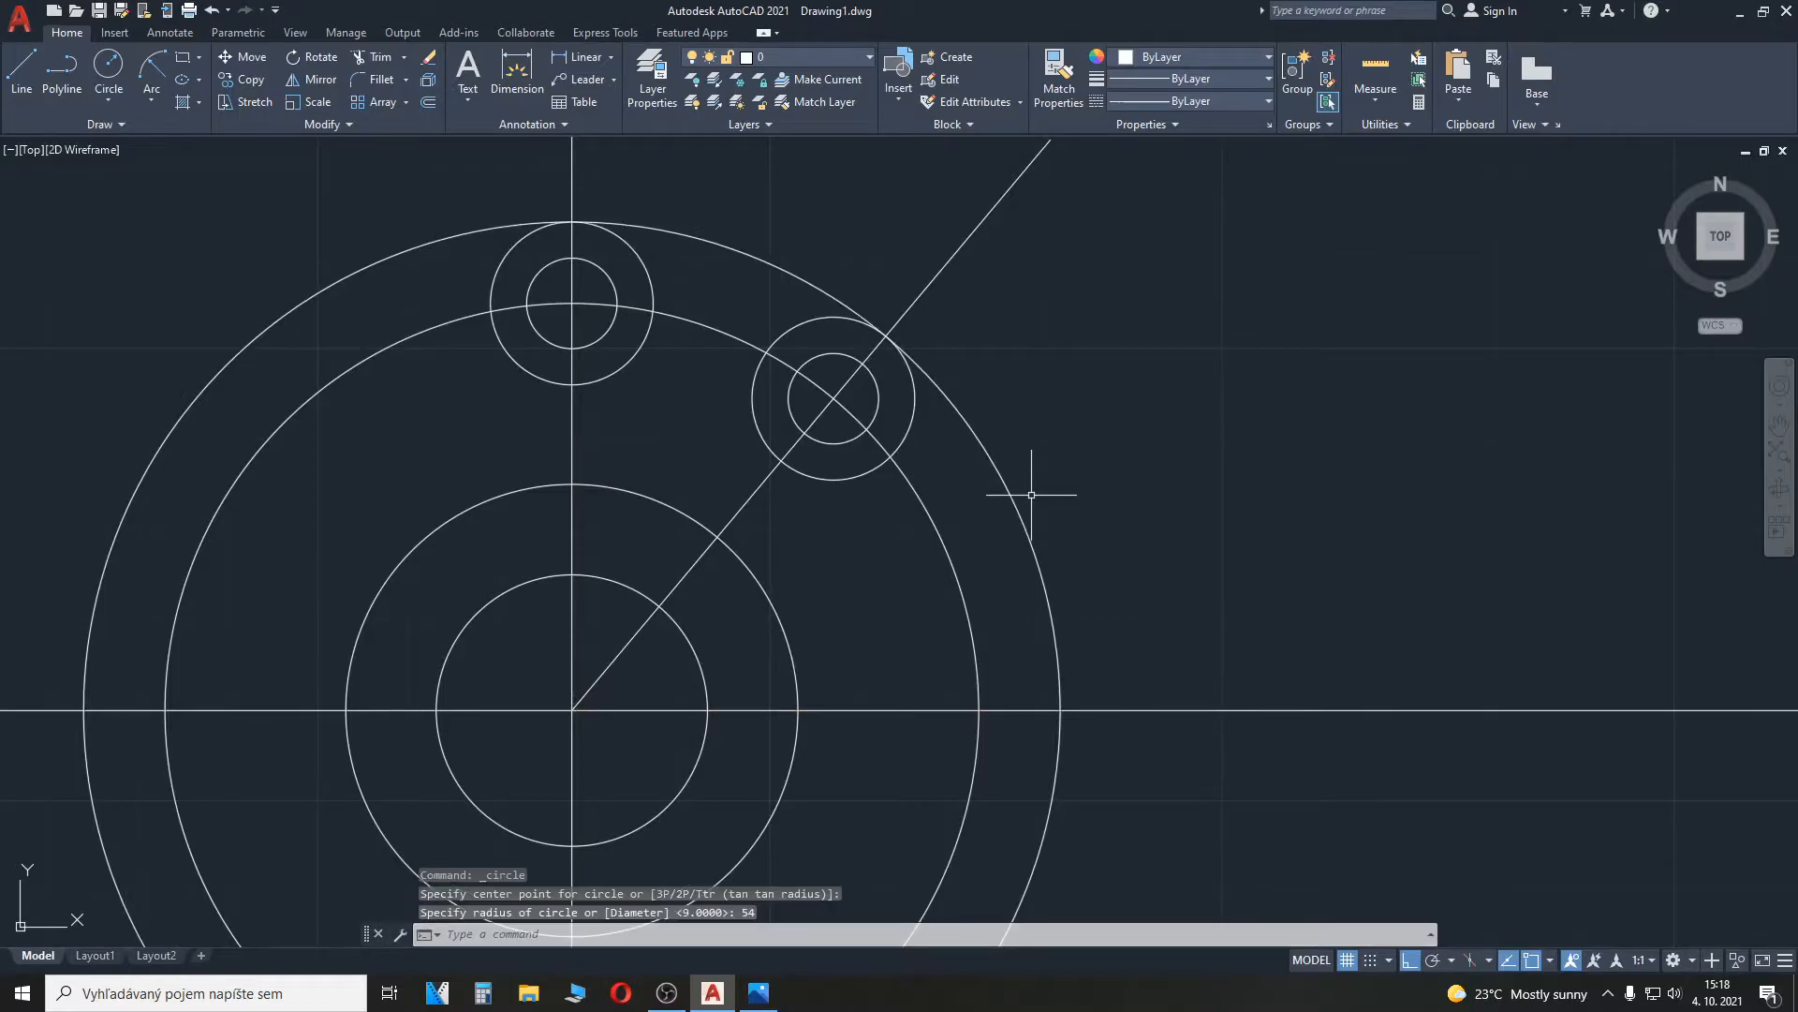
# Step: Trim the radius 54 circle down to the arc between the vertical construction line and the angled line
pyautogui.write('TR')
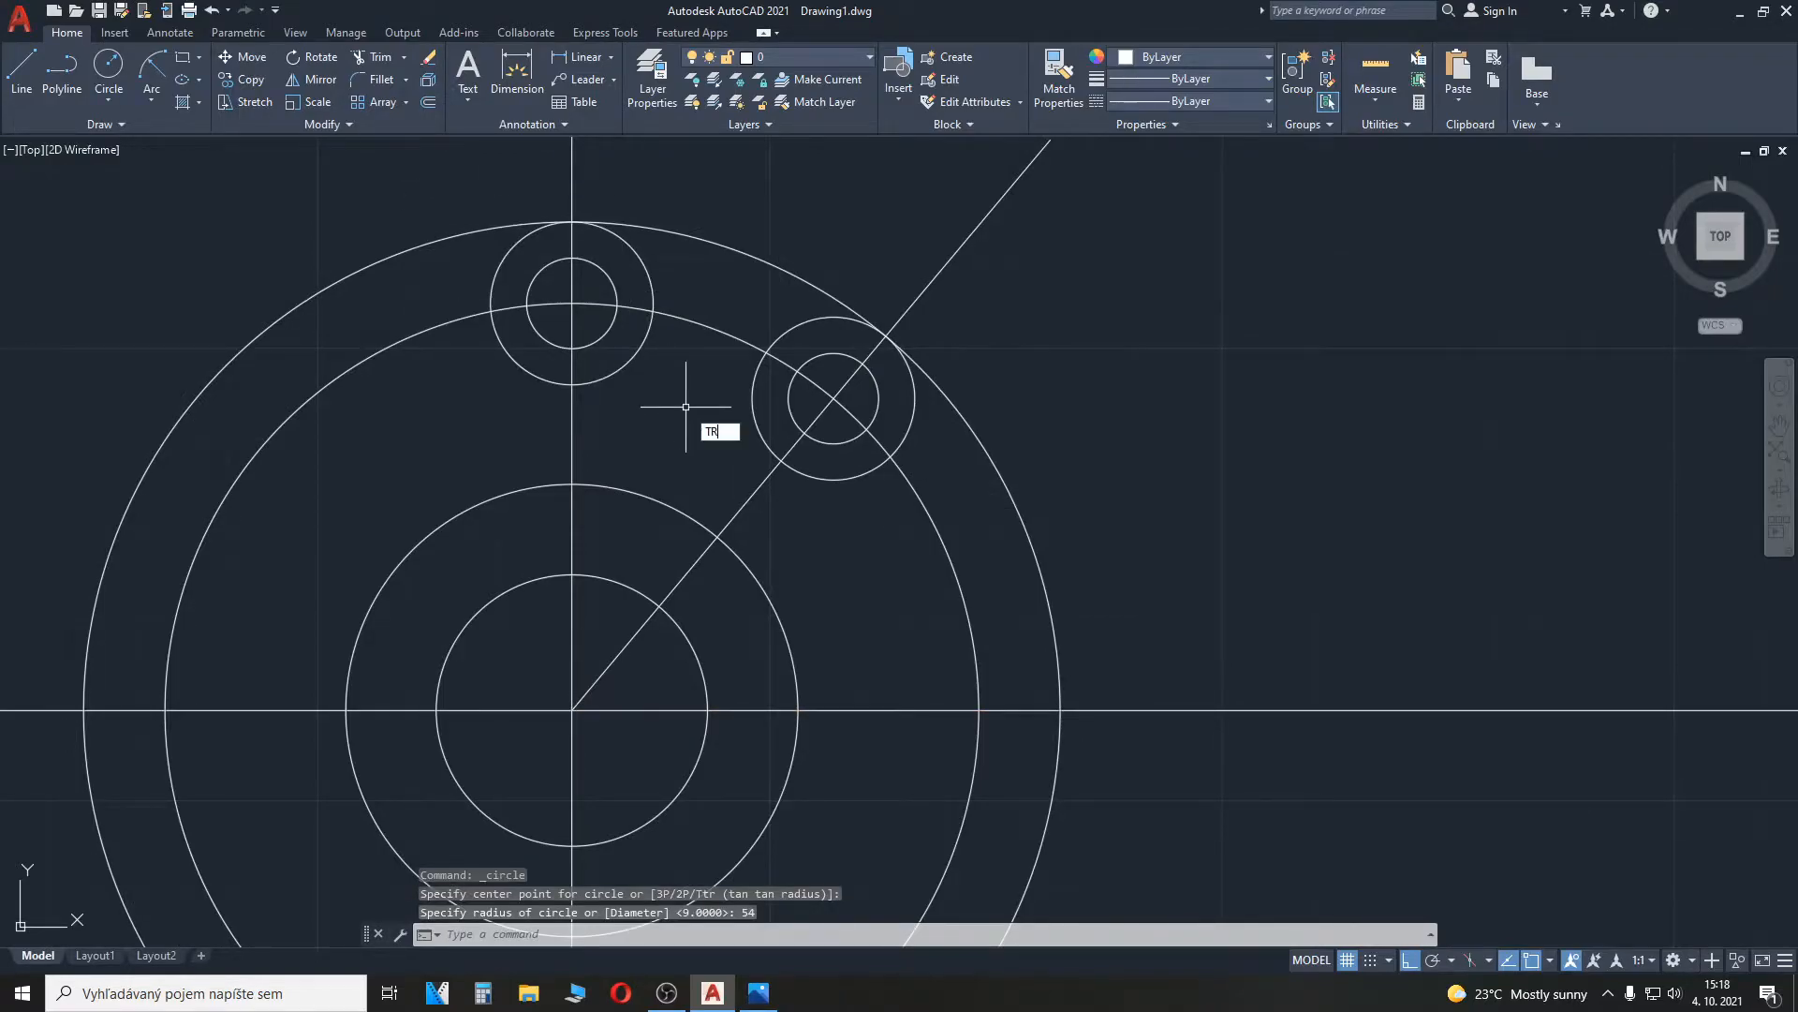
pyautogui.press('Return')
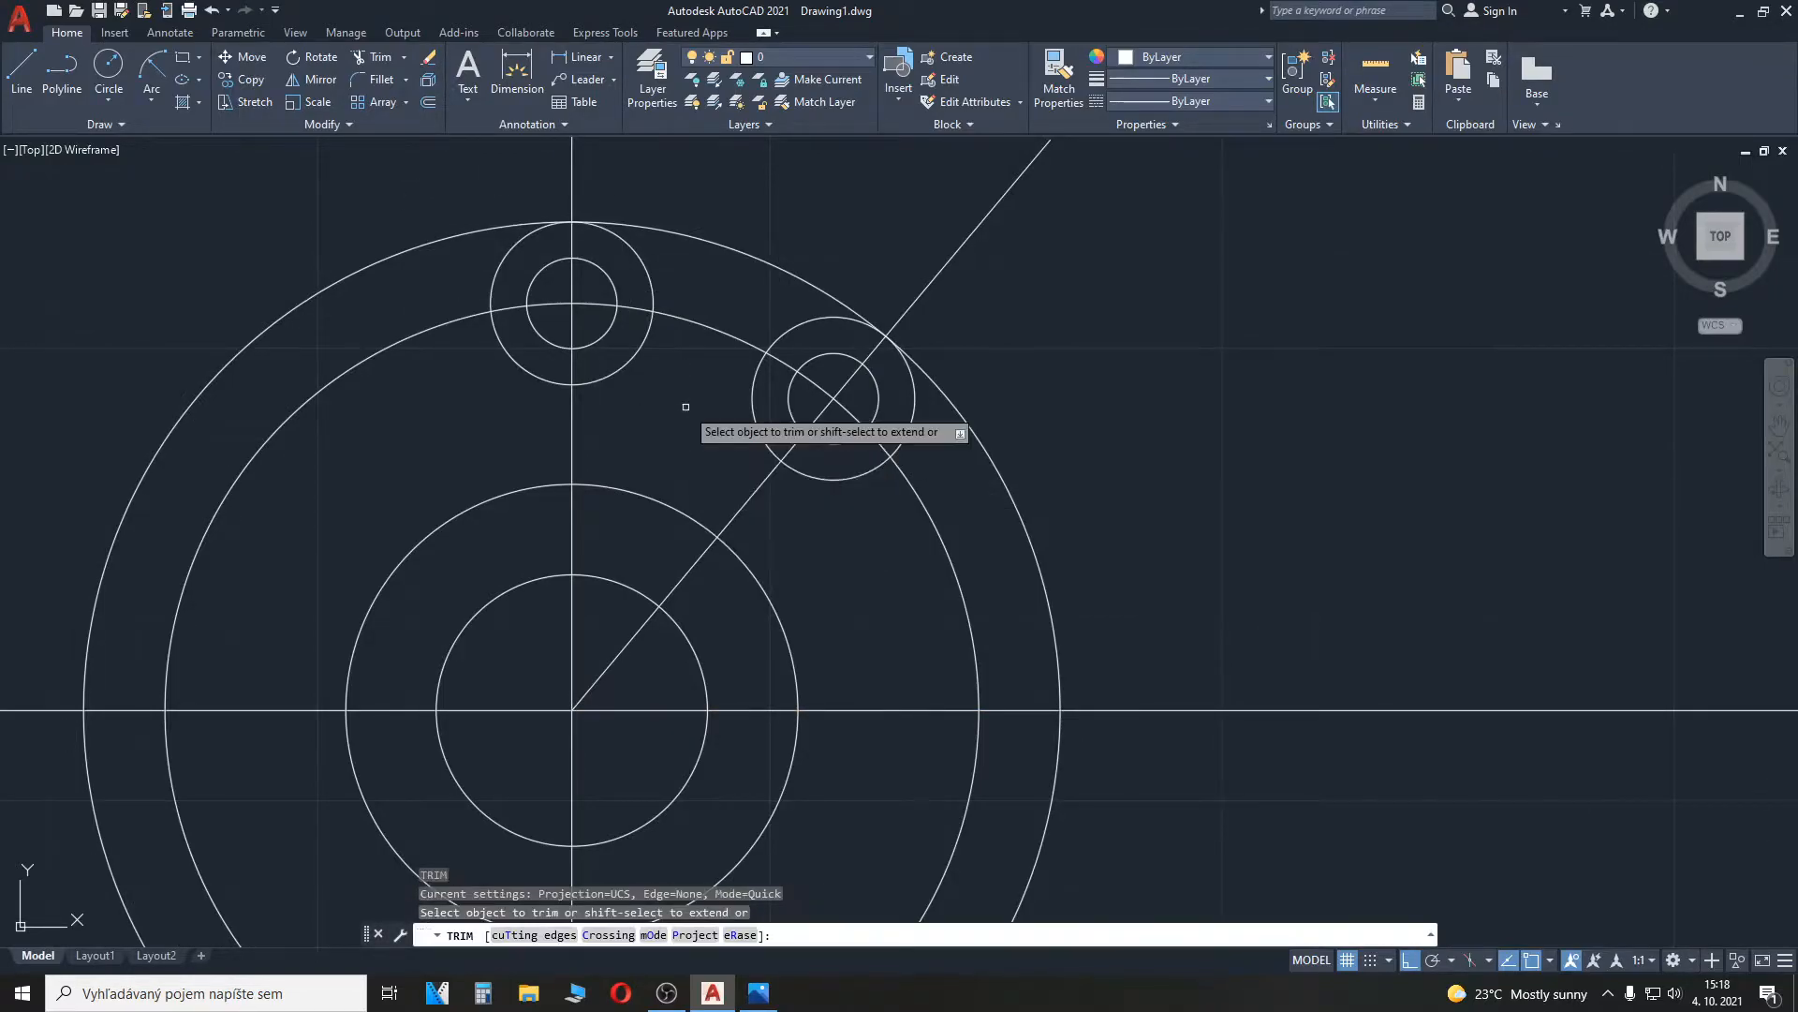
pyautogui.click(483, 230)
pyautogui.press('Escape')
pyautogui.press('Escape')
pyautogui.write('TR')
pyautogui.press('Return')
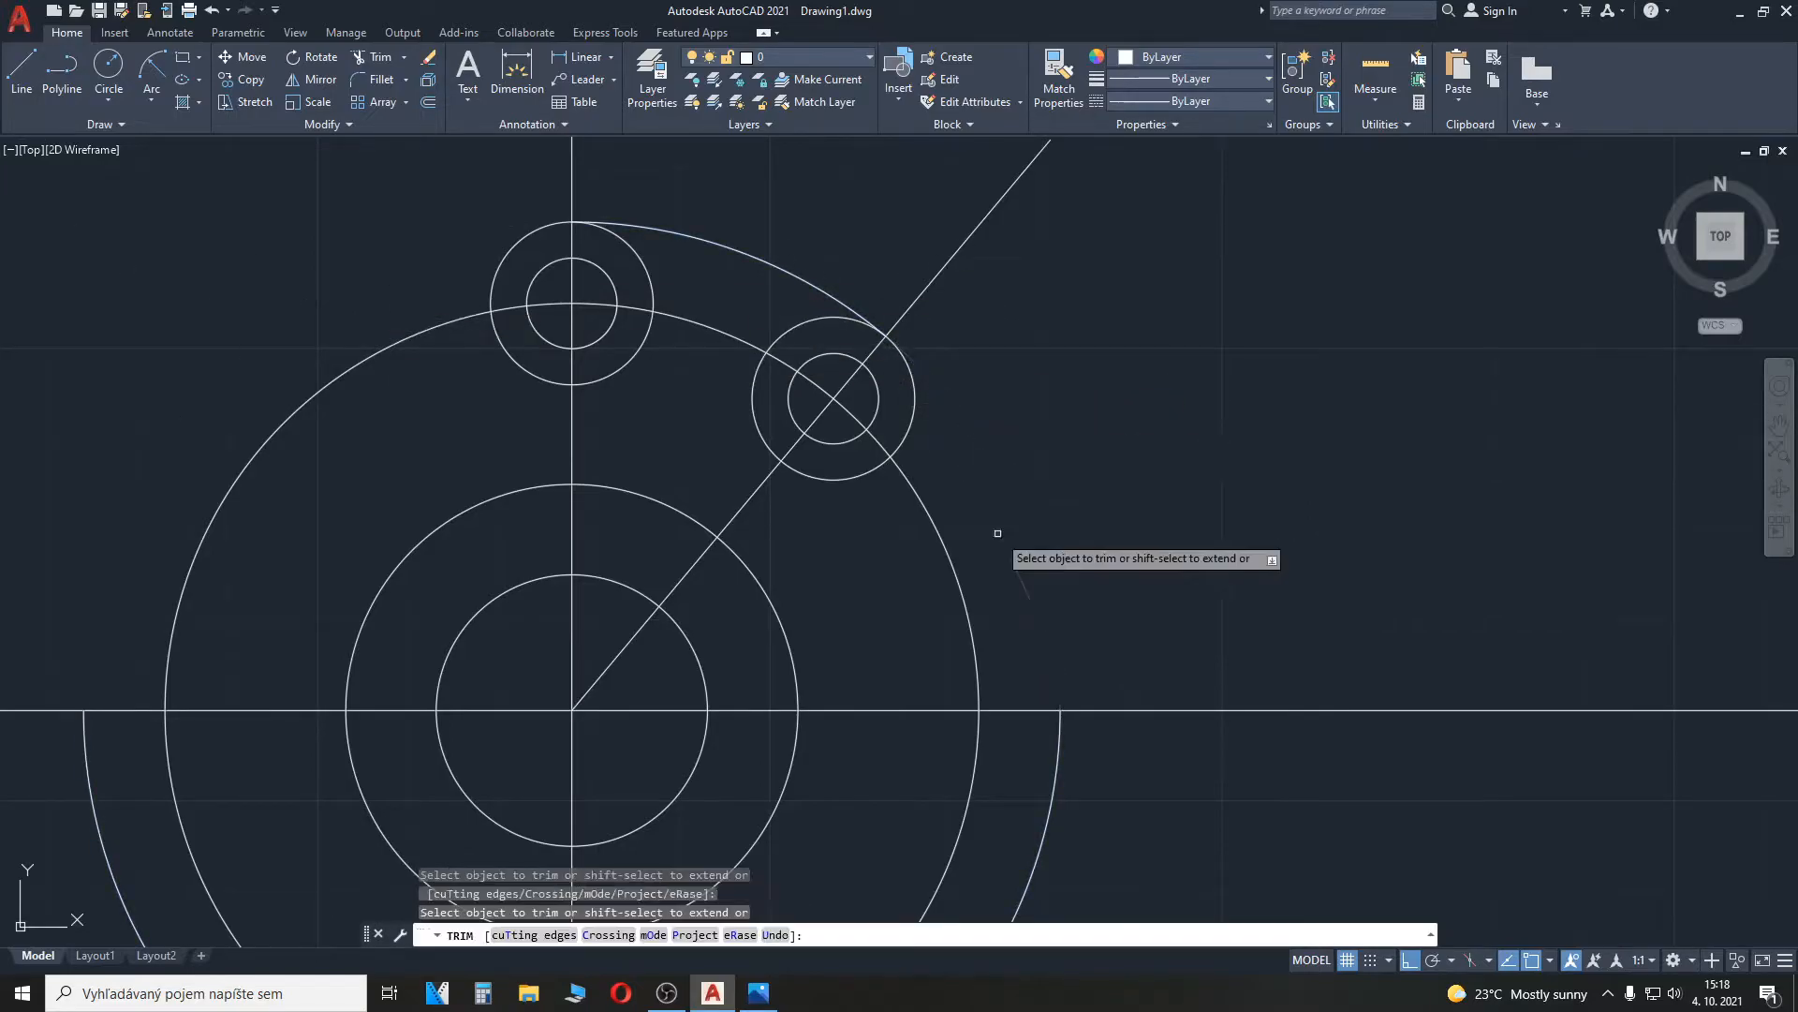
pyautogui.scroll(-5, 806, 432)
pyautogui.scroll(5, 795, 384)
# Step: Trim the facing halves of both radius 5 and radius 9 circle pairs and the radius 45 arc between them
pyautogui.click(623, 428)
pyautogui.click(648, 455)
pyautogui.click(664, 367)
pyautogui.click(631, 375)
pyautogui.moveTo(811, 493); pyautogui.dragTo(763, 475)
pyautogui.moveTo(853, 465); pyautogui.dragTo(798, 401)
pyautogui.click(765, 434)
pyautogui.press('Escape')
# Step: Copy the remaining radius 54 arc and paste the copy just above the slot outline
pyautogui.moveTo(707, 429); pyautogui.dragTo(670, 505, button='middle')
pyautogui.press('Escape')
pyautogui.click(715, 418)
pyautogui.press('Escape')
pyautogui.click(710, 420)
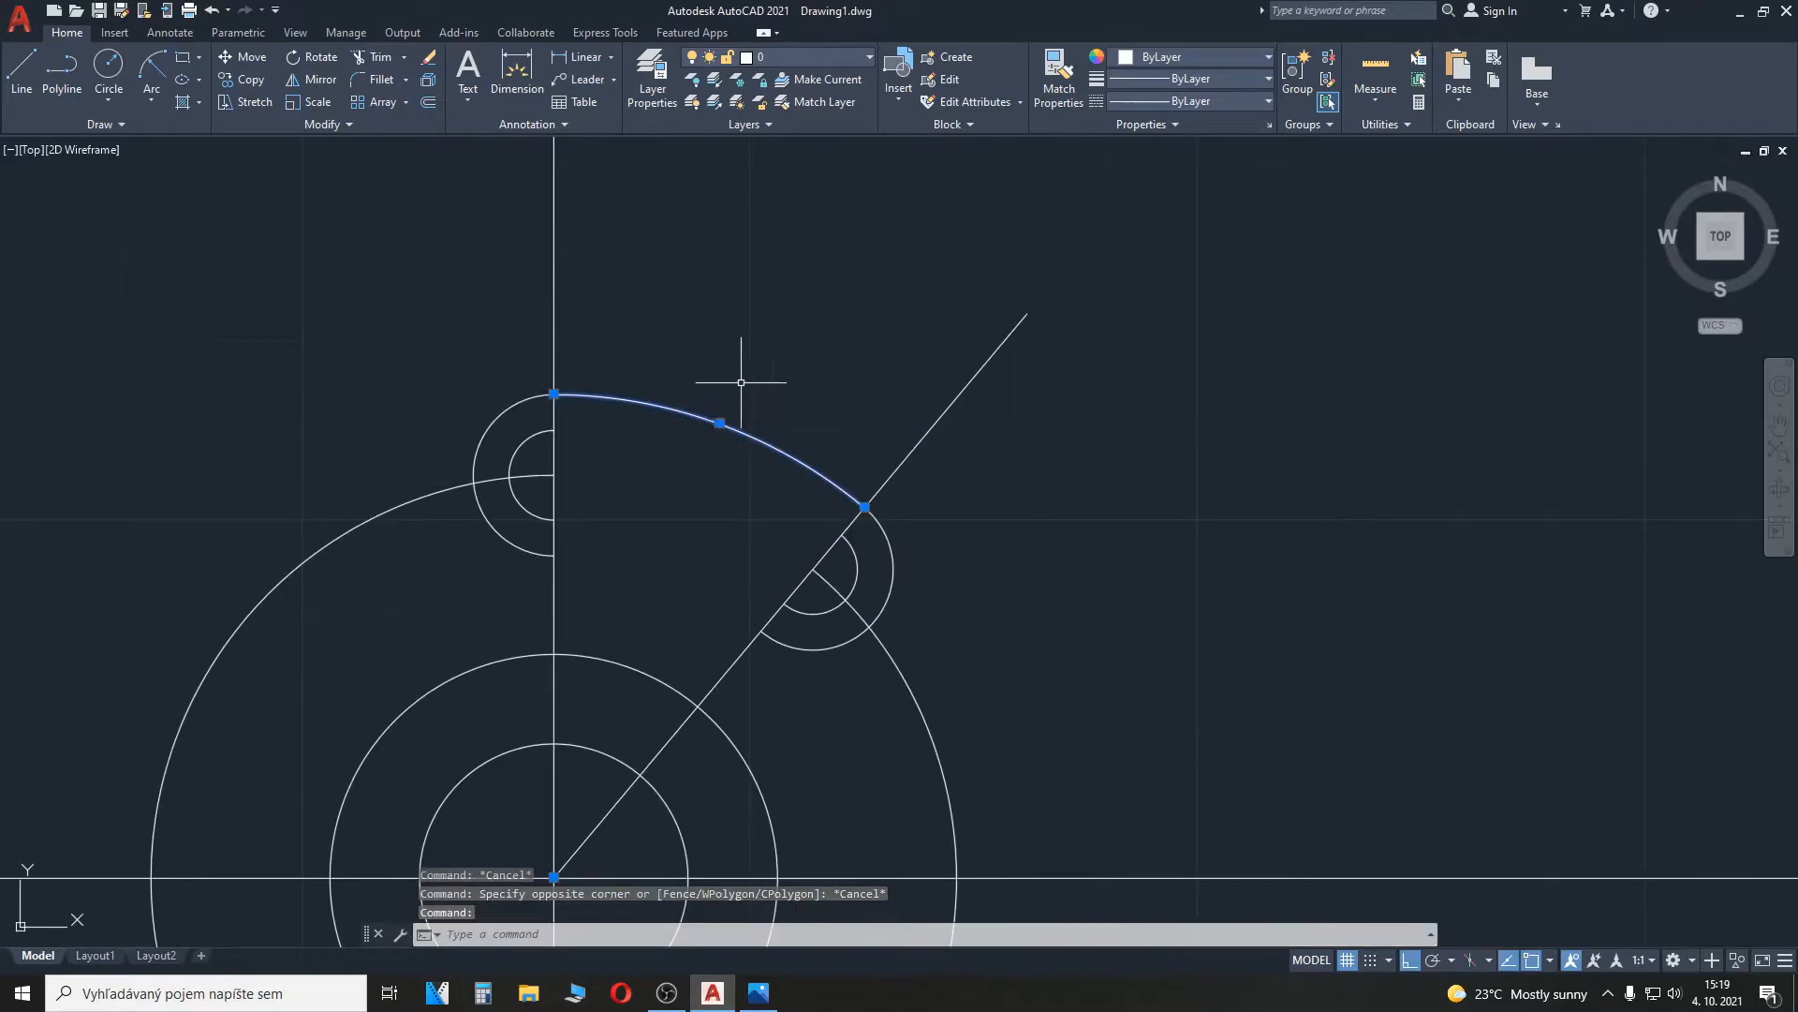
pyautogui.hotkey('ctrl', 'c')
pyautogui.hotkey('ctrl', 'v')
pyautogui.click(590, 410)
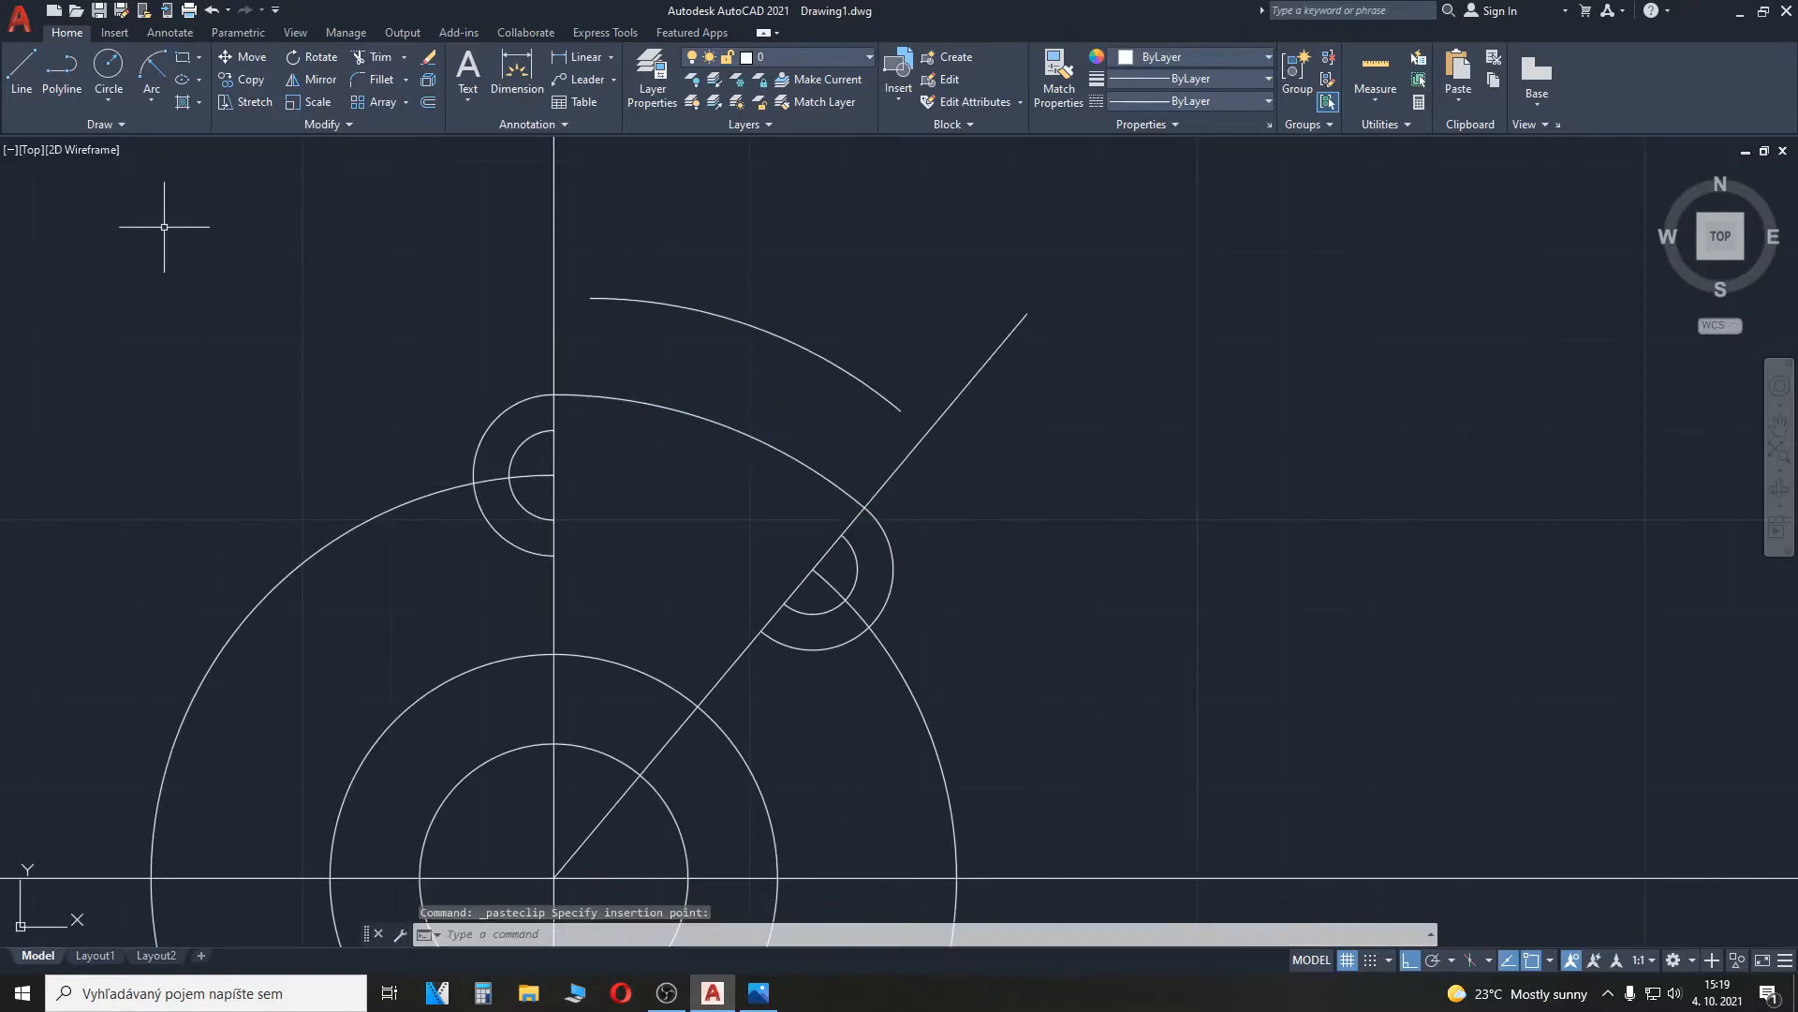
# Step: Align the pasted arc's endpoints with the upper ends of the two radius 5 arcs, scaling it to the alignment points
pyautogui.click(261, 124)
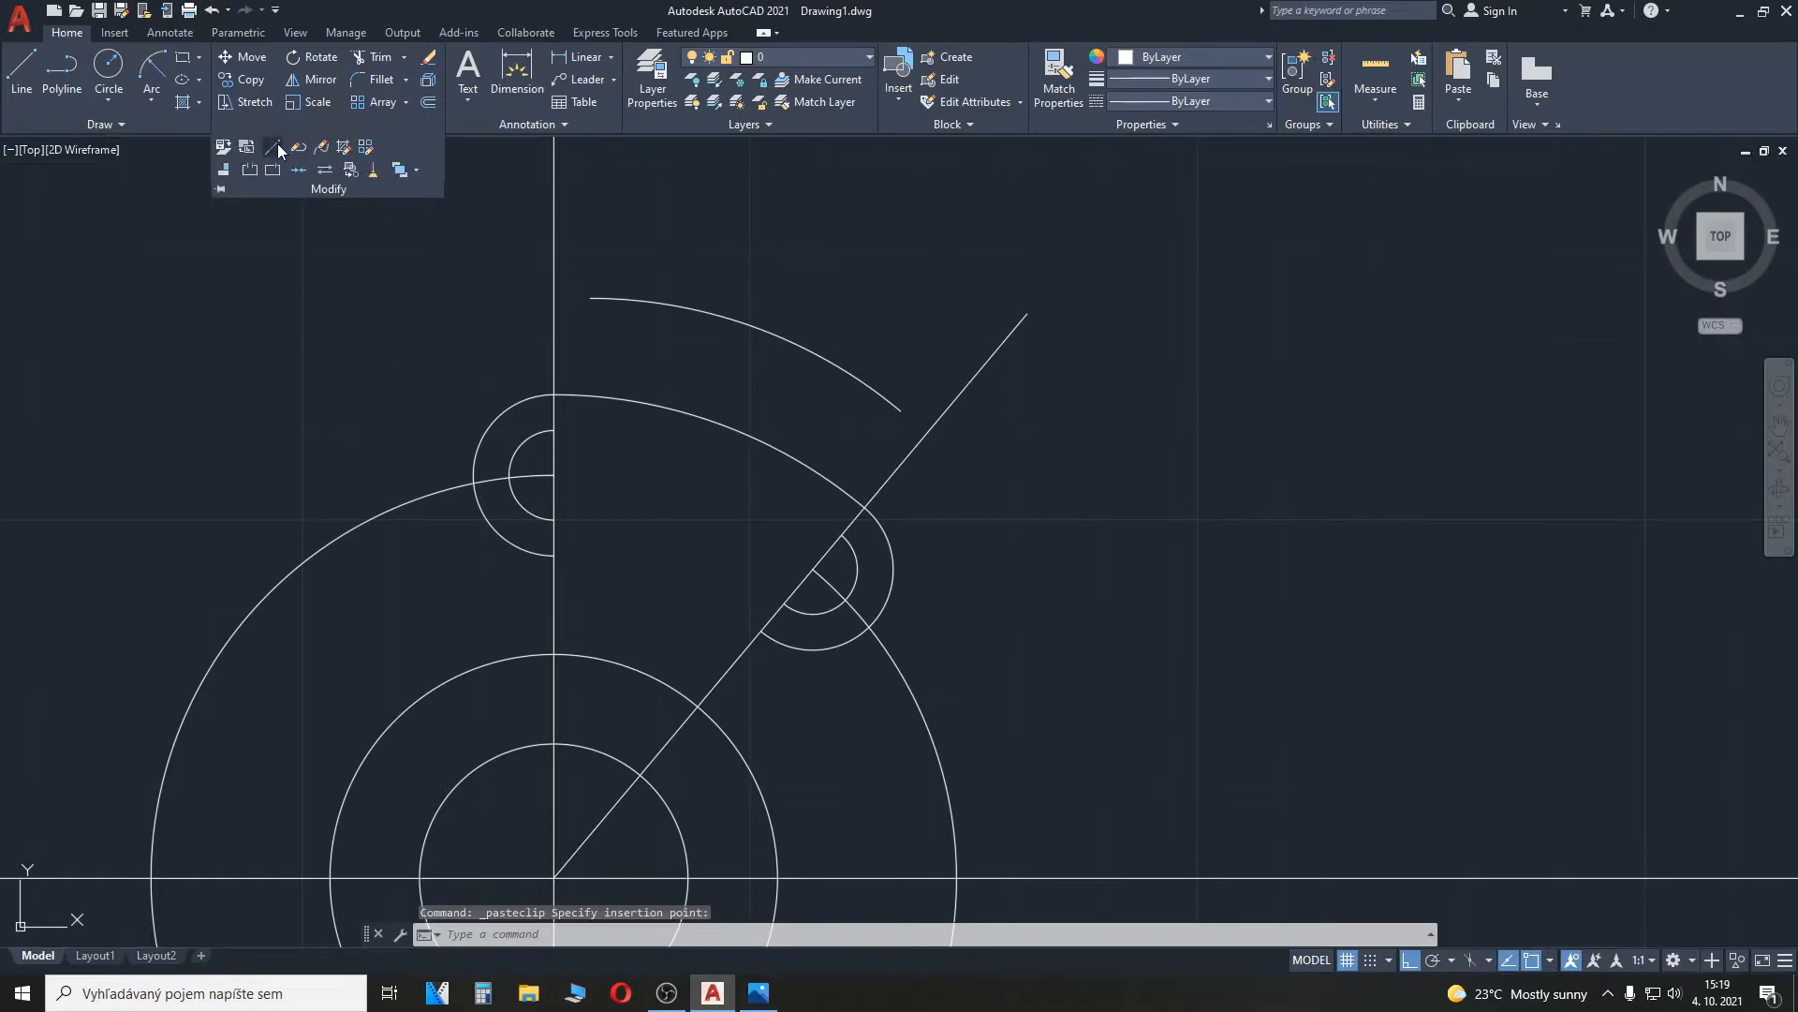
pyautogui.click(223, 172)
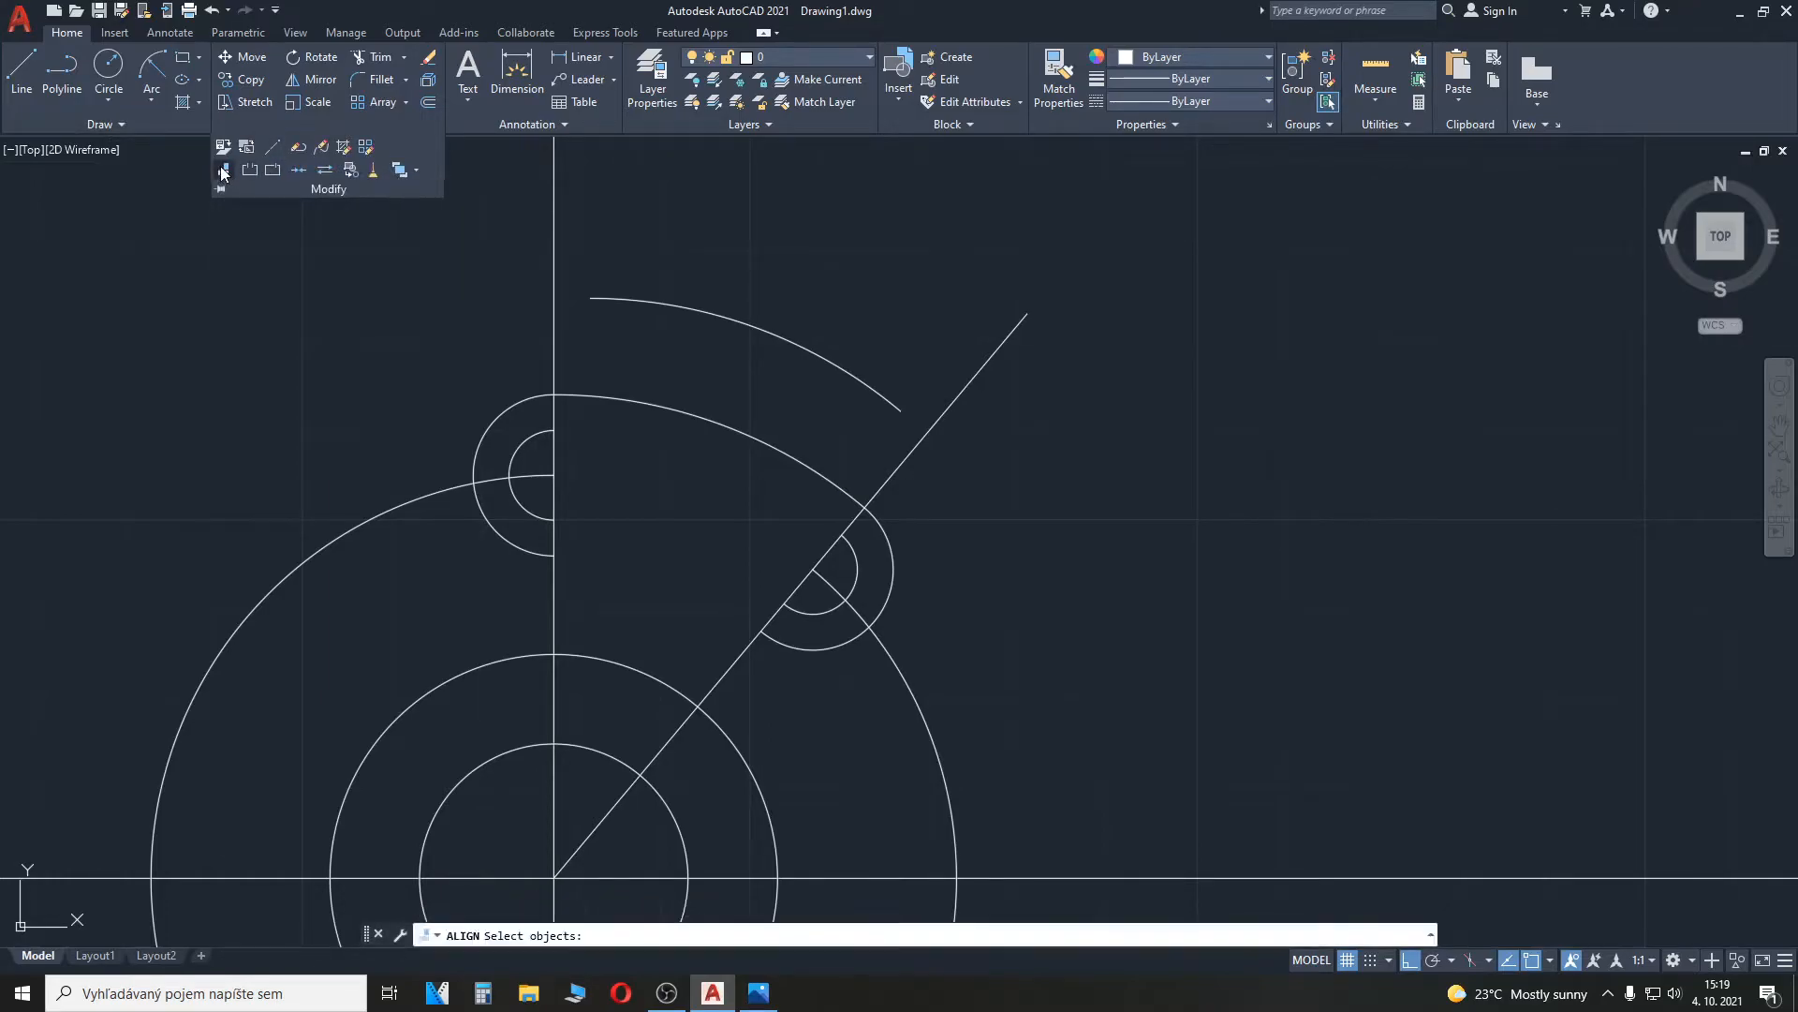
pyautogui.click(709, 313)
pyautogui.press('Return')
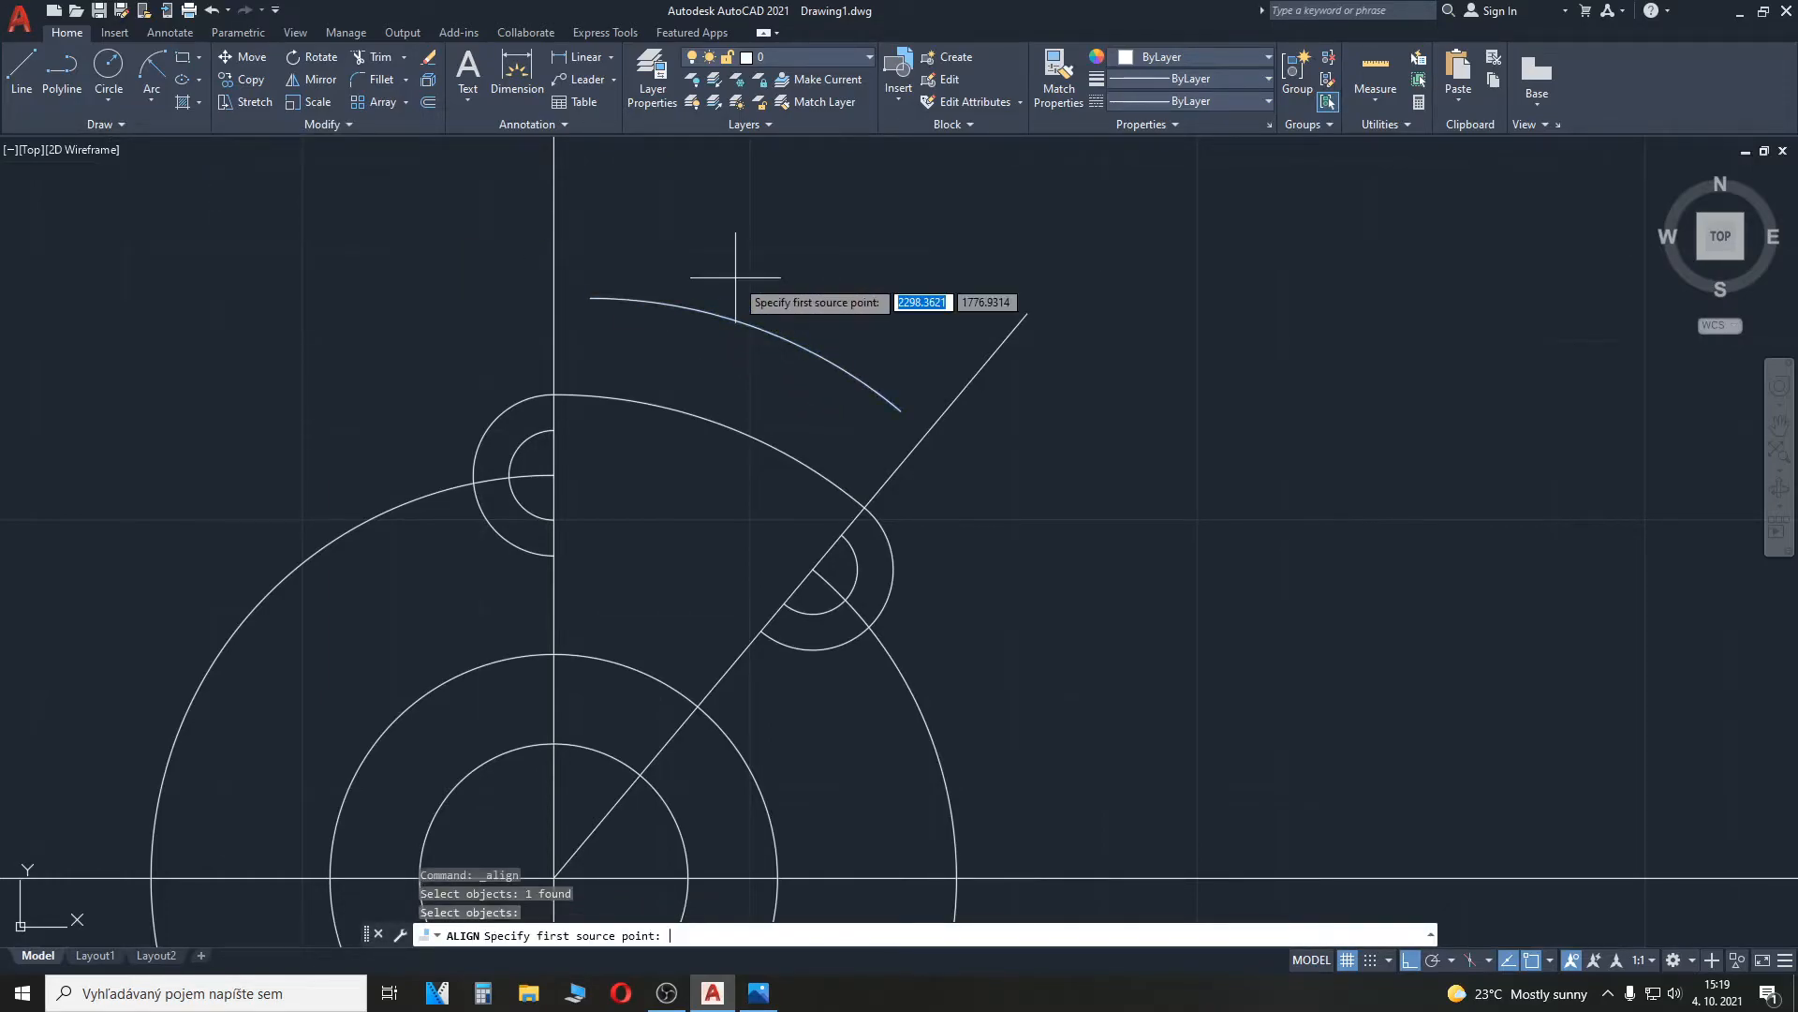
pyautogui.click(596, 300)
pyautogui.click(554, 428)
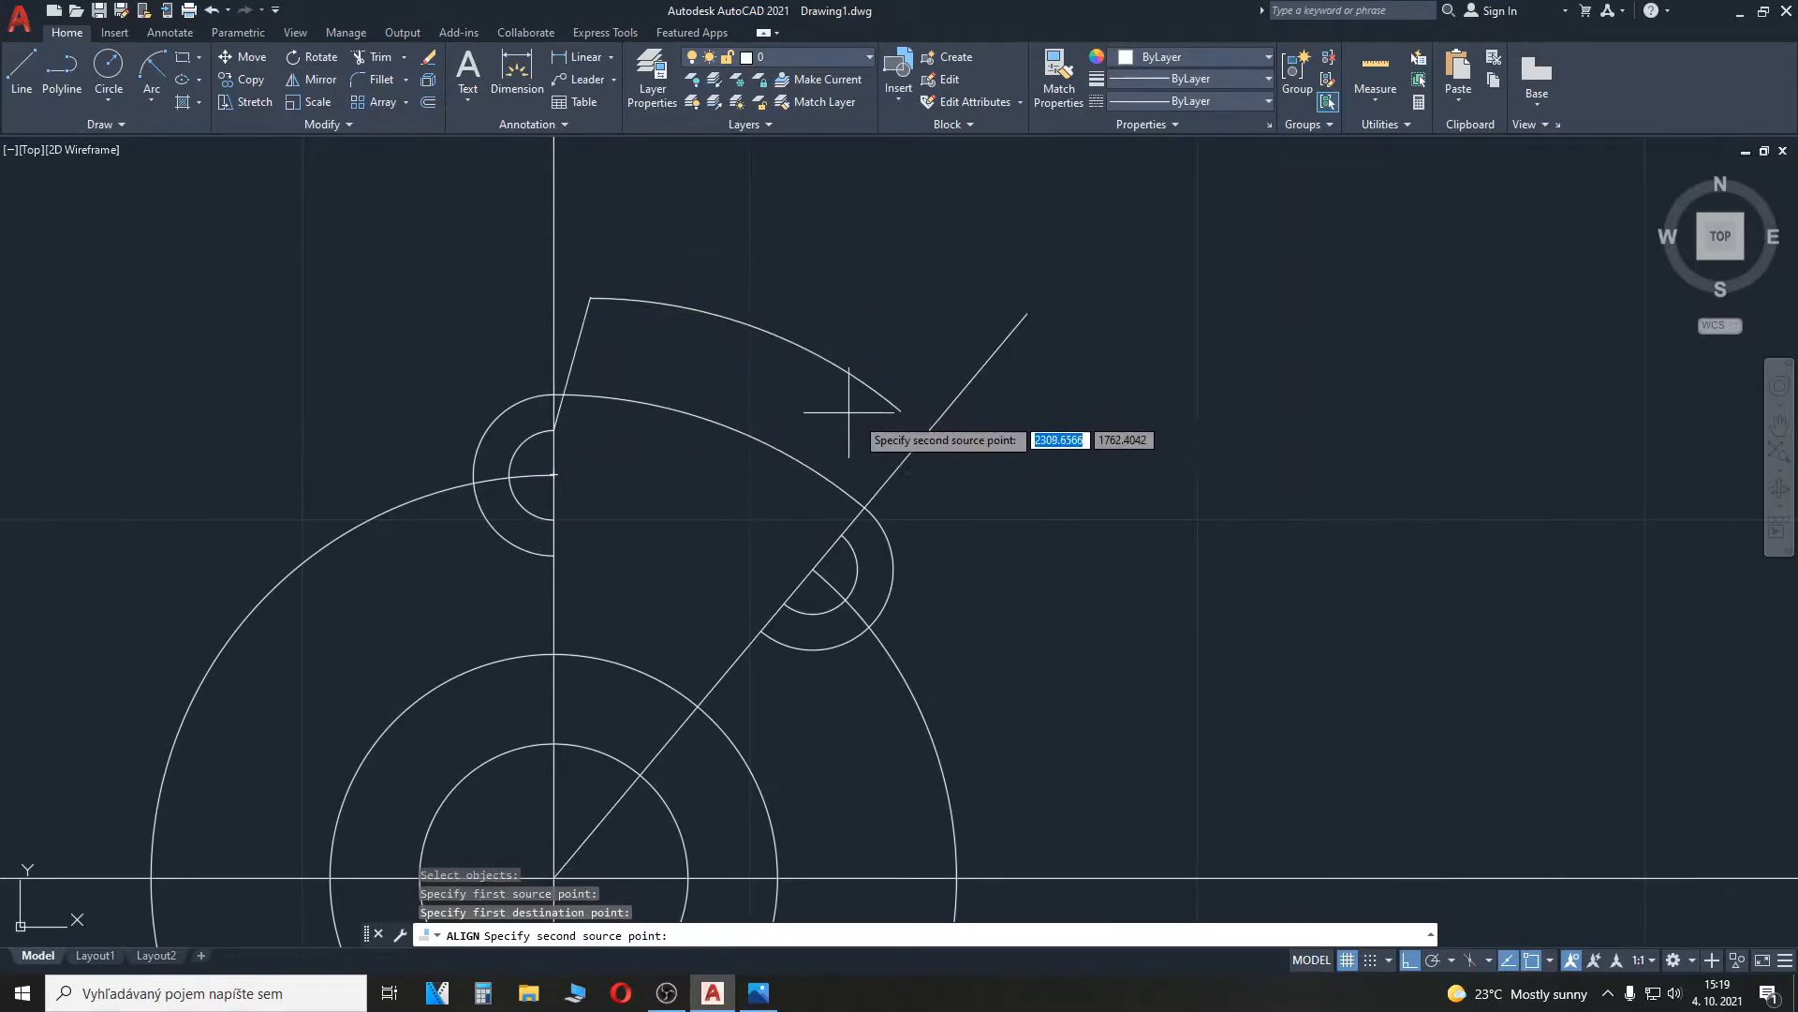
pyautogui.click(901, 410)
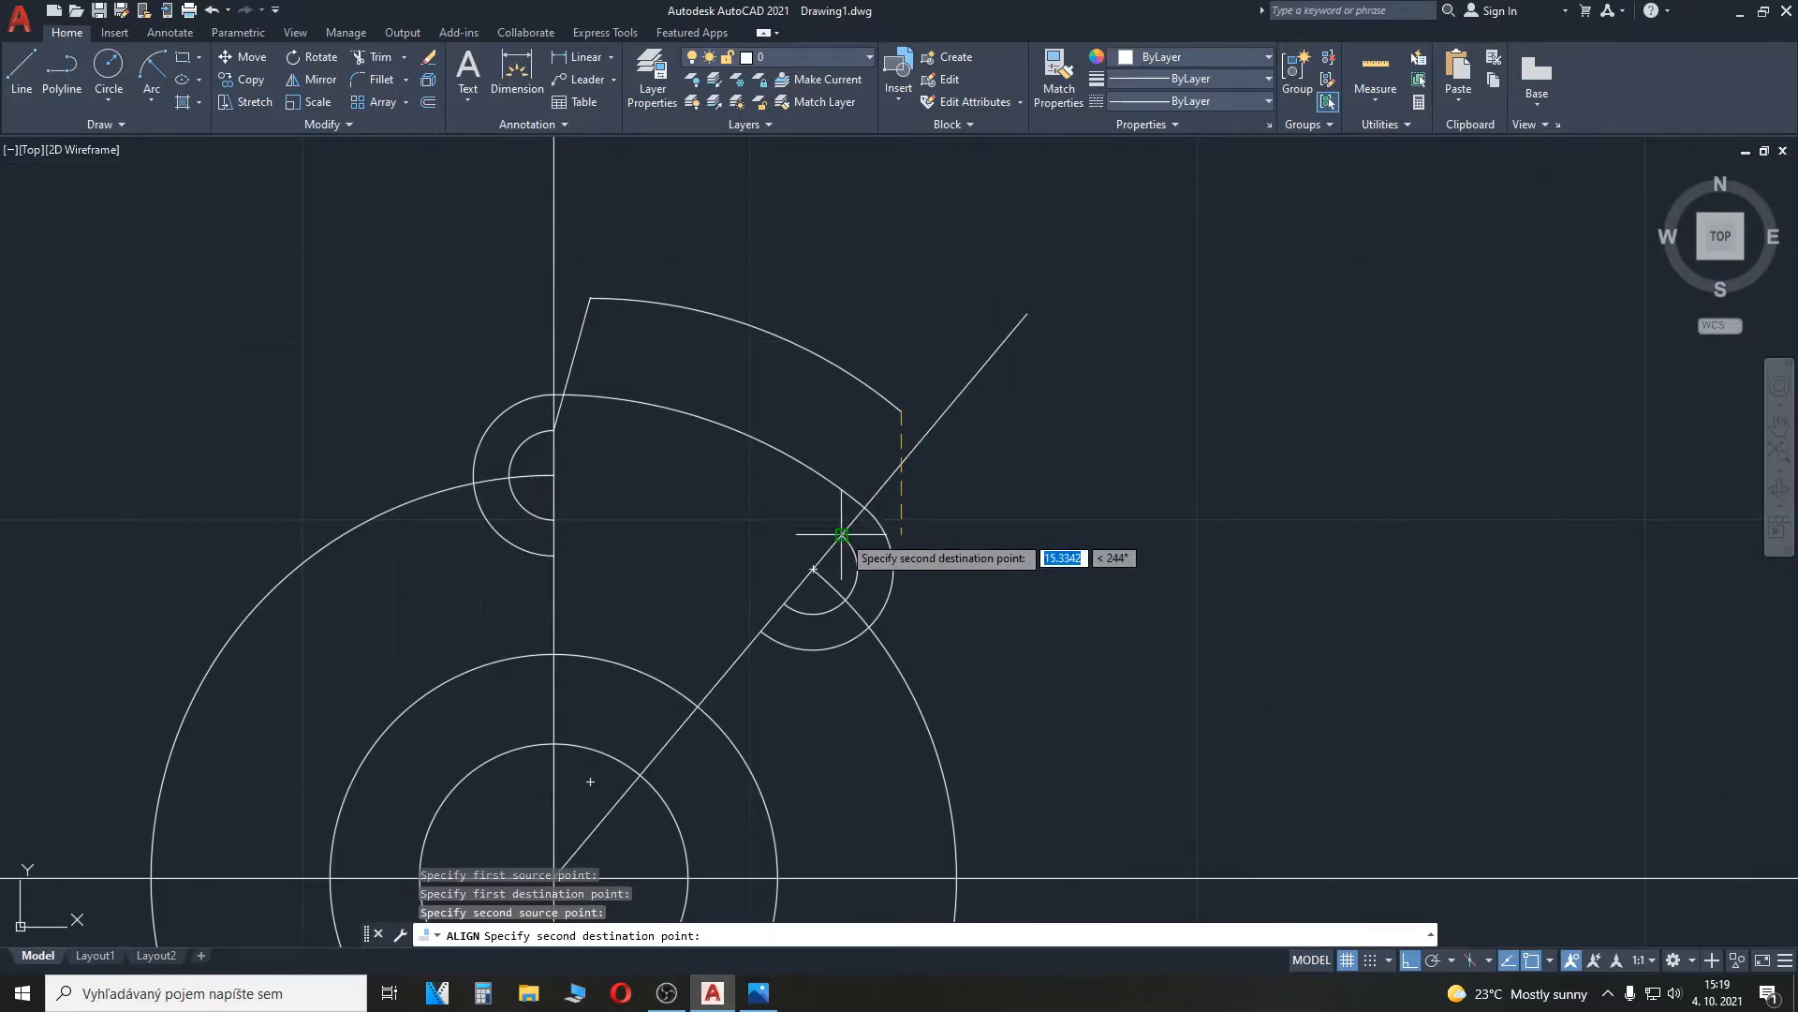
pyautogui.click(842, 535)
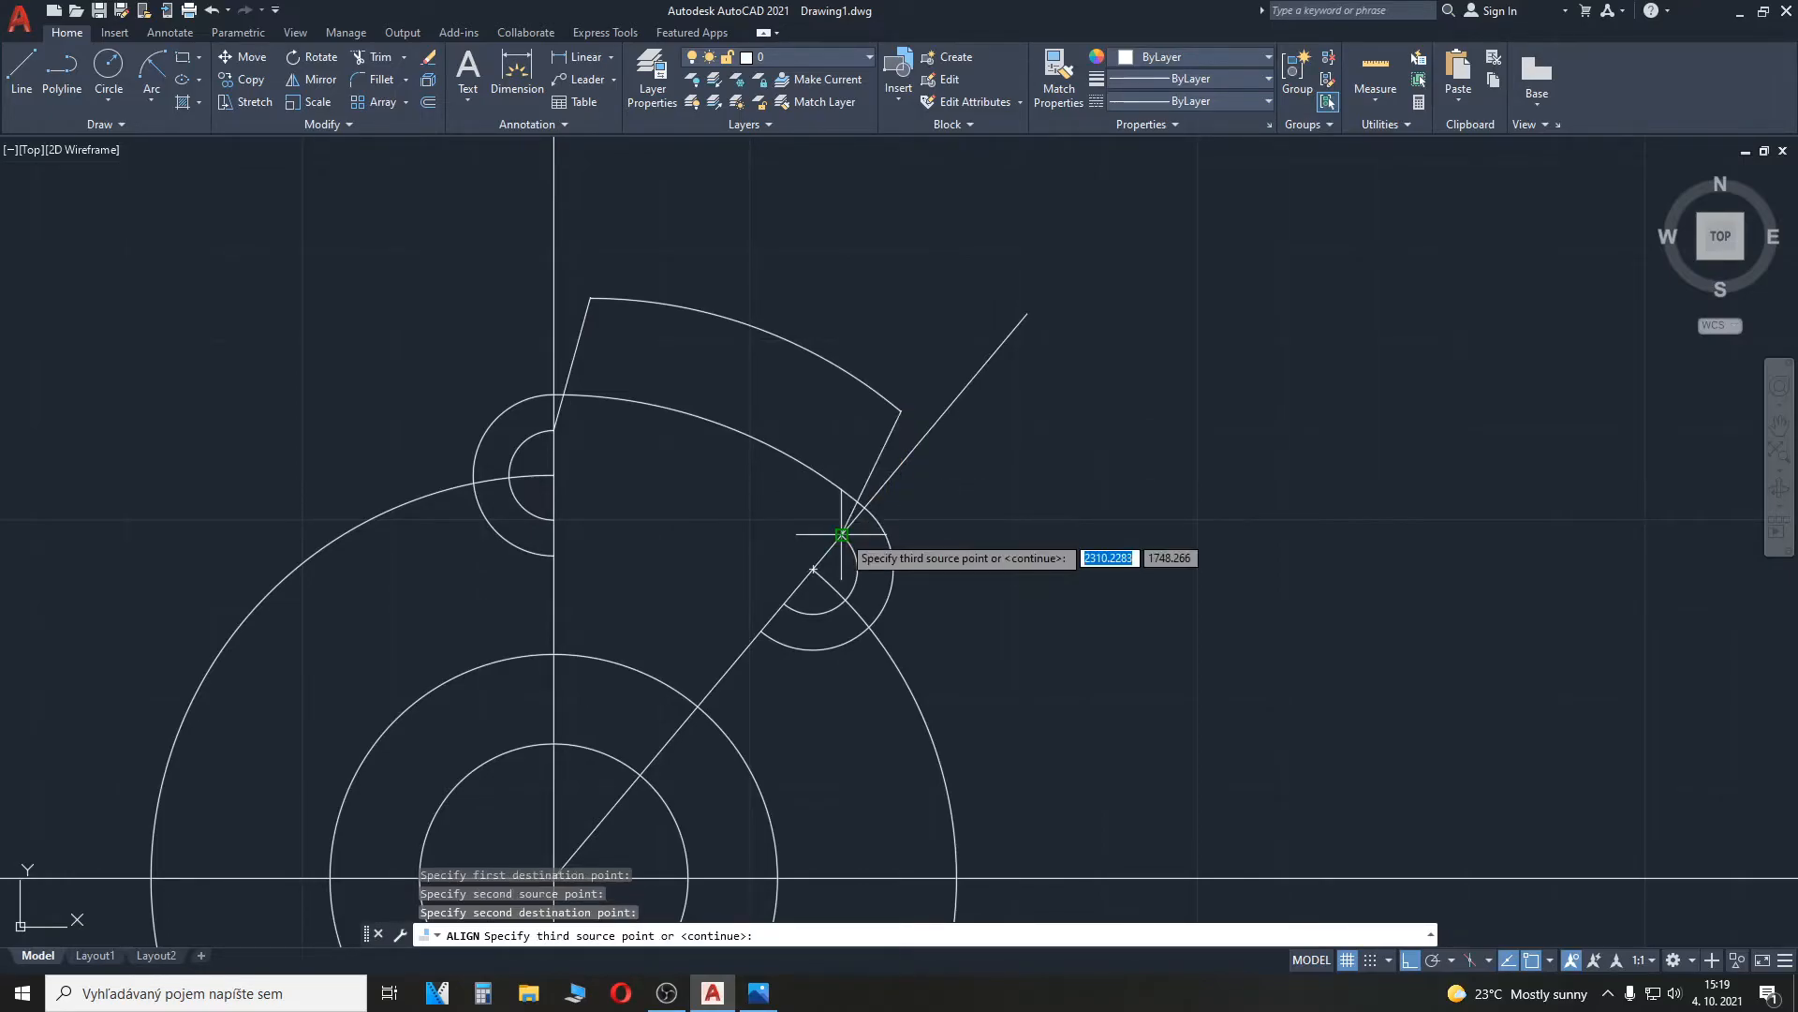
pyautogui.press('Return')
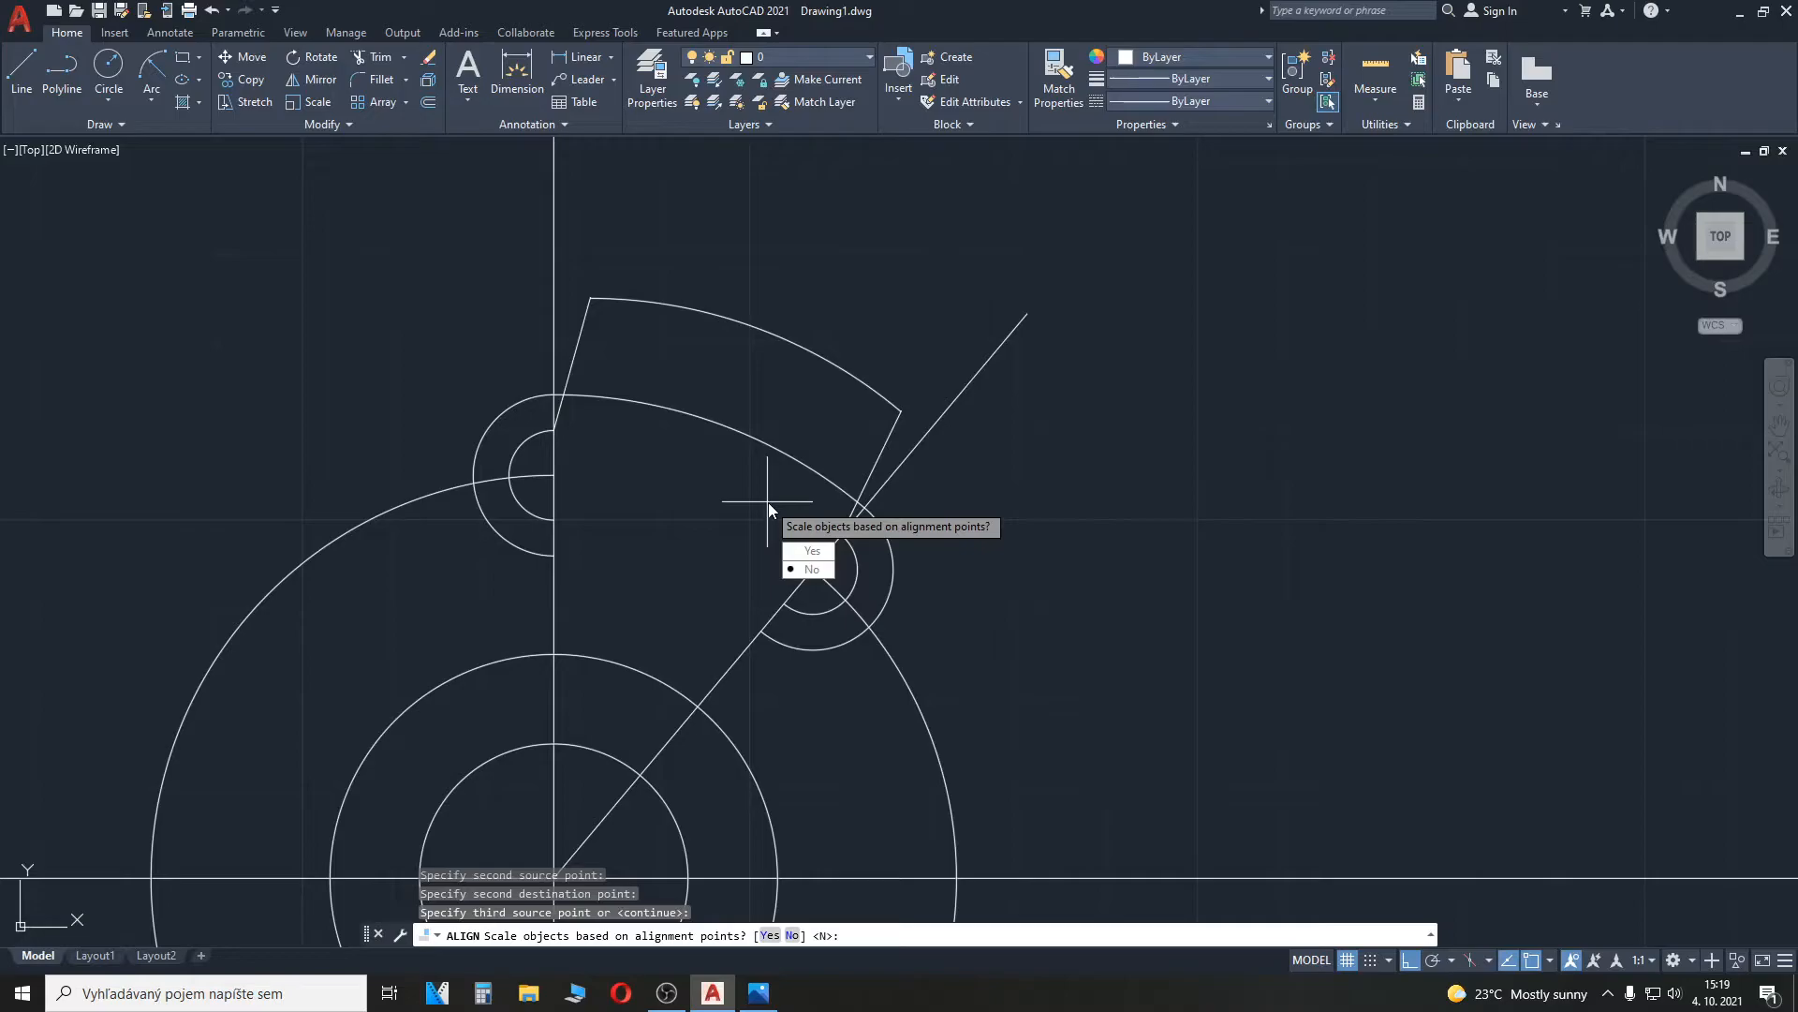
pyautogui.click(829, 553)
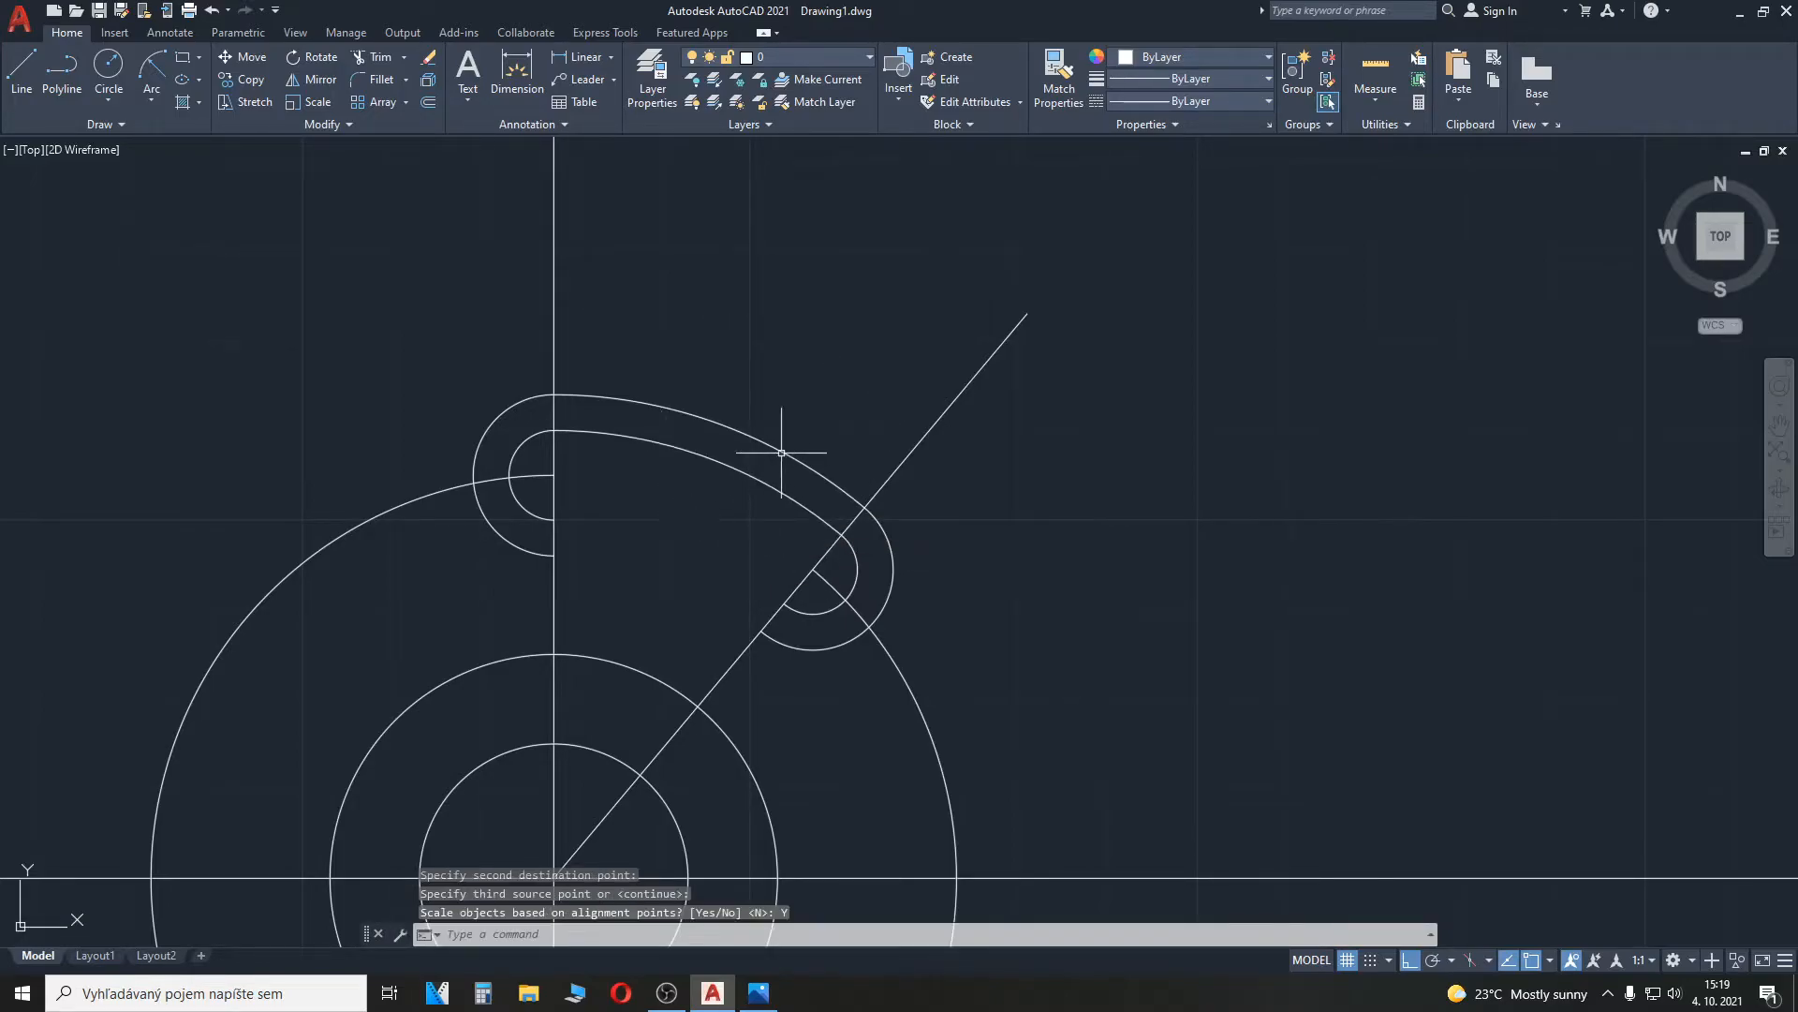
# Step: Copy the arc joining the upper ends of the radius 5 arcs and paste two copies above the slot
pyautogui.scroll(2, 770, 479)
pyautogui.click(683, 452)
pyautogui.hotkey('ctrl', 'c')
pyautogui.hotkey('ctrl', 'v')
pyautogui.click(525, 418)
# Step: Align the lower pasted arc with the lower ends of the two radius 5 arcs, scaling it to the alignment points
pyautogui.click(314, 123)
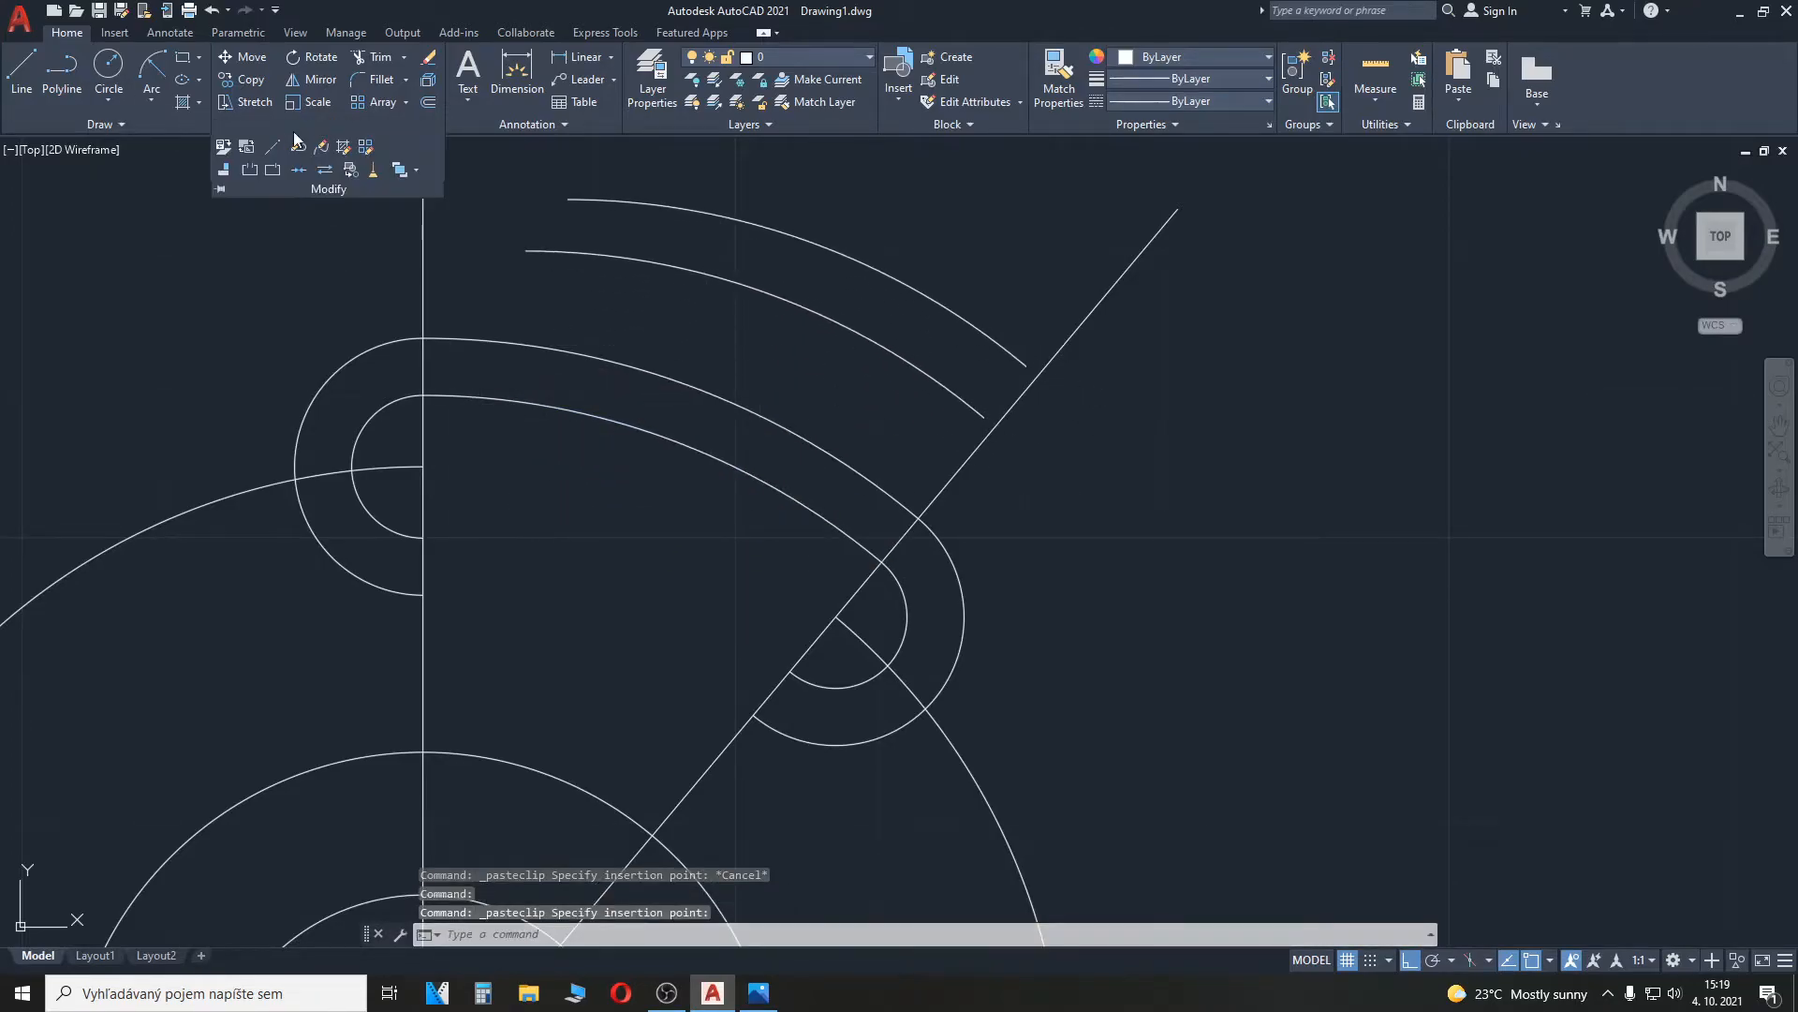
pyautogui.click(224, 172)
pyautogui.click(542, 251)
pyautogui.press('Return')
pyautogui.click(526, 251)
pyautogui.click(422, 536)
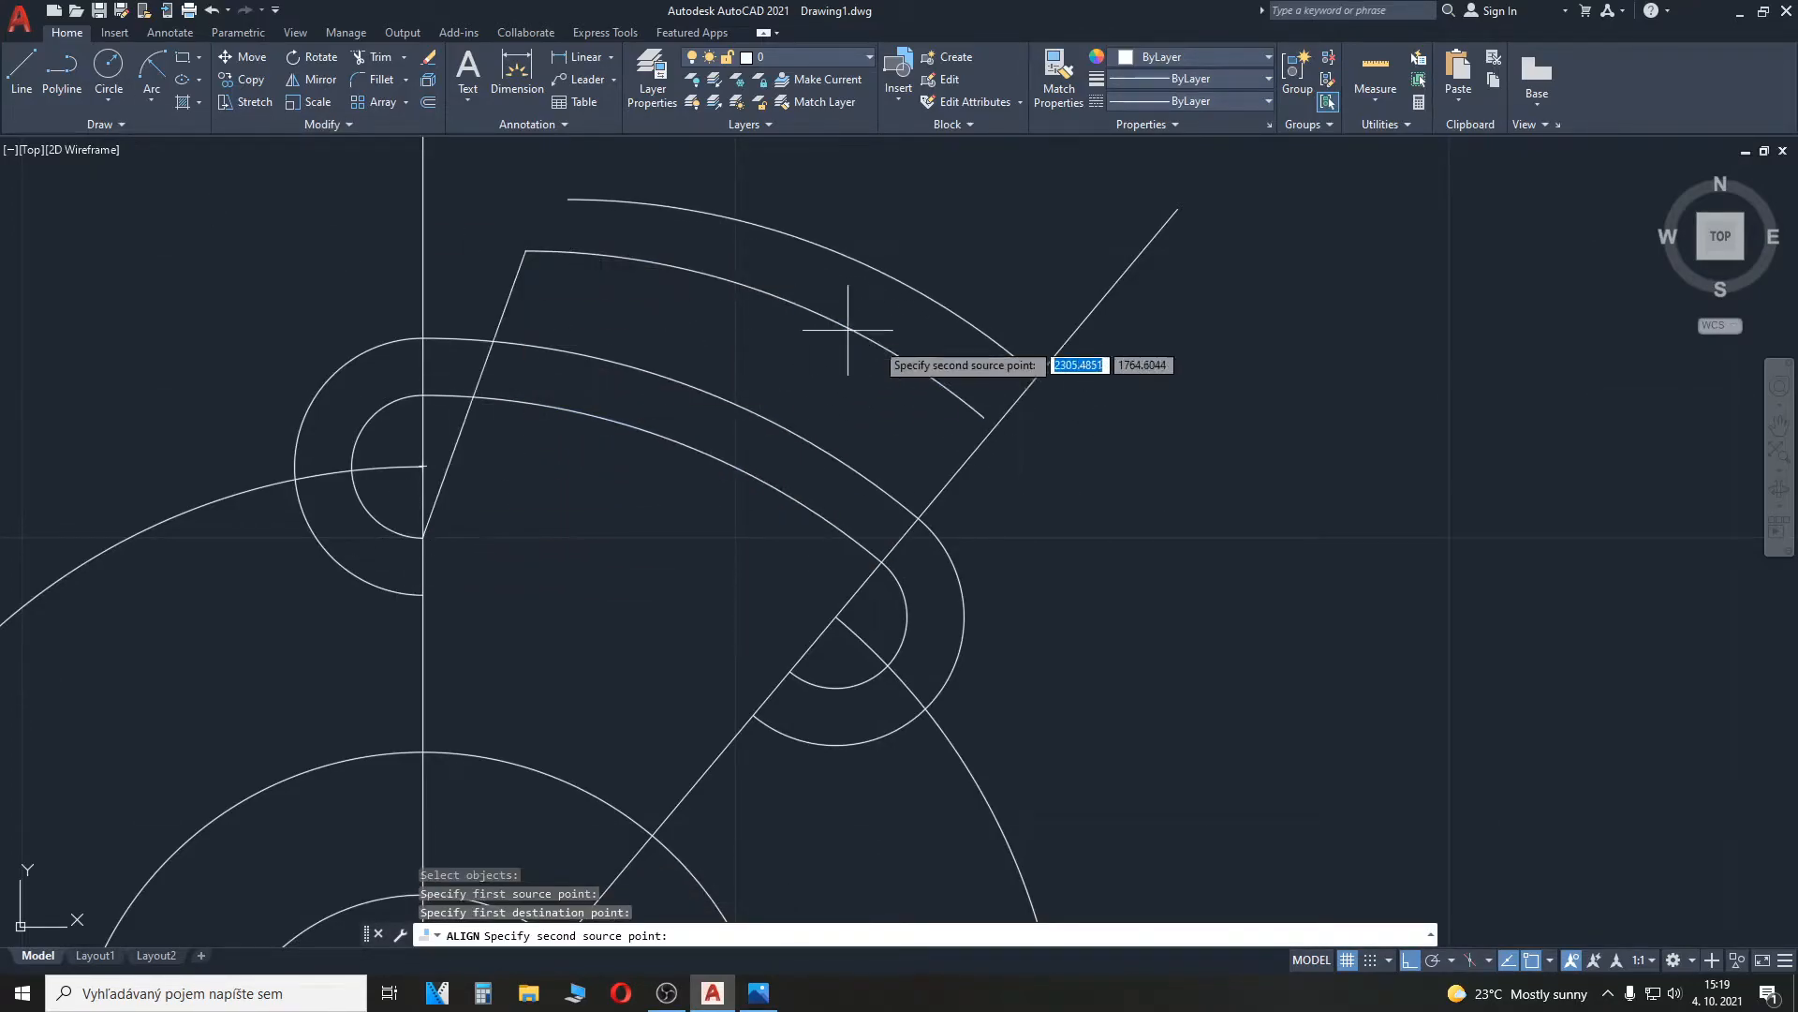
pyautogui.click(984, 418)
pyautogui.click(790, 670)
pyautogui.press('Return')
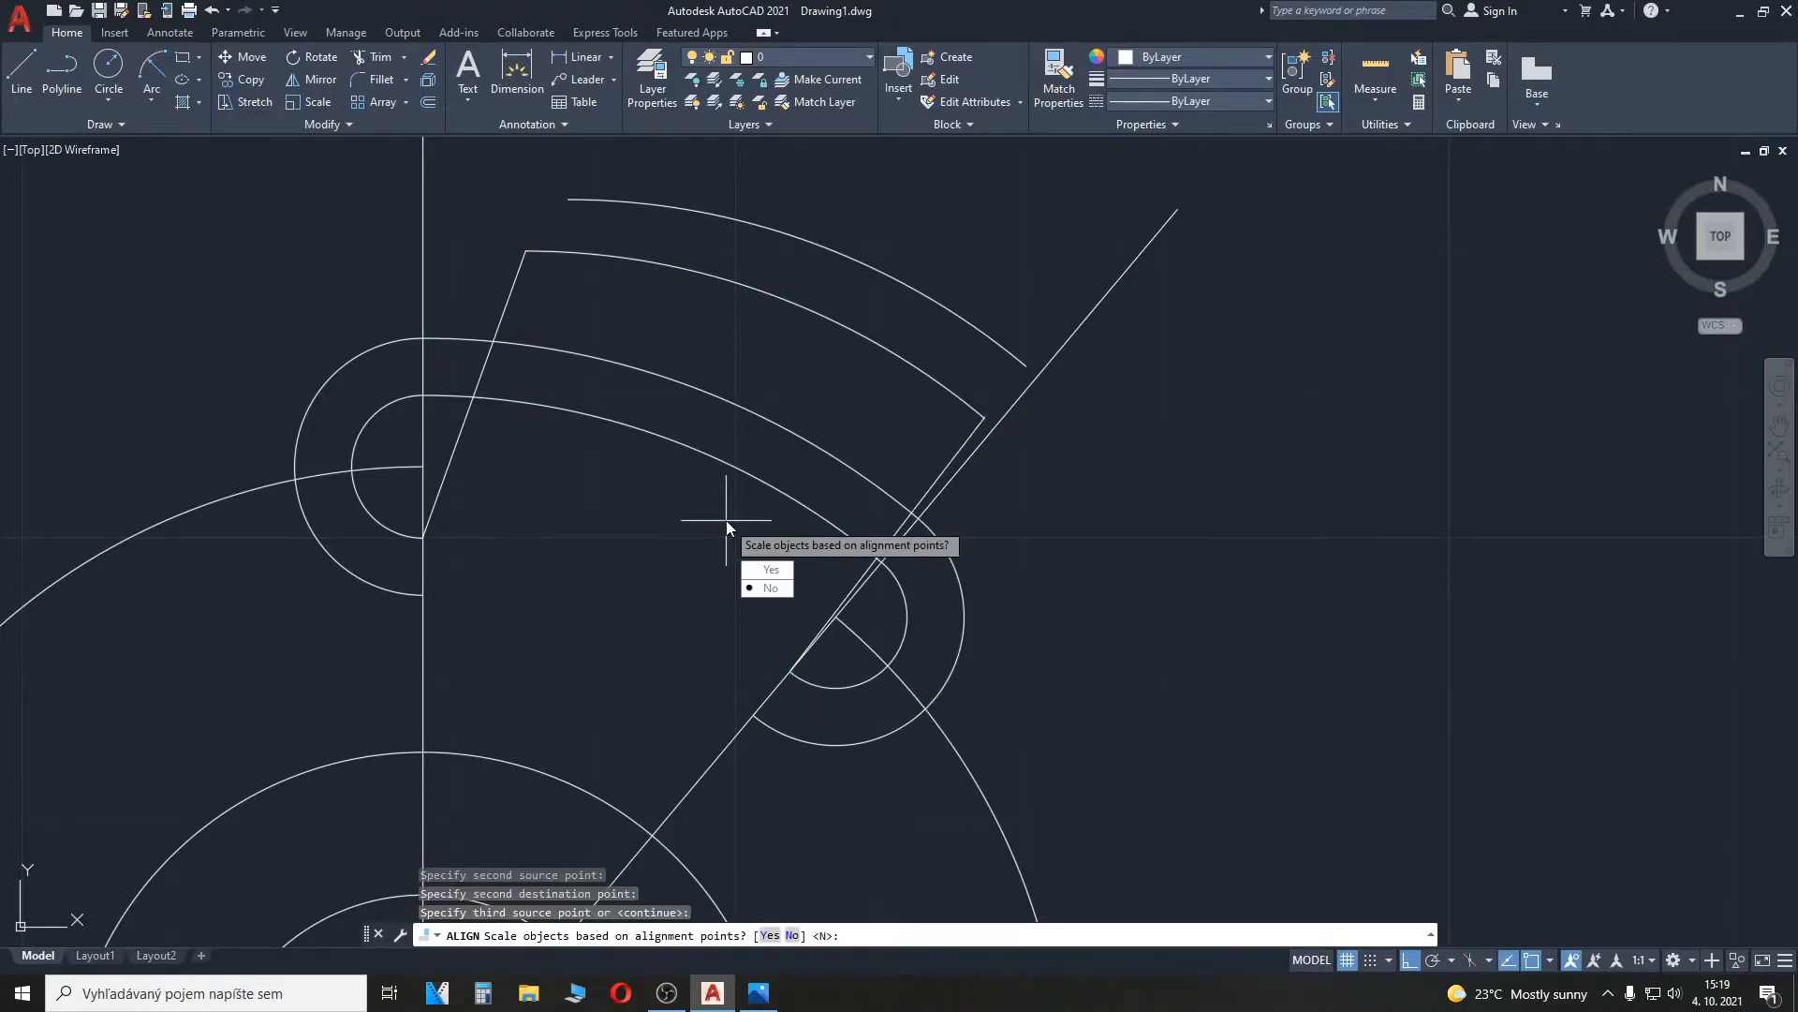
pyautogui.write('Y')
pyautogui.press('Return')
pyautogui.click(326, 127)
pyautogui.click(292, 176)
pyautogui.click(592, 201)
pyautogui.press('Return')
pyautogui.click(567, 199)
pyautogui.click(431, 595)
pyautogui.click(1027, 365)
pyautogui.click(835, 617)
pyautogui.press('Escape')
# Step: Align the remaining pasted arc with the lower ends of the two radius 9 arcs, scaling it to the alignment points
pyautogui.click(326, 128)
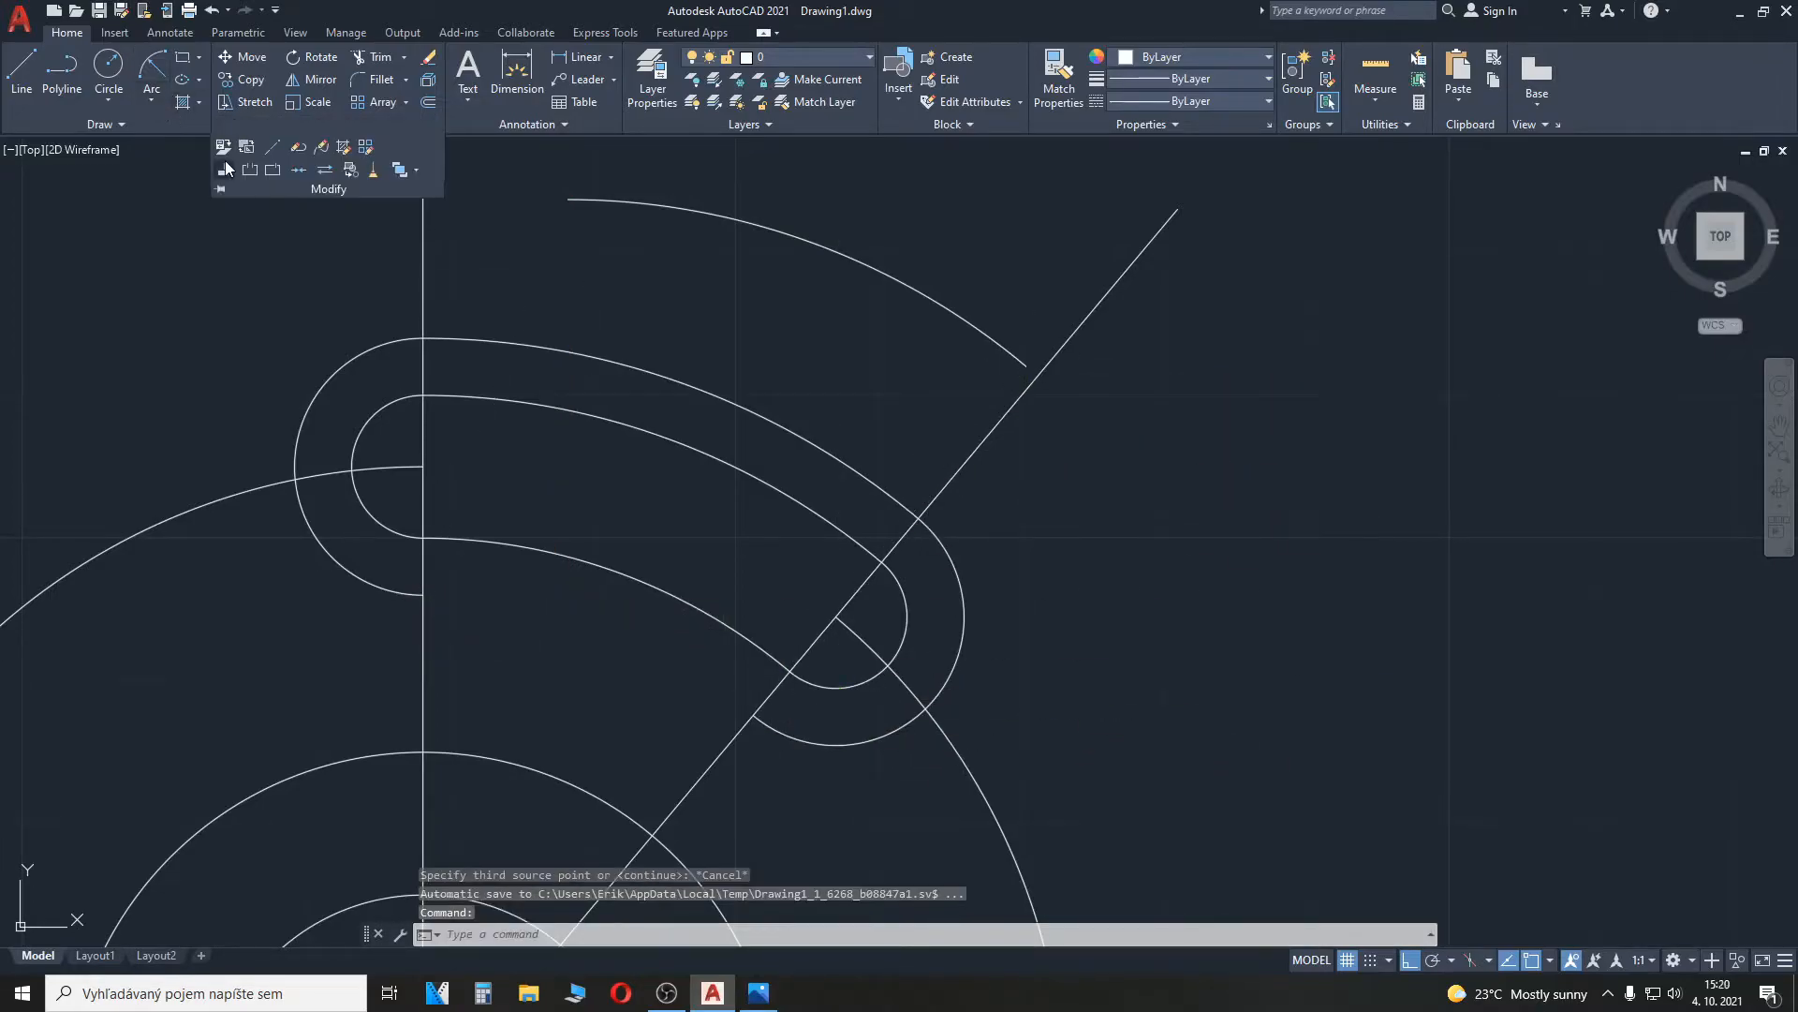
pyautogui.click(292, 176)
pyautogui.click(625, 202)
pyautogui.press('Return')
pyautogui.click(567, 200)
pyautogui.click(424, 594)
pyautogui.click(1027, 365)
pyautogui.click(788, 672)
pyautogui.press('Return')
pyautogui.click(710, 737)
pyautogui.scroll(-2, 562, 621)
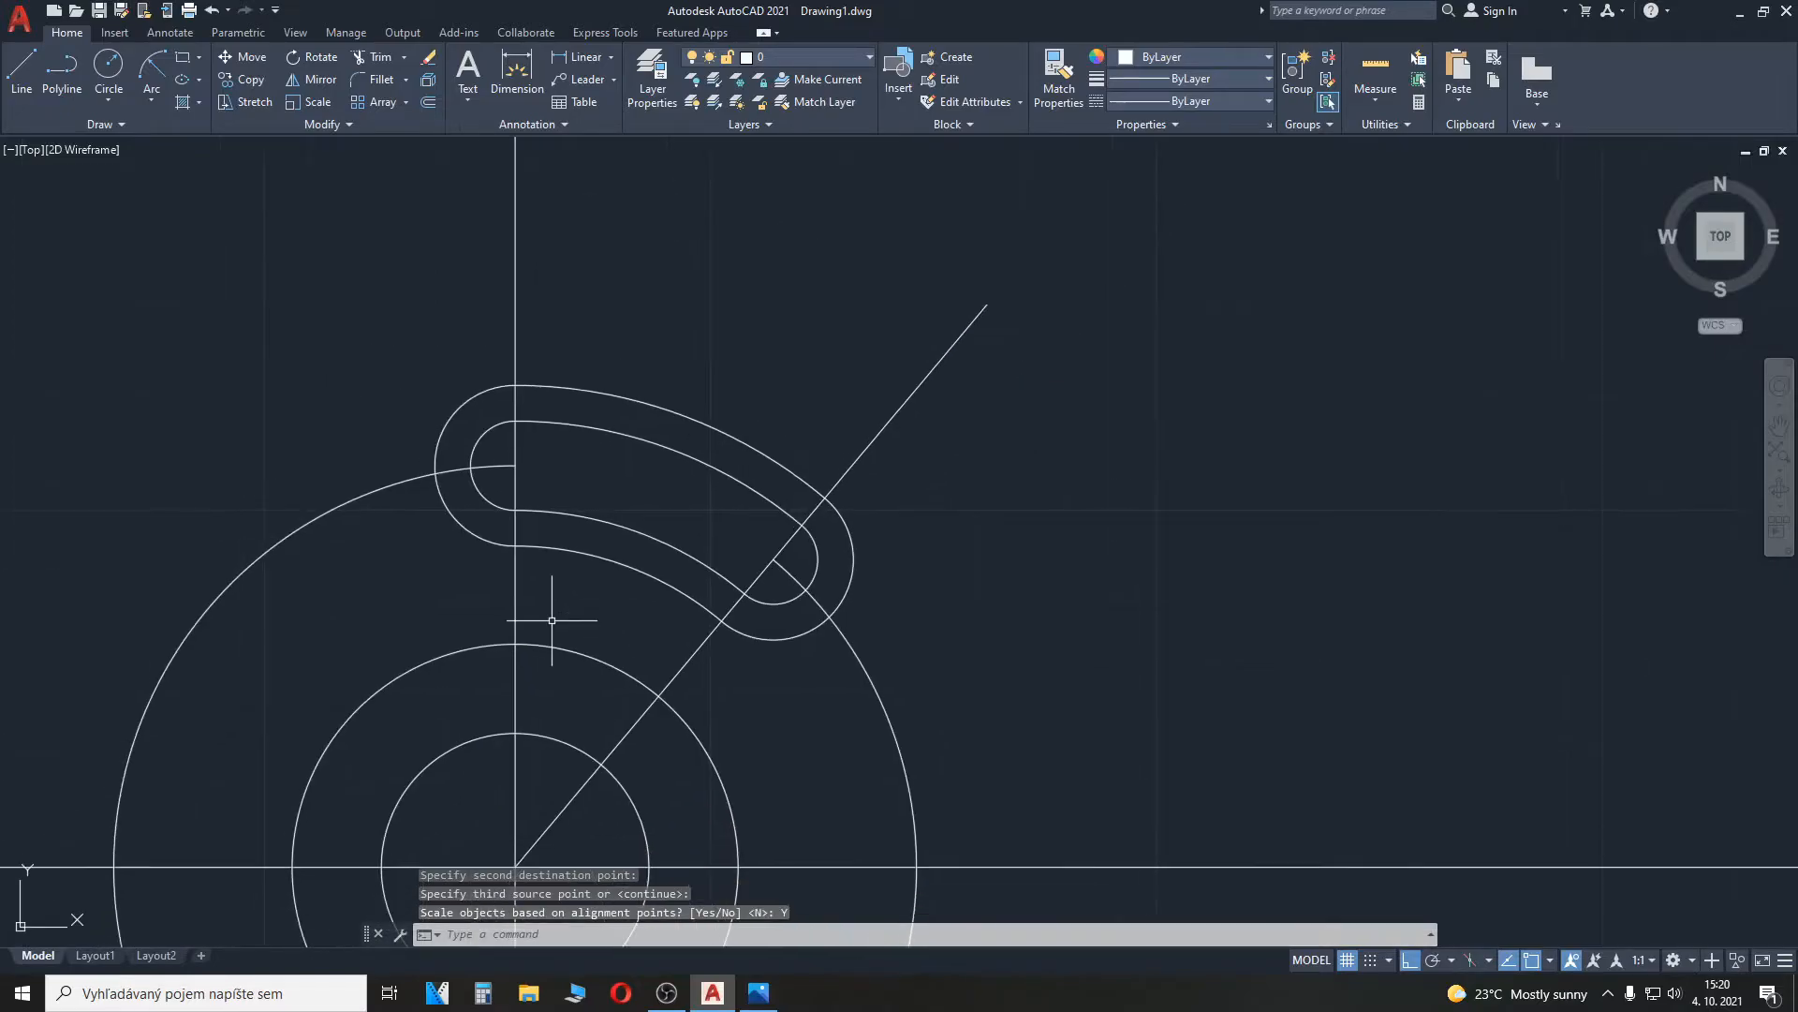
pyautogui.write('tr')
pyautogui.press('Return')
pyautogui.press('Escape')
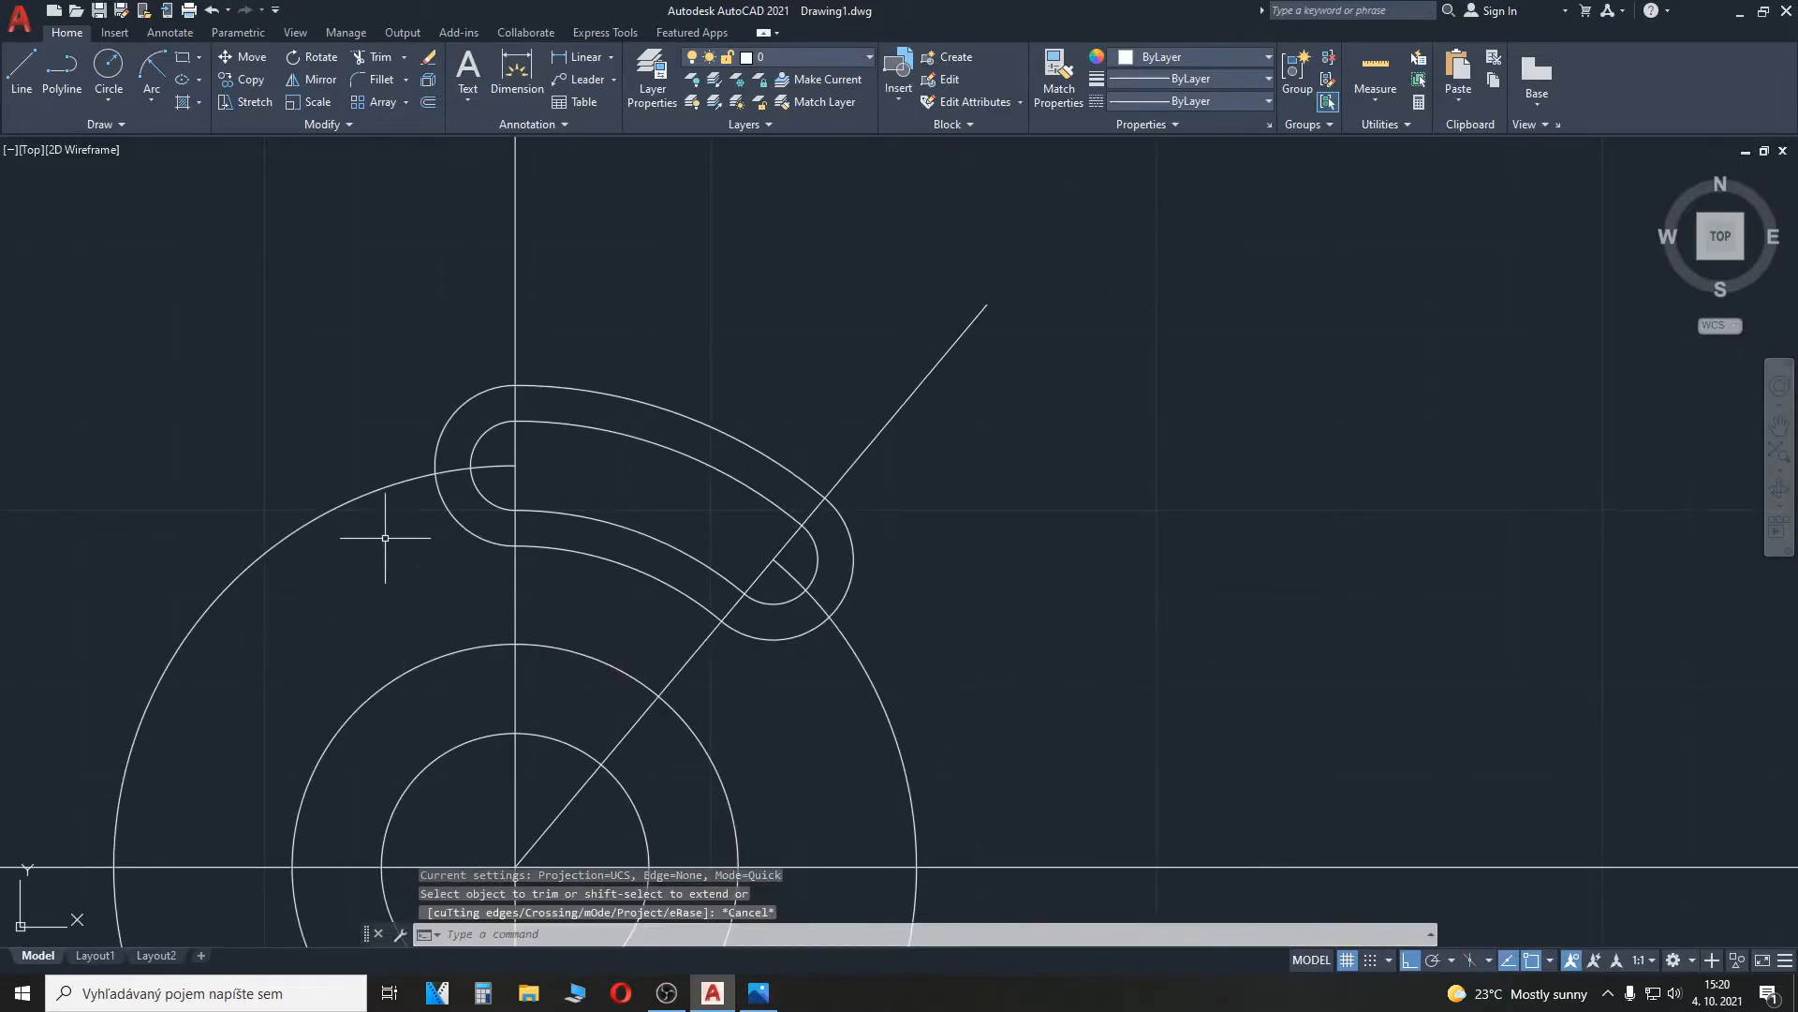
# Step: Delete the leftover radius 45 arc and the angled construction line
pyautogui.click(349, 501)
pyautogui.press('Delete')
pyautogui.moveTo(846, 656)
pyautogui.mouseDown(button='middle')
pyautogui.moveTo(956, 610)
pyautogui.moveTo(807, 534)
pyautogui.mouseUp(button='middle')
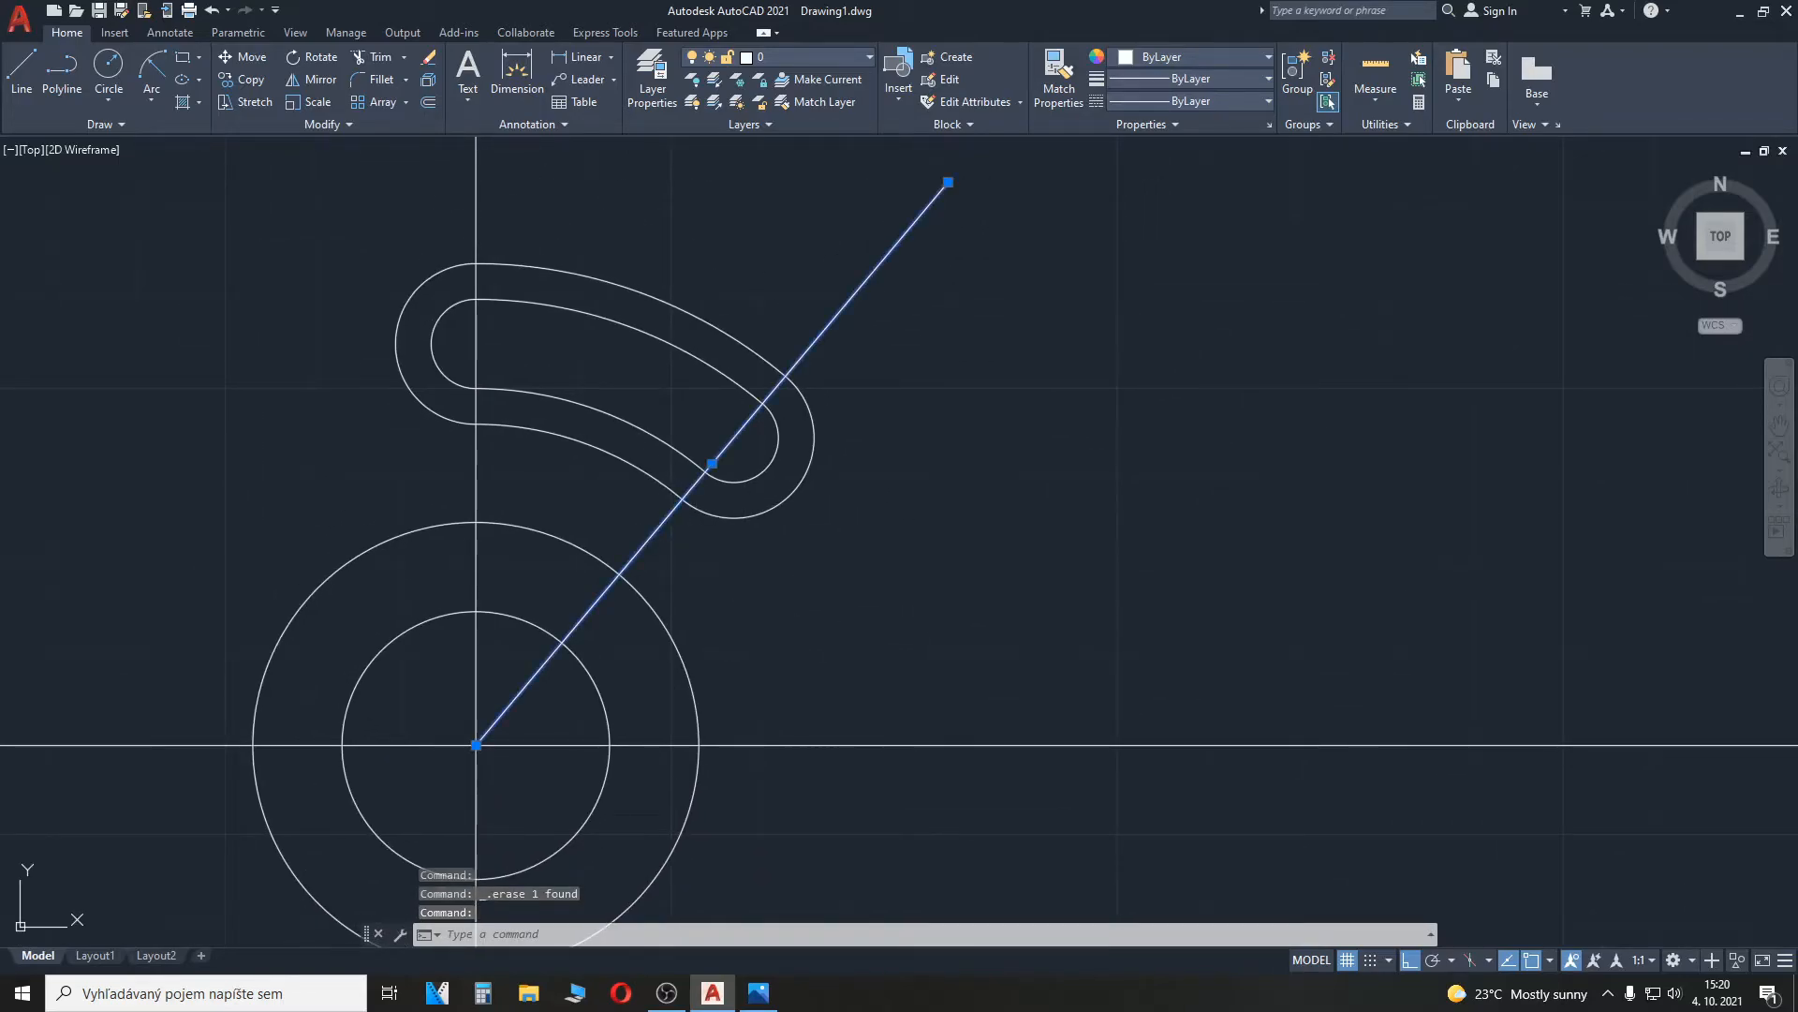
pyautogui.press('Delete')
# Step: Check the reference drawing and draw a radius 60 circle tangent to the slot's left radius 9 end and the outer hub circle
pyautogui.scroll(-2, 871, 569)
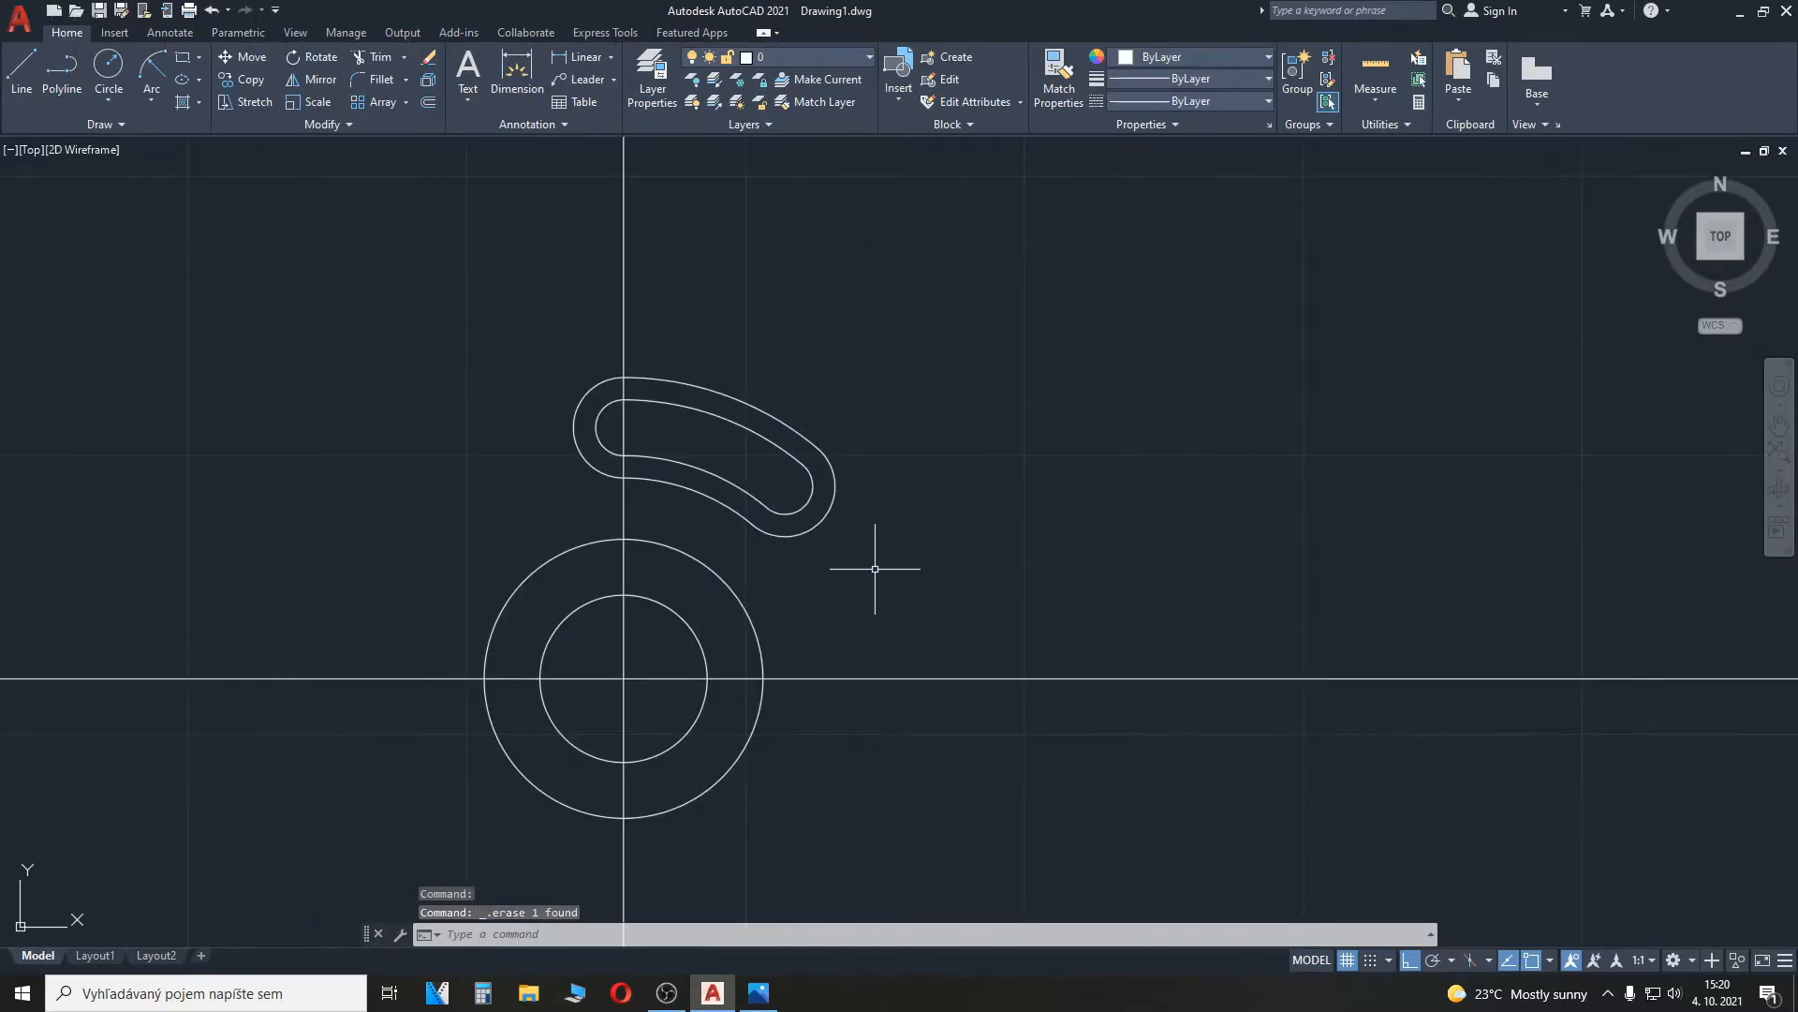
pyautogui.hotkey('alt', 'Tab')
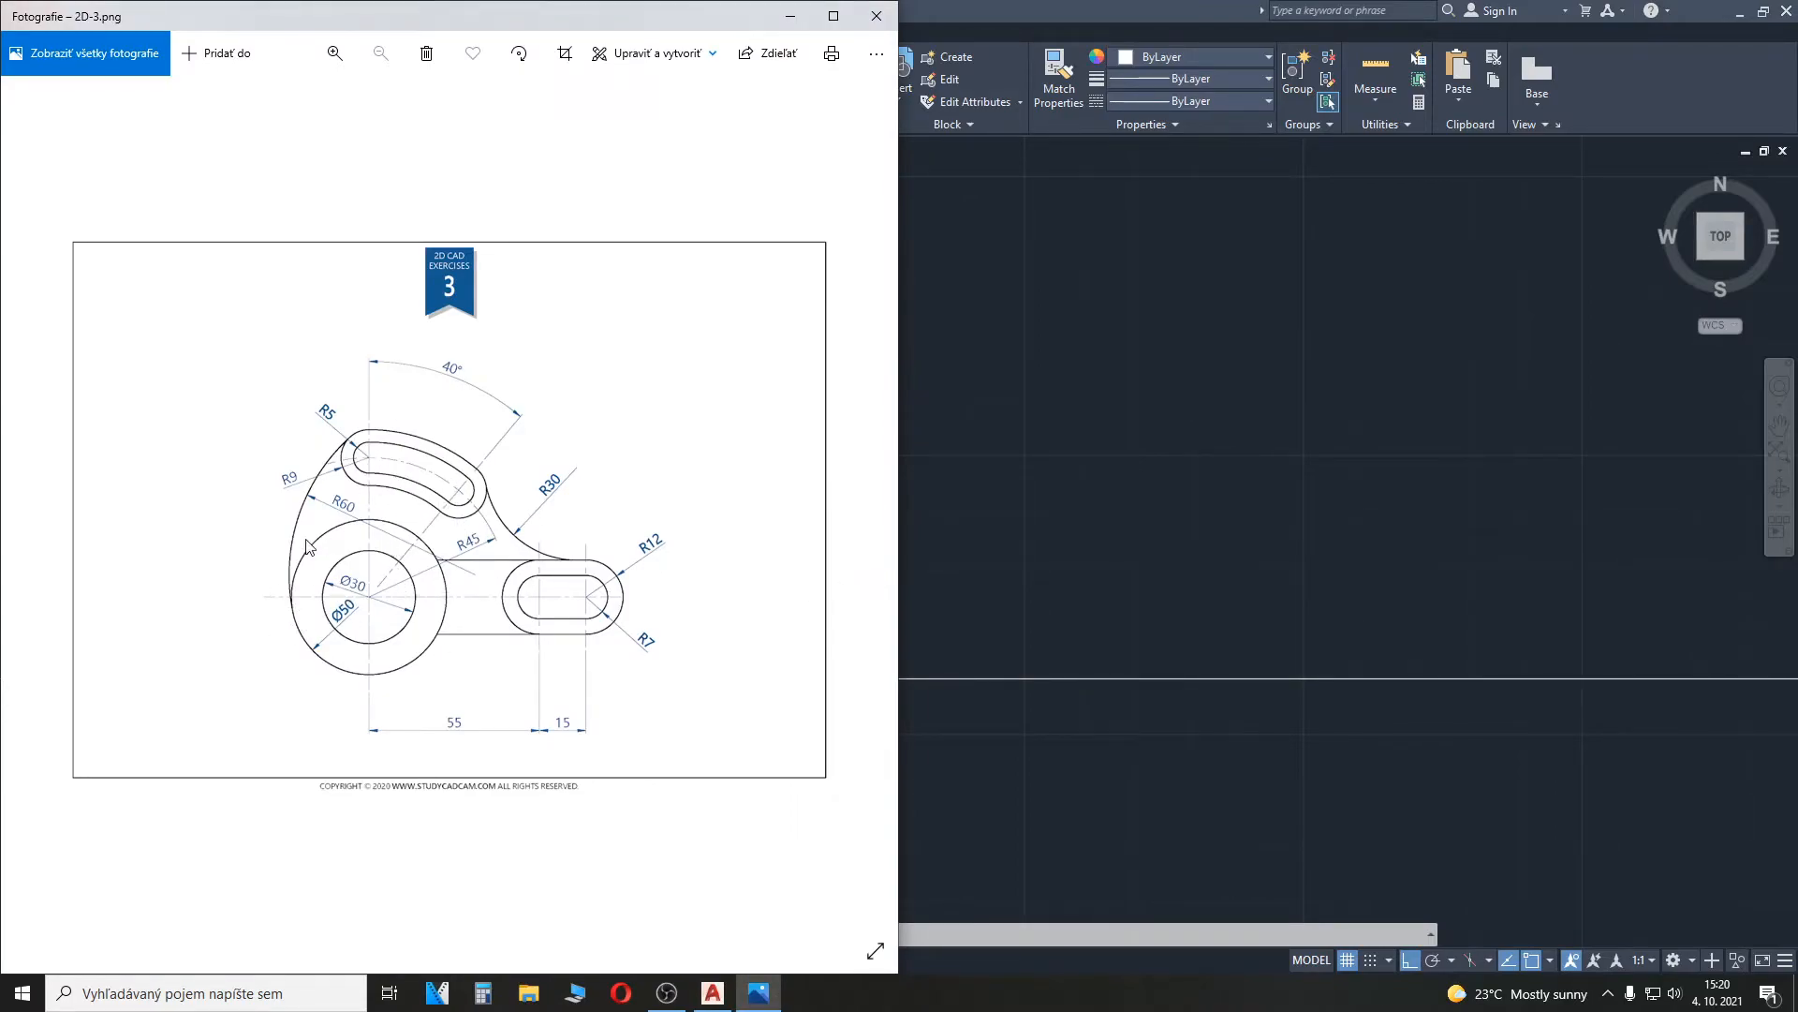
pyautogui.click(1060, 434)
pyautogui.click(105, 95)
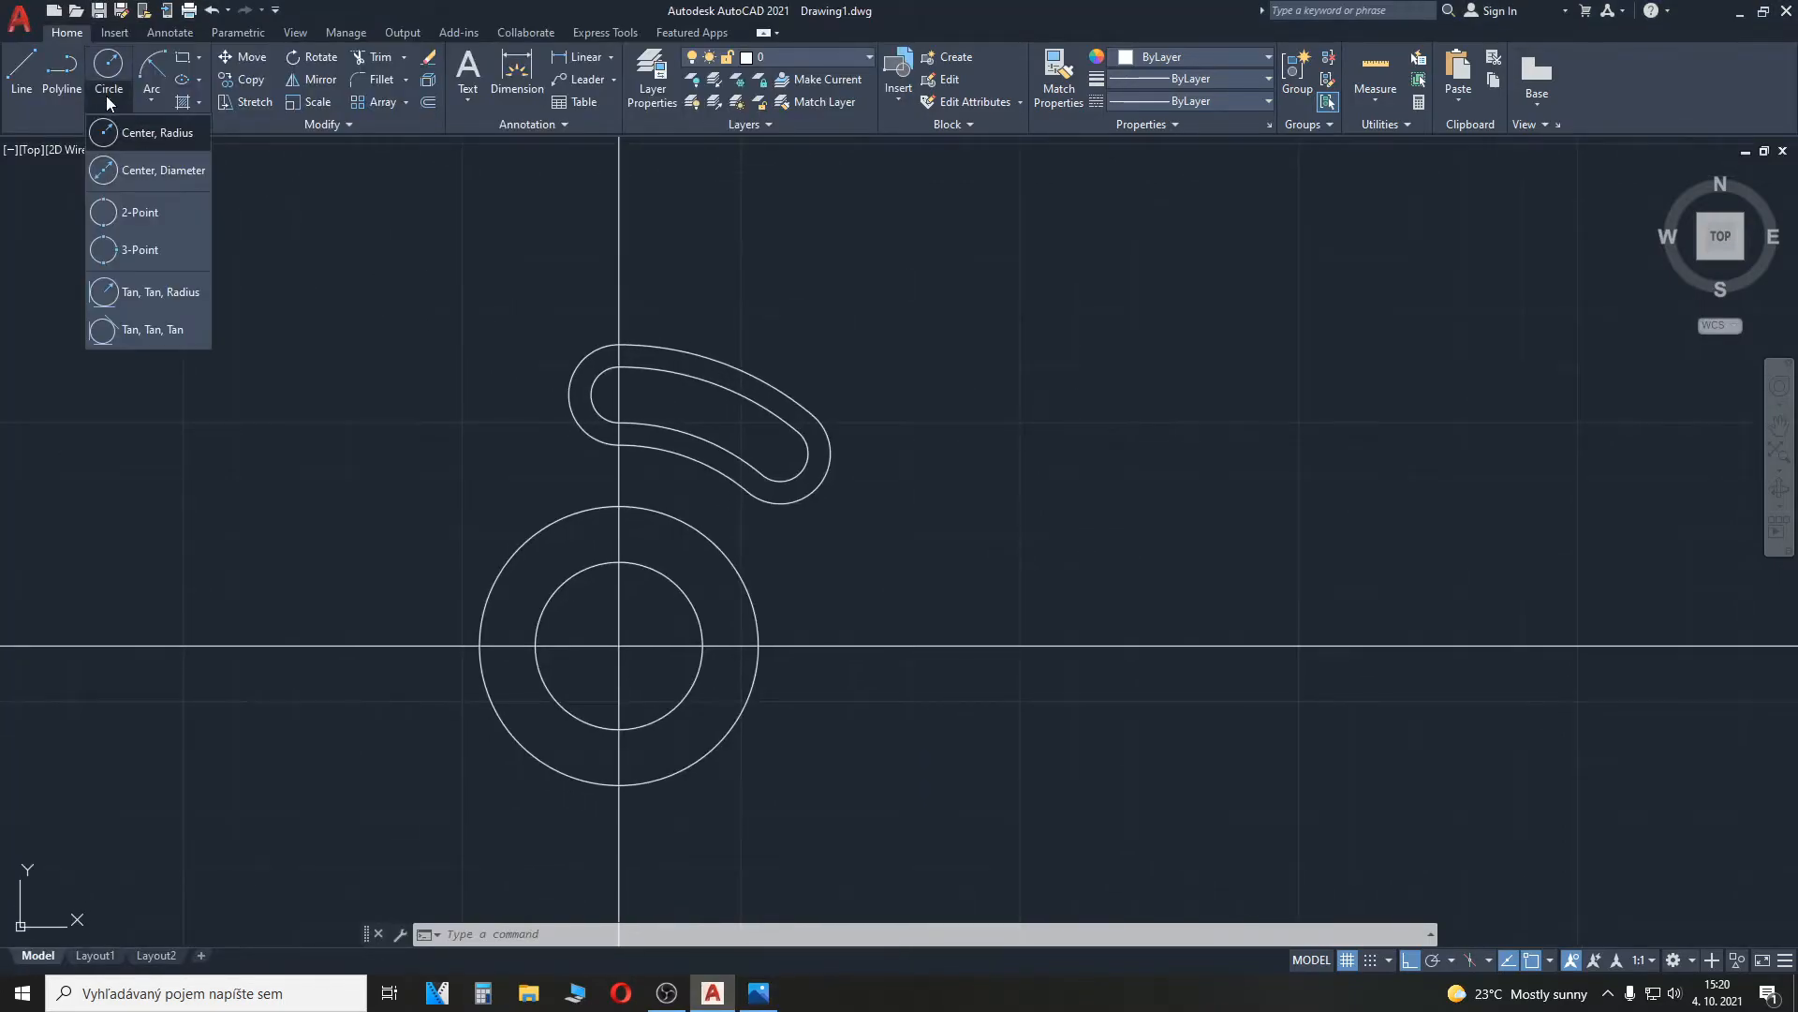
pyautogui.click(157, 298)
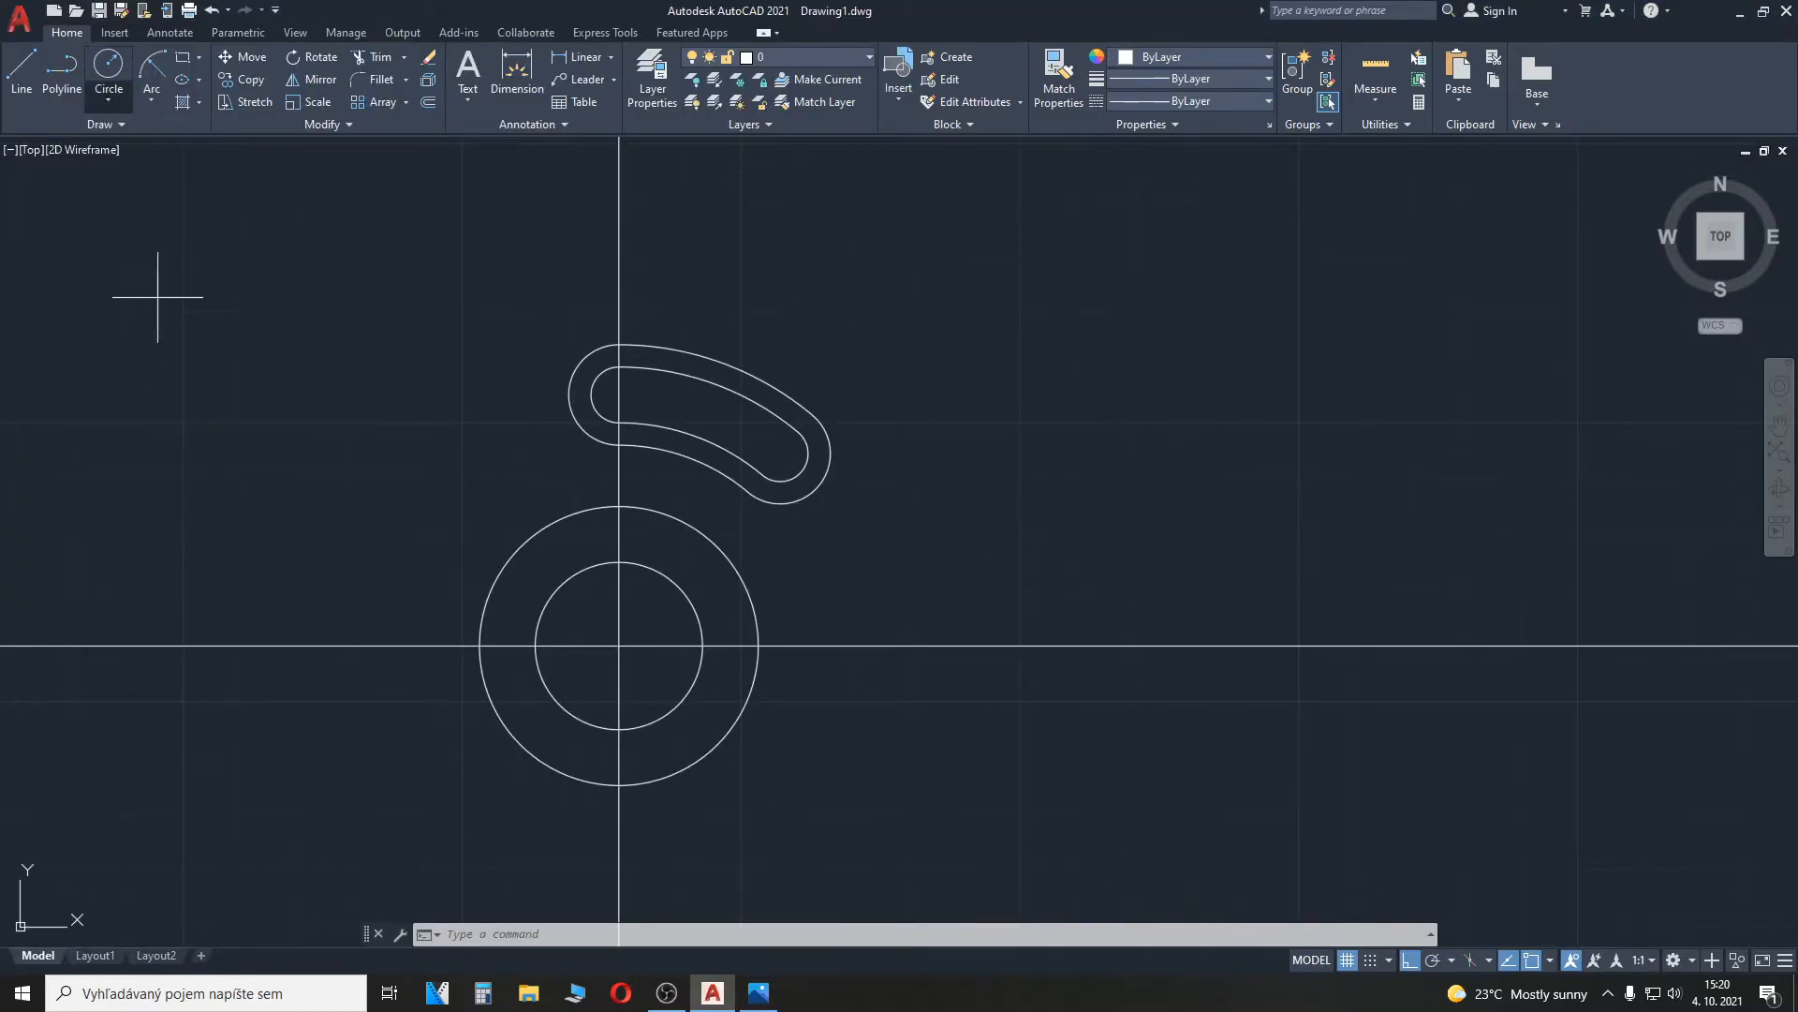
pyautogui.click(571, 377)
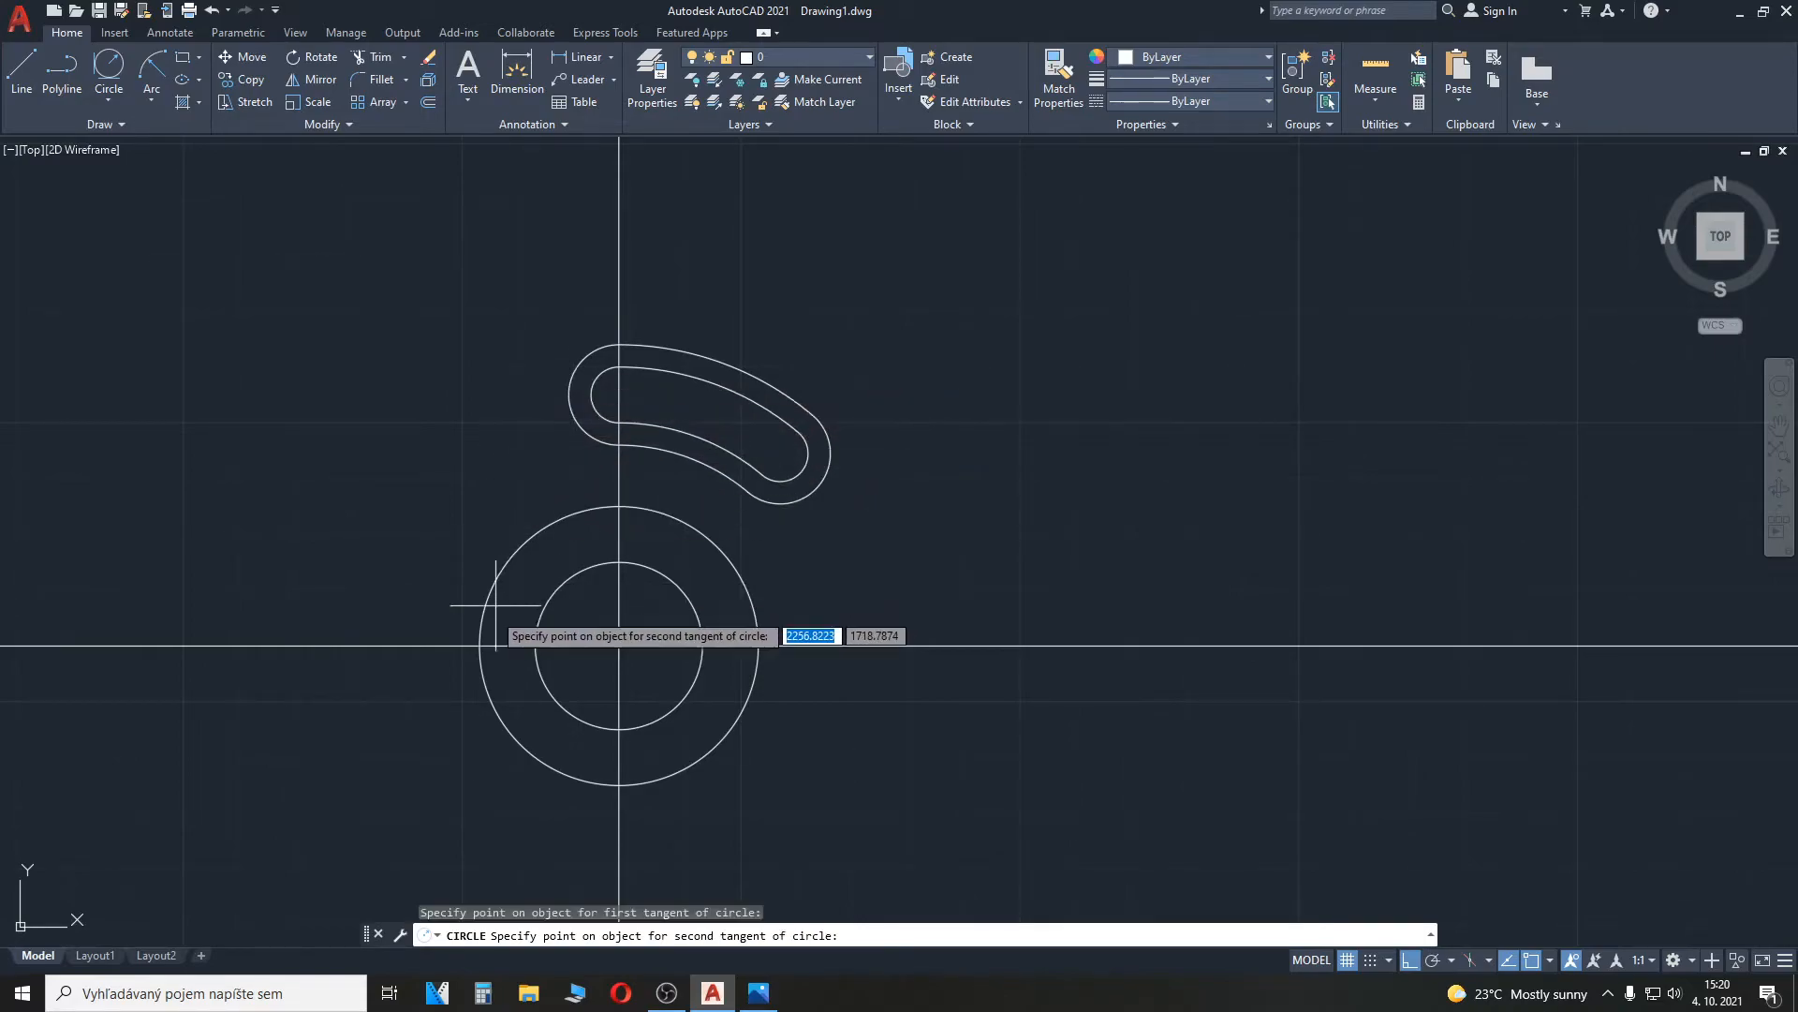
pyautogui.click(493, 702)
pyautogui.write('6')
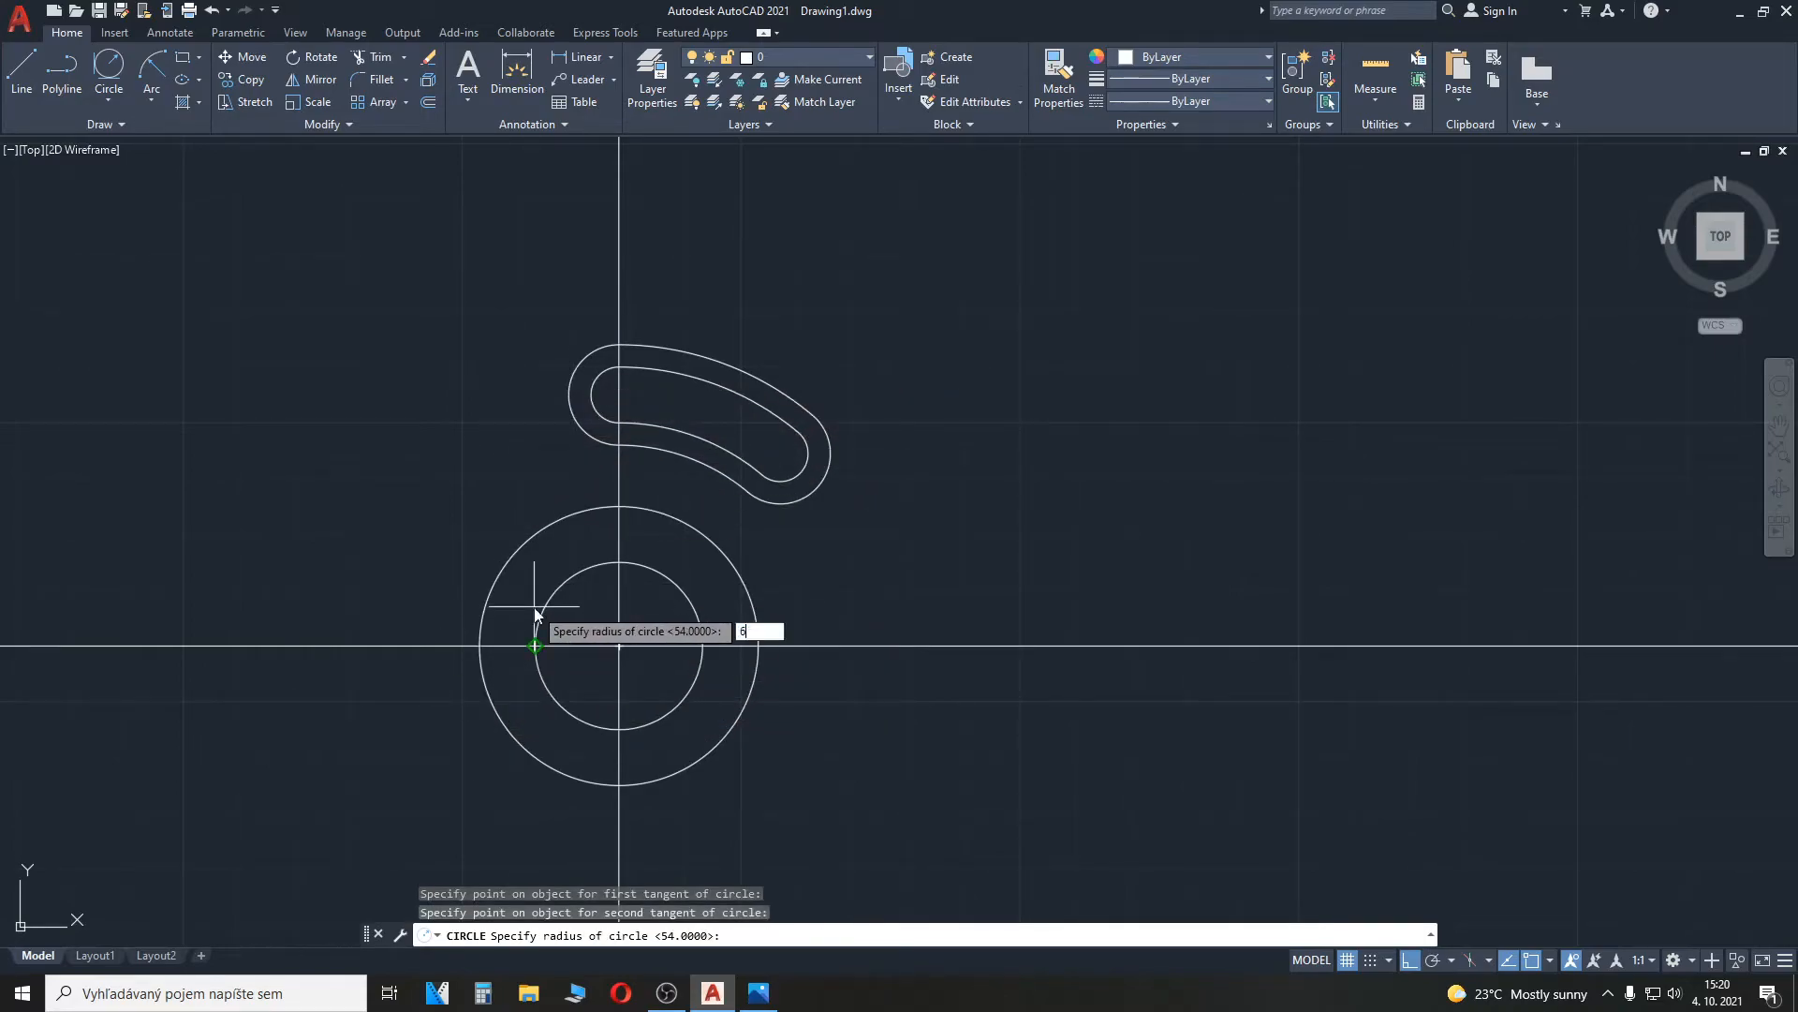
pyautogui.write('0')
pyautogui.press('Return')
# Step: Trim the radius 60 circle down to the arc joining the slot's left end to the outer hub circle
pyautogui.write('tr')
pyautogui.press('Return')
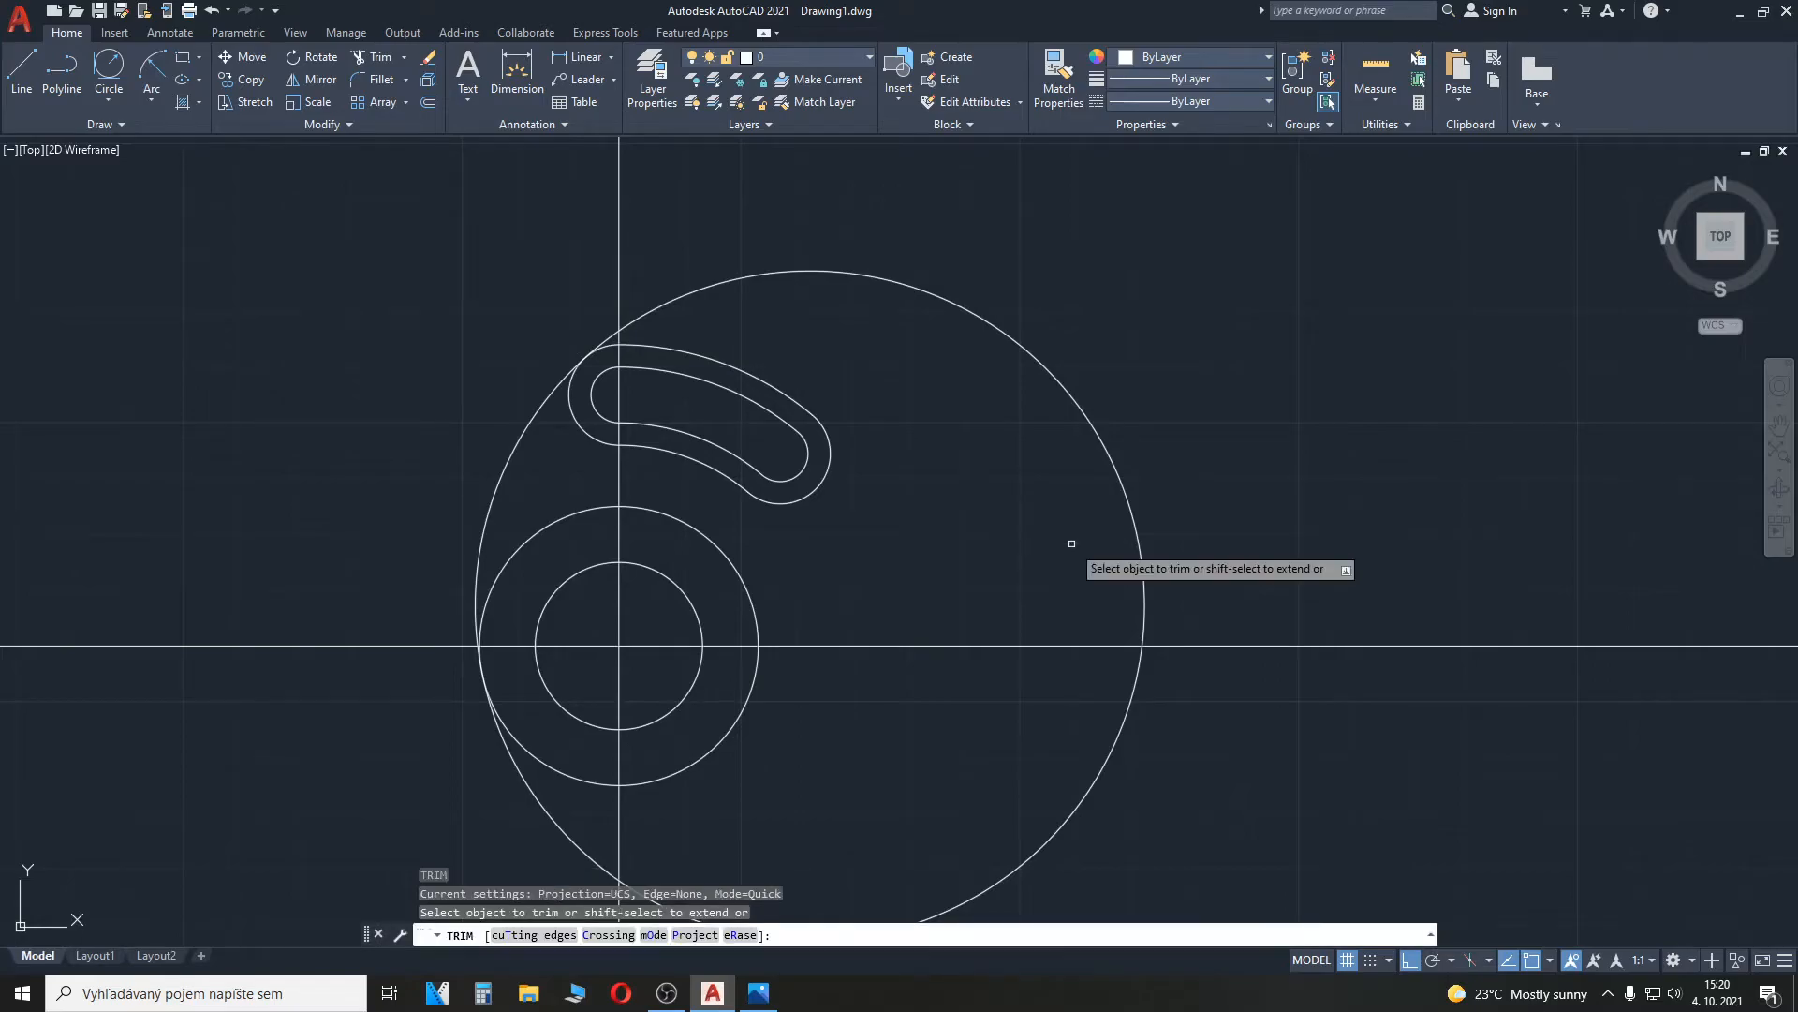
pyautogui.click(862, 274)
pyautogui.click(1110, 748)
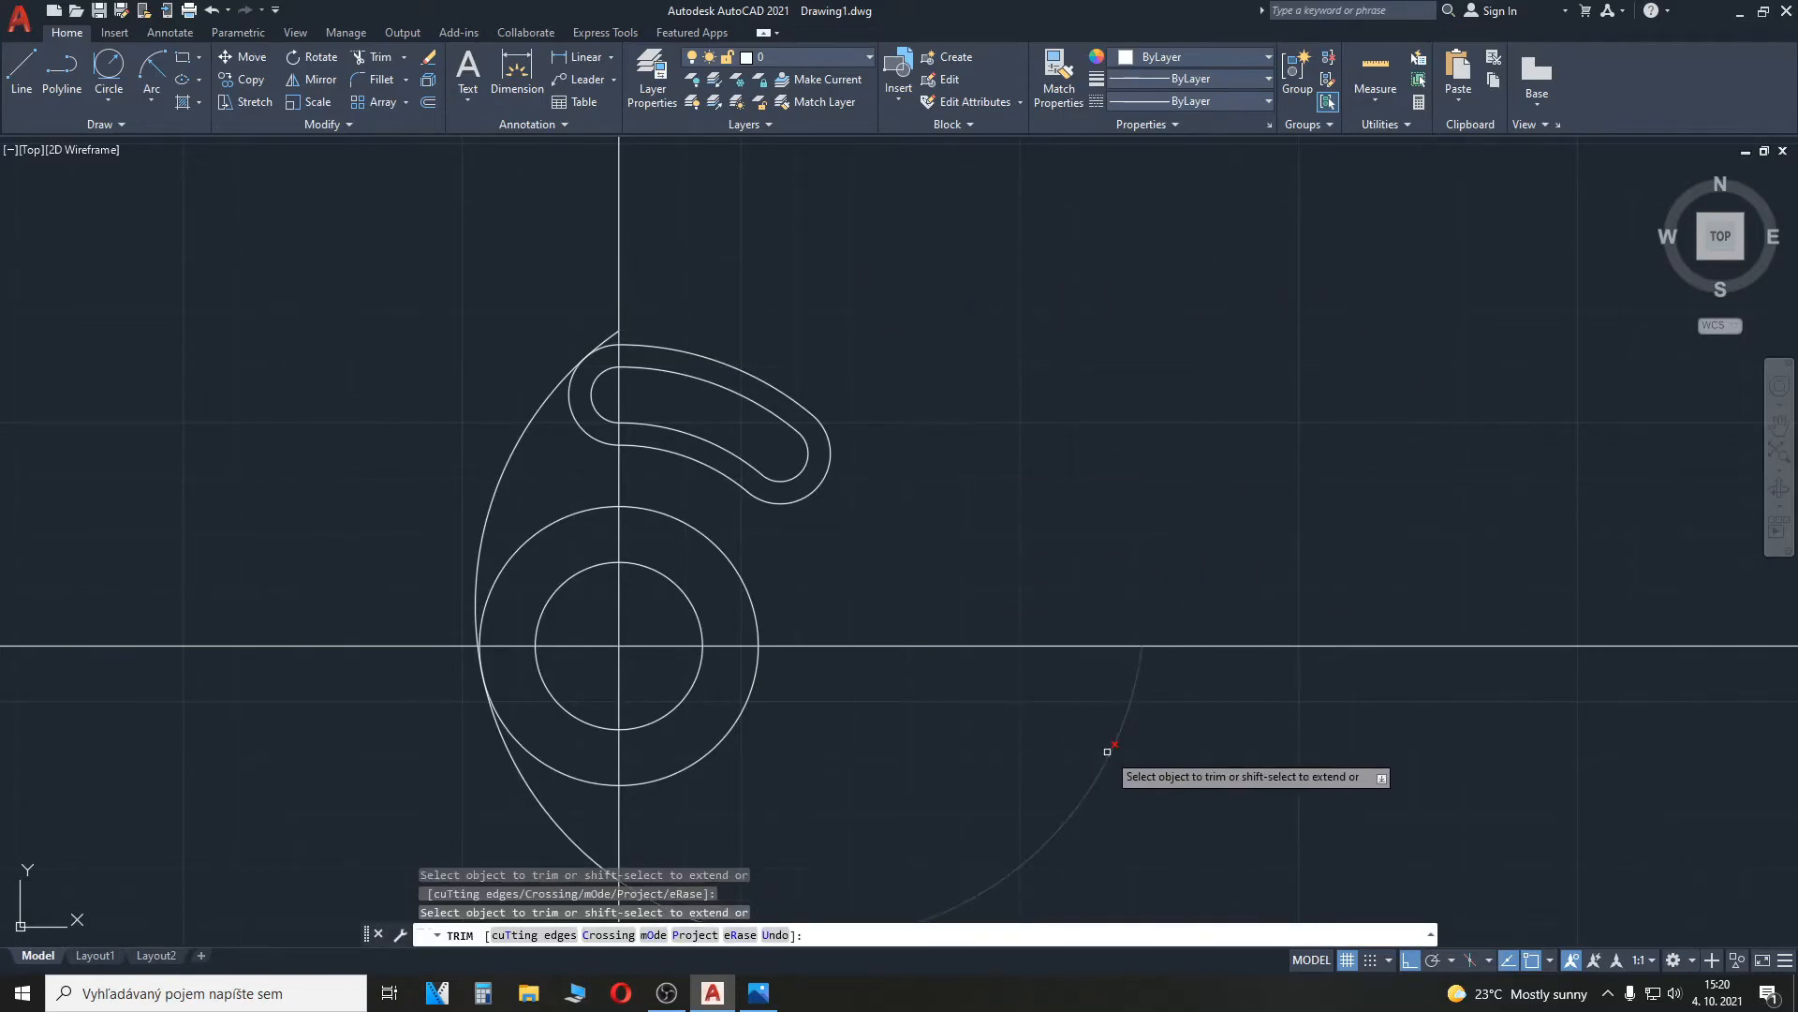
pyautogui.click(574, 834)
pyautogui.press('Return')
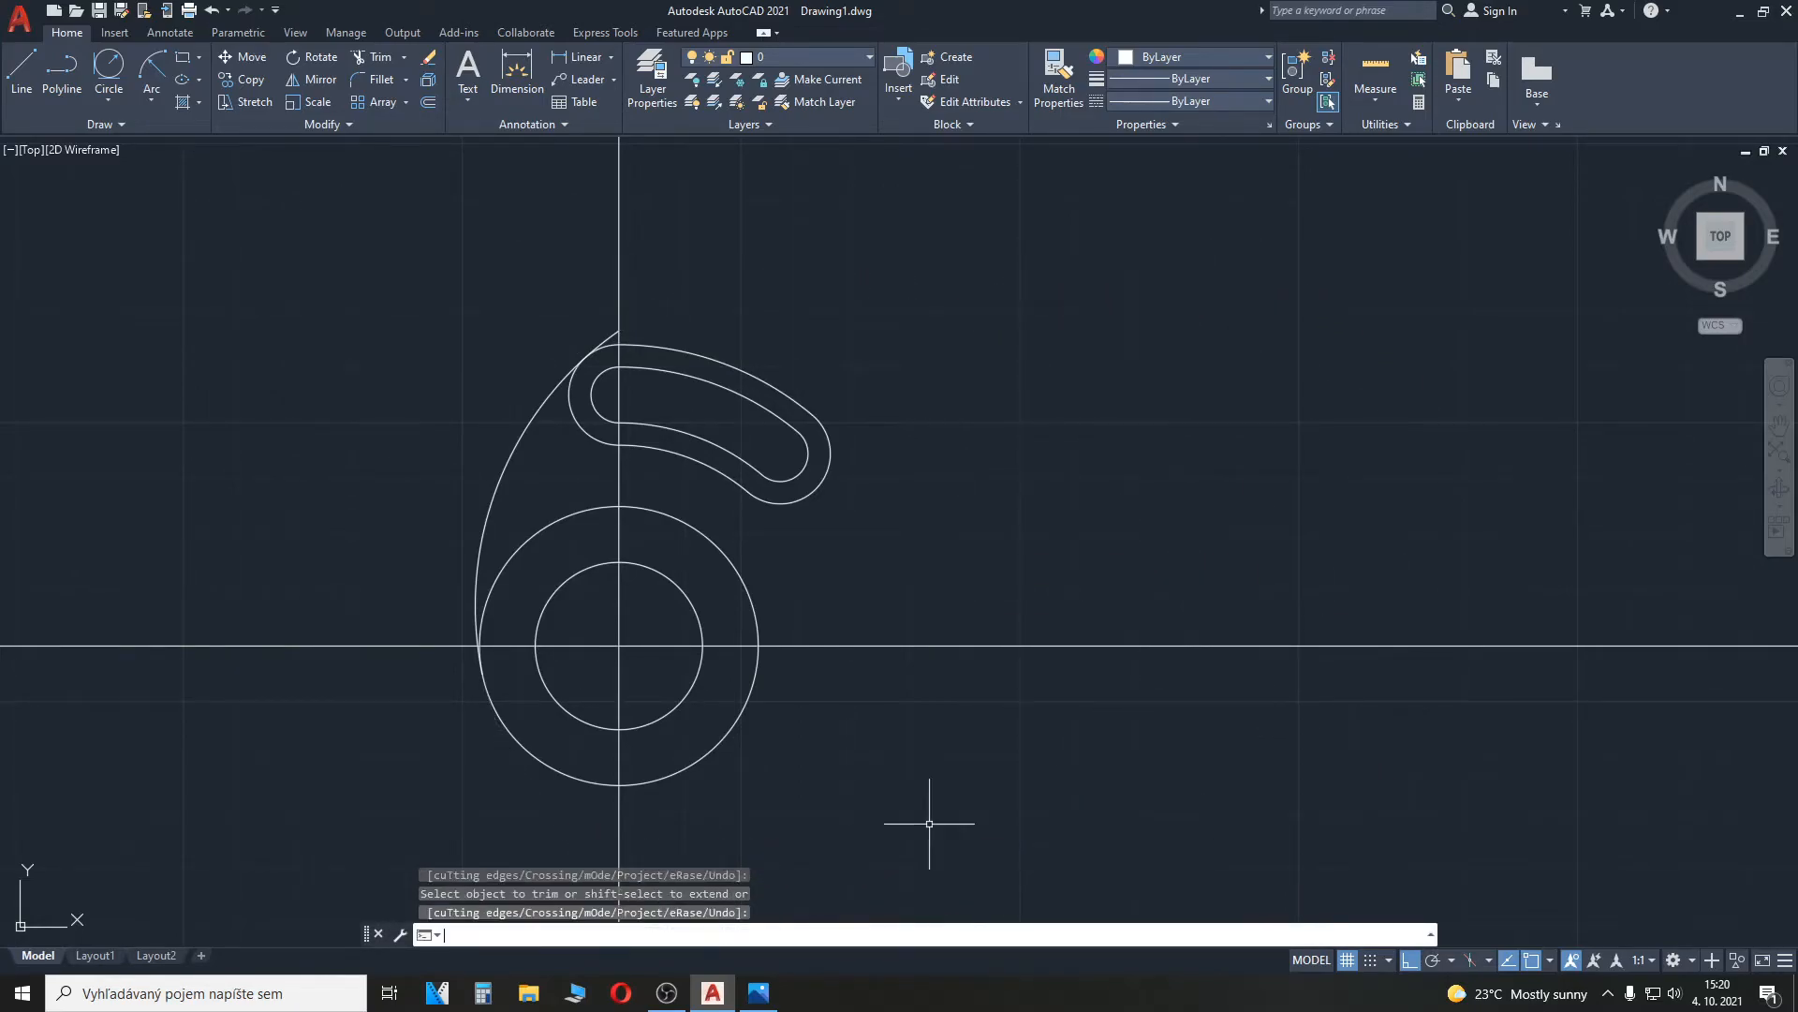
pyautogui.press('Return')
pyautogui.scroll(2, 714, 312)
pyautogui.scroll(3, 211, 436)
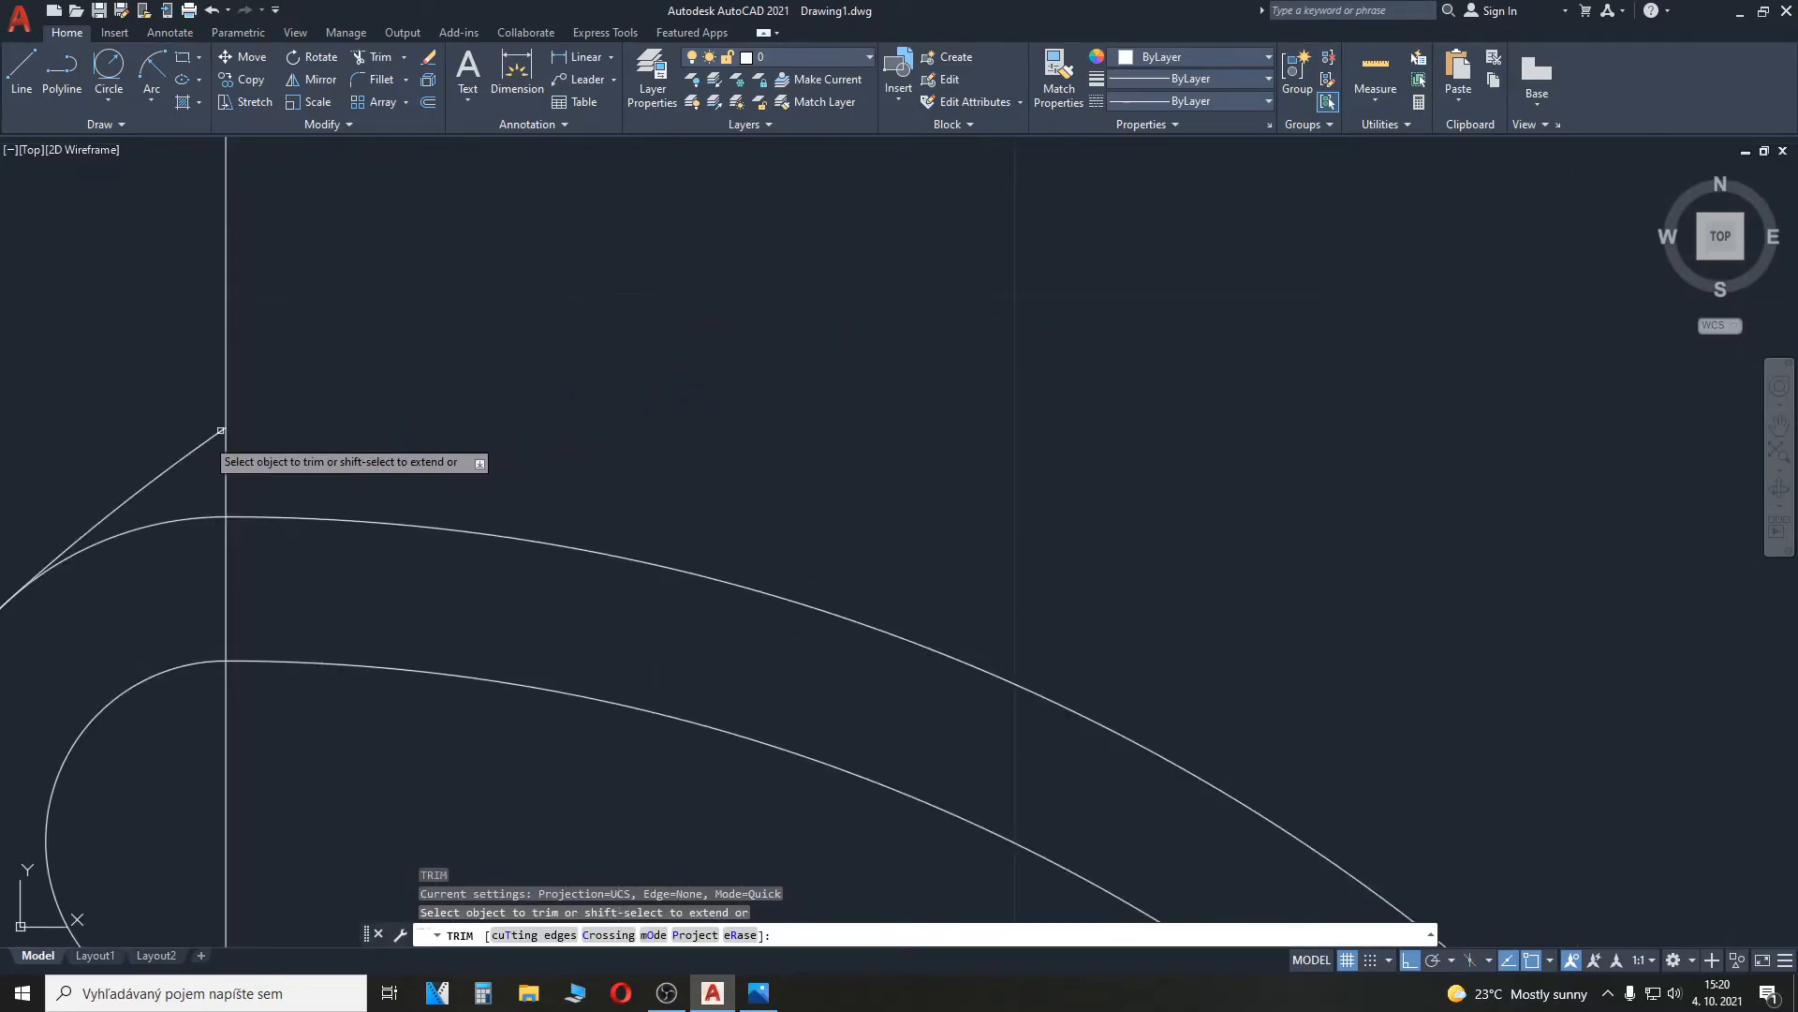
pyautogui.scroll(-5, 674, 374)
pyautogui.press('Escape')
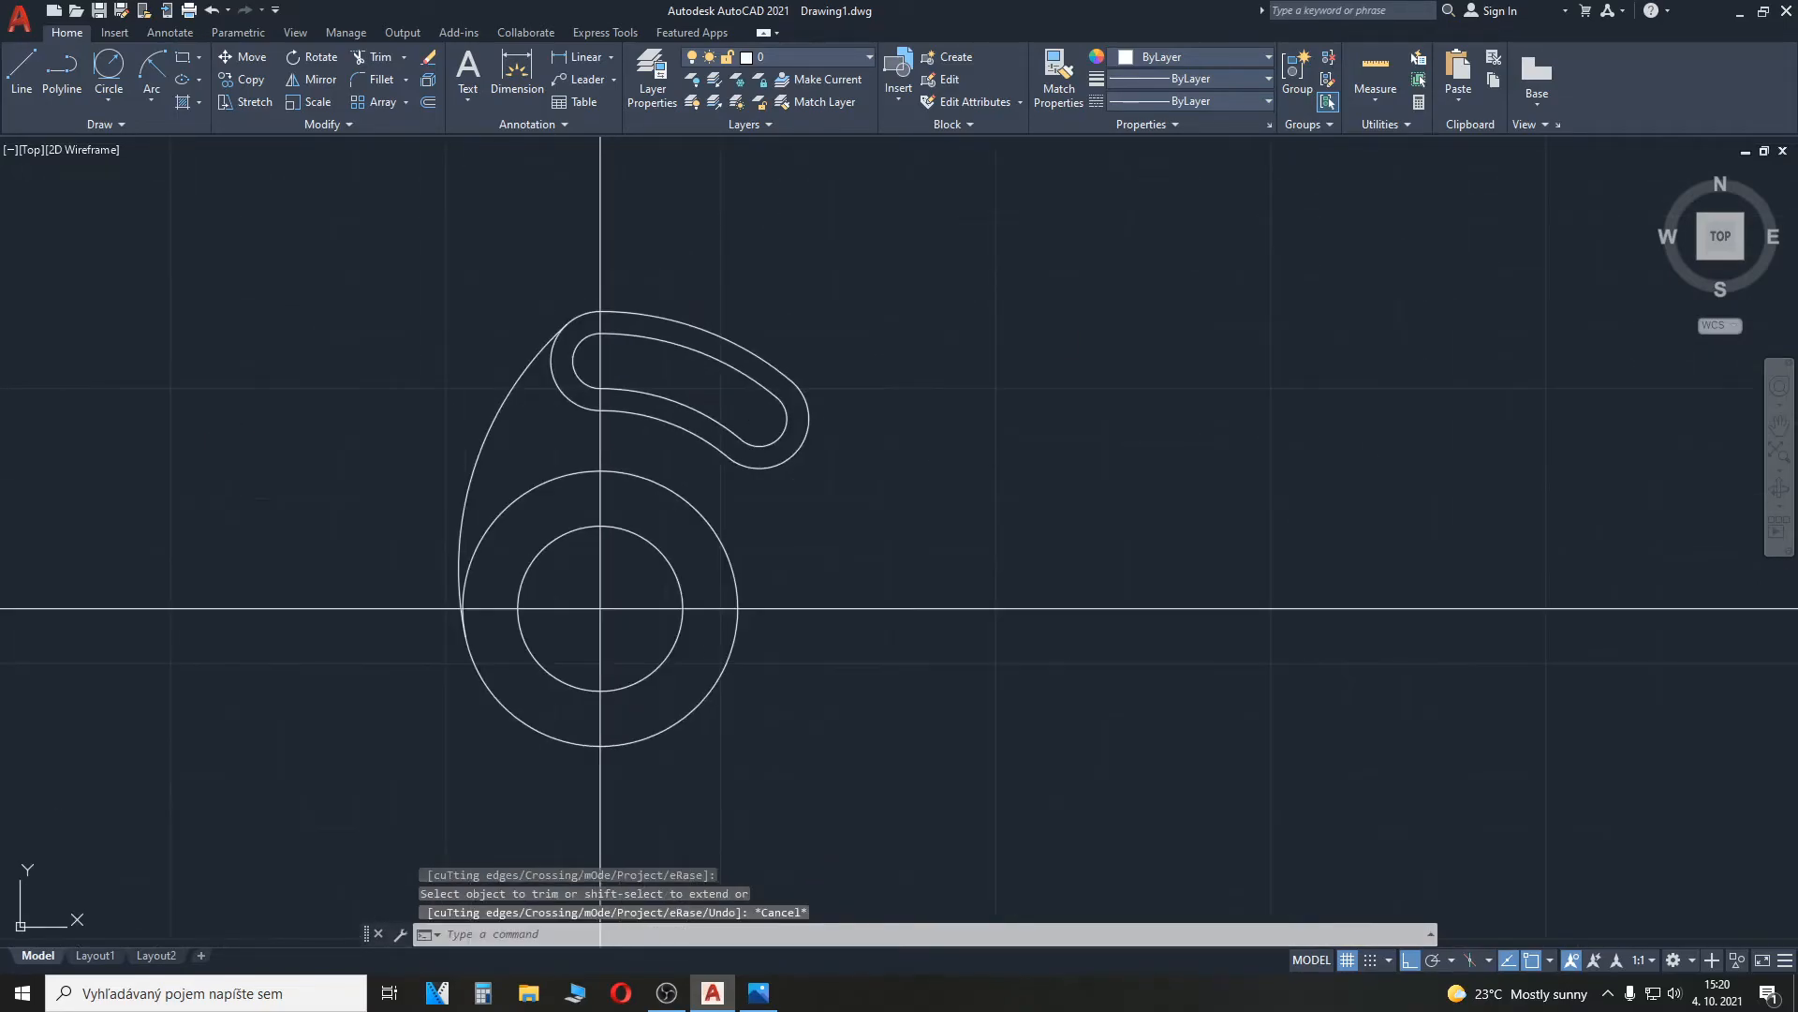
# Step: Check the reference drawing and offset the vertical centreline 55 to the right of the hub
pyautogui.hotkey('alt', 'Tab')
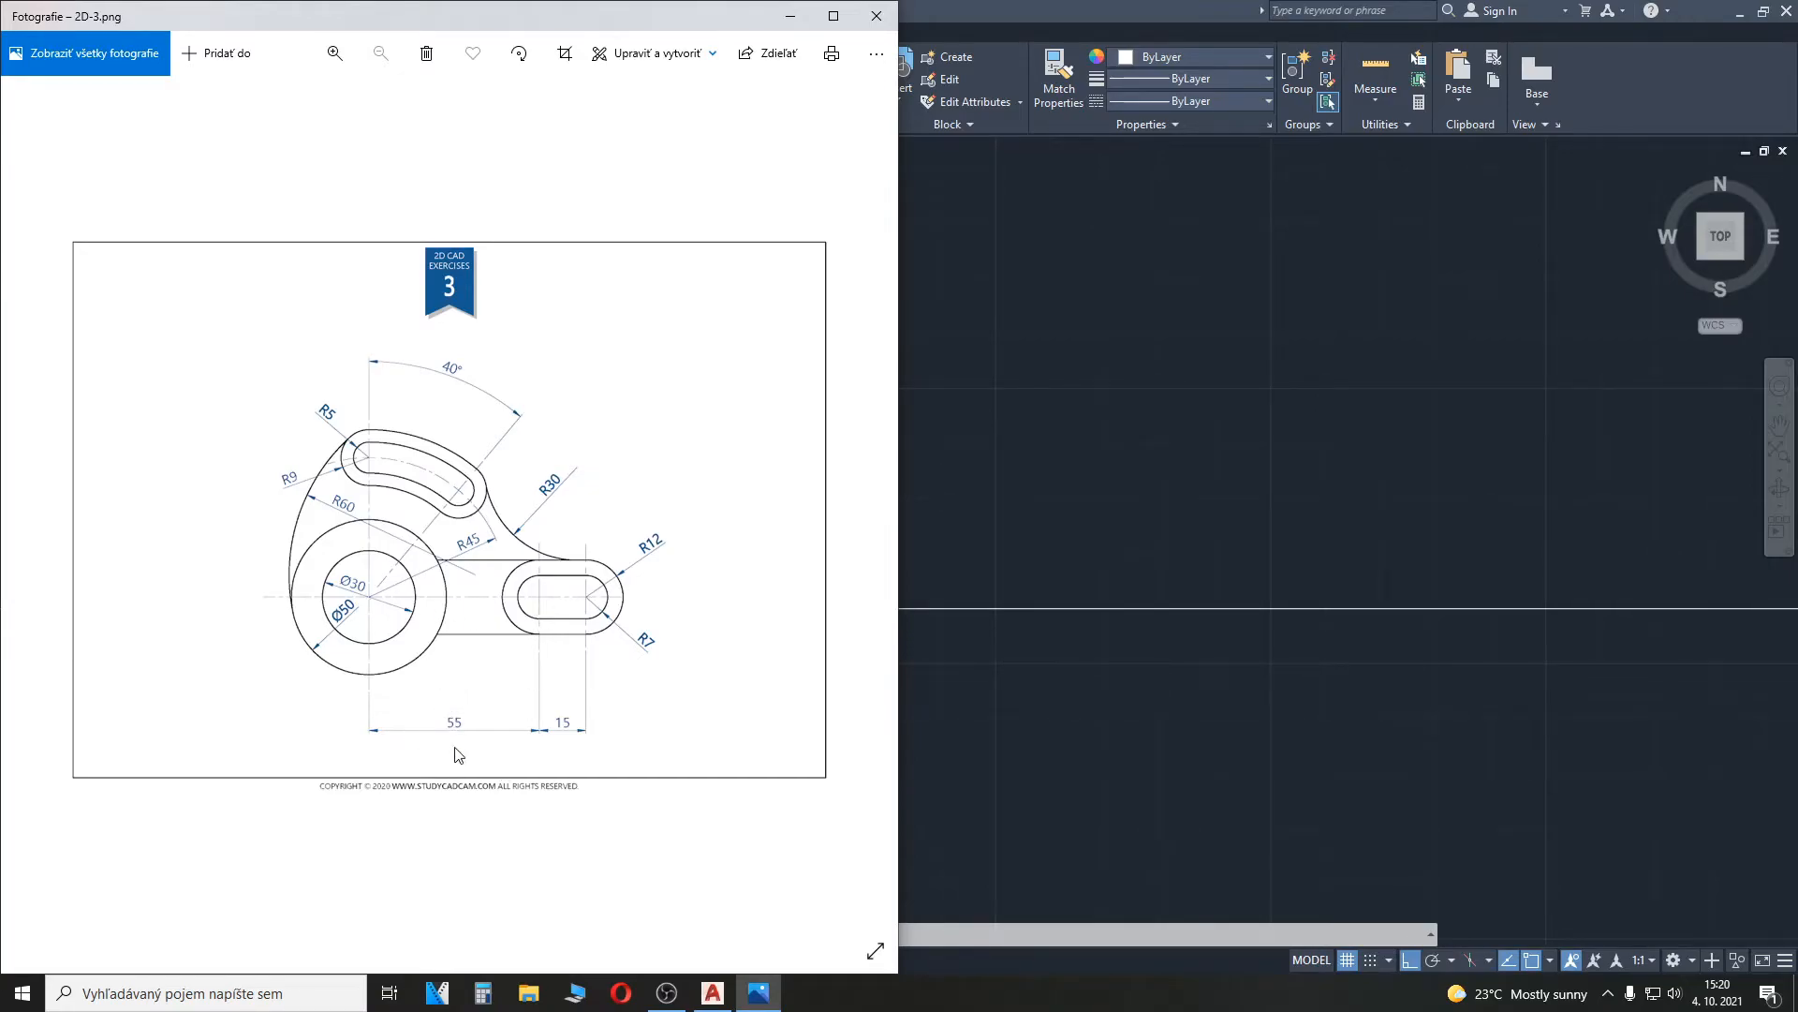
pyautogui.click(980, 588)
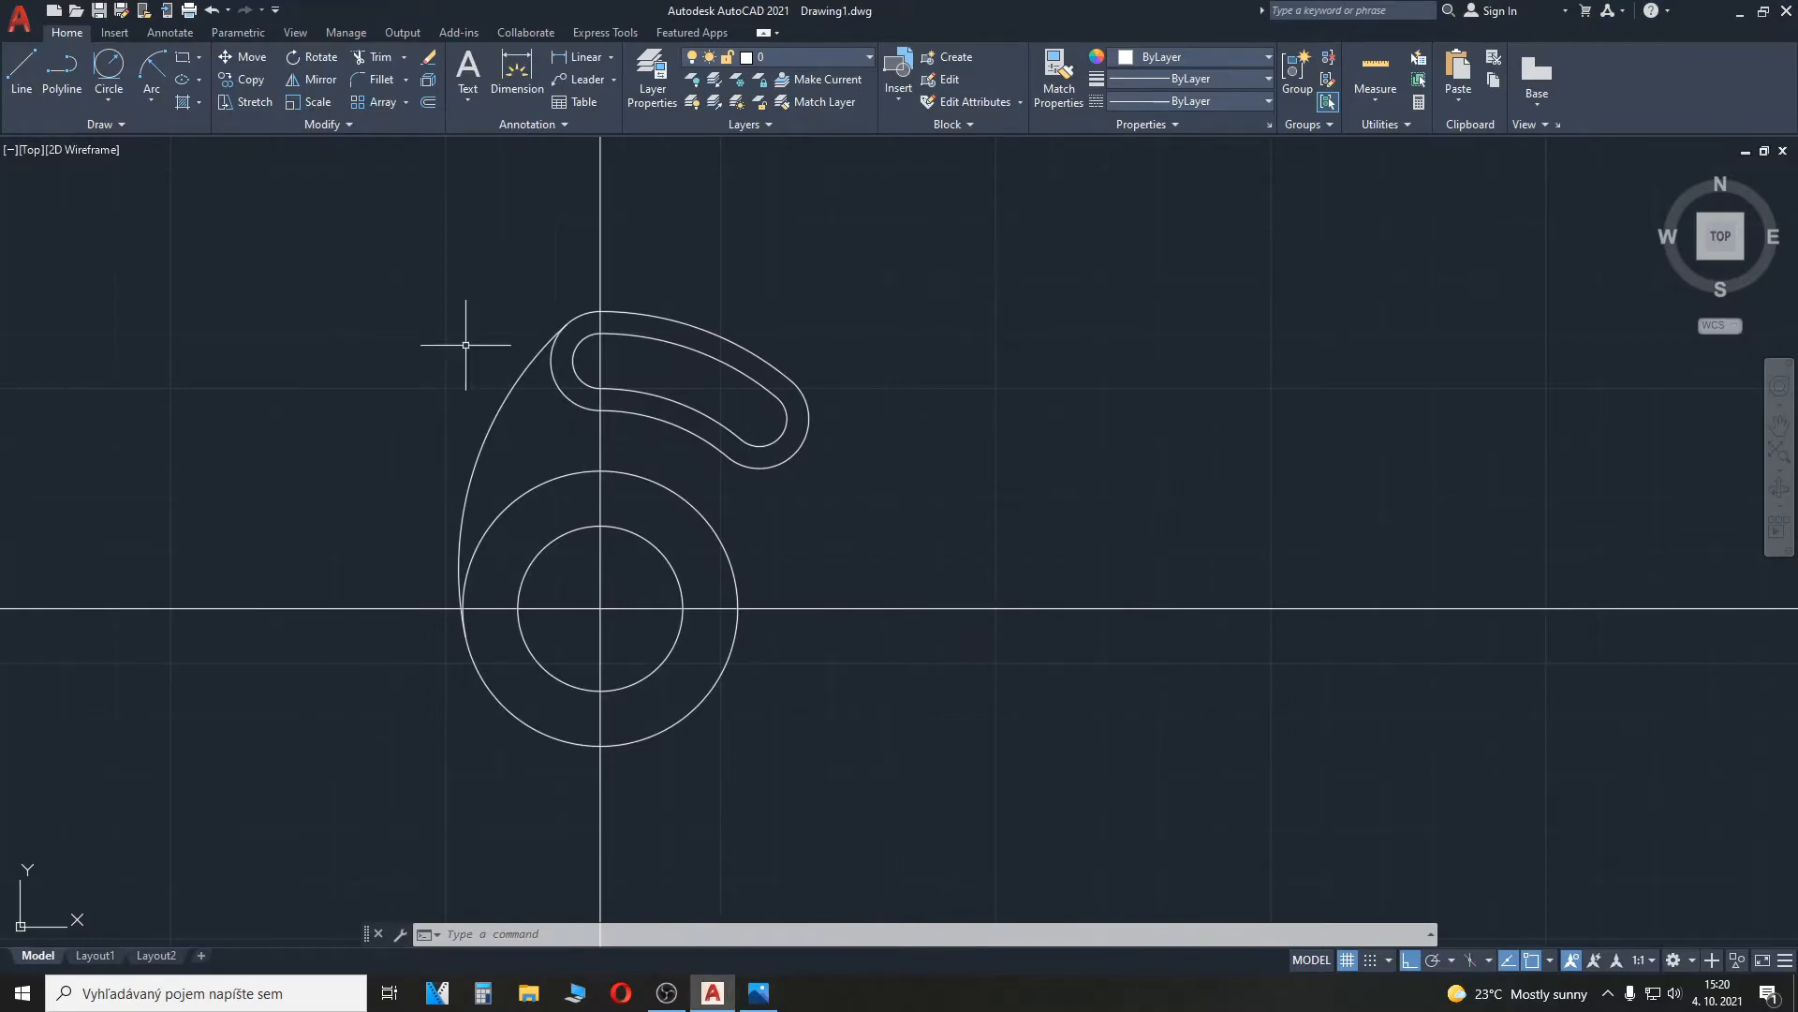
pyautogui.click(428, 102)
pyautogui.write('55')
pyautogui.press('Return')
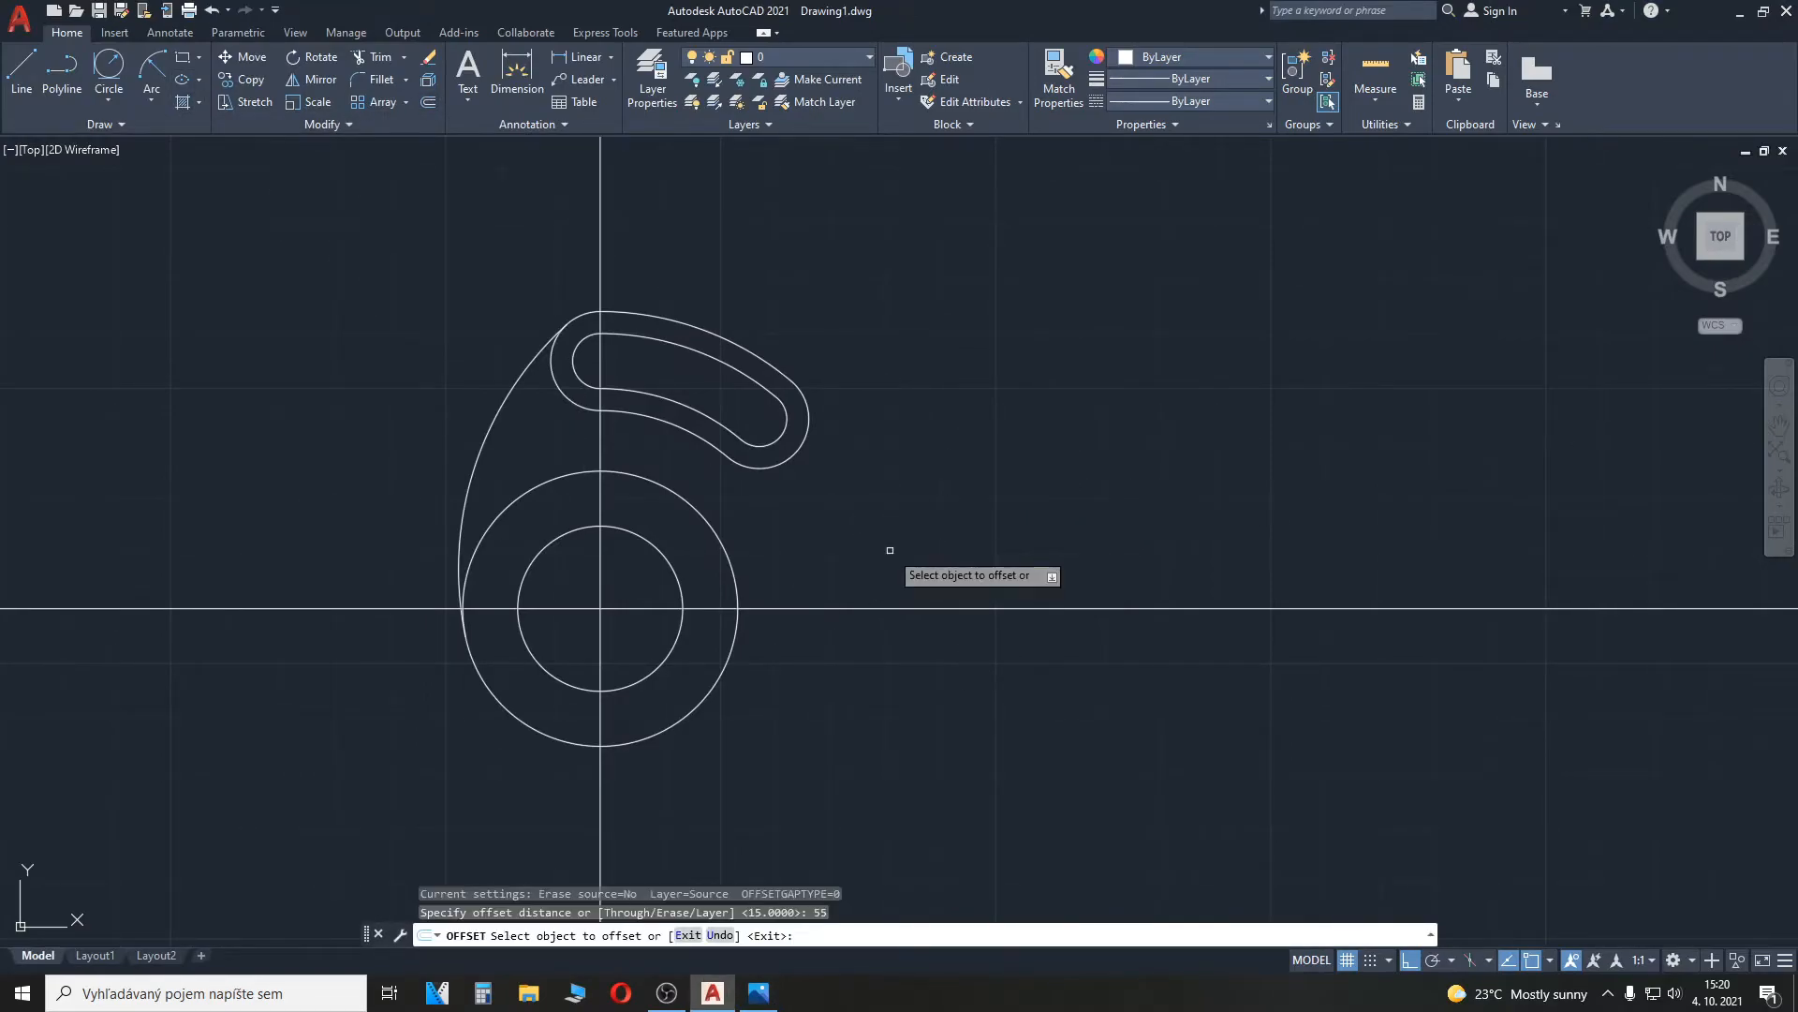
pyautogui.click(600, 754)
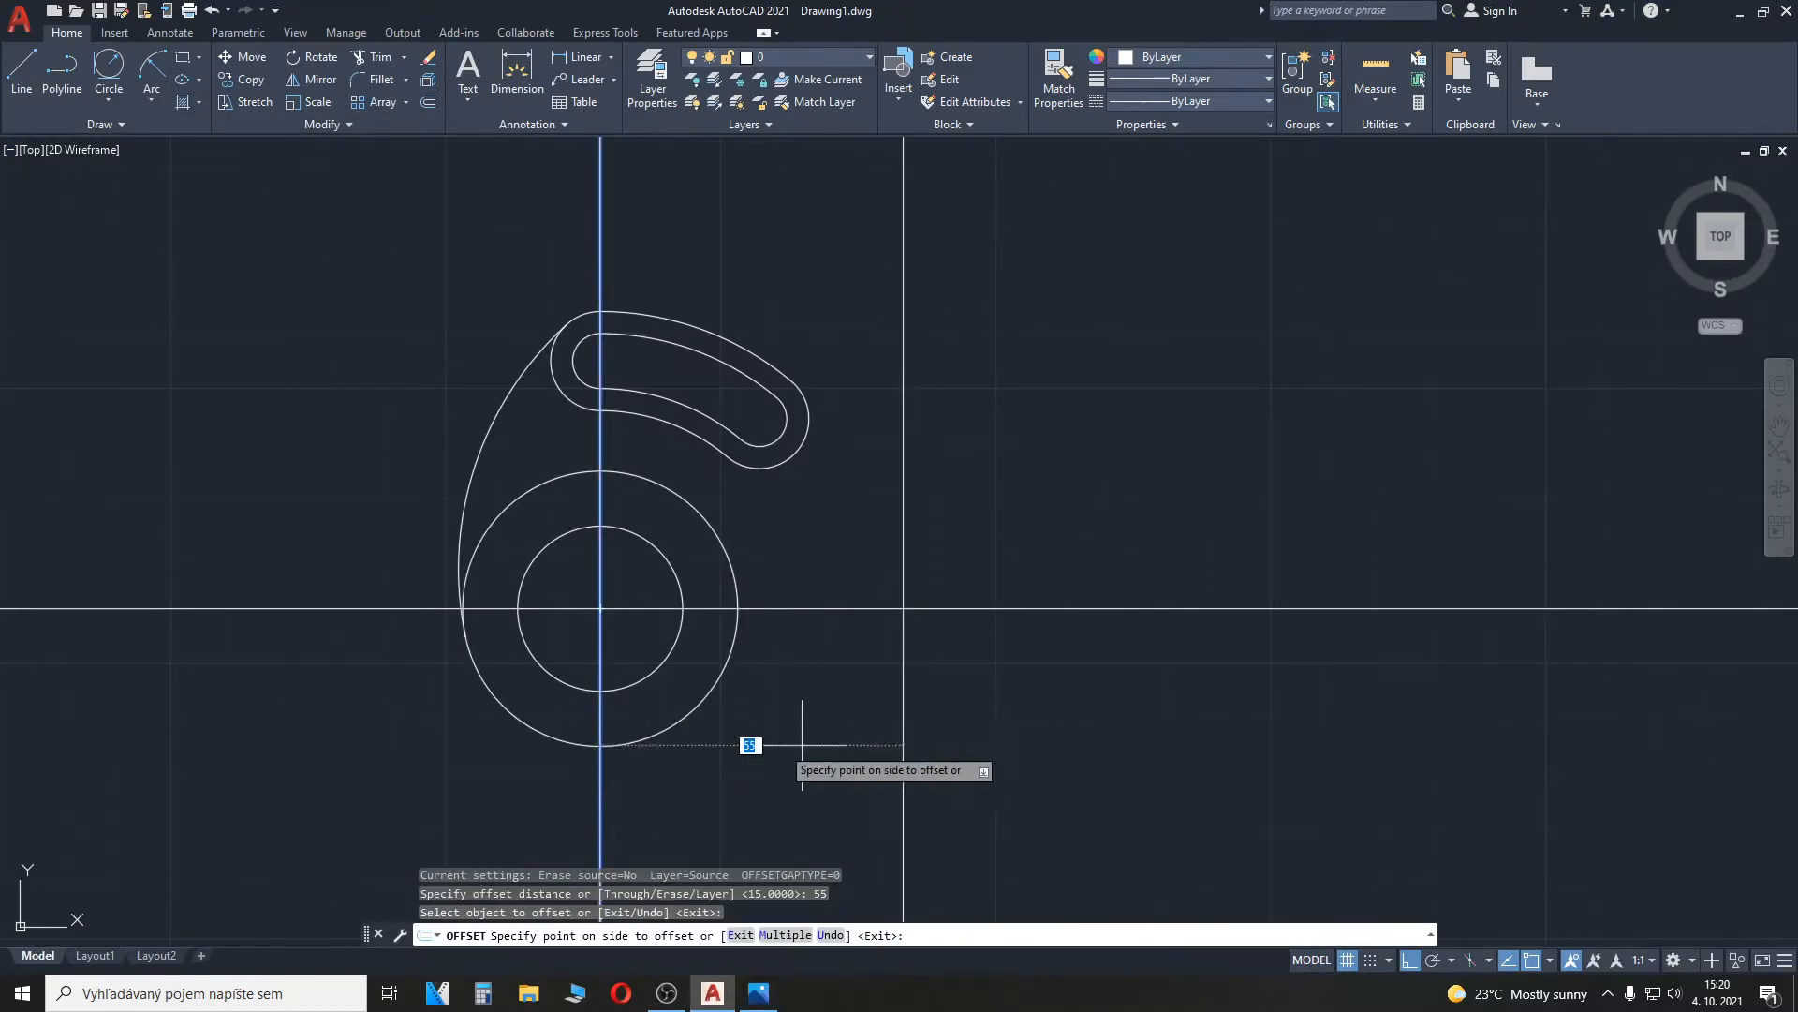
pyautogui.click(1044, 724)
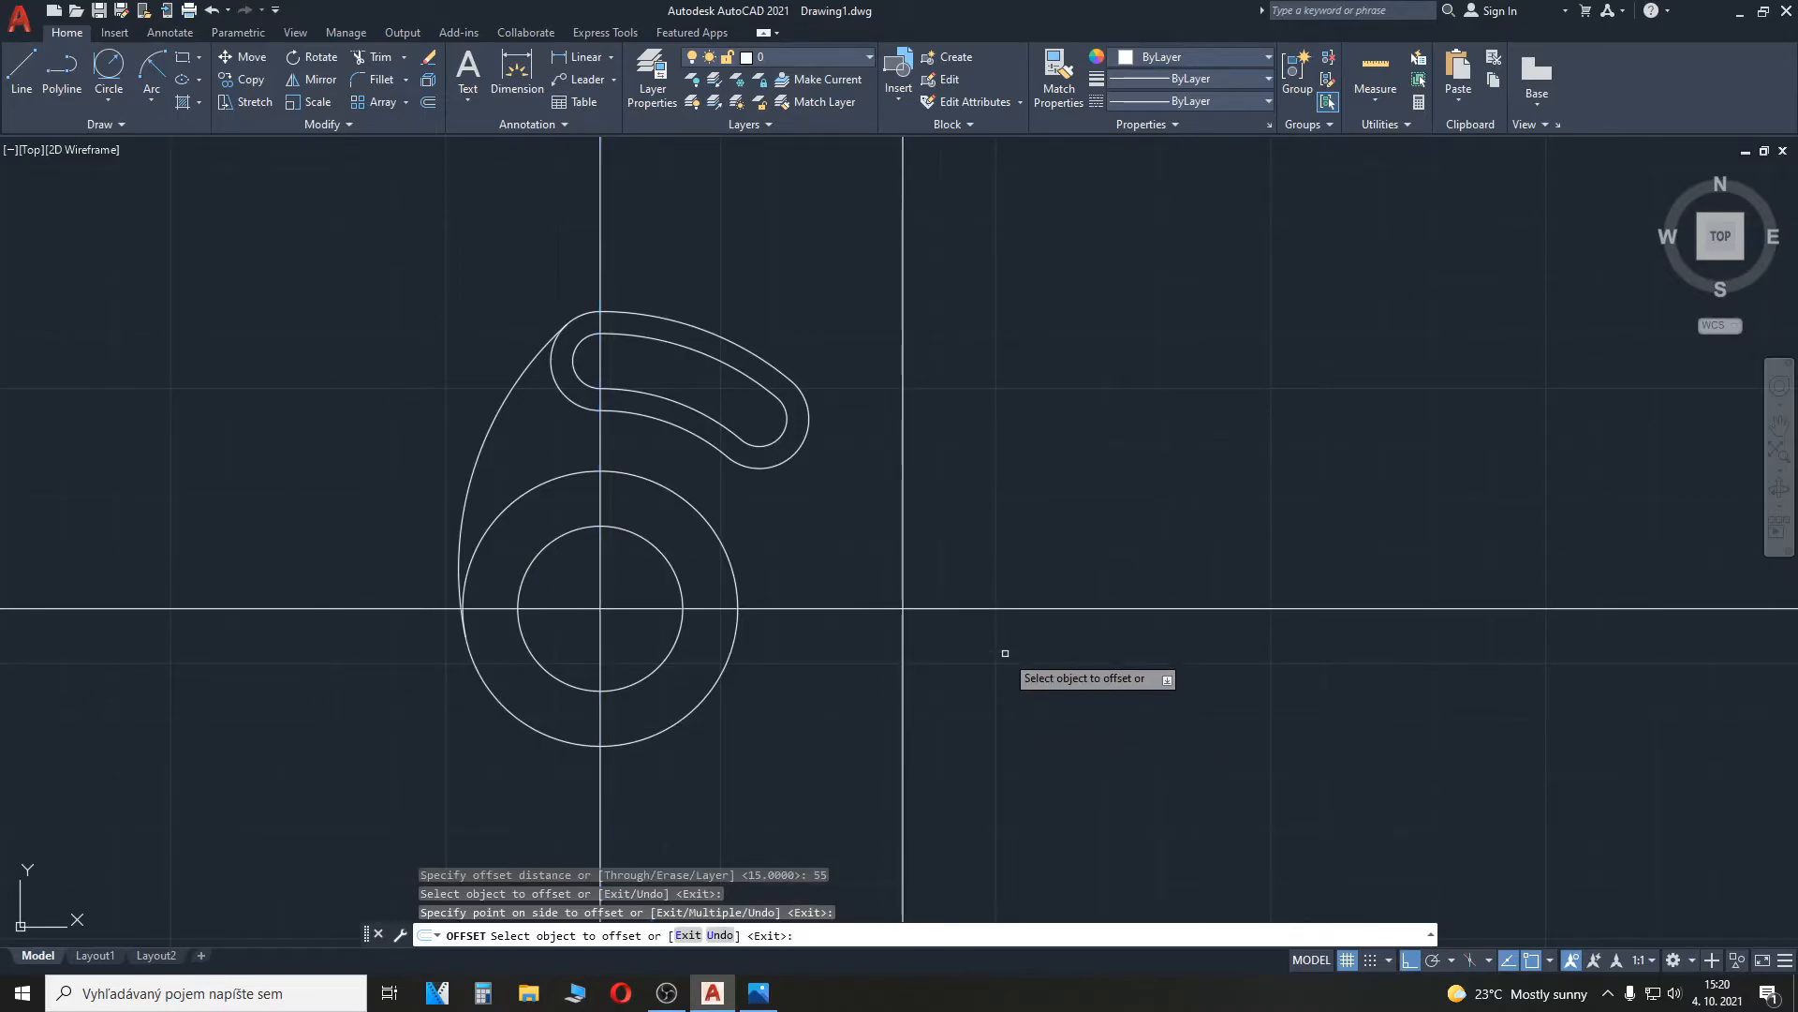
# Step: Check the slot spacing in the reference drawing and offset the new vertical line 15 further right
pyautogui.hotkey('alt', 'Tab')
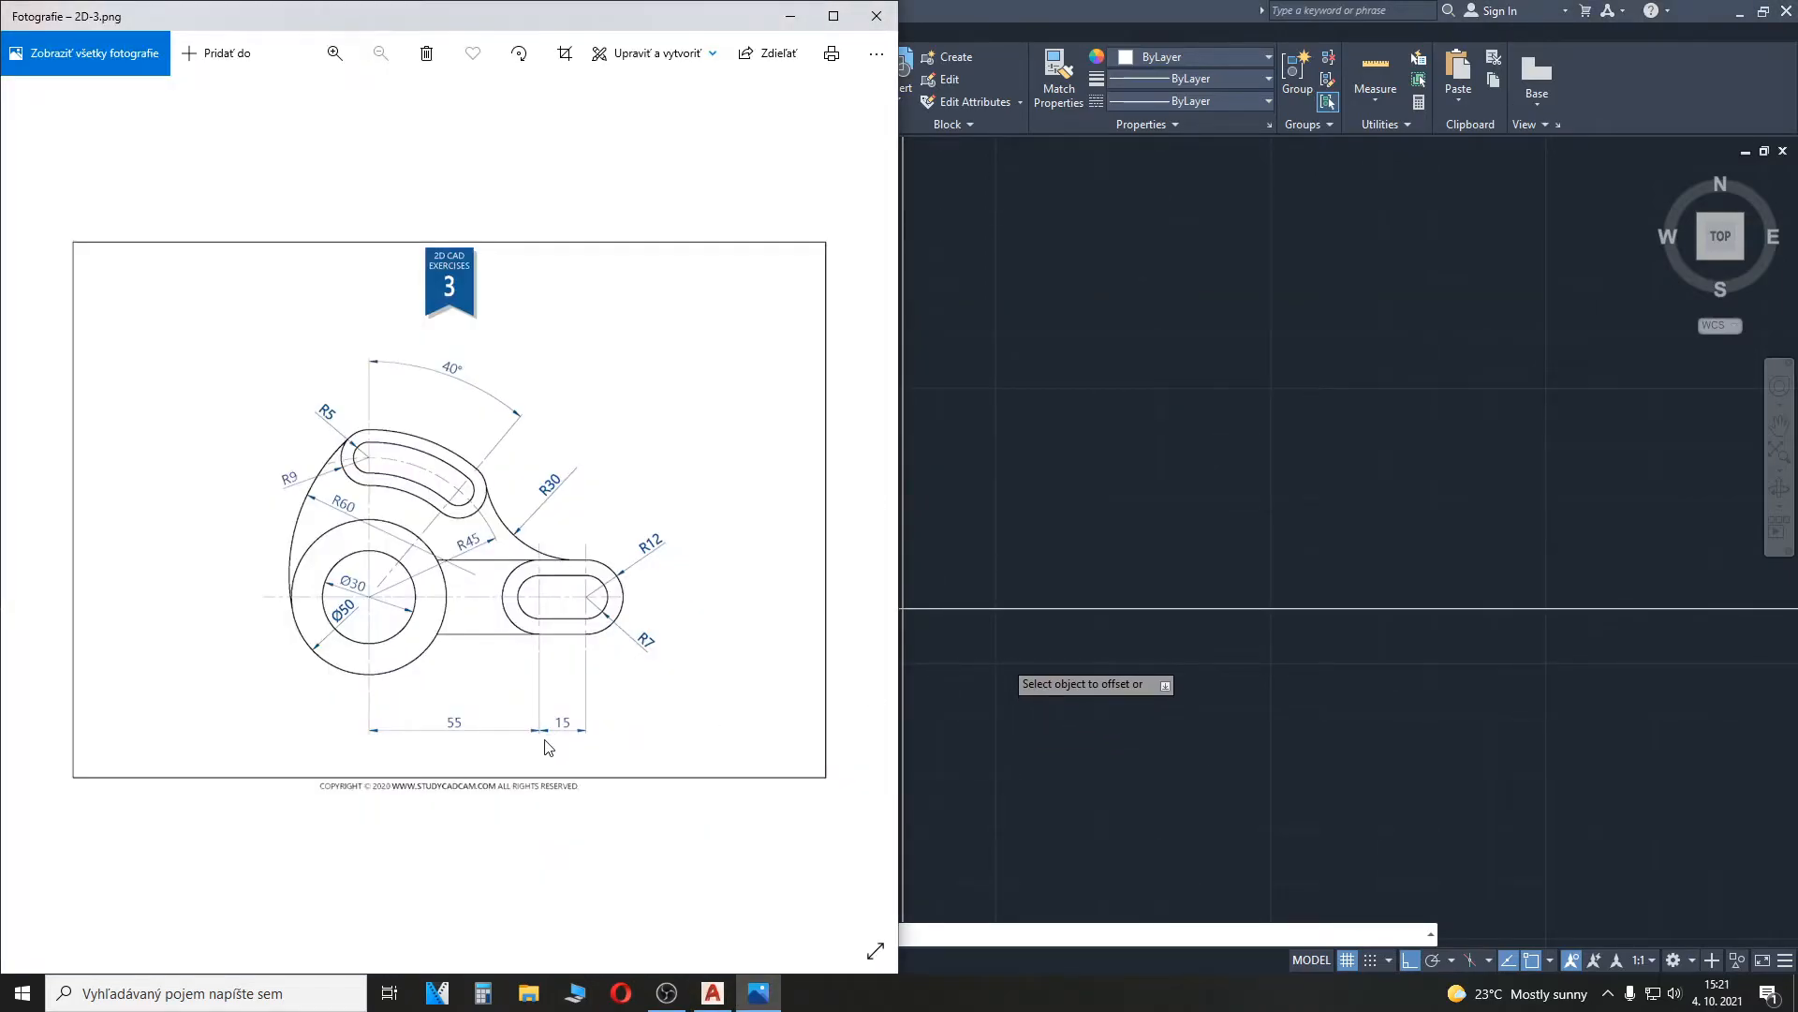
pyautogui.click(1030, 721)
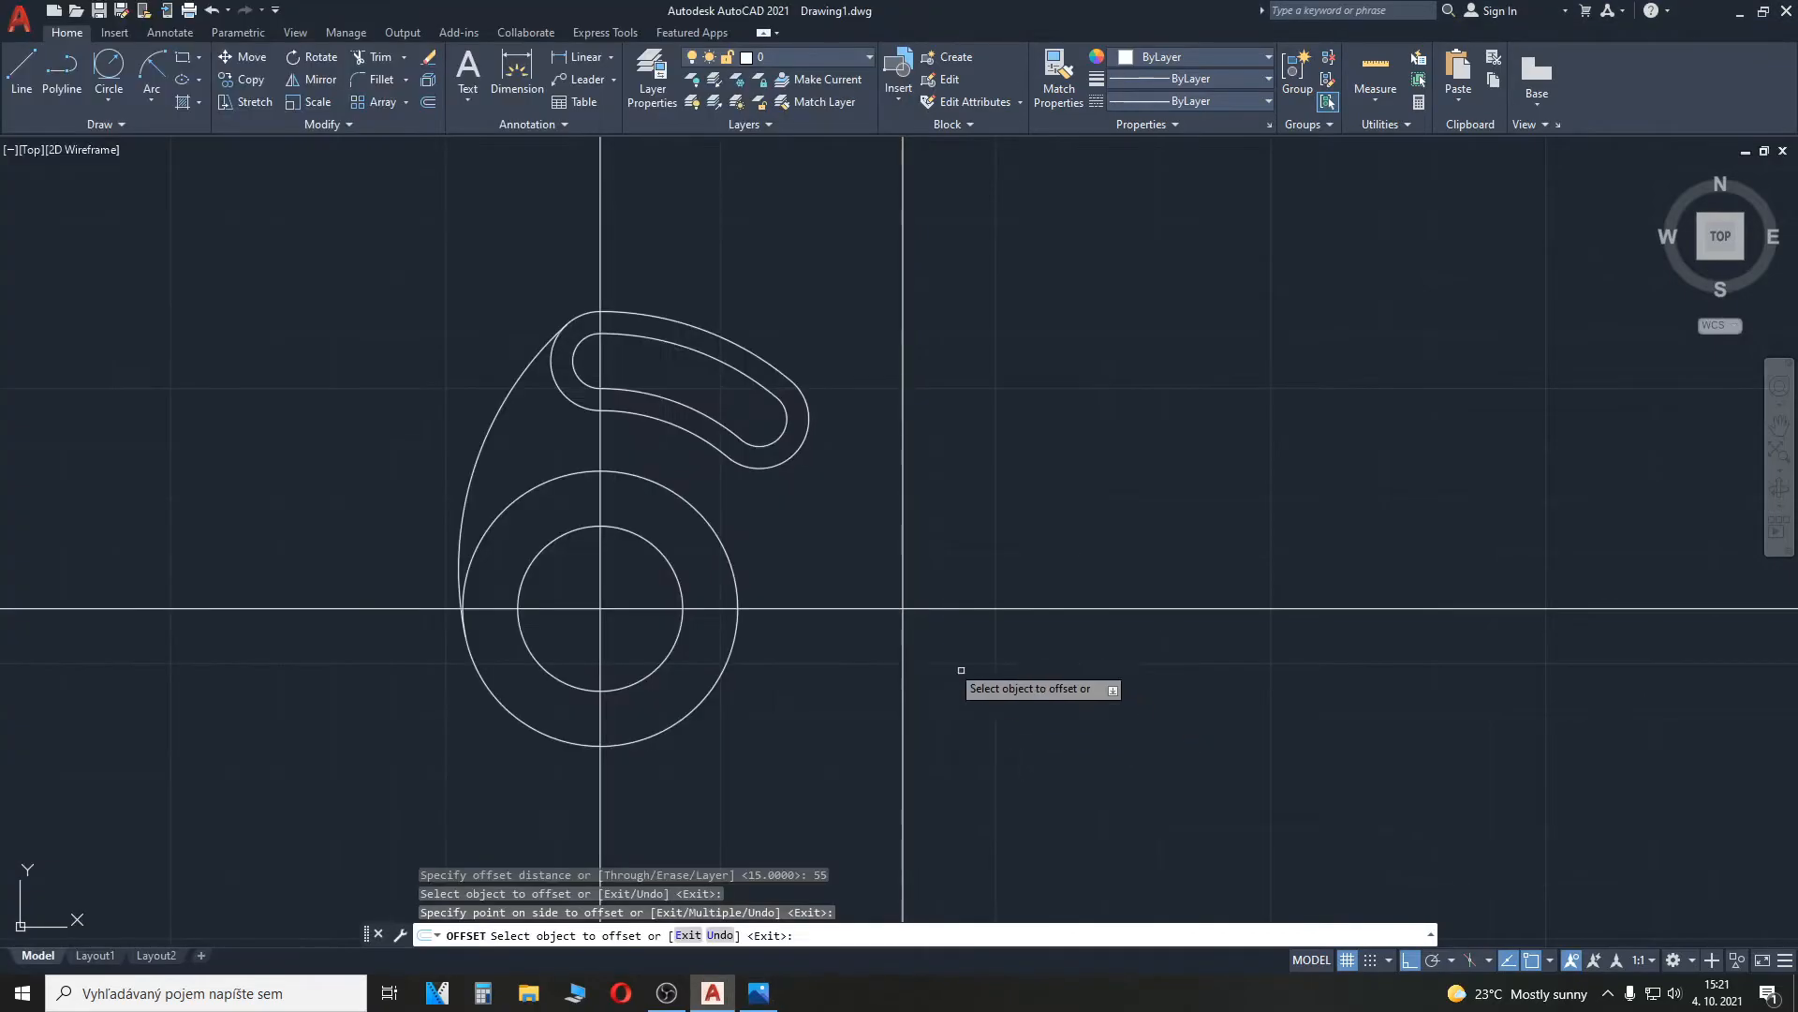
pyautogui.click(428, 101)
pyautogui.write('15')
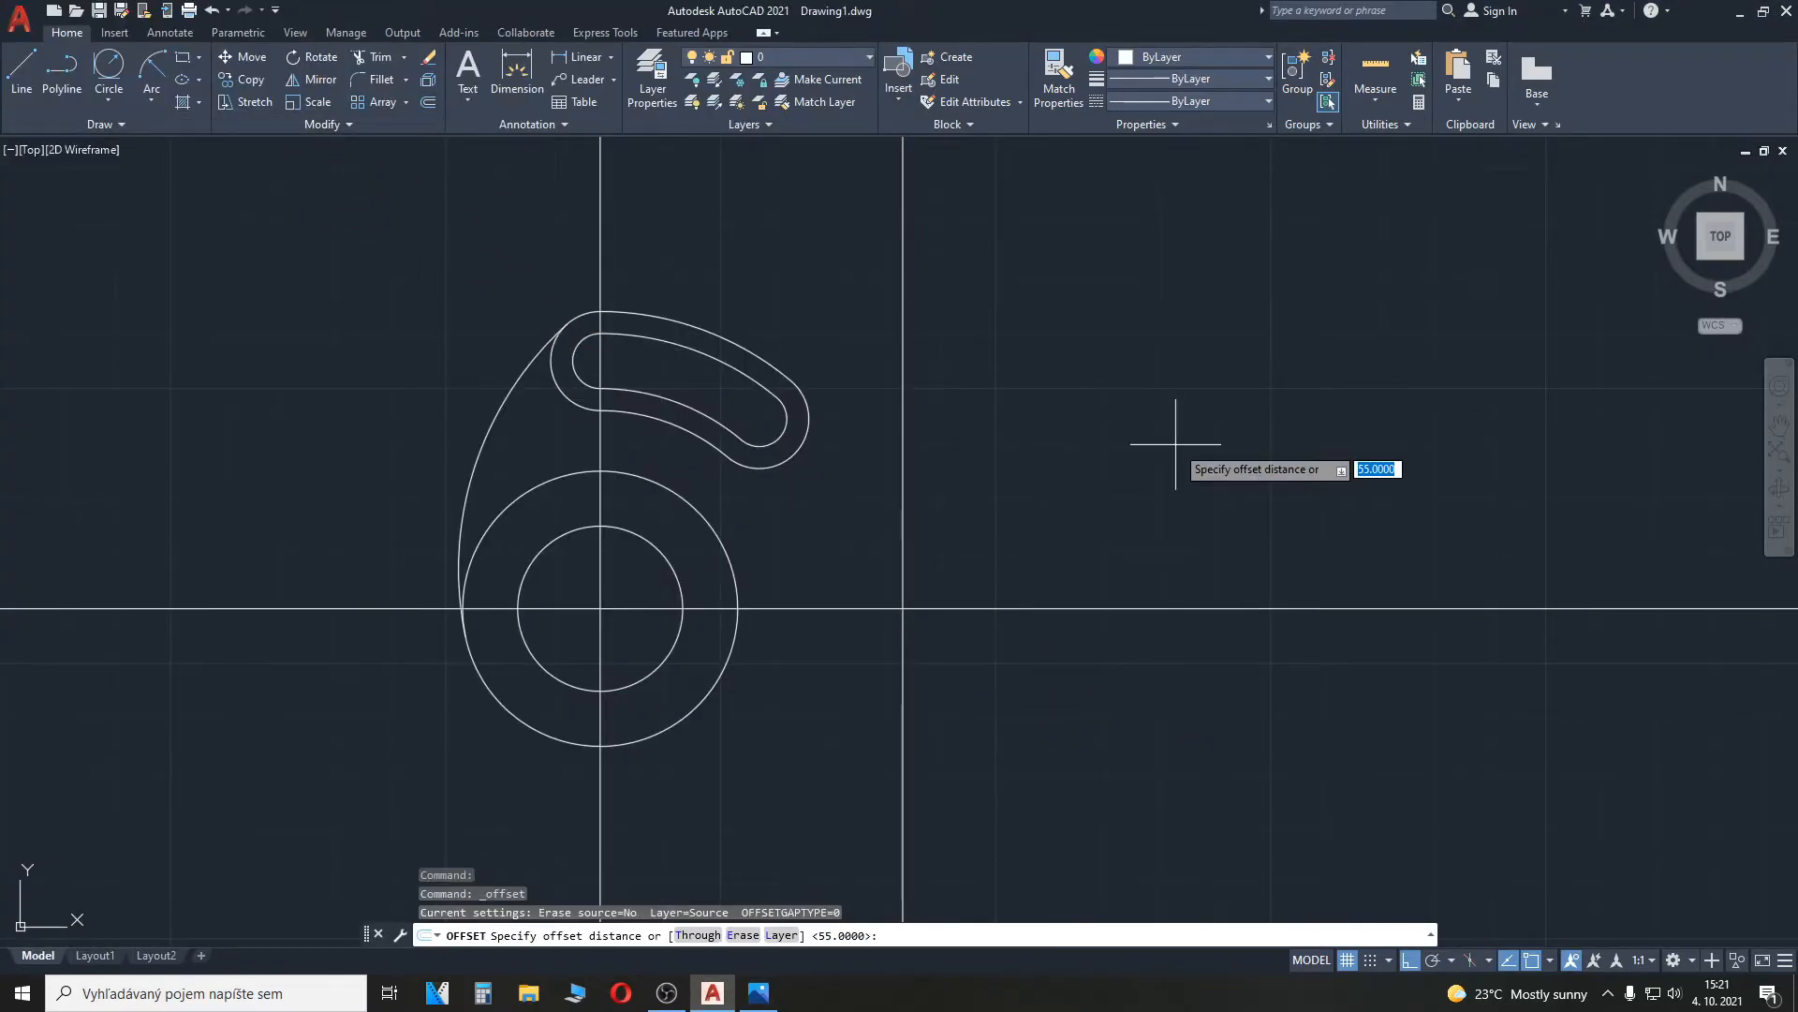
pyautogui.press('Return')
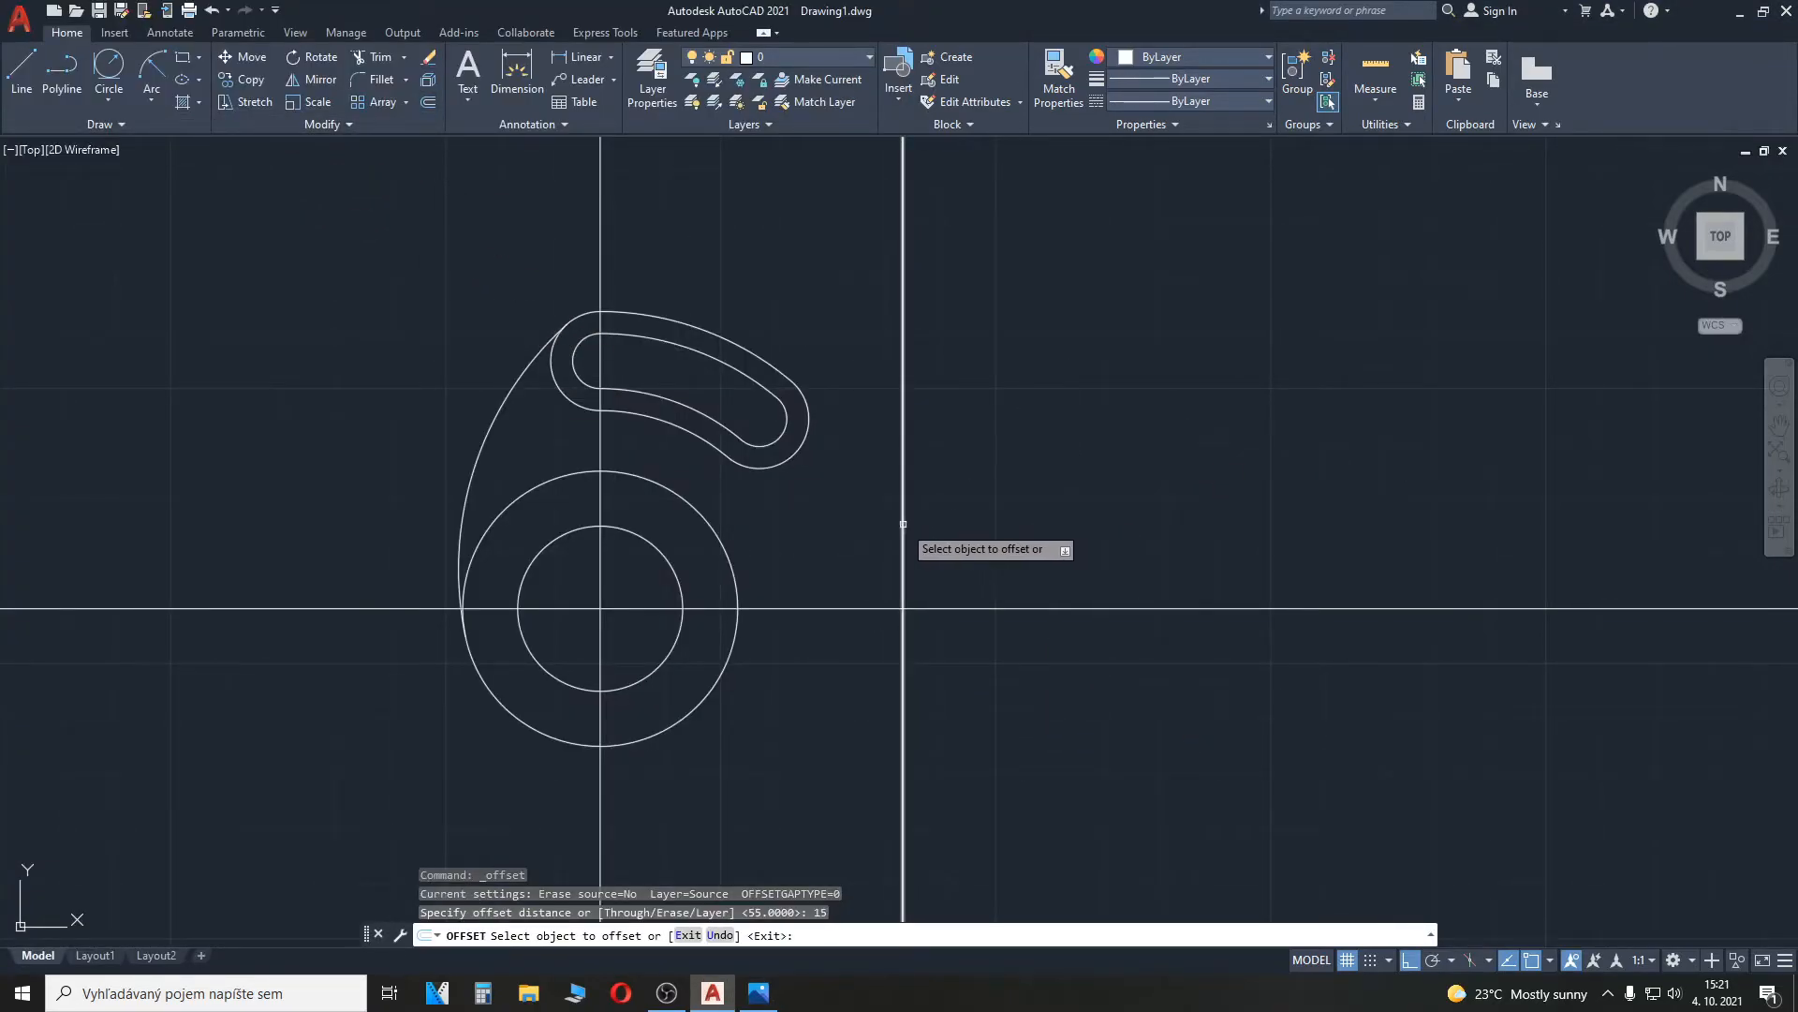
pyautogui.click(904, 523)
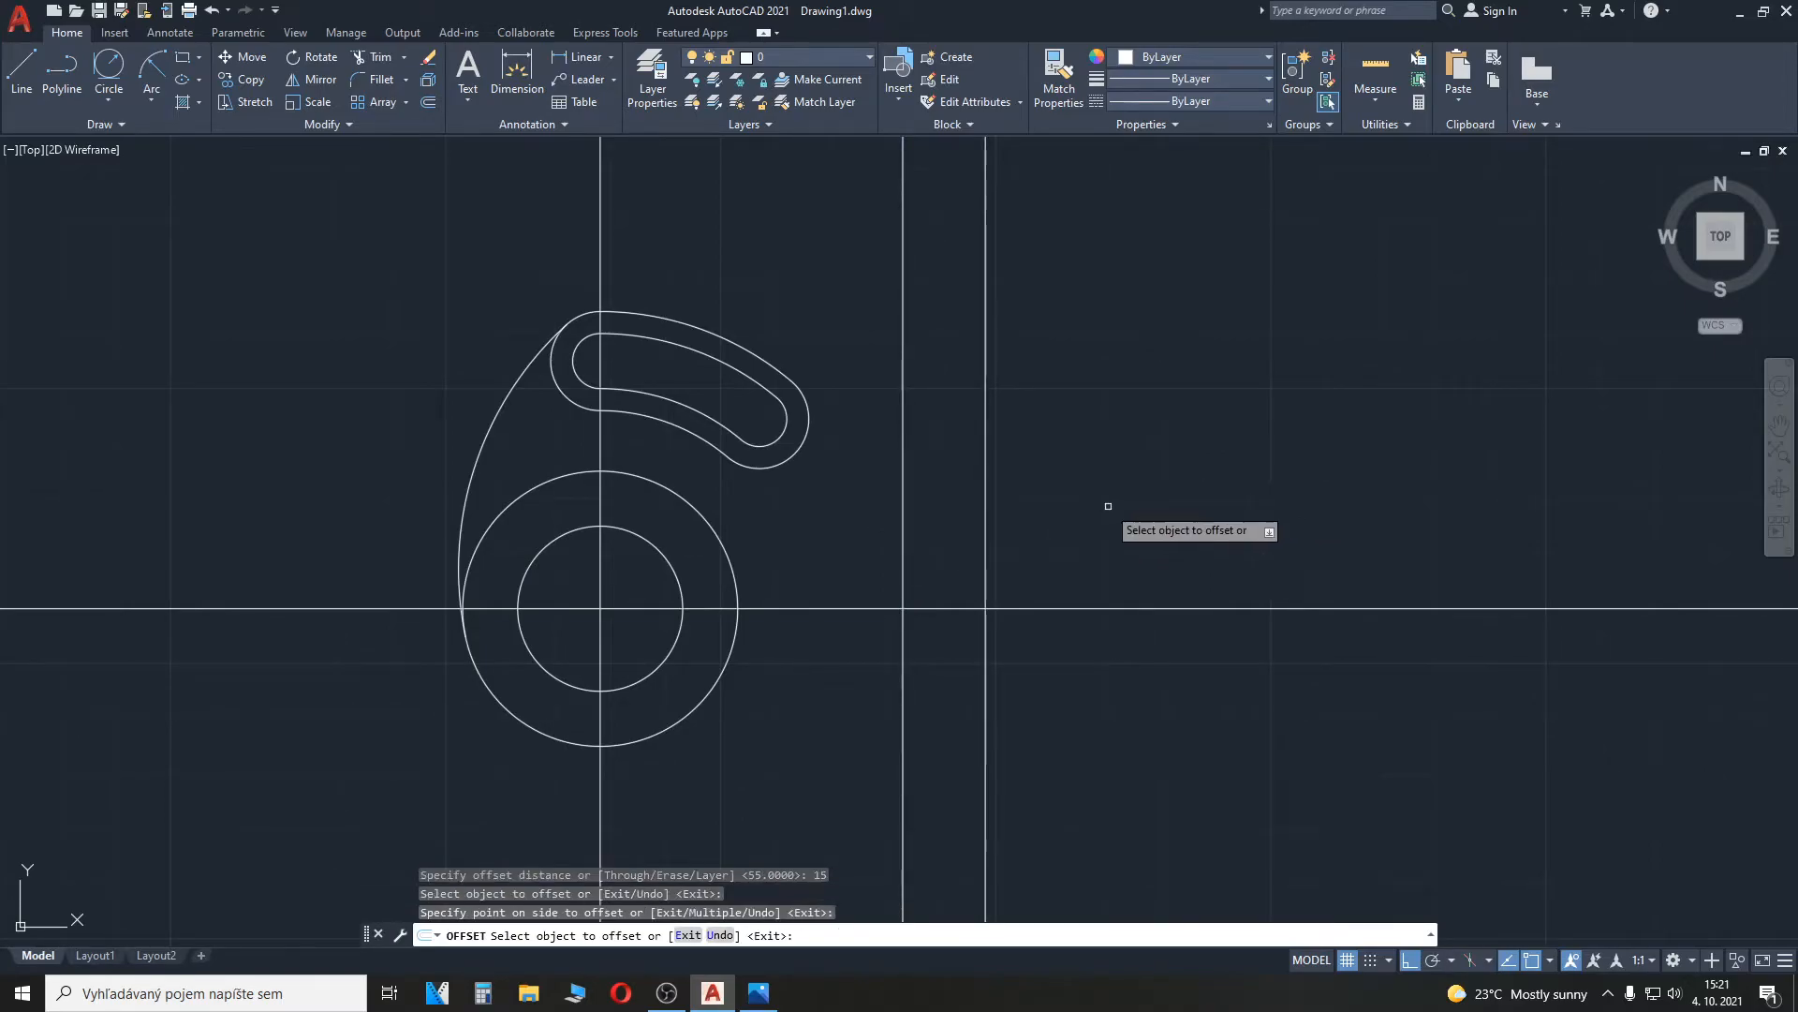
pyautogui.click(1095, 506)
# Step: Check the arm radii in the reference and draw concentric radius 7 and radius 12 circles where the rightmost vertical line crosses the horizontal centreline
pyautogui.hotkey('alt', 'Tab')
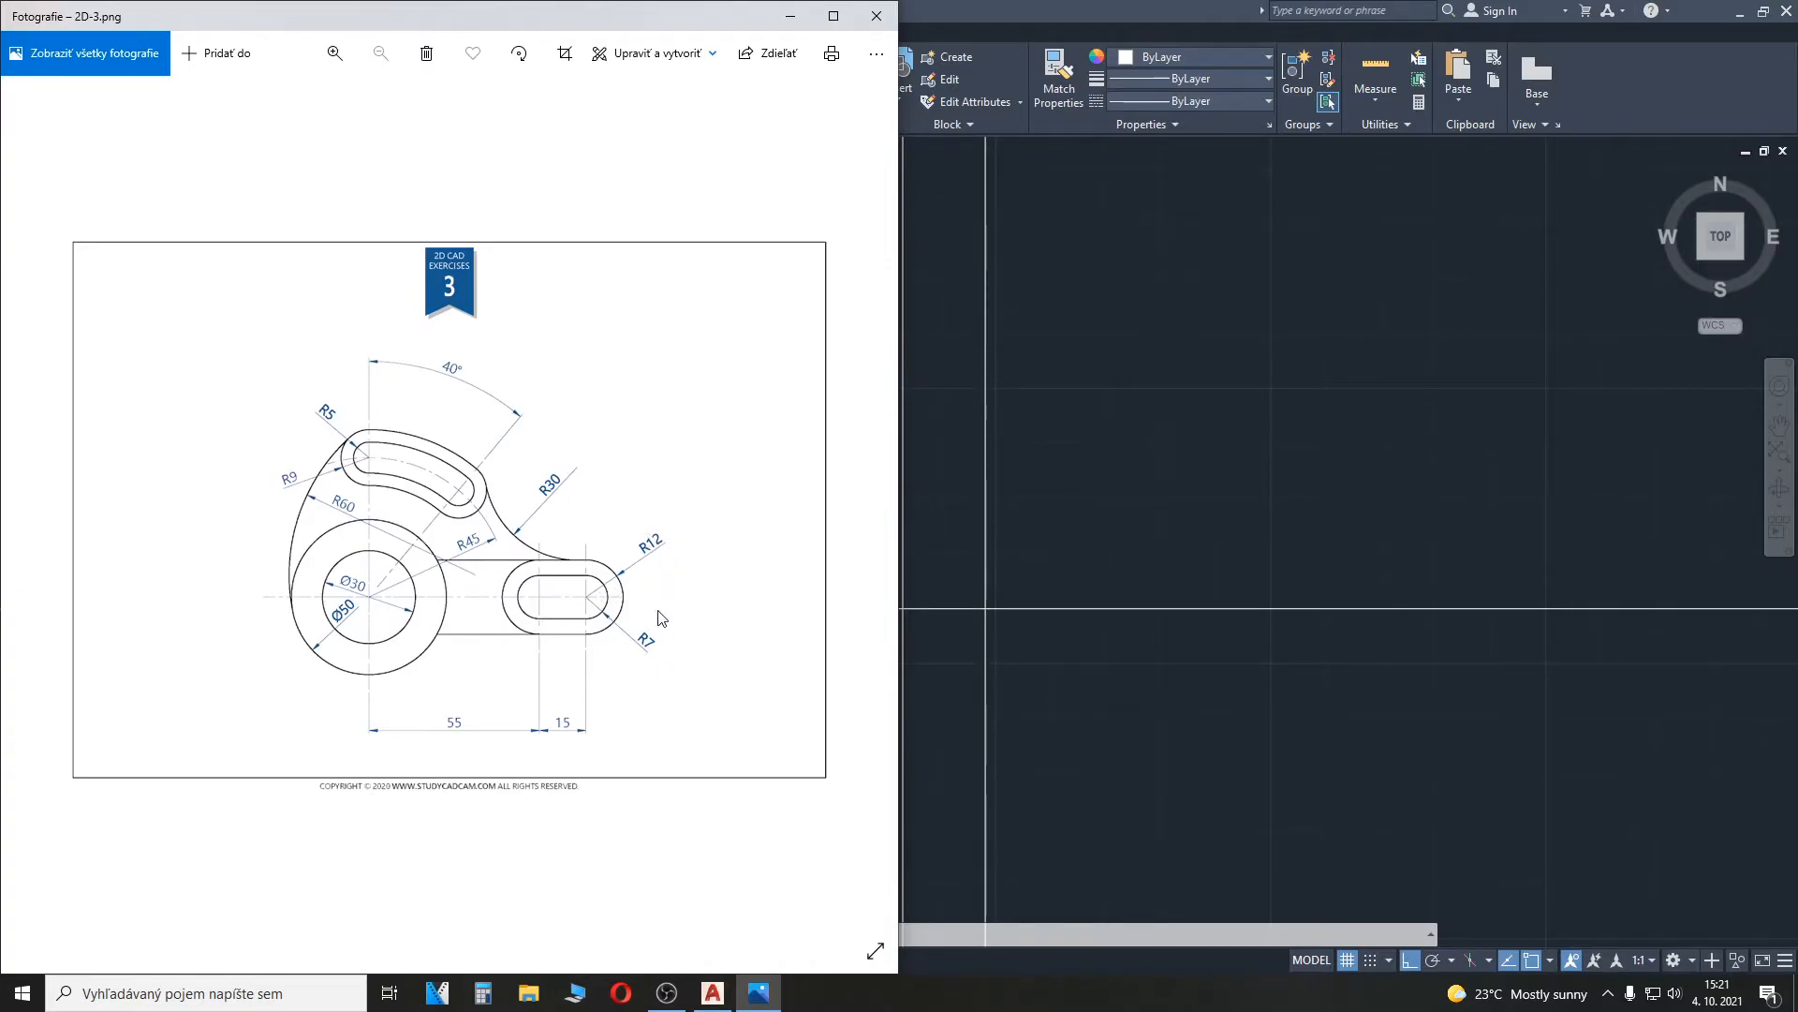
pyautogui.click(1130, 683)
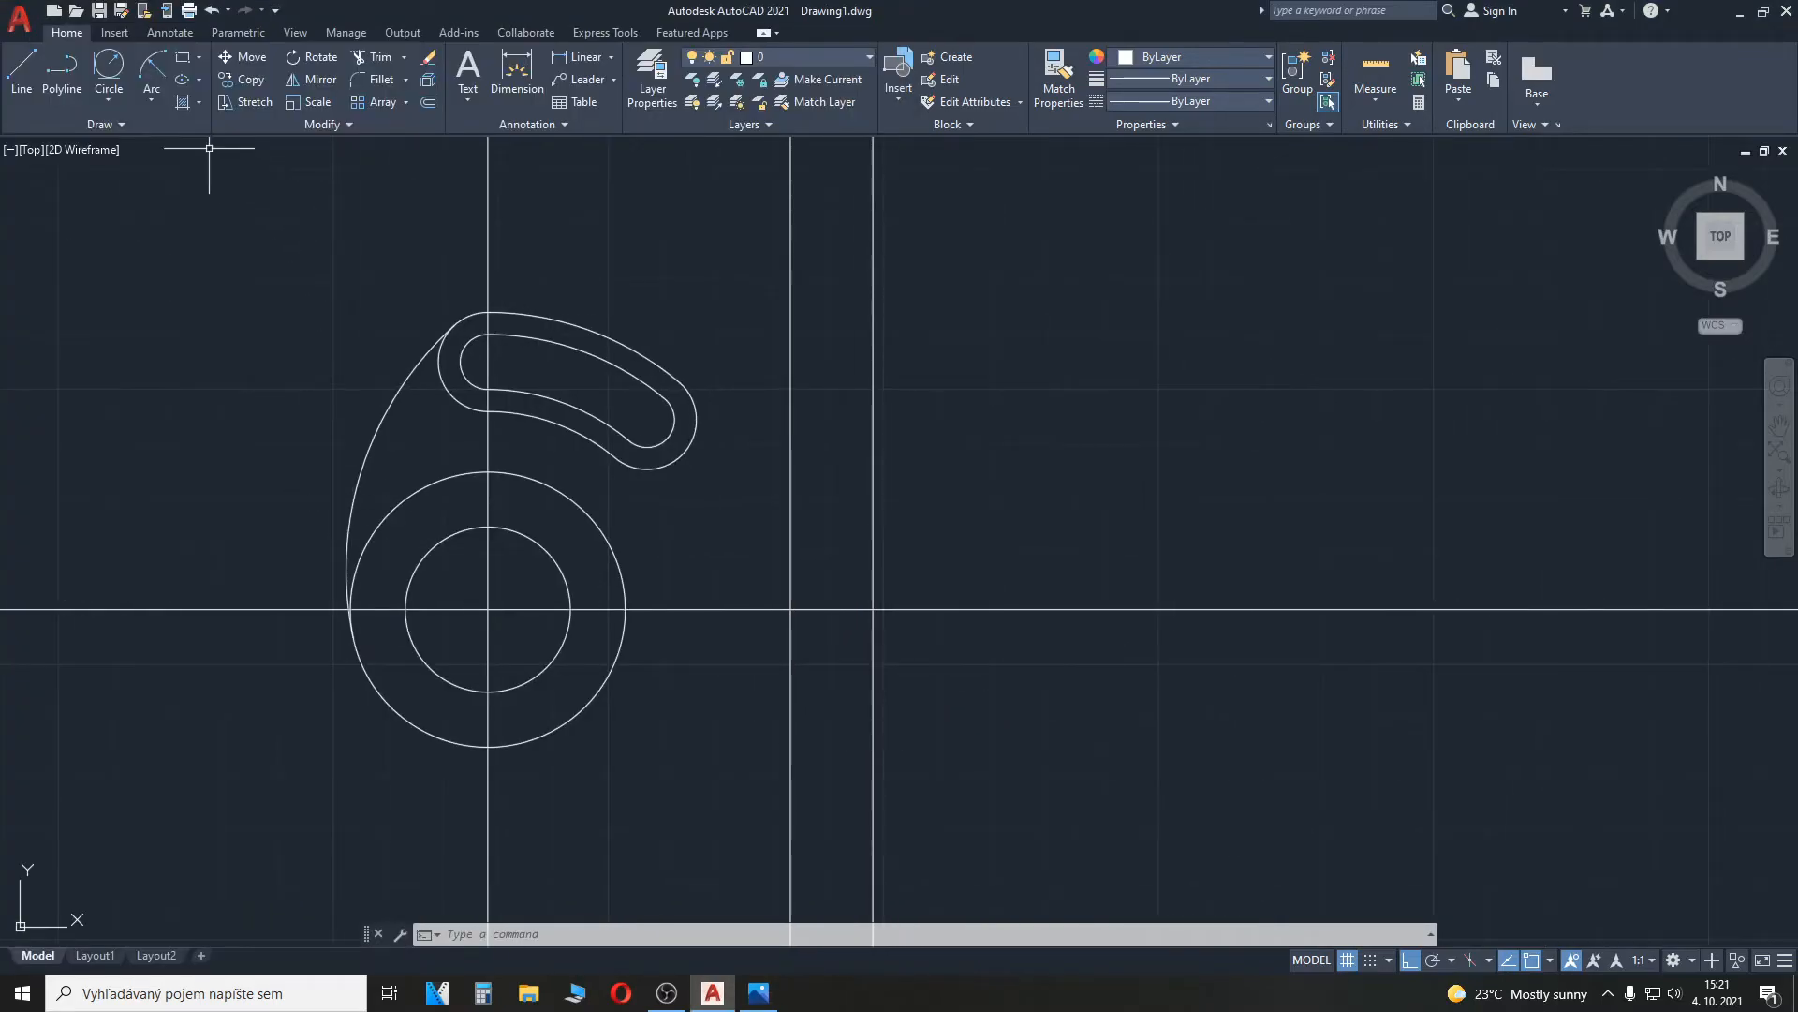
pyautogui.click(121, 99)
pyautogui.click(121, 132)
pyautogui.scroll(4, 890, 646)
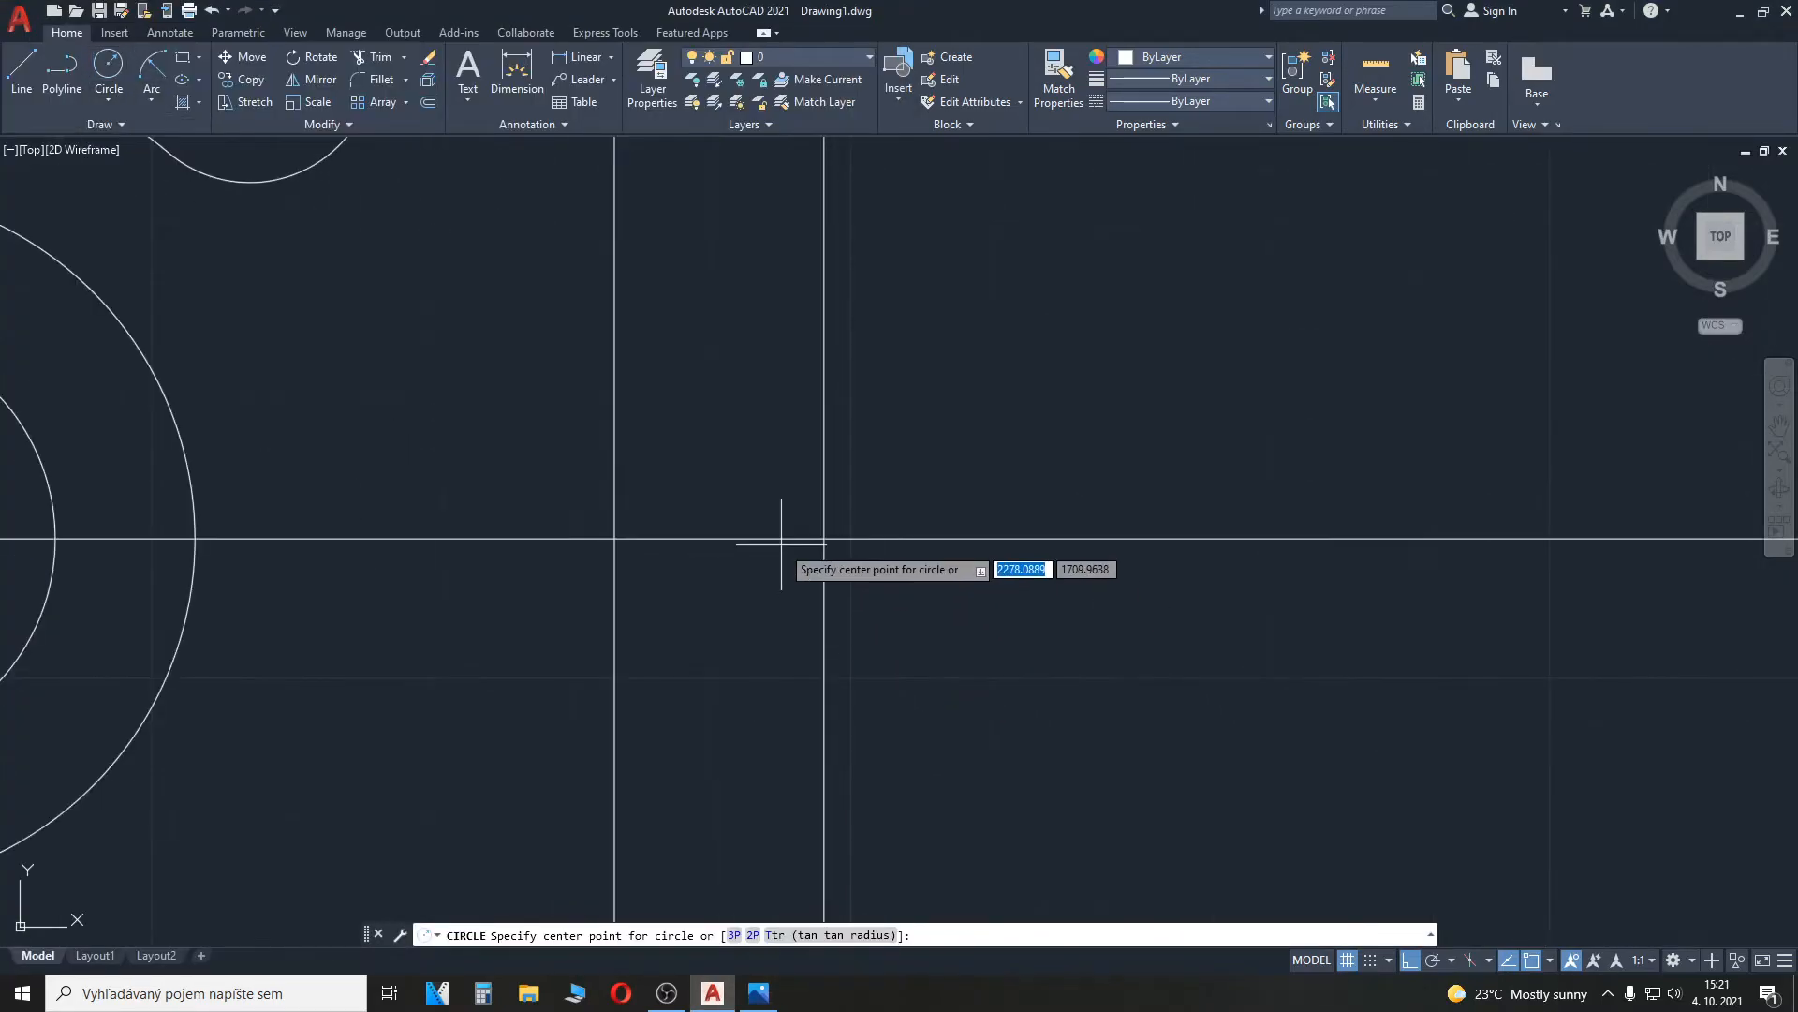
pyautogui.click(837, 541)
pyautogui.write('7')
pyautogui.press('Return')
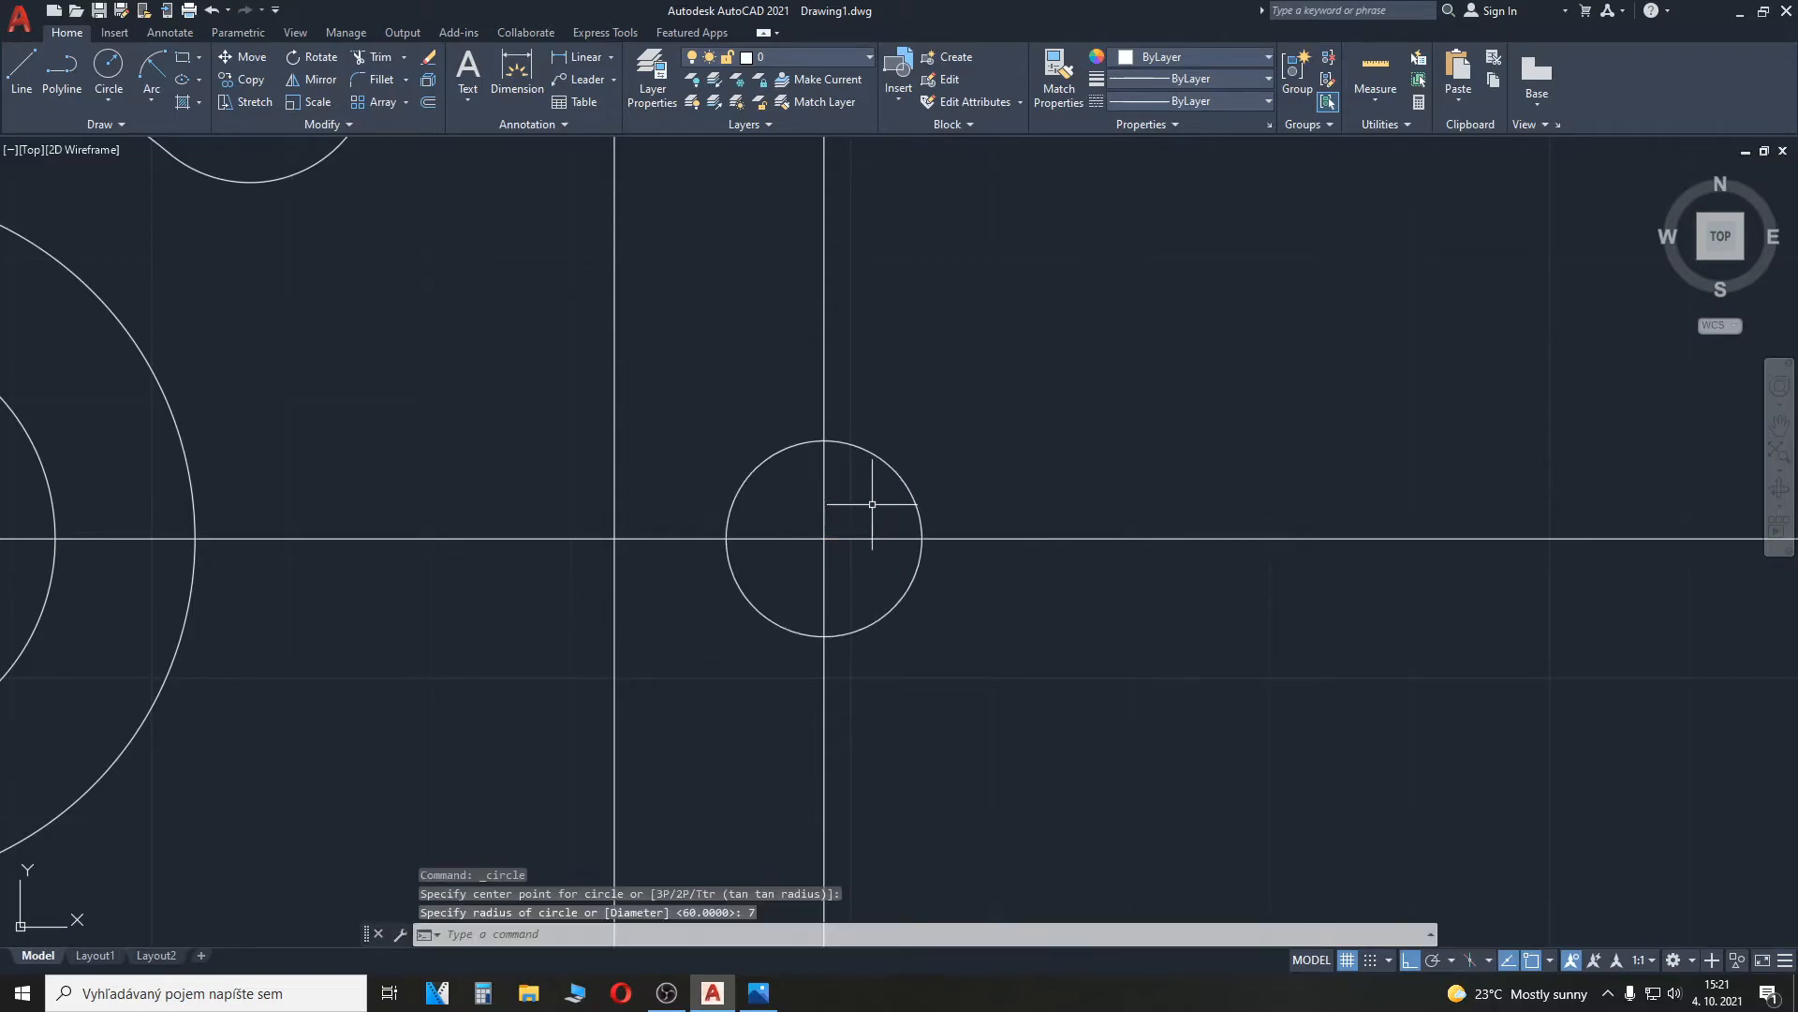
pyautogui.press('Return')
pyautogui.click(824, 538)
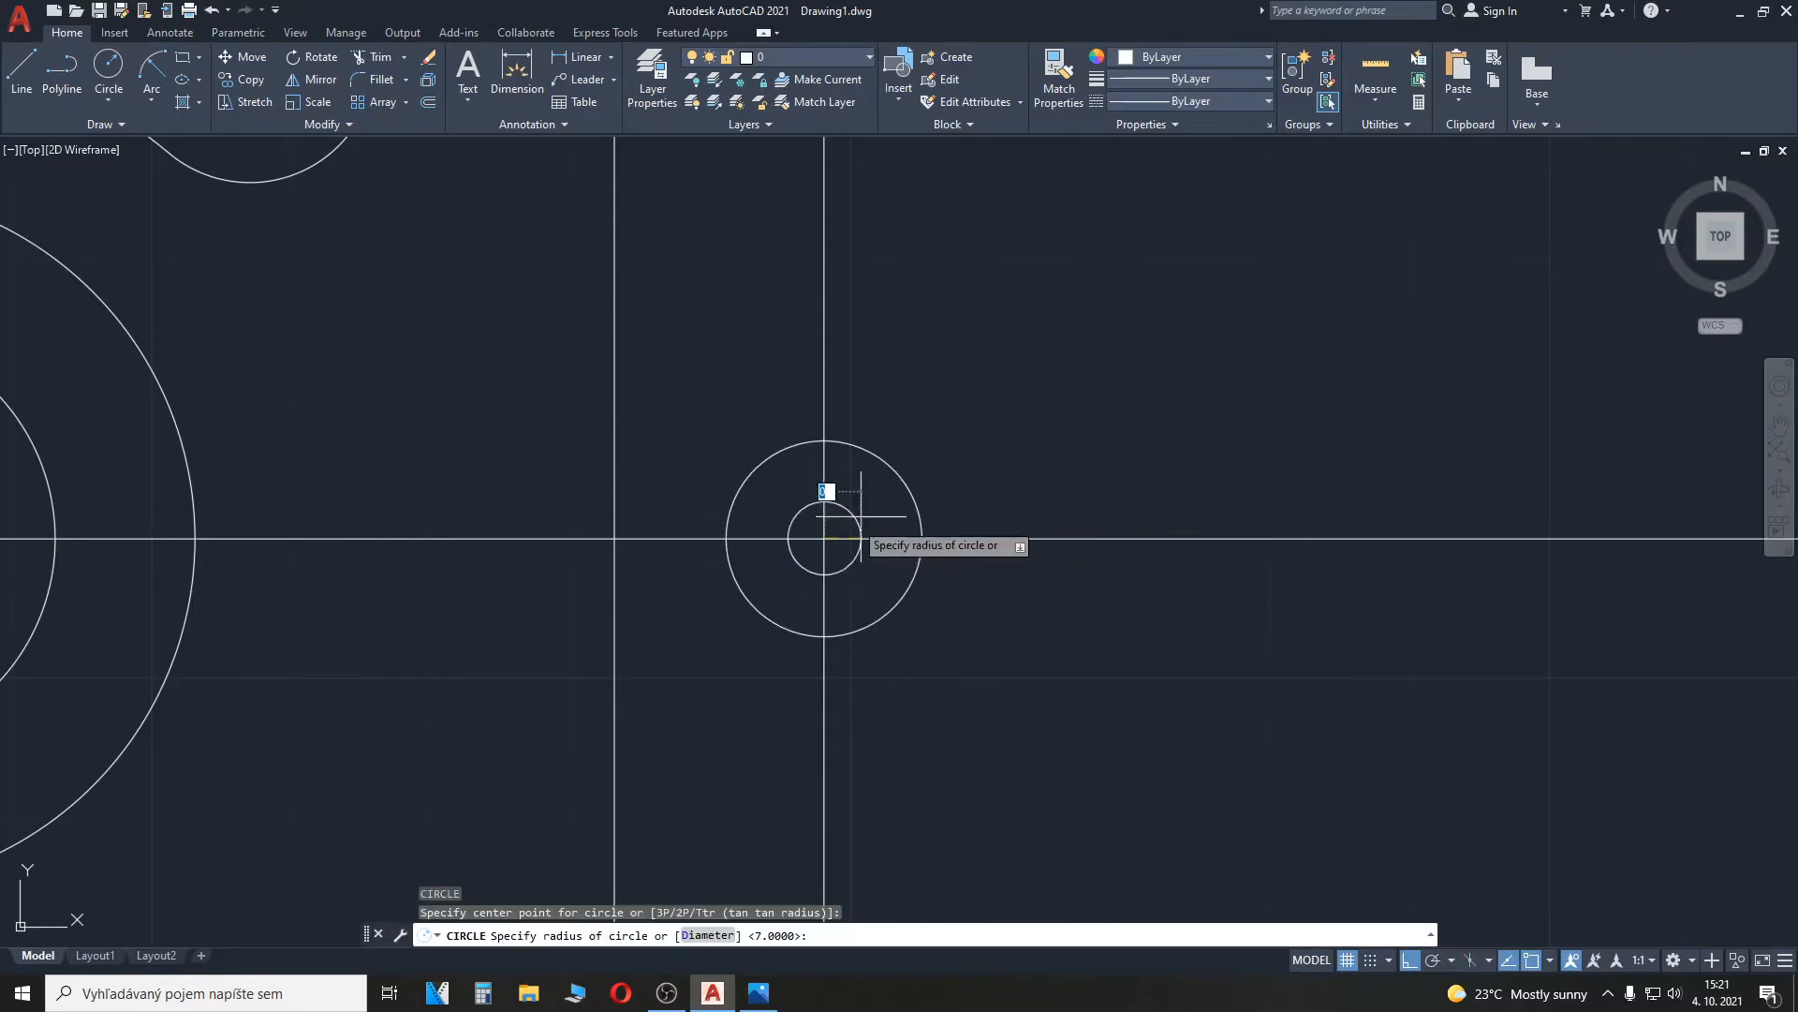
pyautogui.write('12')
pyautogui.press('Return')
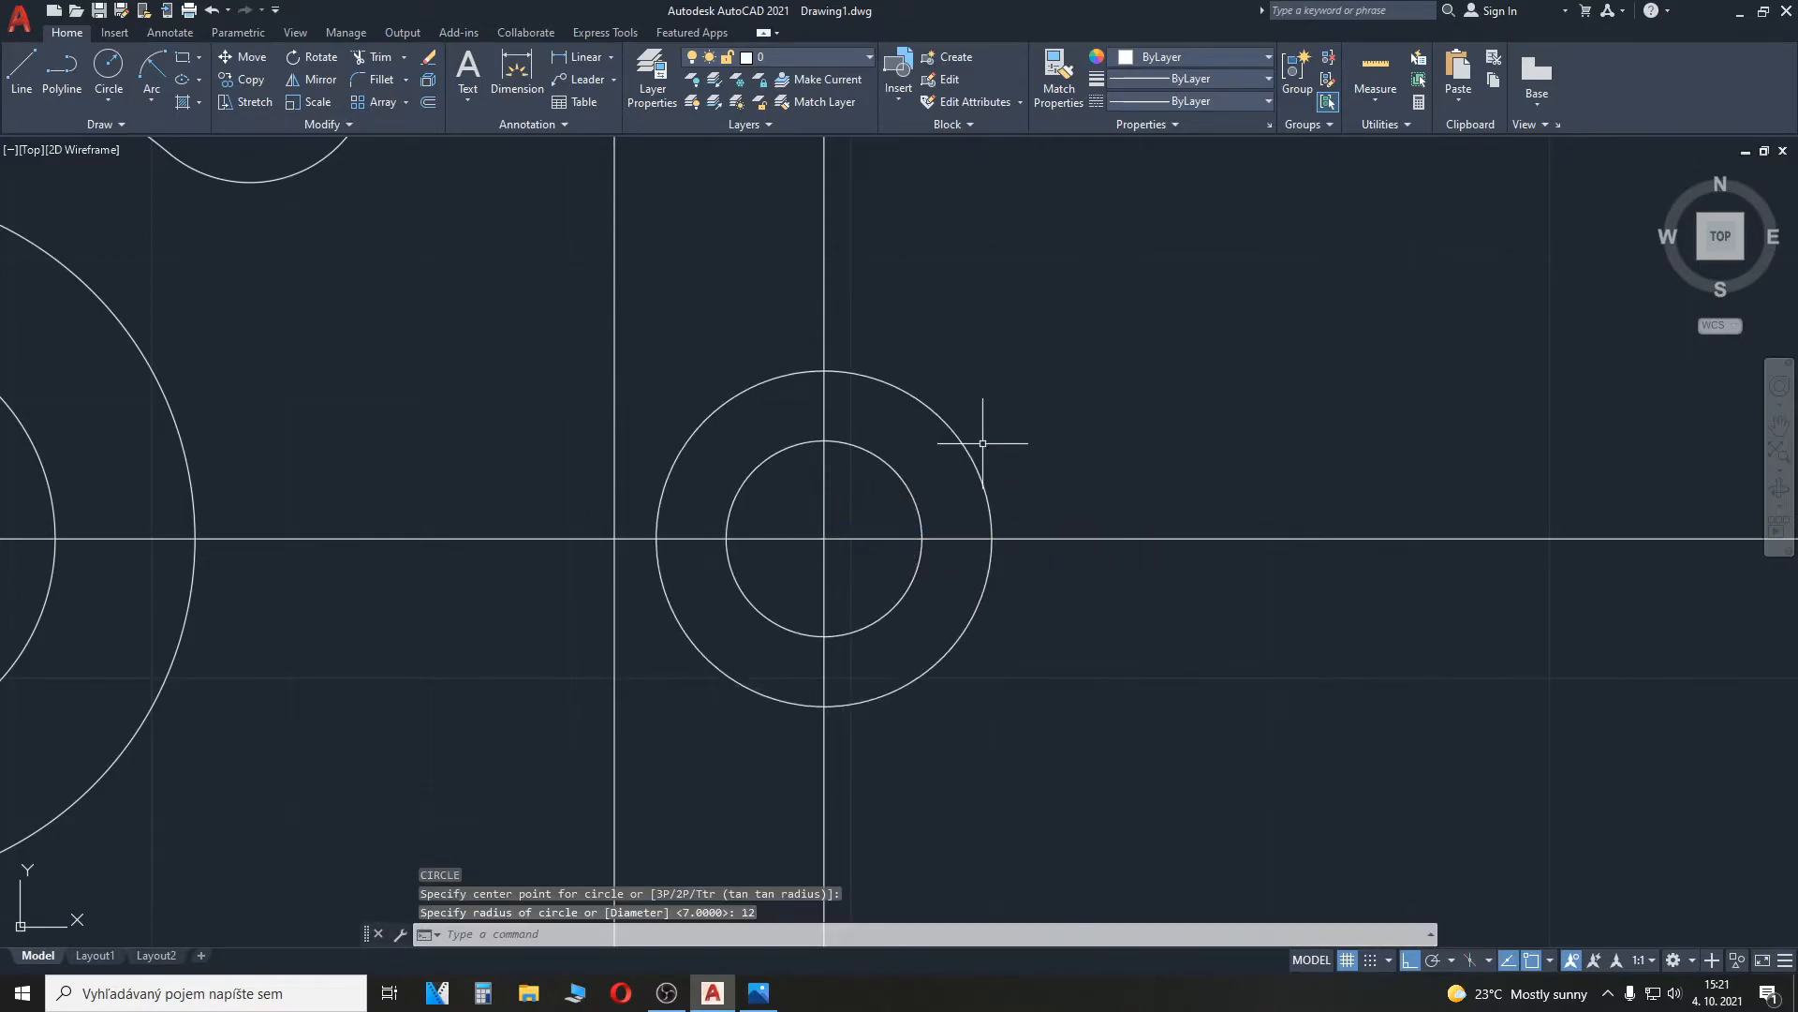
# Step: Copy the radius 7 and radius 12 circles and paste the pair between the hub and the originals
pyautogui.click(873, 458)
pyautogui.click(910, 389)
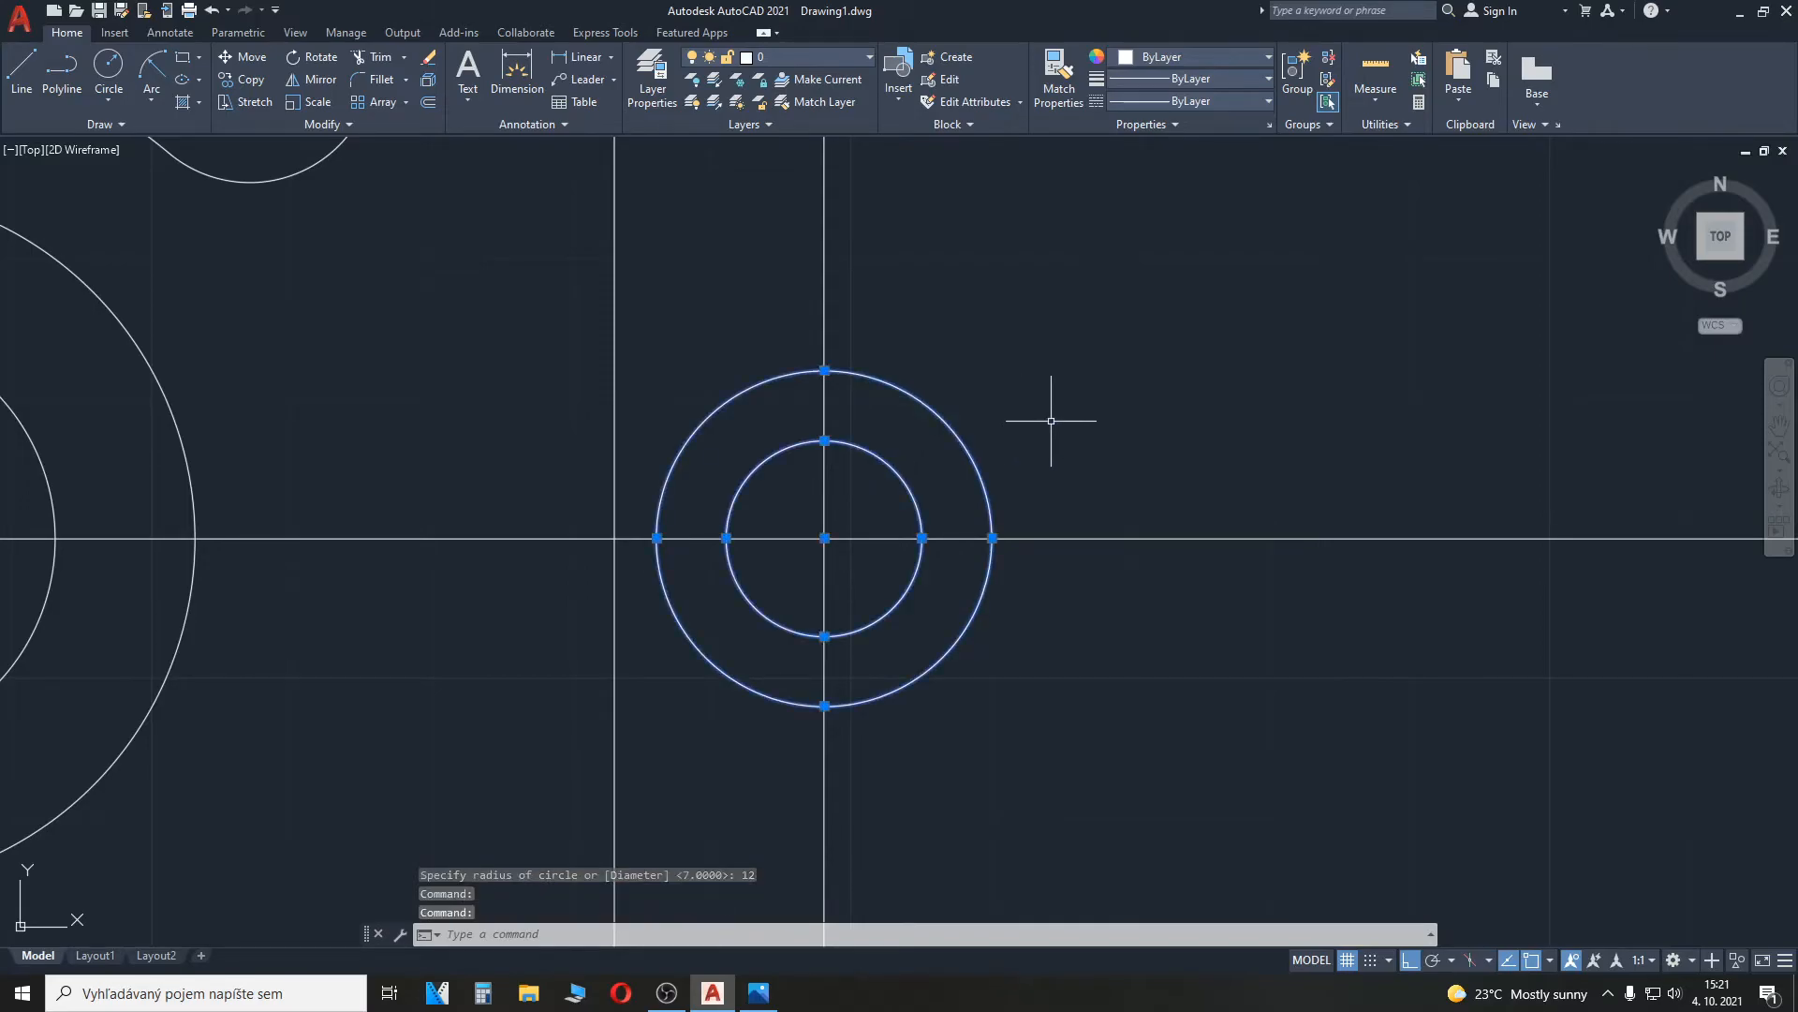
pyautogui.hotkey('ctrl', 'c')
pyautogui.hotkey('ctrl', 'v')
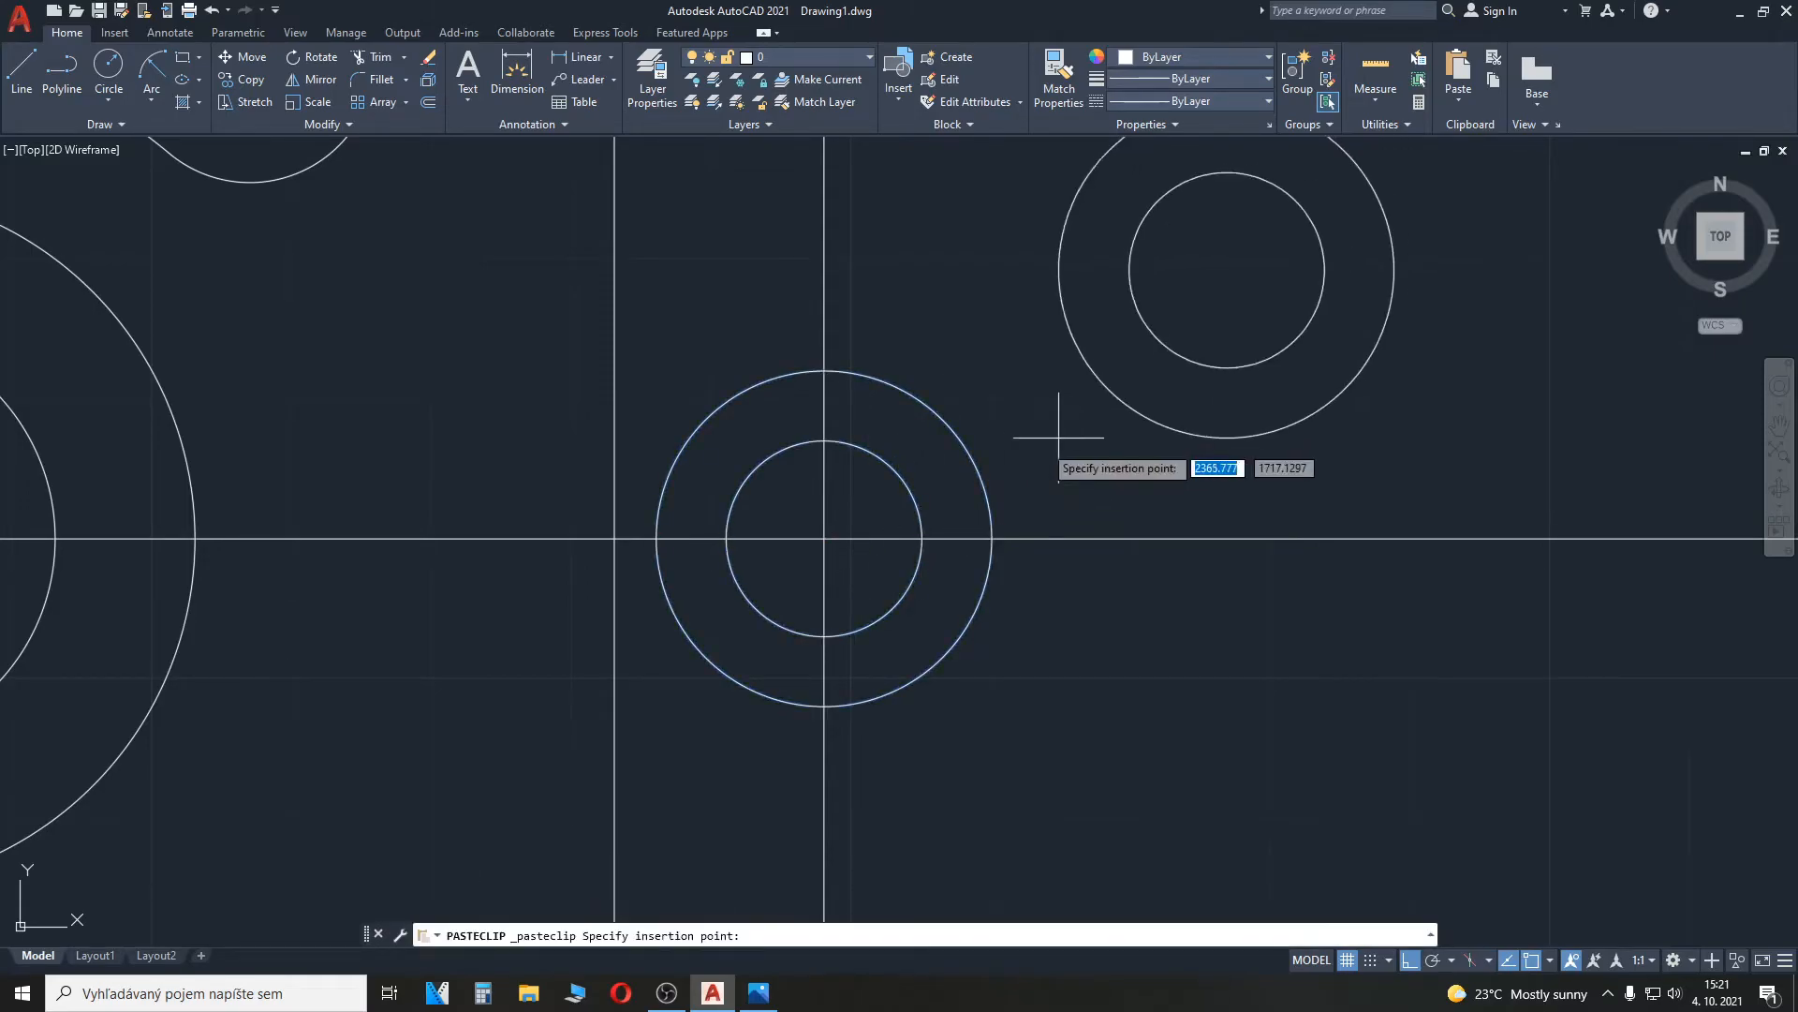
pyautogui.click(255, 744)
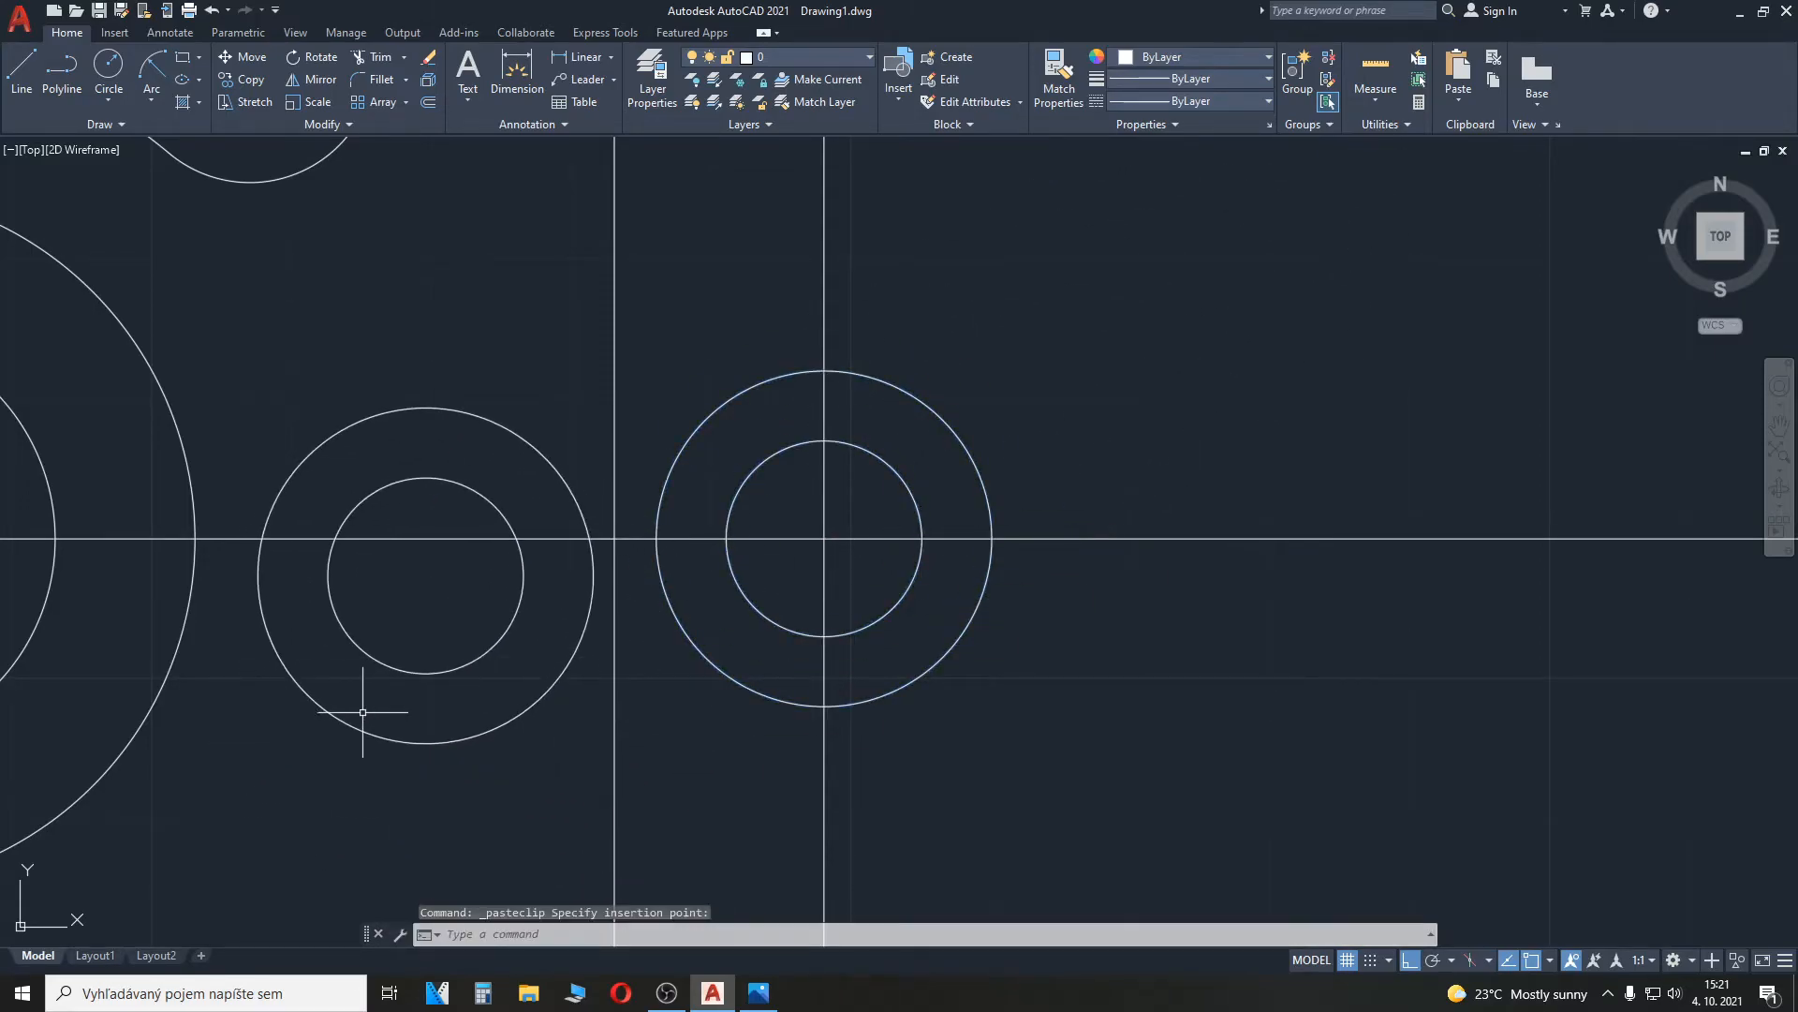
# Step: Move the pasted circles by their centre onto the intersection of the middle vertical line and the horizontal centreline
pyautogui.click(371, 661)
pyautogui.write('M')
pyautogui.press('Return')
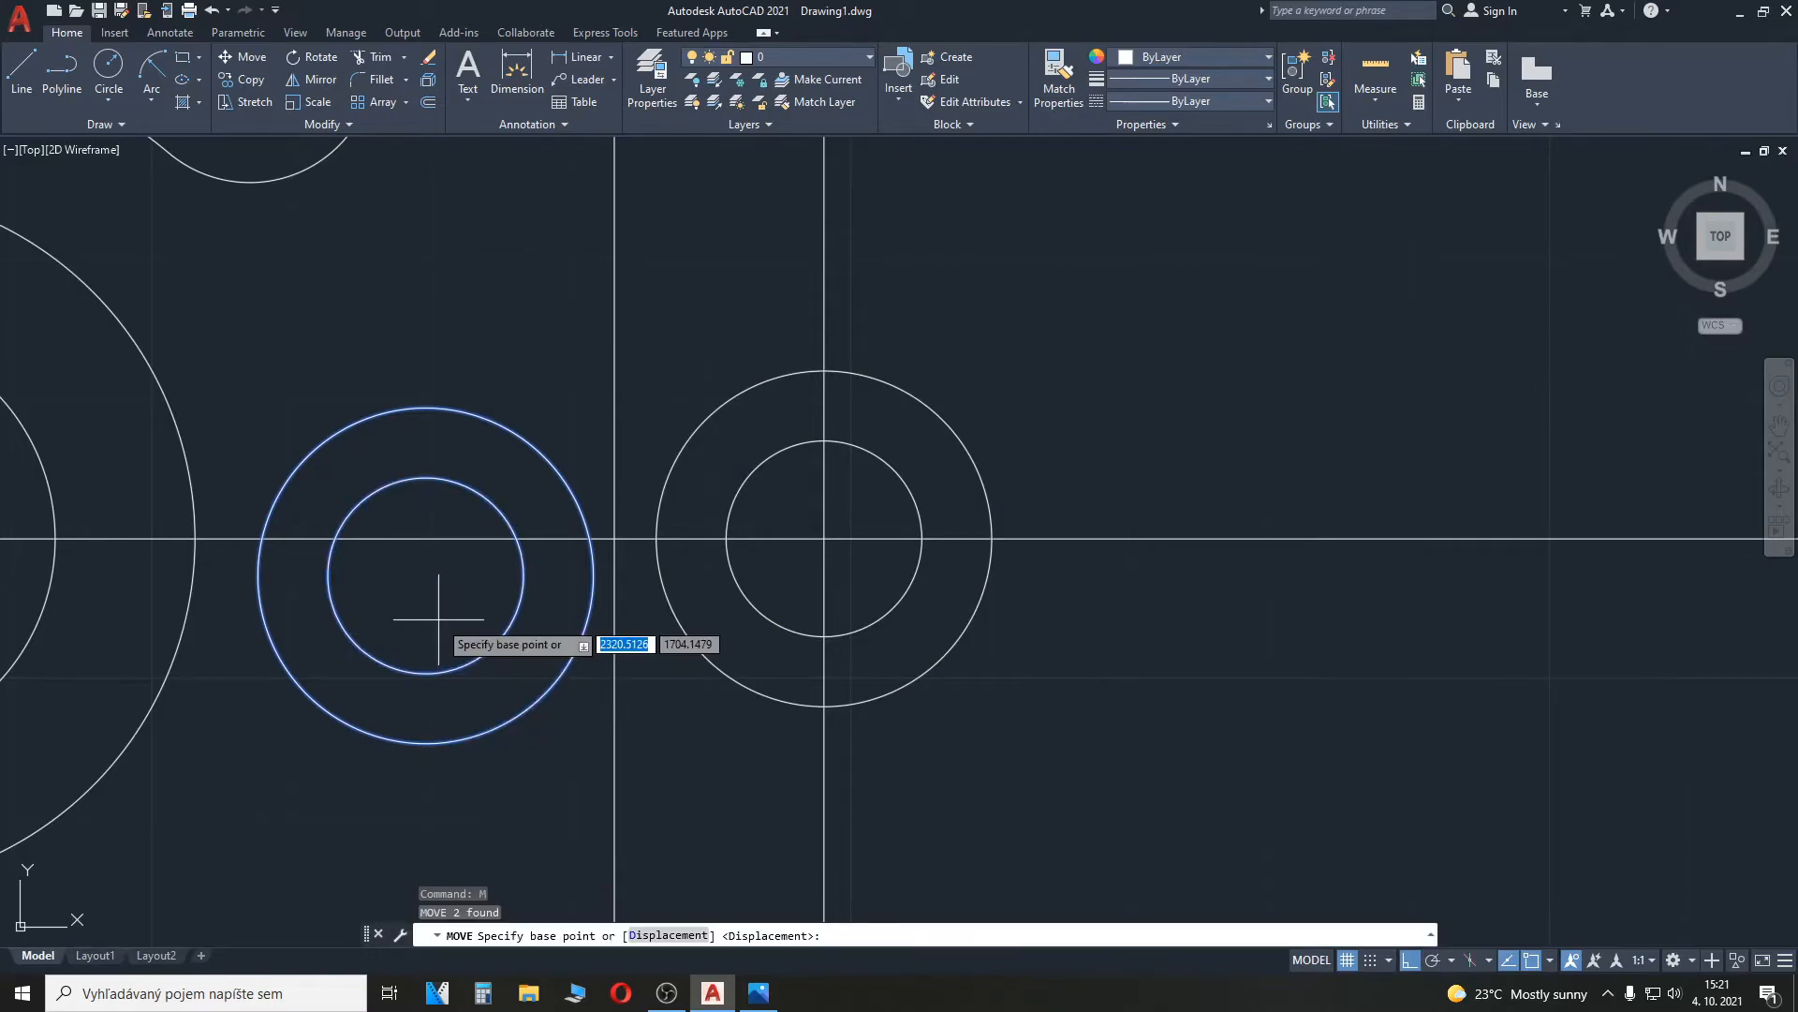
pyautogui.click(425, 575)
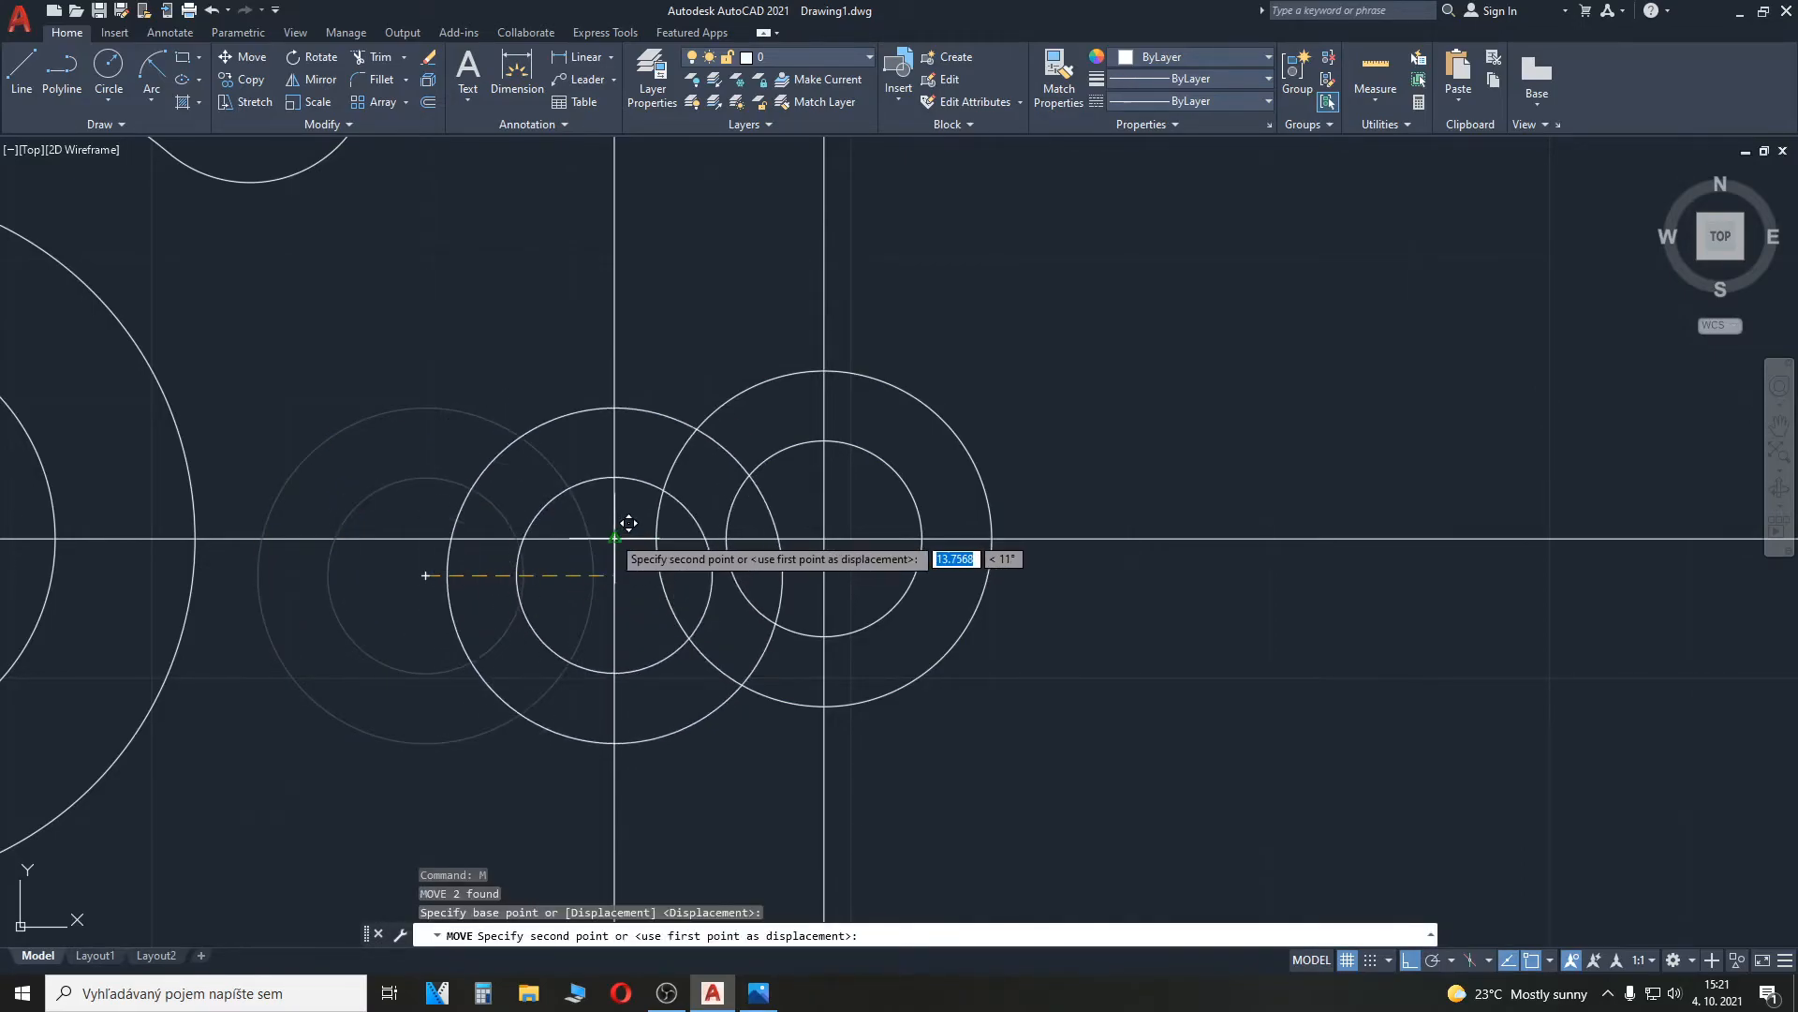
pyautogui.click(626, 530)
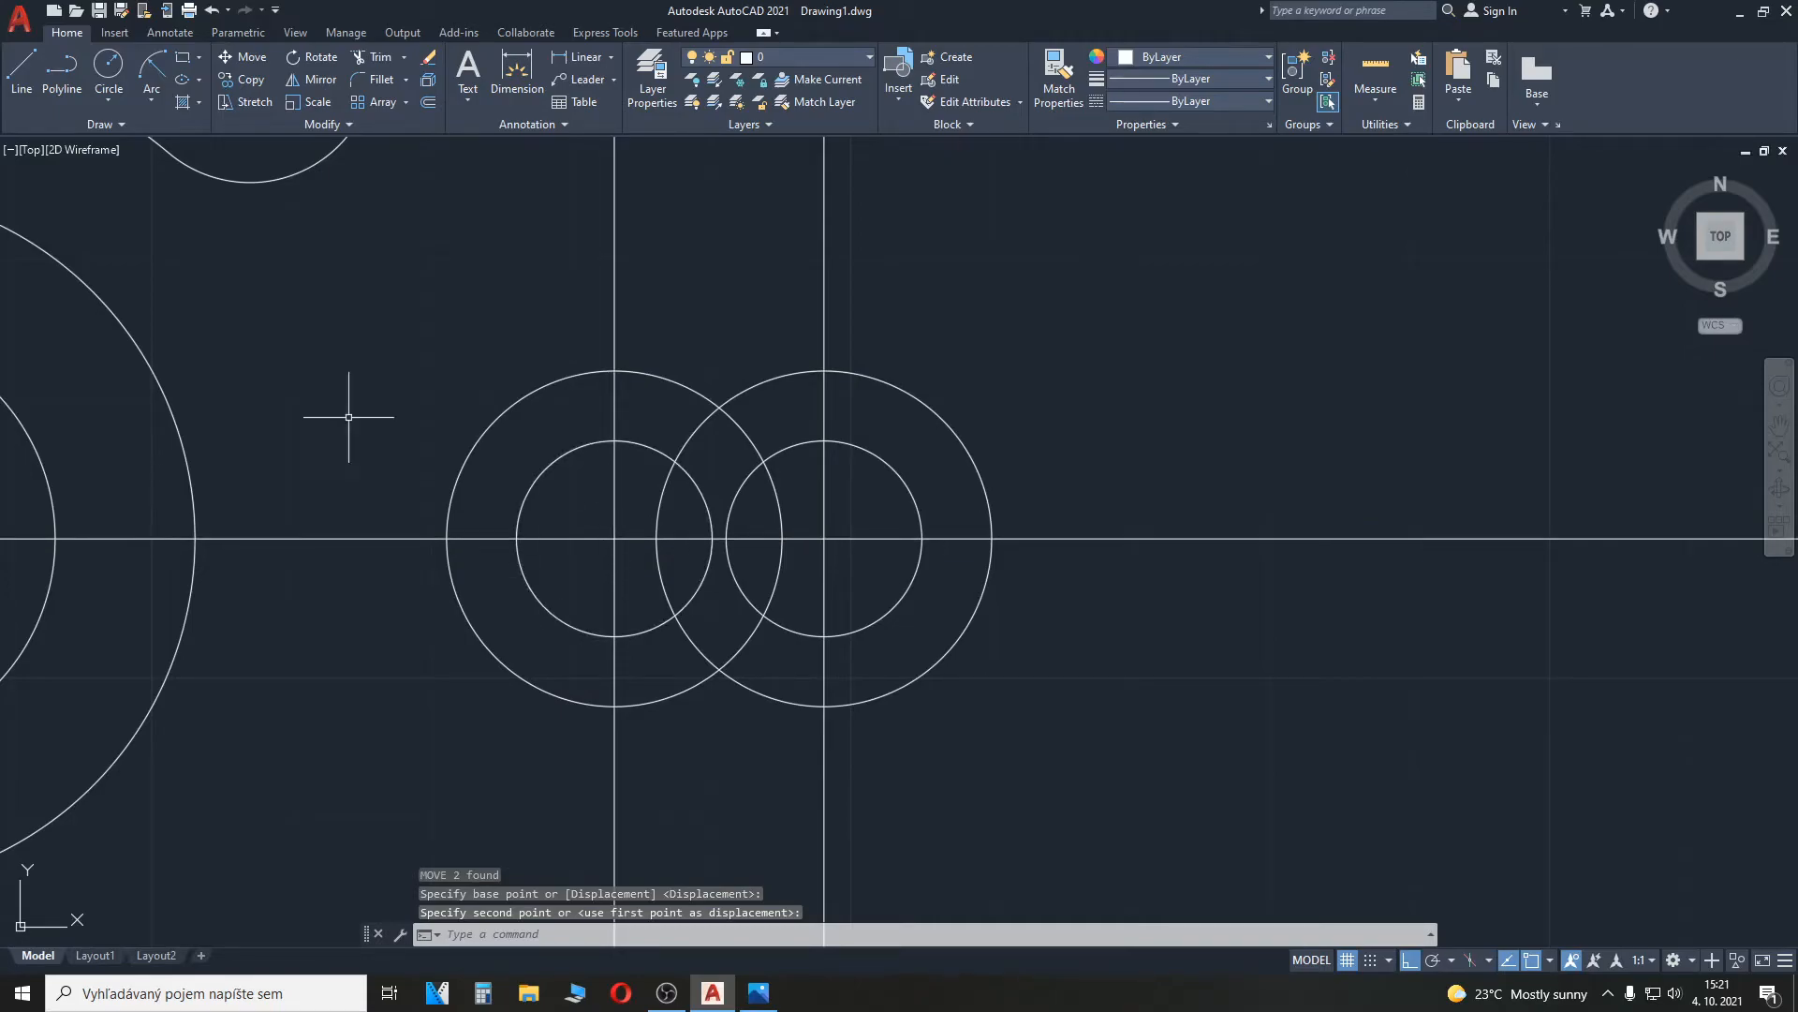
# Step: Draw two horizontal lines about 39 long from the top and bottom of the rightmost radius 12 circle toward the hub
pyautogui.click(23, 73)
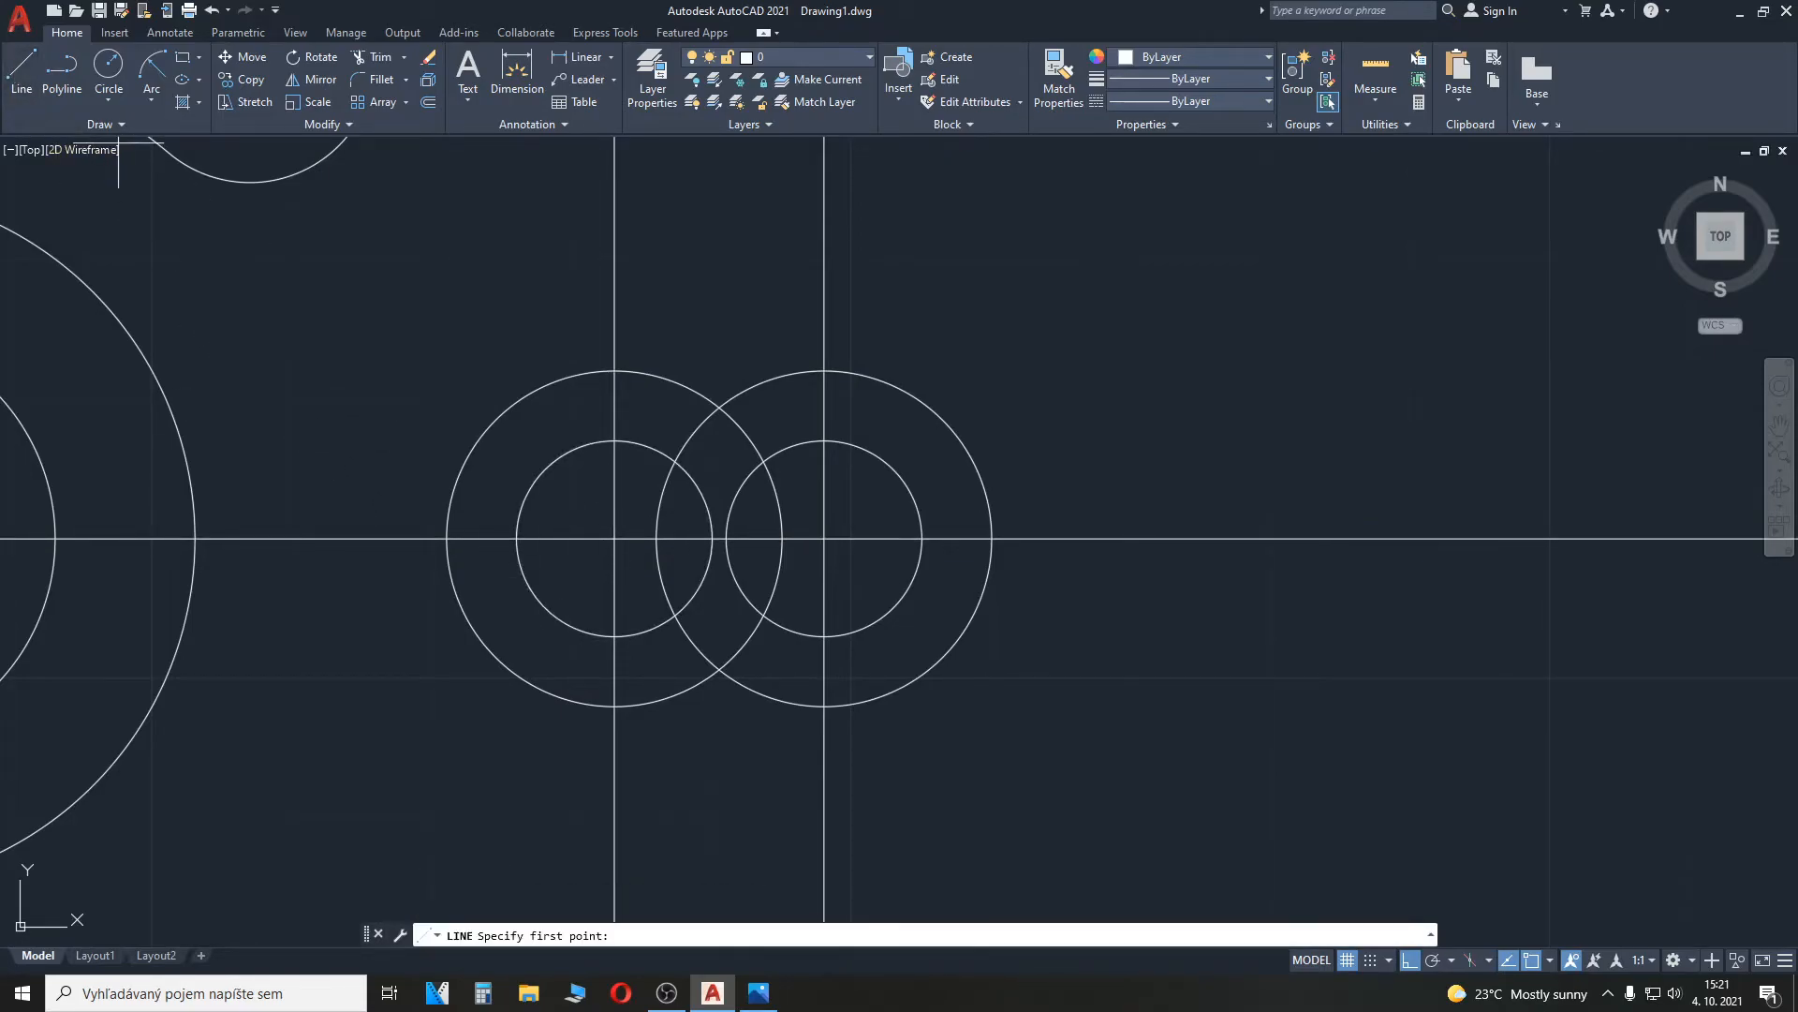
pyautogui.click(825, 371)
pyautogui.moveTo(209, 382); pyautogui.dragTo(535, 388, button='middle')
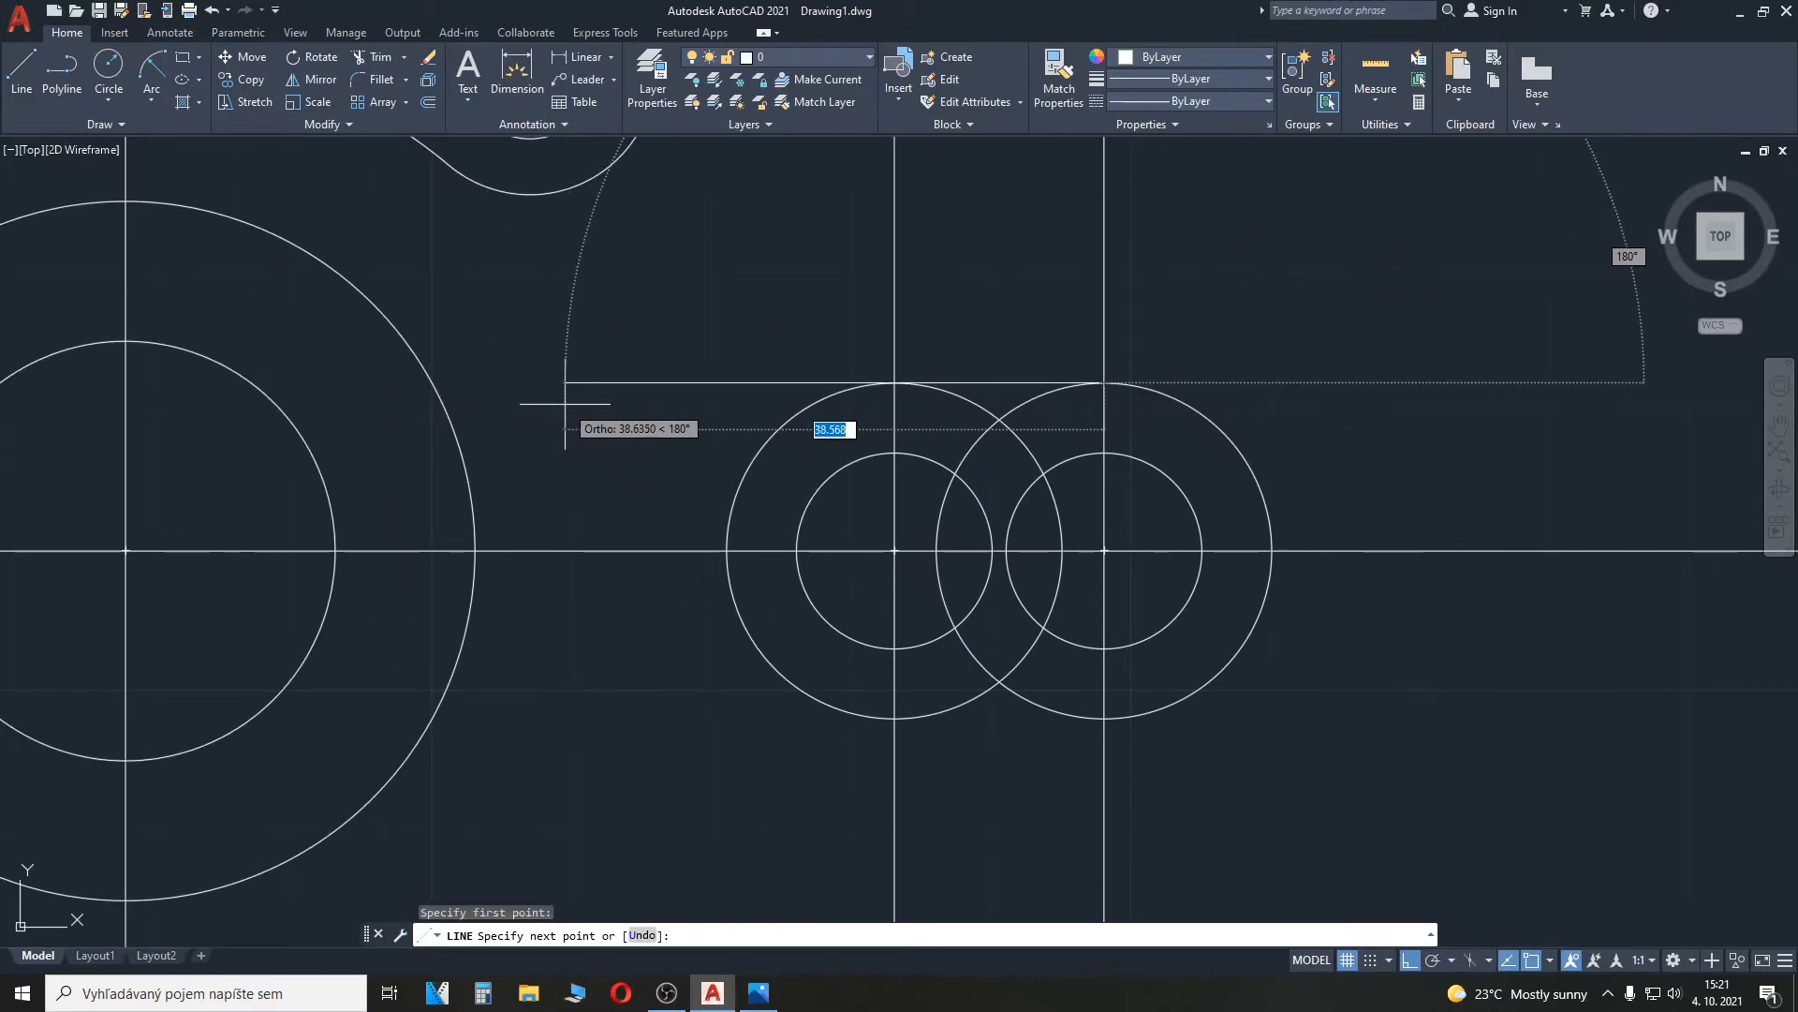
pyautogui.click(565, 384)
pyautogui.press('Escape')
pyautogui.click(27, 99)
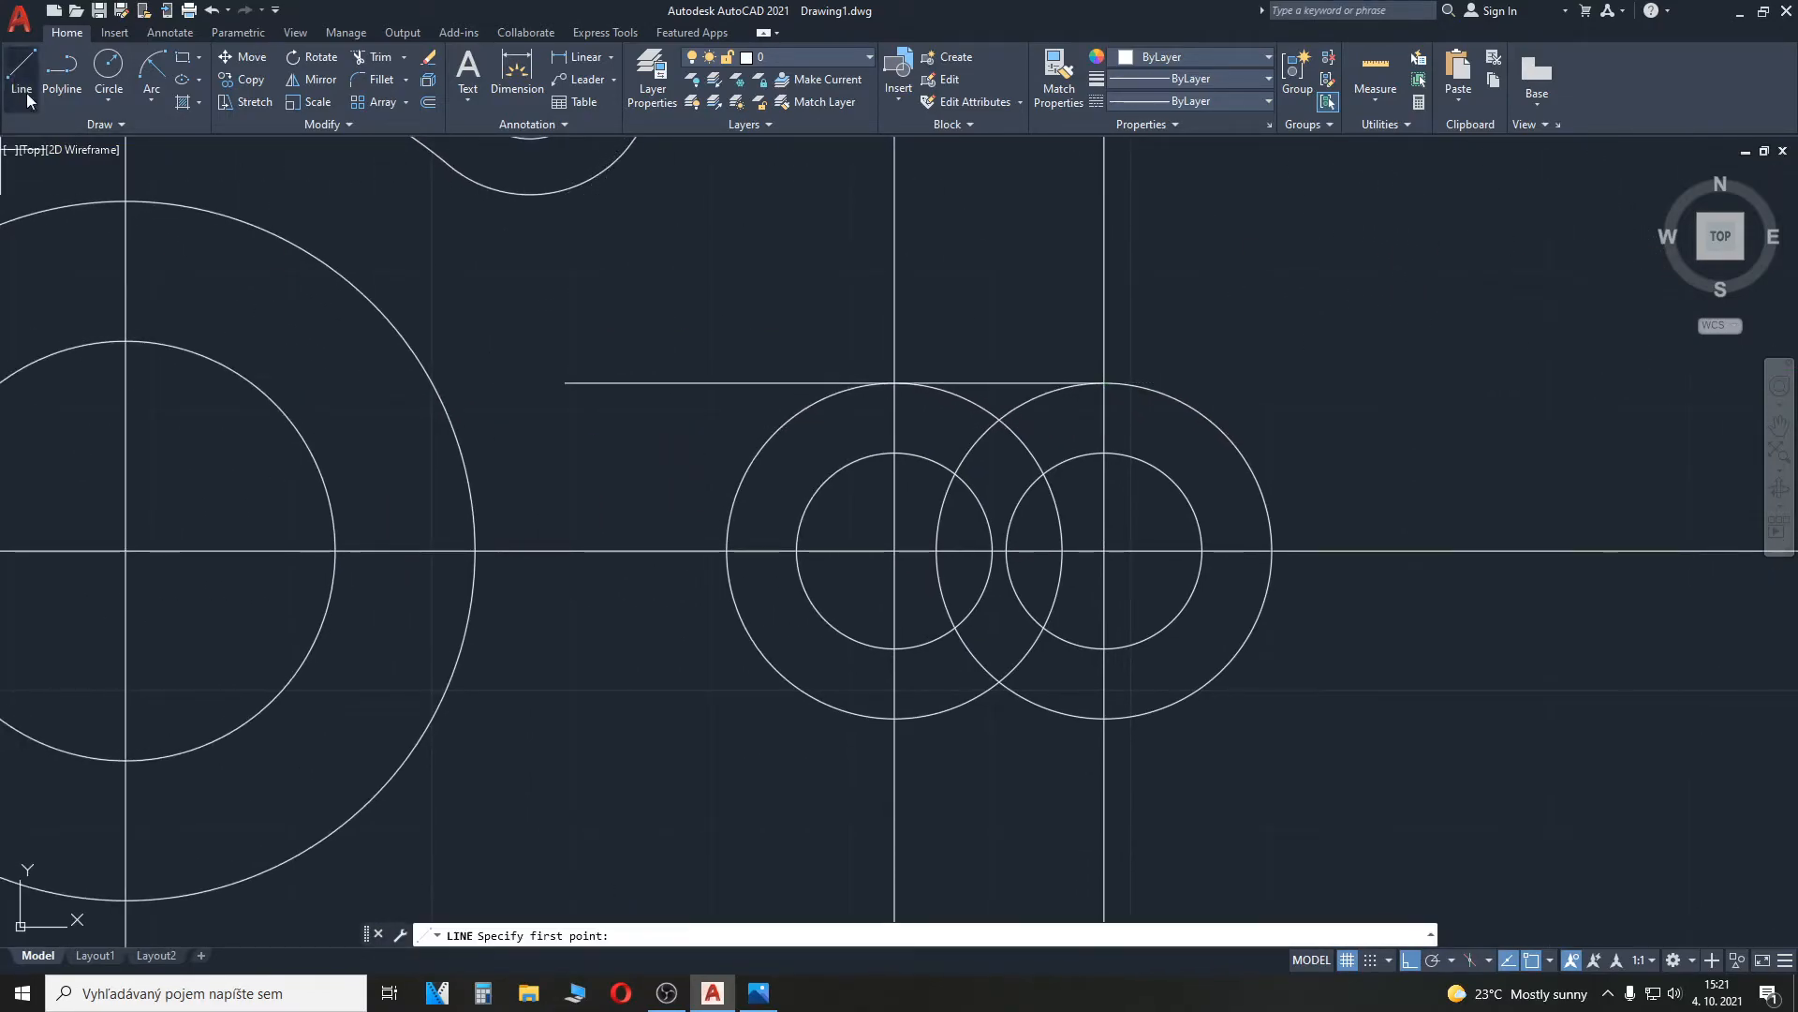
pyautogui.click(1104, 718)
pyautogui.click(552, 737)
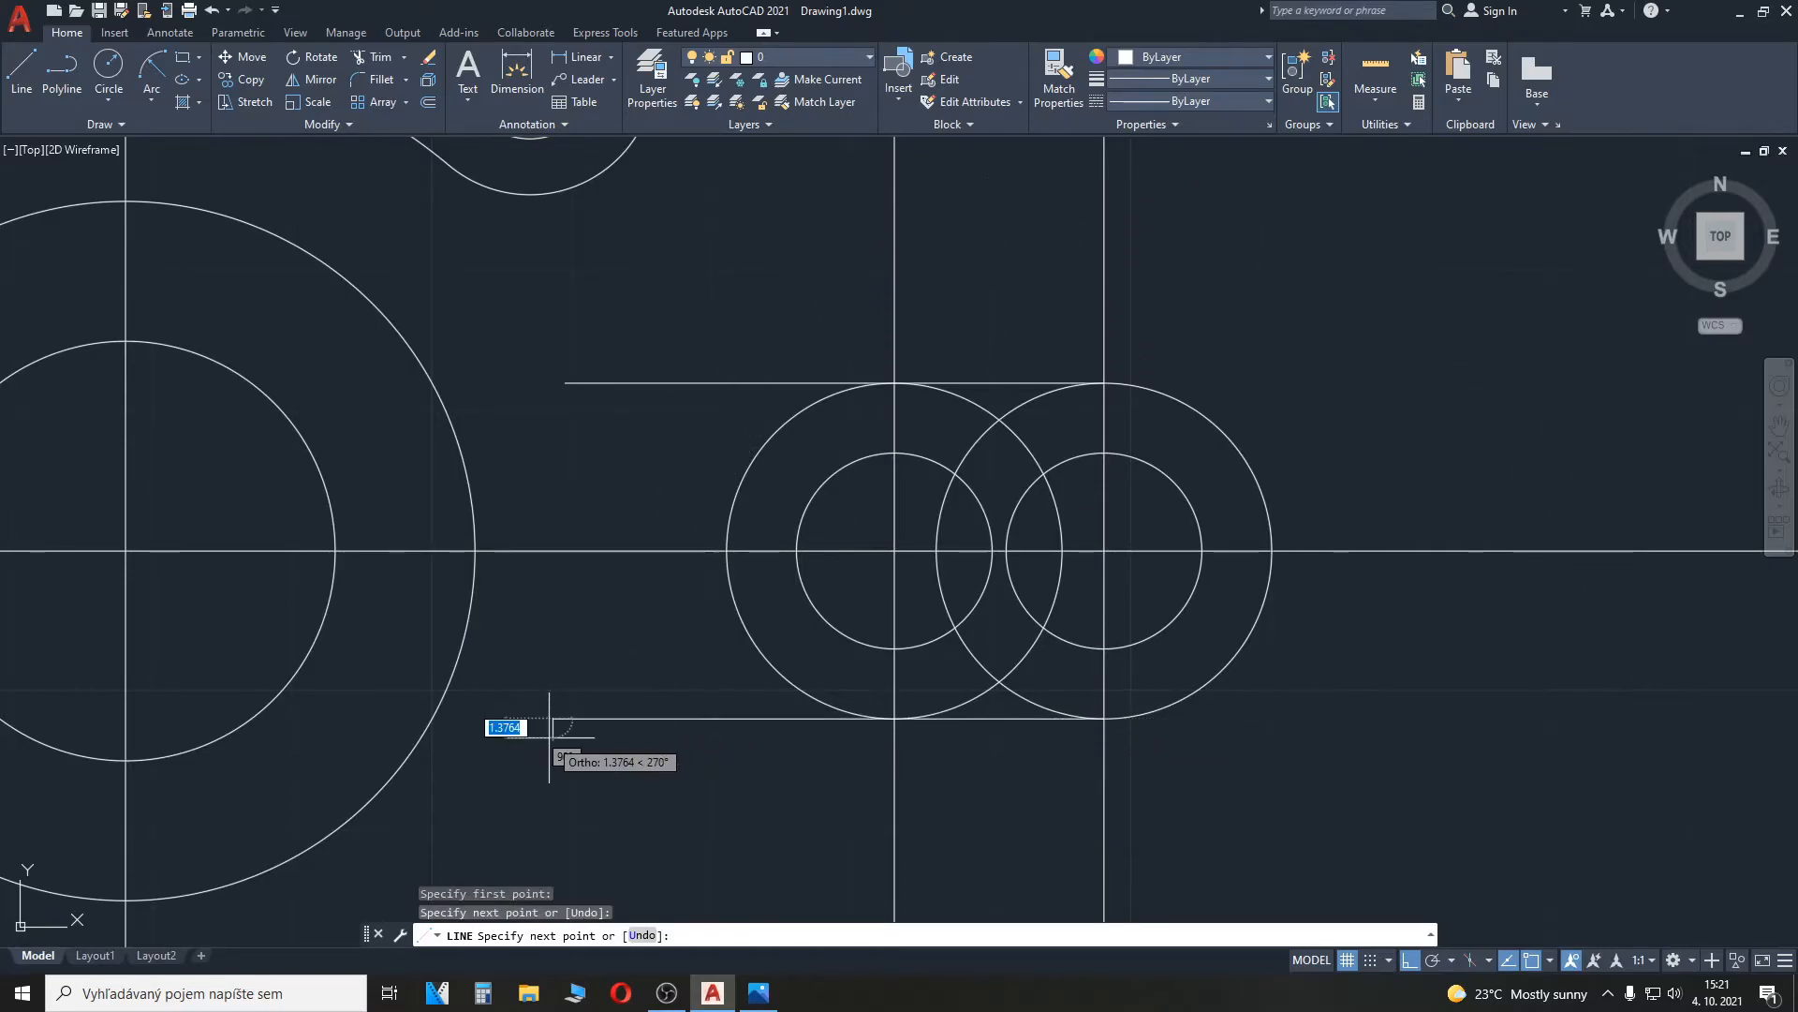
pyautogui.press('Escape')
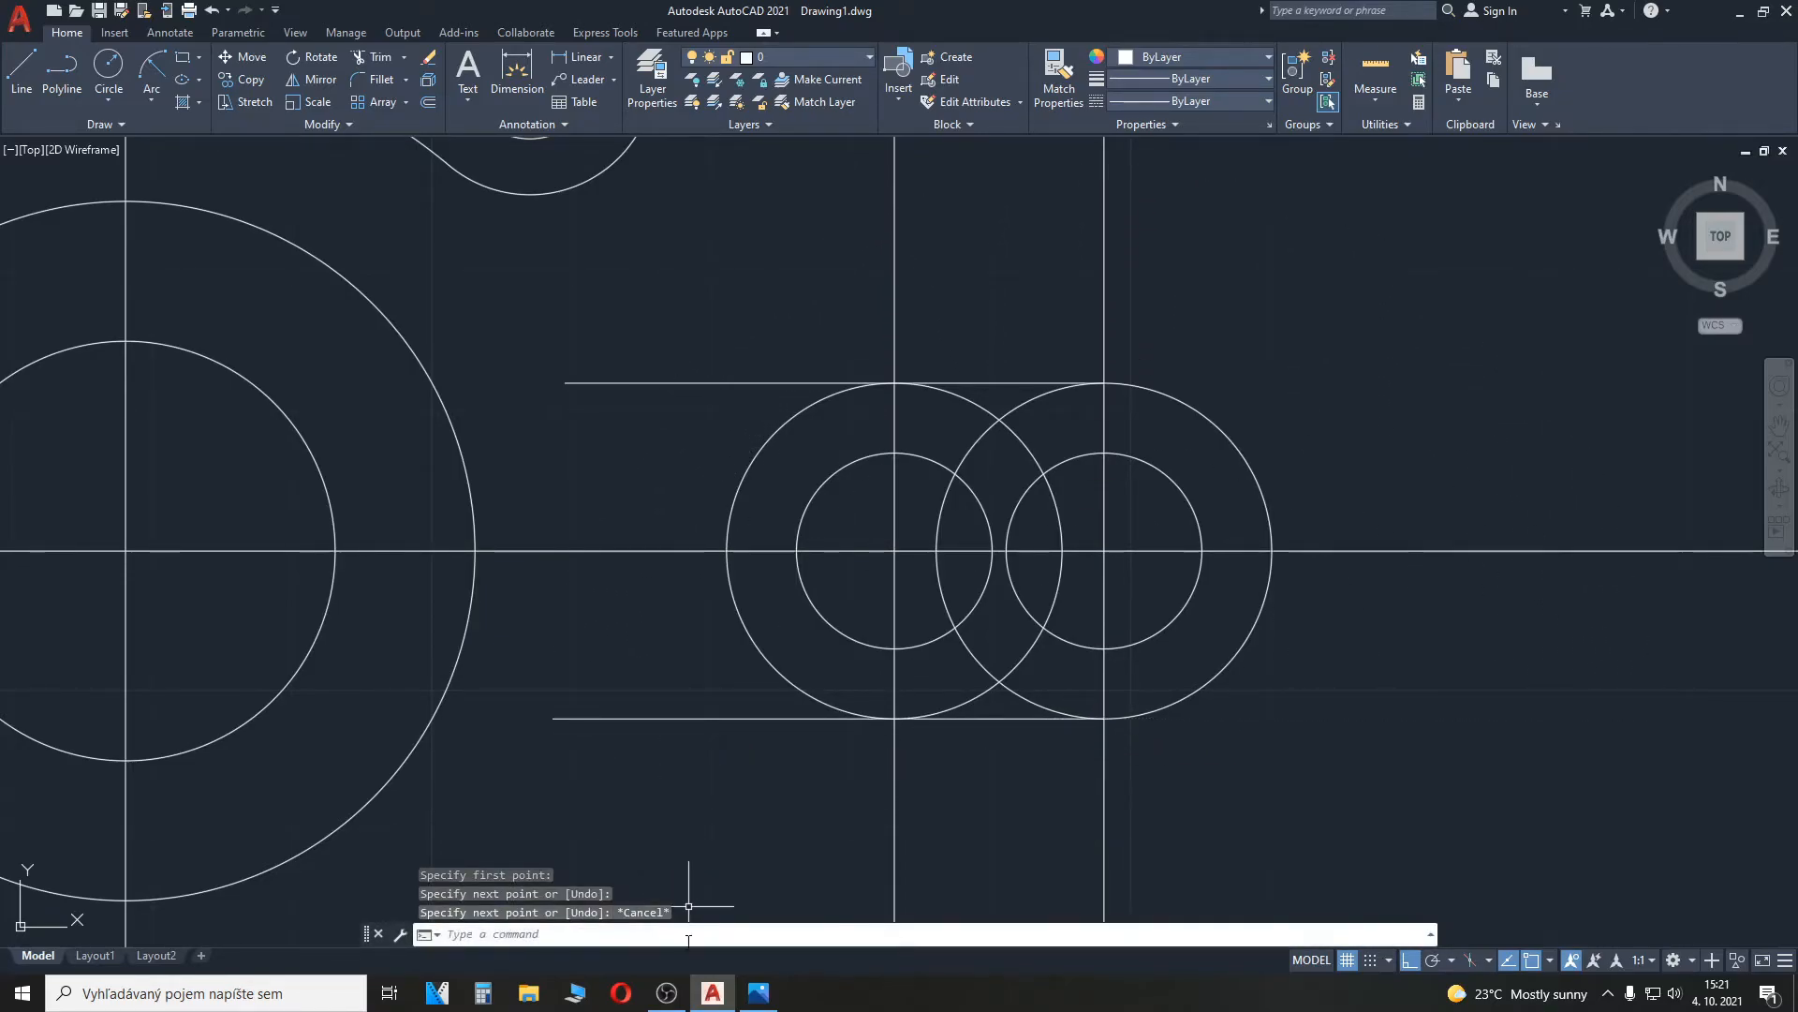
# Step: Trim the upper overlapping portions of the arm's circles between the two offset vertical lines
pyautogui.moveTo(707, 811); pyautogui.dragTo(637, 723, button='middle')
pyautogui.write('R')
pyautogui.press('Return')
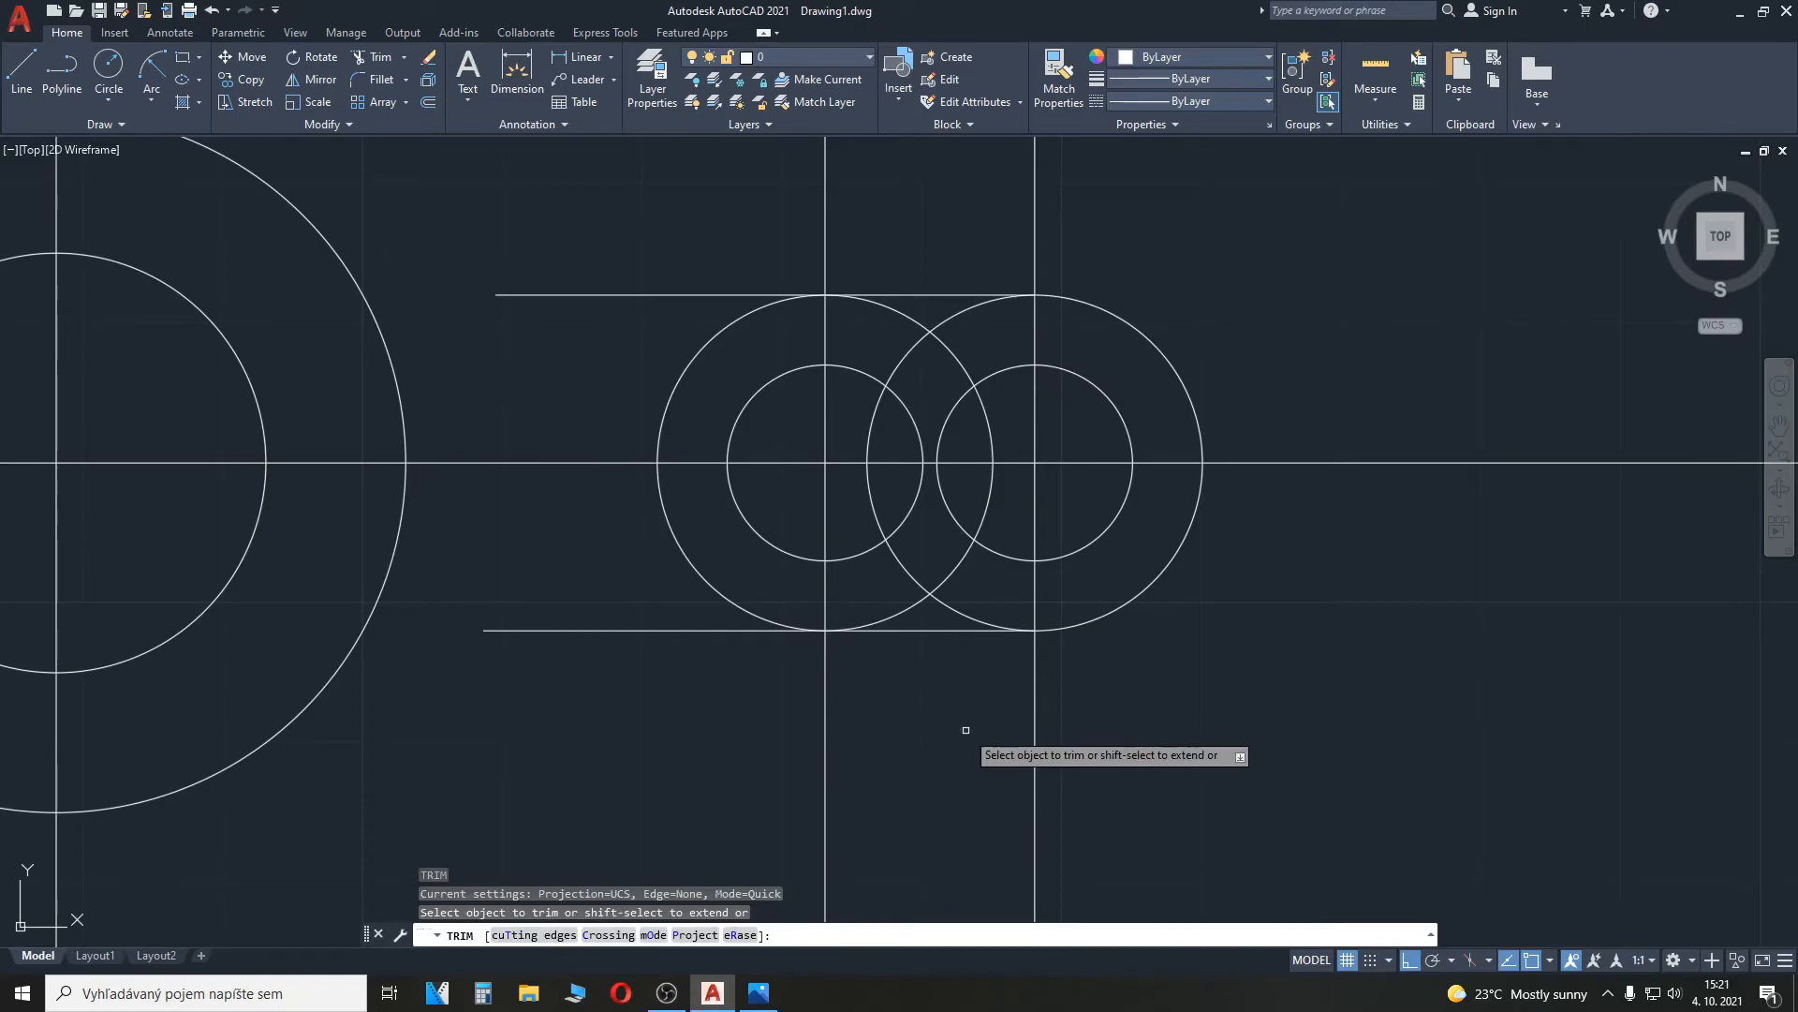
pyautogui.click(974, 592)
pyautogui.click(854, 490)
pyautogui.click(855, 430)
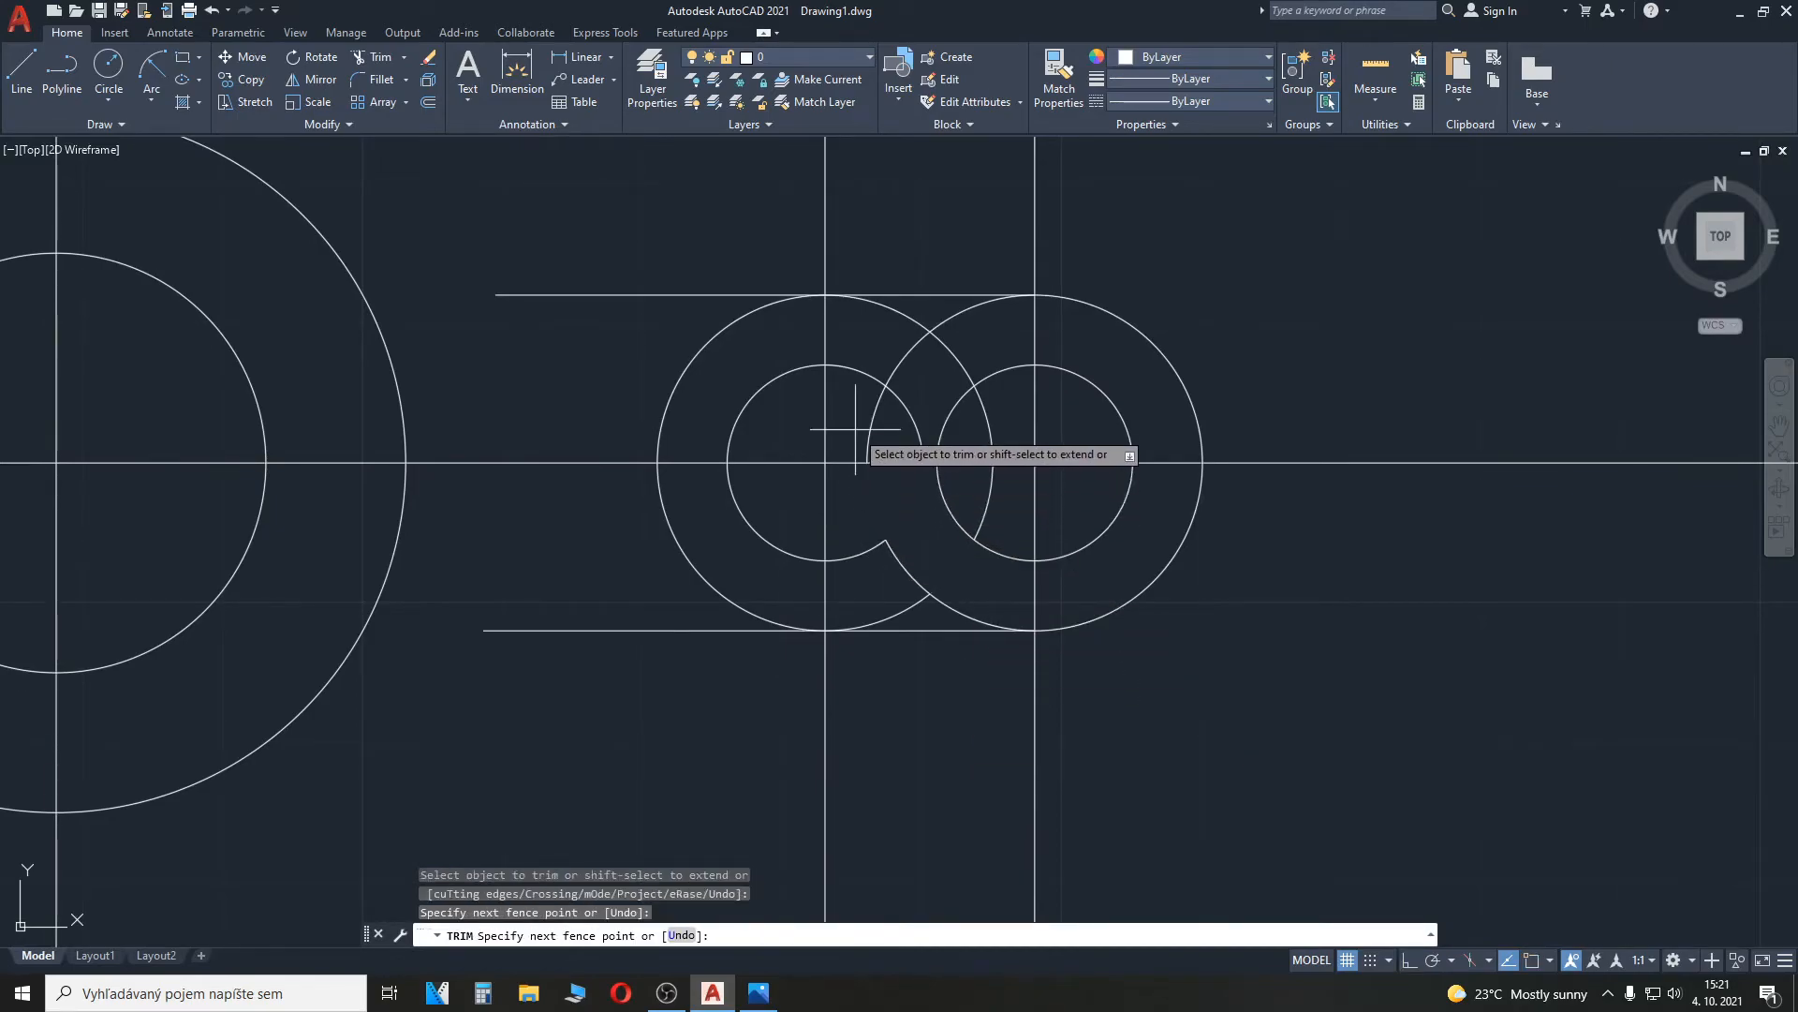
pyautogui.click(992, 419)
pyautogui.click(1000, 412)
pyautogui.click(935, 313)
pyautogui.click(923, 307)
pyautogui.click(841, 383)
pyautogui.click(975, 377)
pyautogui.press('Return')
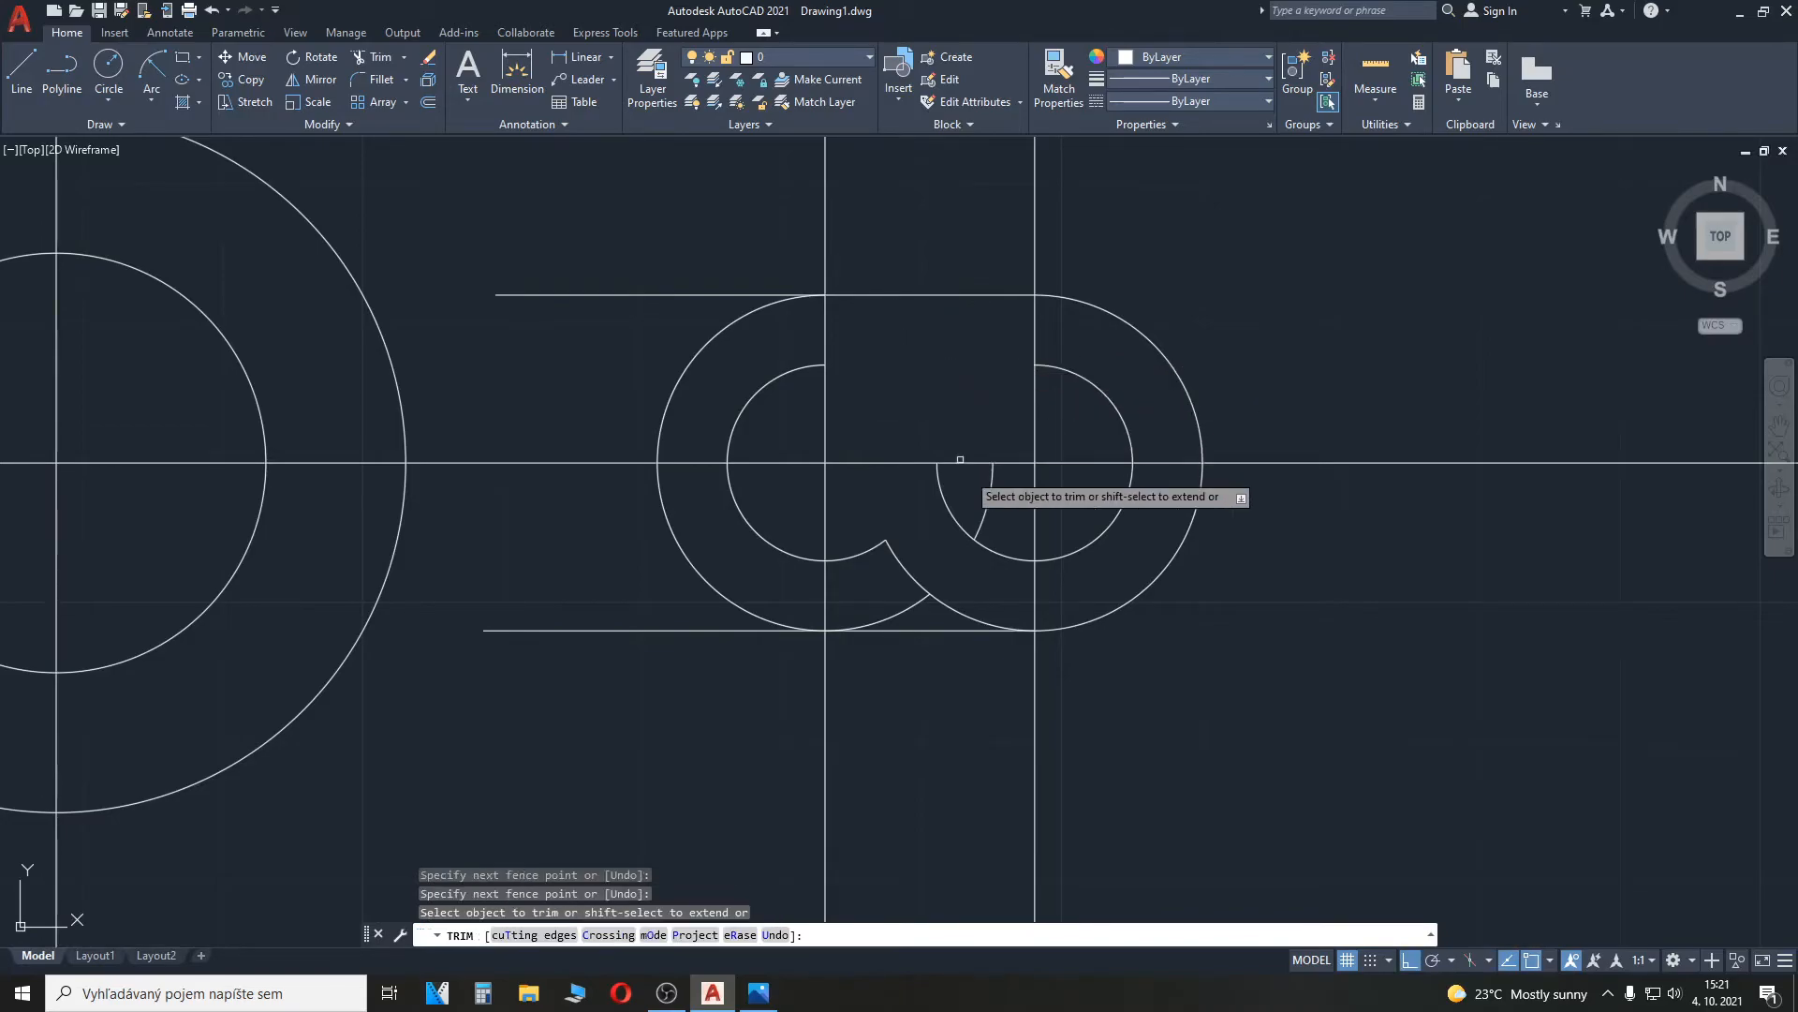
# Step: Trim the remaining lower overlapping arcs between the vertical lines, leaving only the outward-facing semicircles
pyautogui.click(984, 506)
pyautogui.click(950, 492)
pyautogui.click(855, 603)
pyautogui.press('Return')
pyautogui.moveTo(876, 602); pyautogui.dragTo(968, 616)
pyautogui.press('Escape')
# Step: Join the upper and lower ends of the two radius 7 semicircles with horizontal lines to close the inner slot
pyautogui.scroll(-2, 875, 567)
pyautogui.scroll(4, 924, 511)
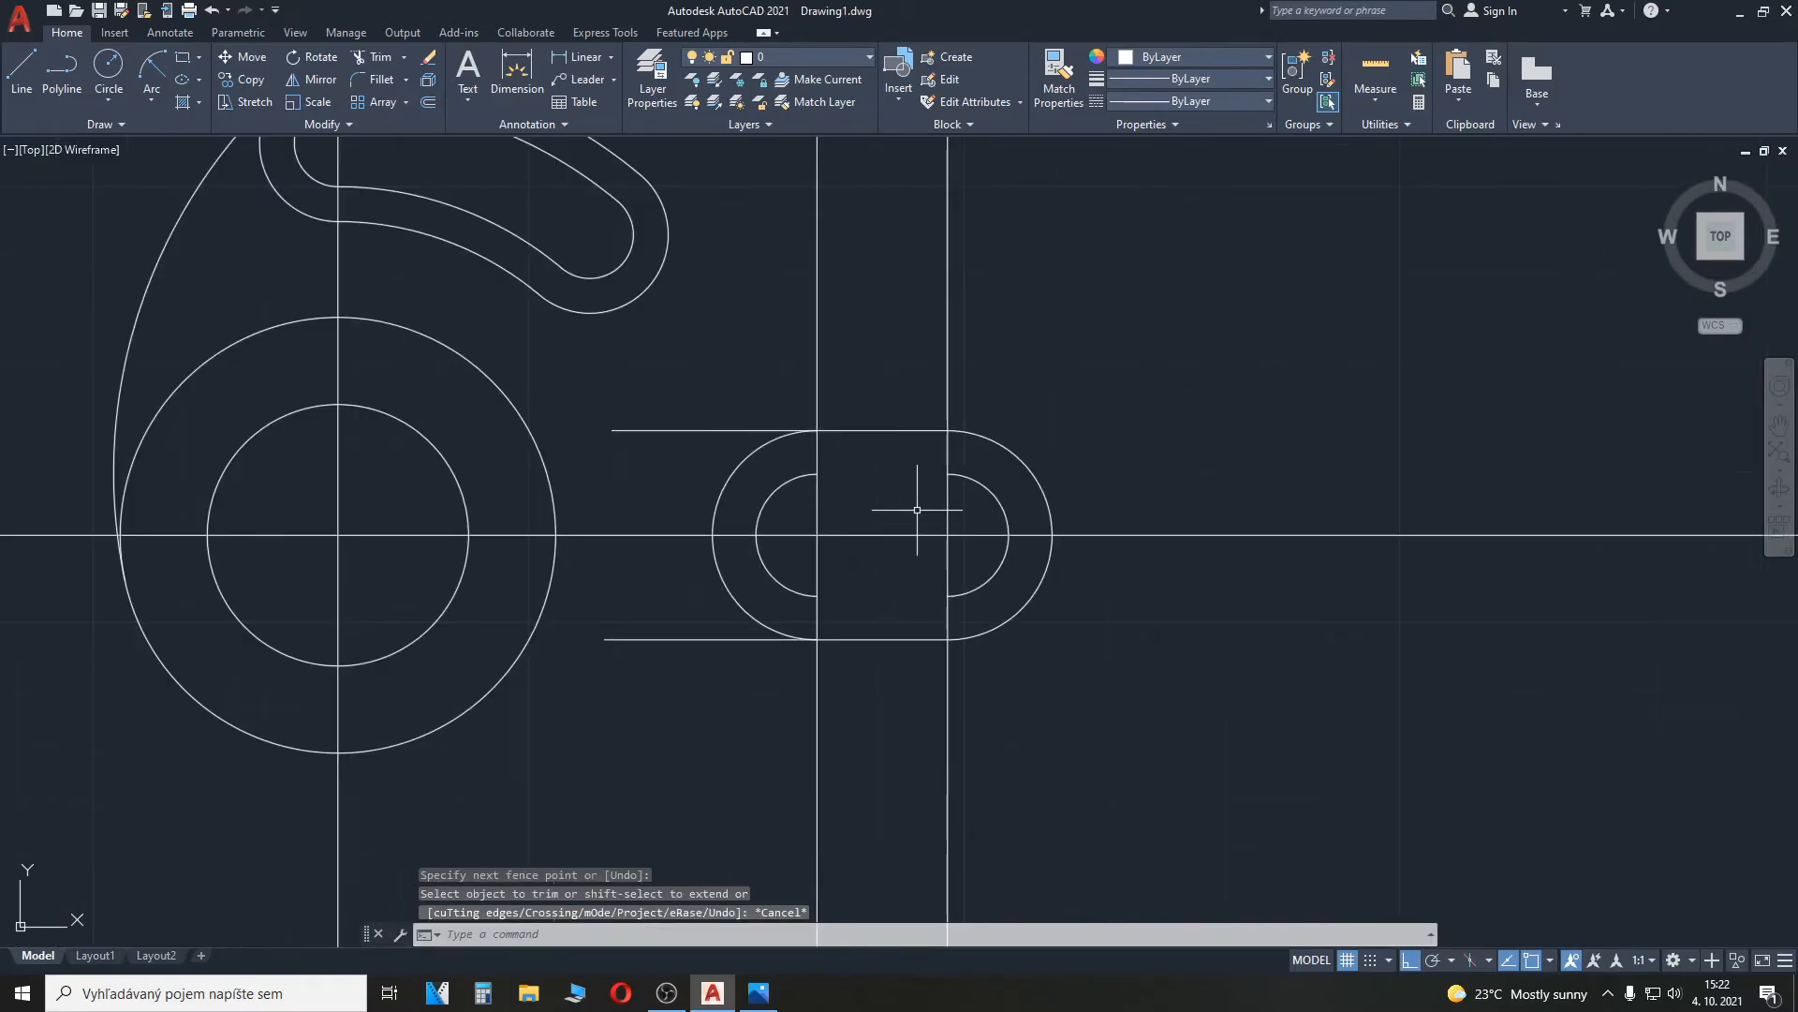
pyautogui.write('l')
pyautogui.press('Return')
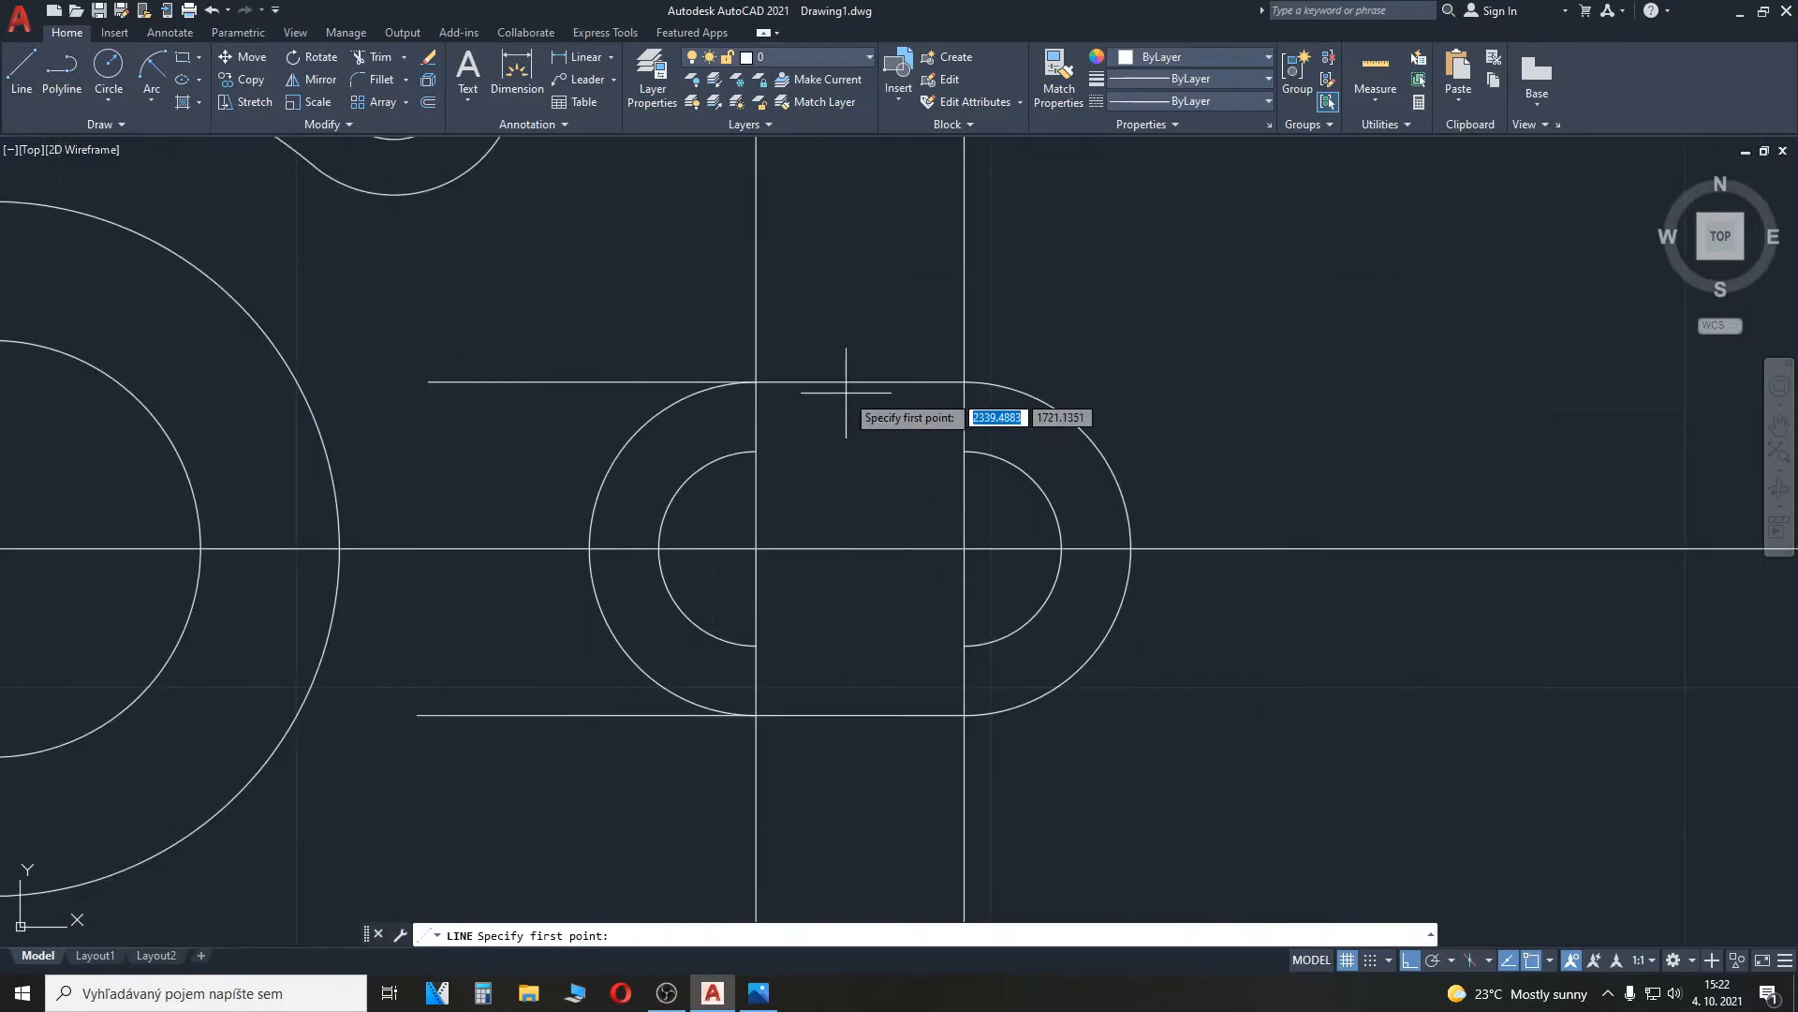
pyautogui.click(756, 452)
pyautogui.click(965, 451)
pyautogui.press('Return')
pyautogui.press('Return')
pyautogui.click(757, 644)
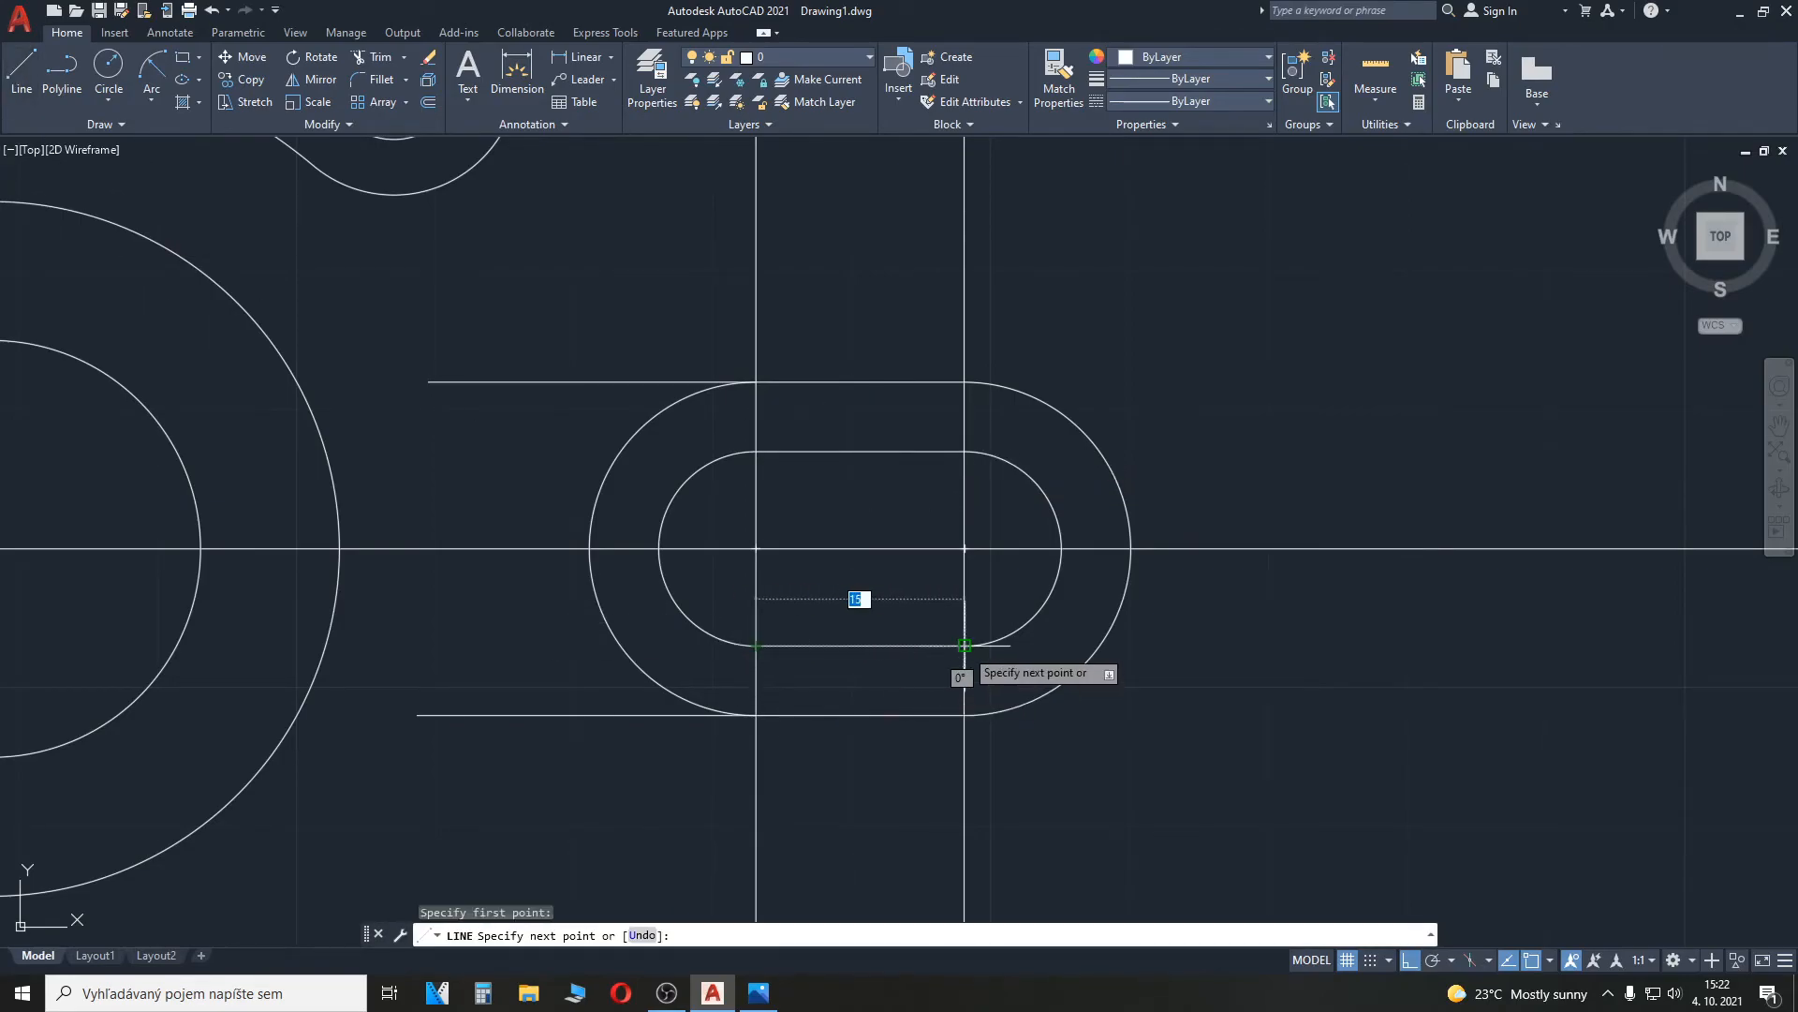
pyautogui.press('Escape')
# Step: Extend the arm's upper and lower horizontal lines to the hub's outer circle
pyautogui.scroll(-2, 590, 548)
pyautogui.moveTo(507, 563); pyautogui.dragTo(768, 593, button='middle')
pyautogui.click(672, 469)
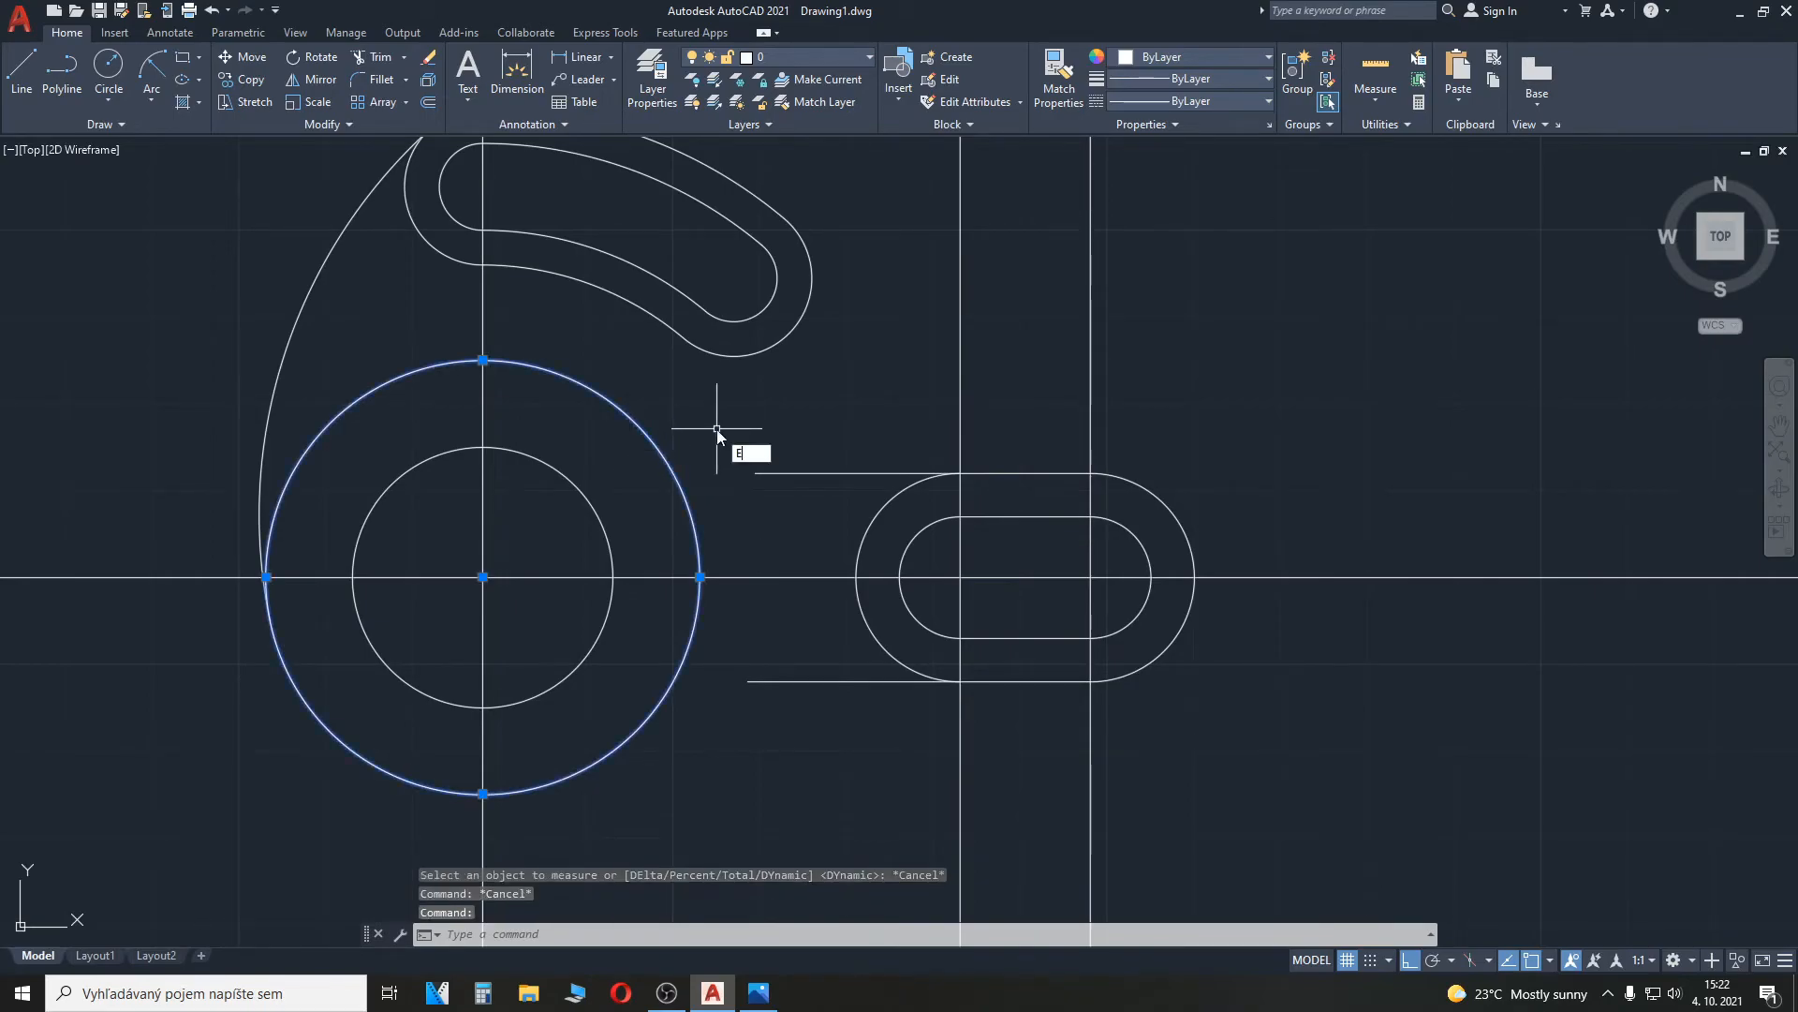
pyautogui.press('Return')
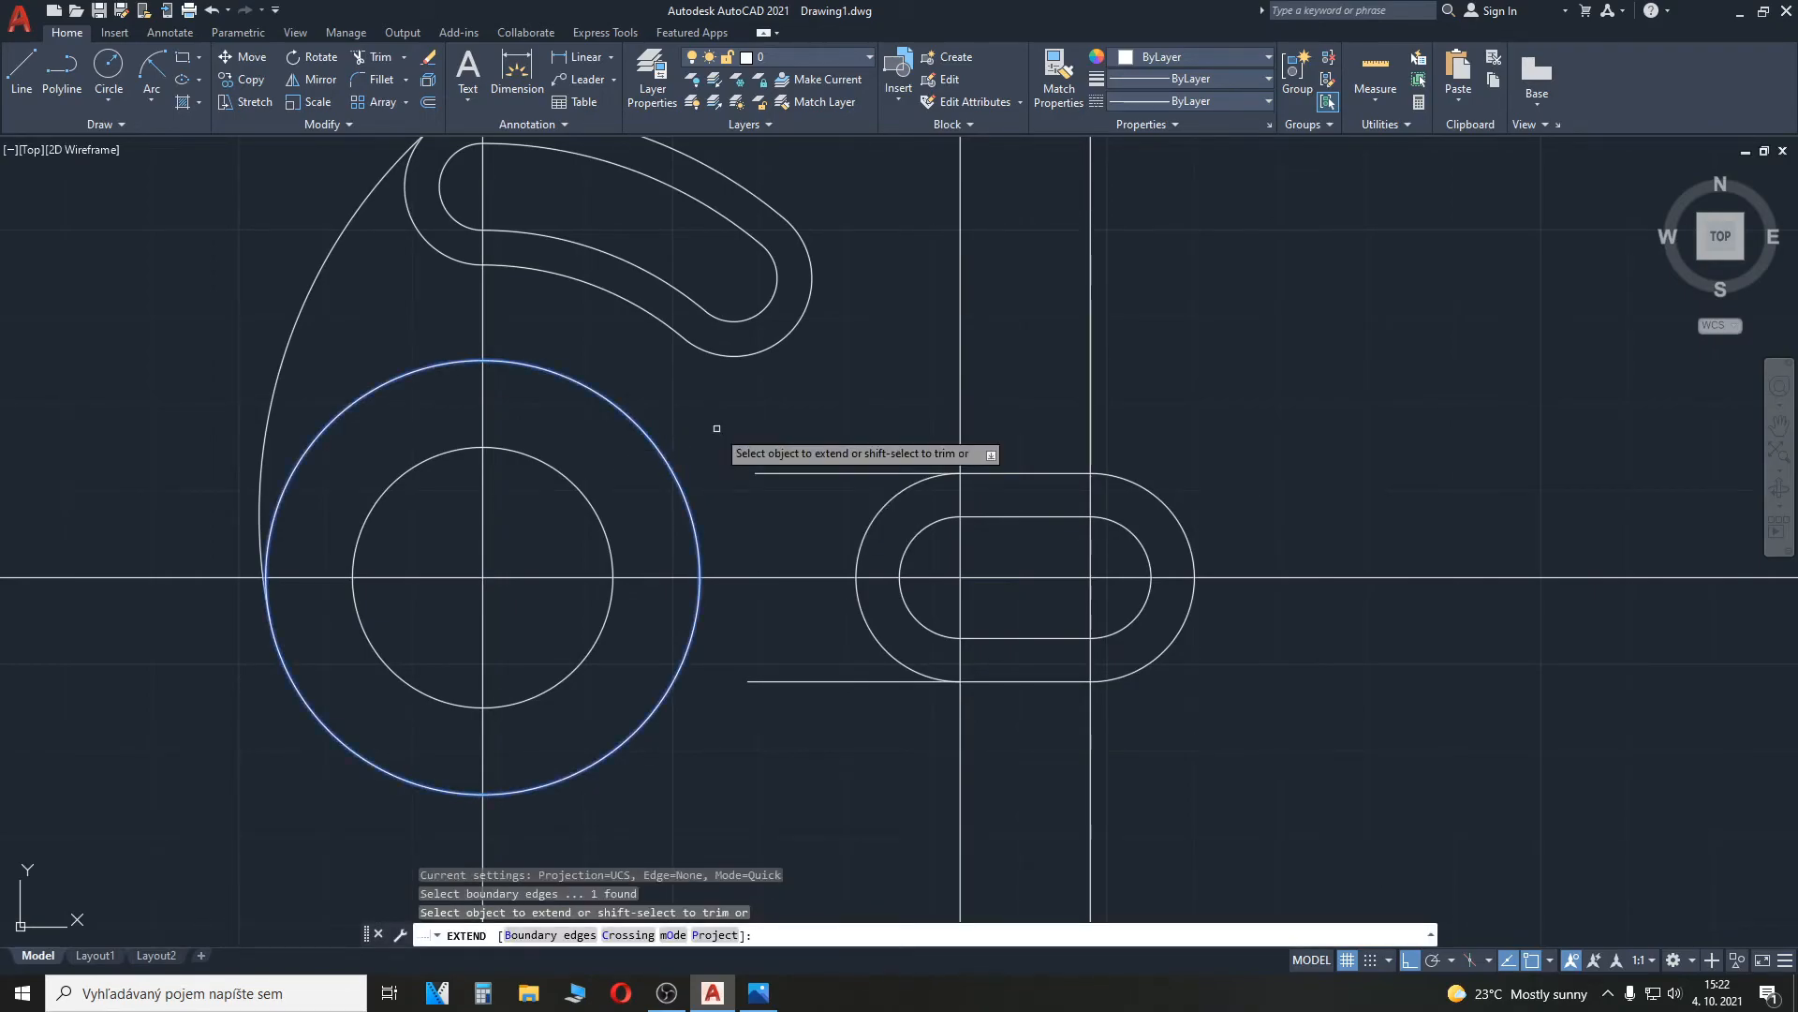
pyautogui.click(776, 475)
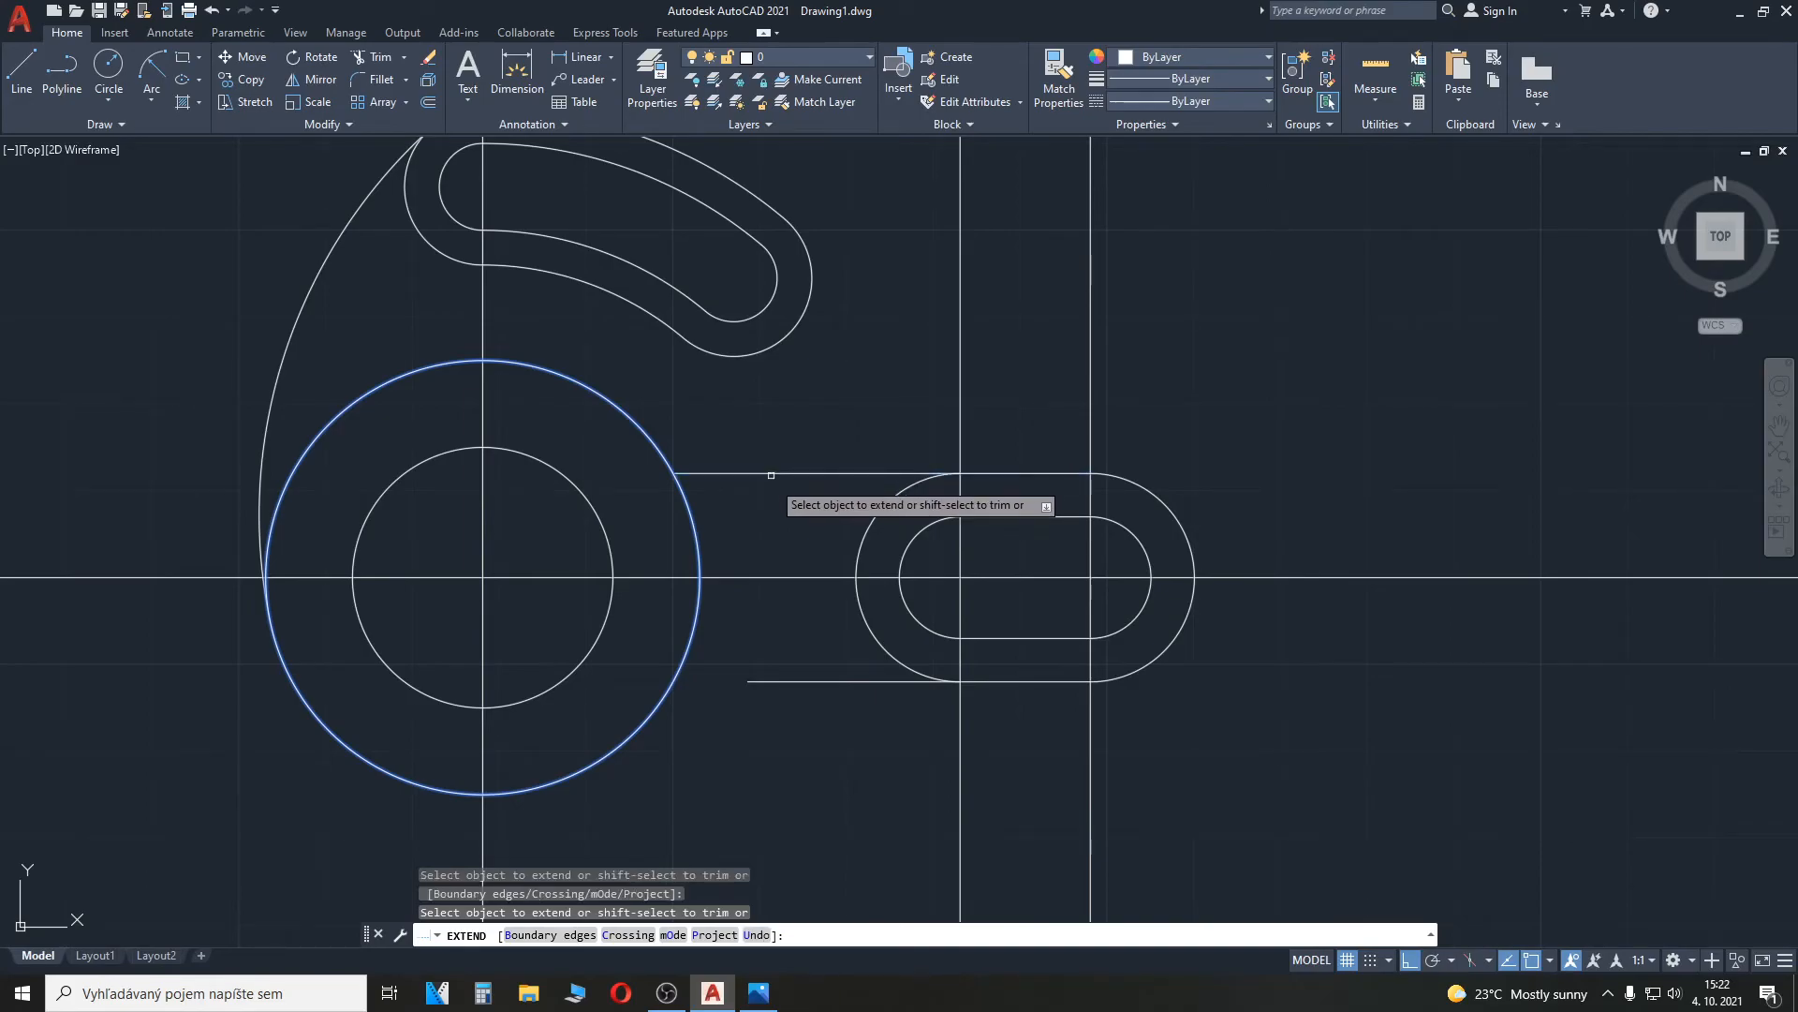
pyautogui.click(766, 682)
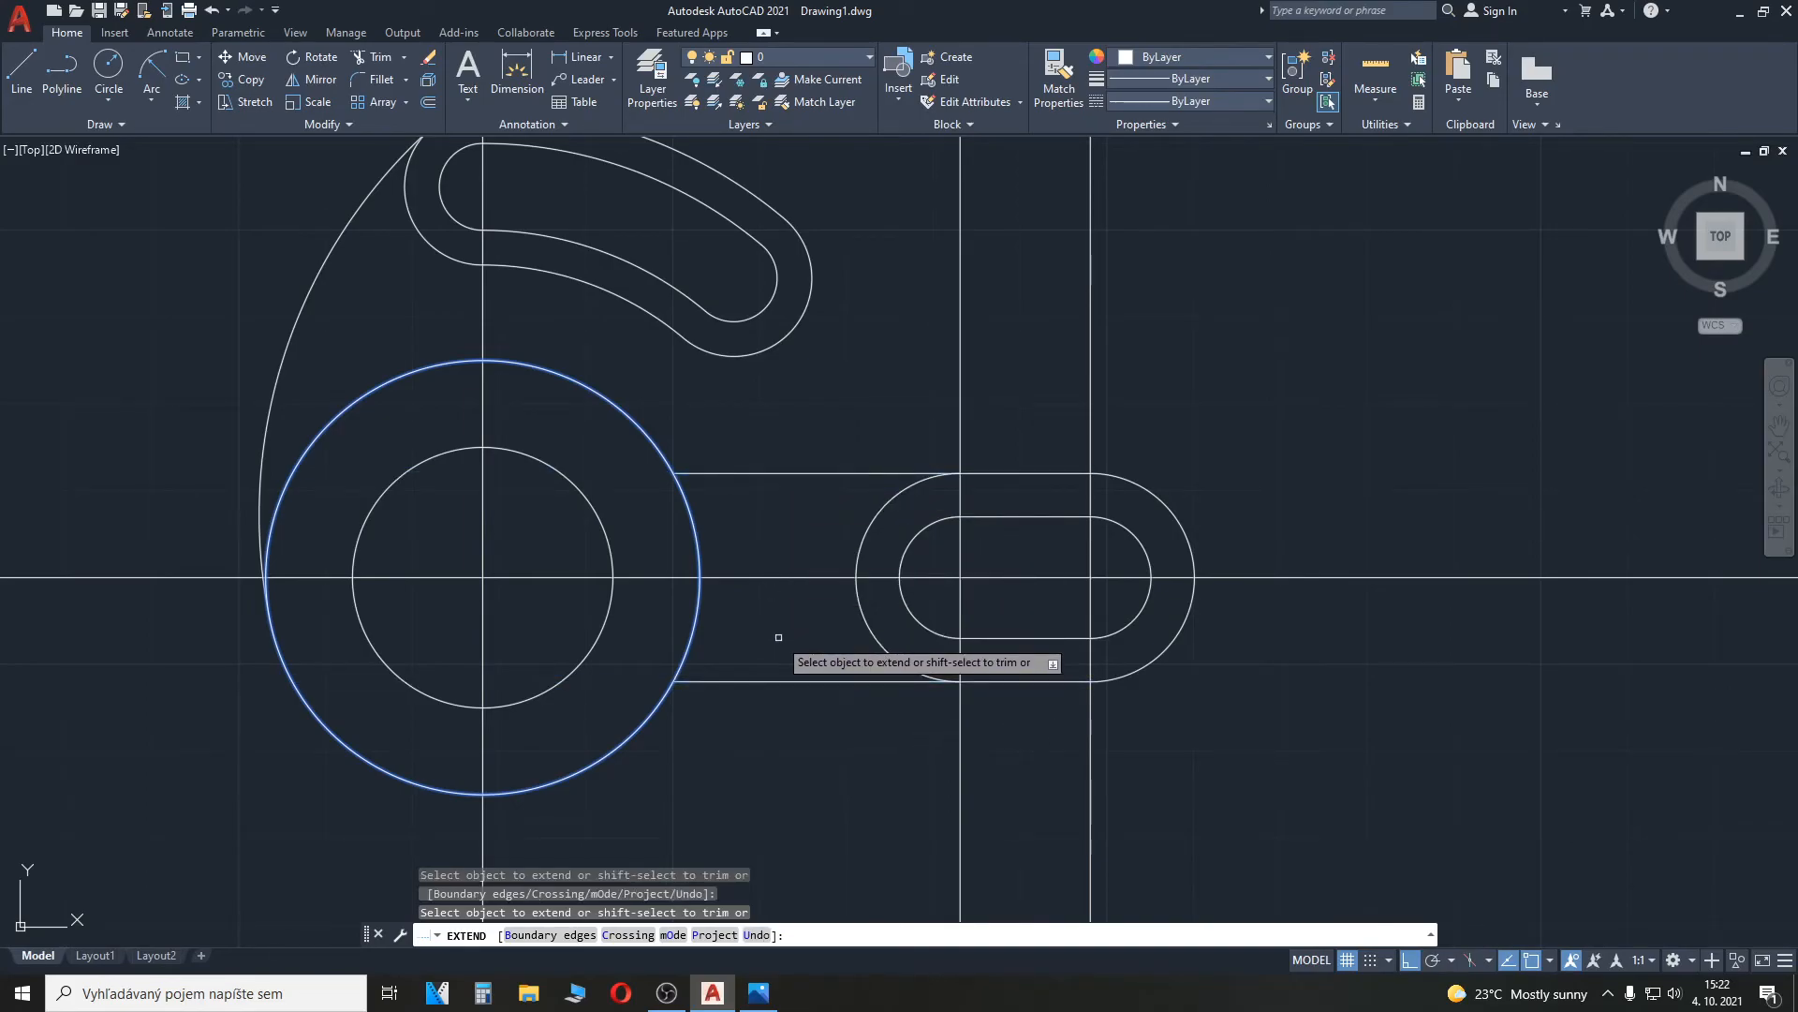
pyautogui.press('Escape')
# Step: Delete the two vertical construction lines through the slot, the horizontal centre line and the vertical line through the hub
pyautogui.moveTo(691, 449); pyautogui.dragTo(662, 522, button='middle')
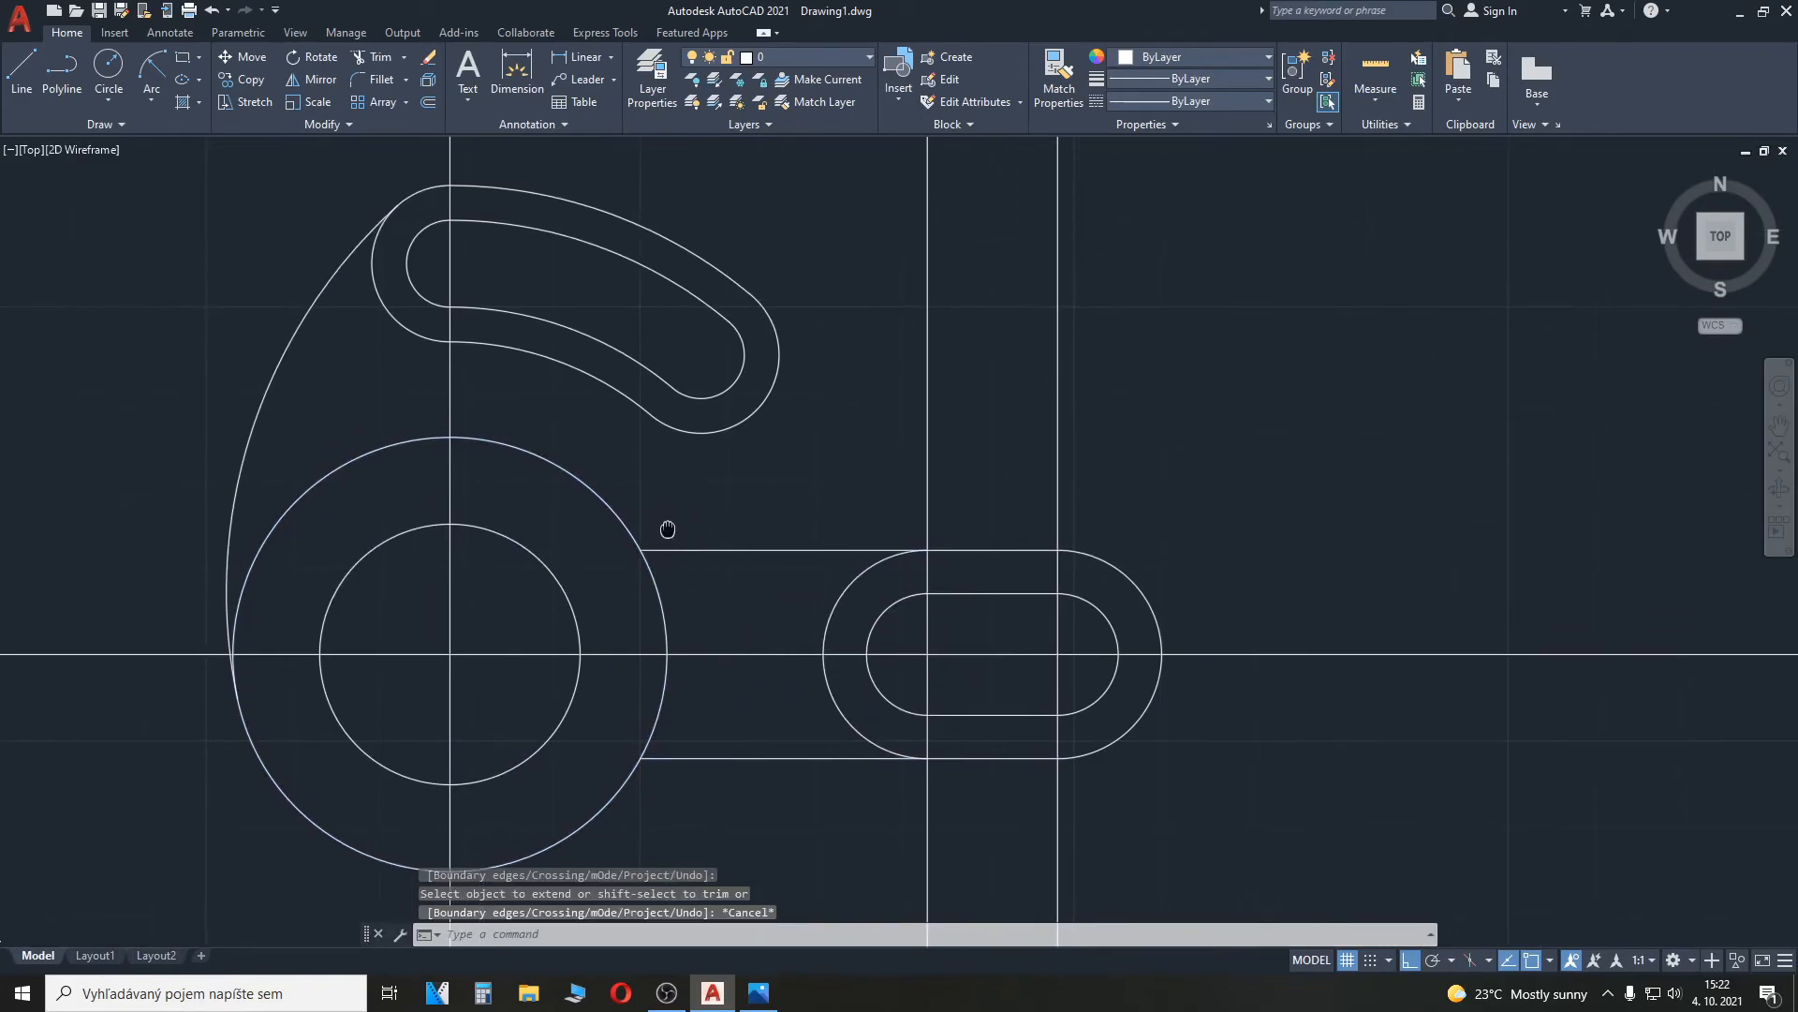
pyautogui.click(933, 486)
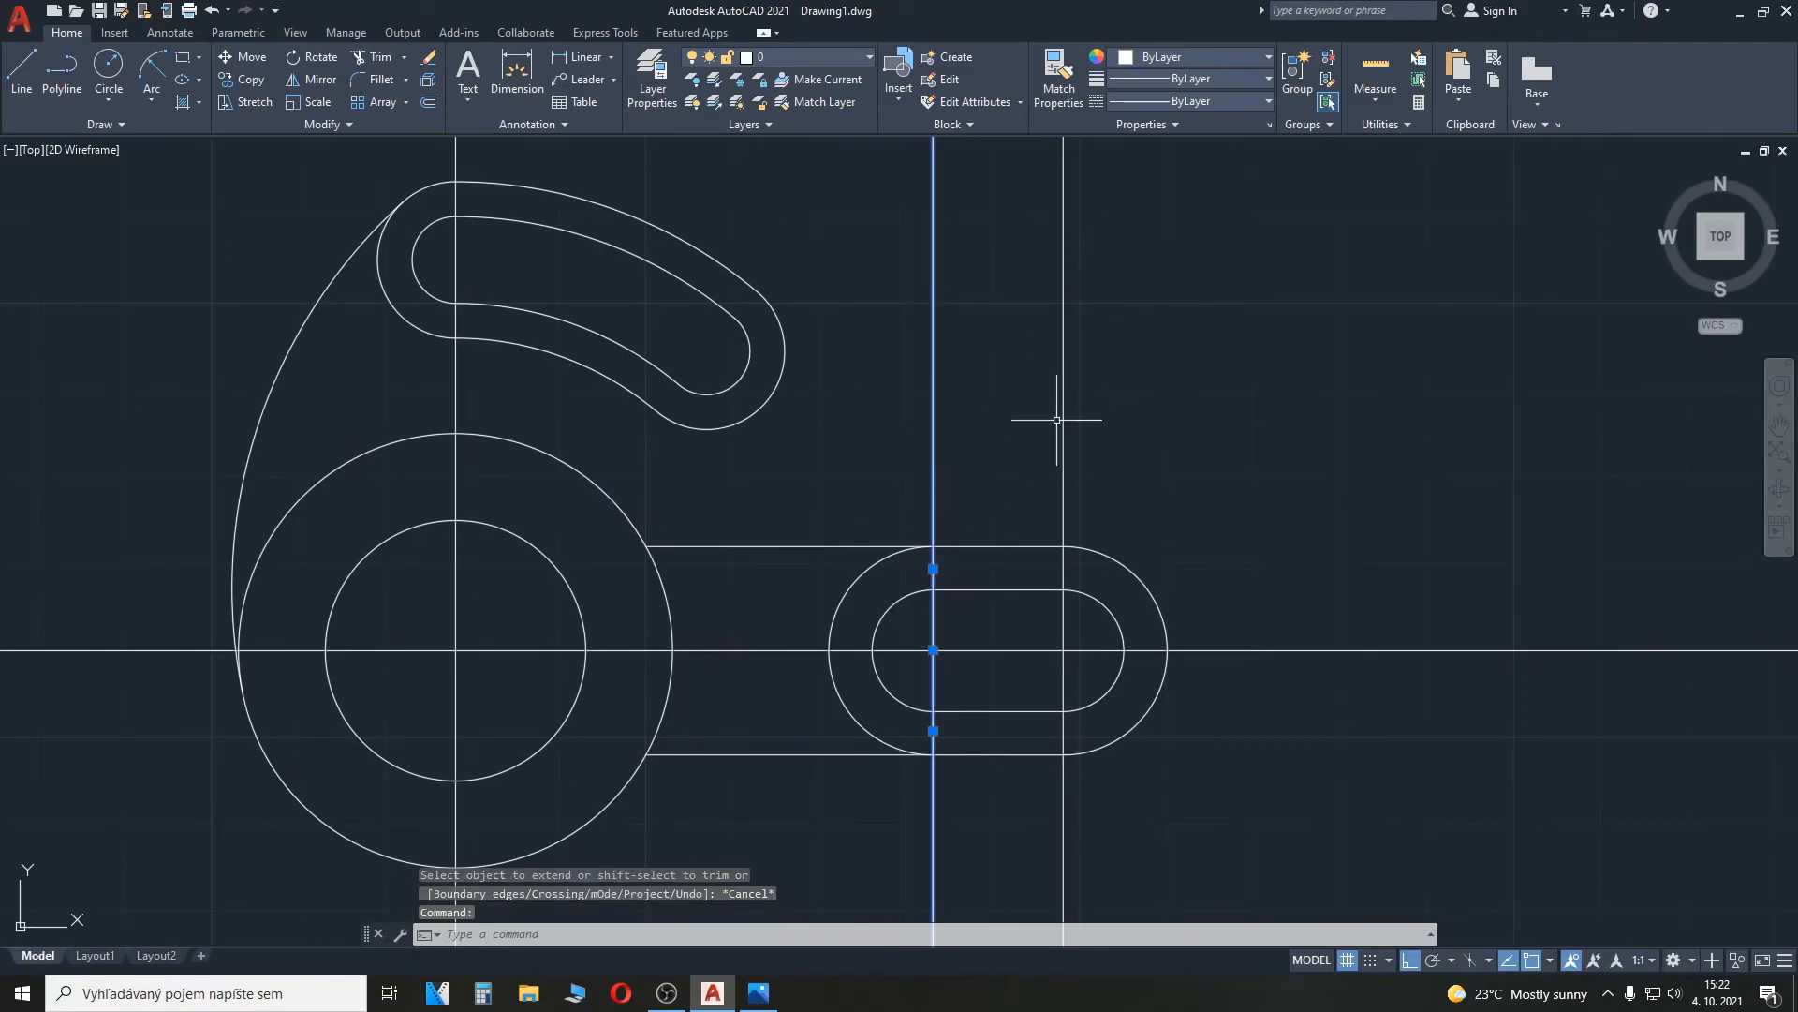
pyautogui.click(1063, 418)
pyautogui.click(1214, 650)
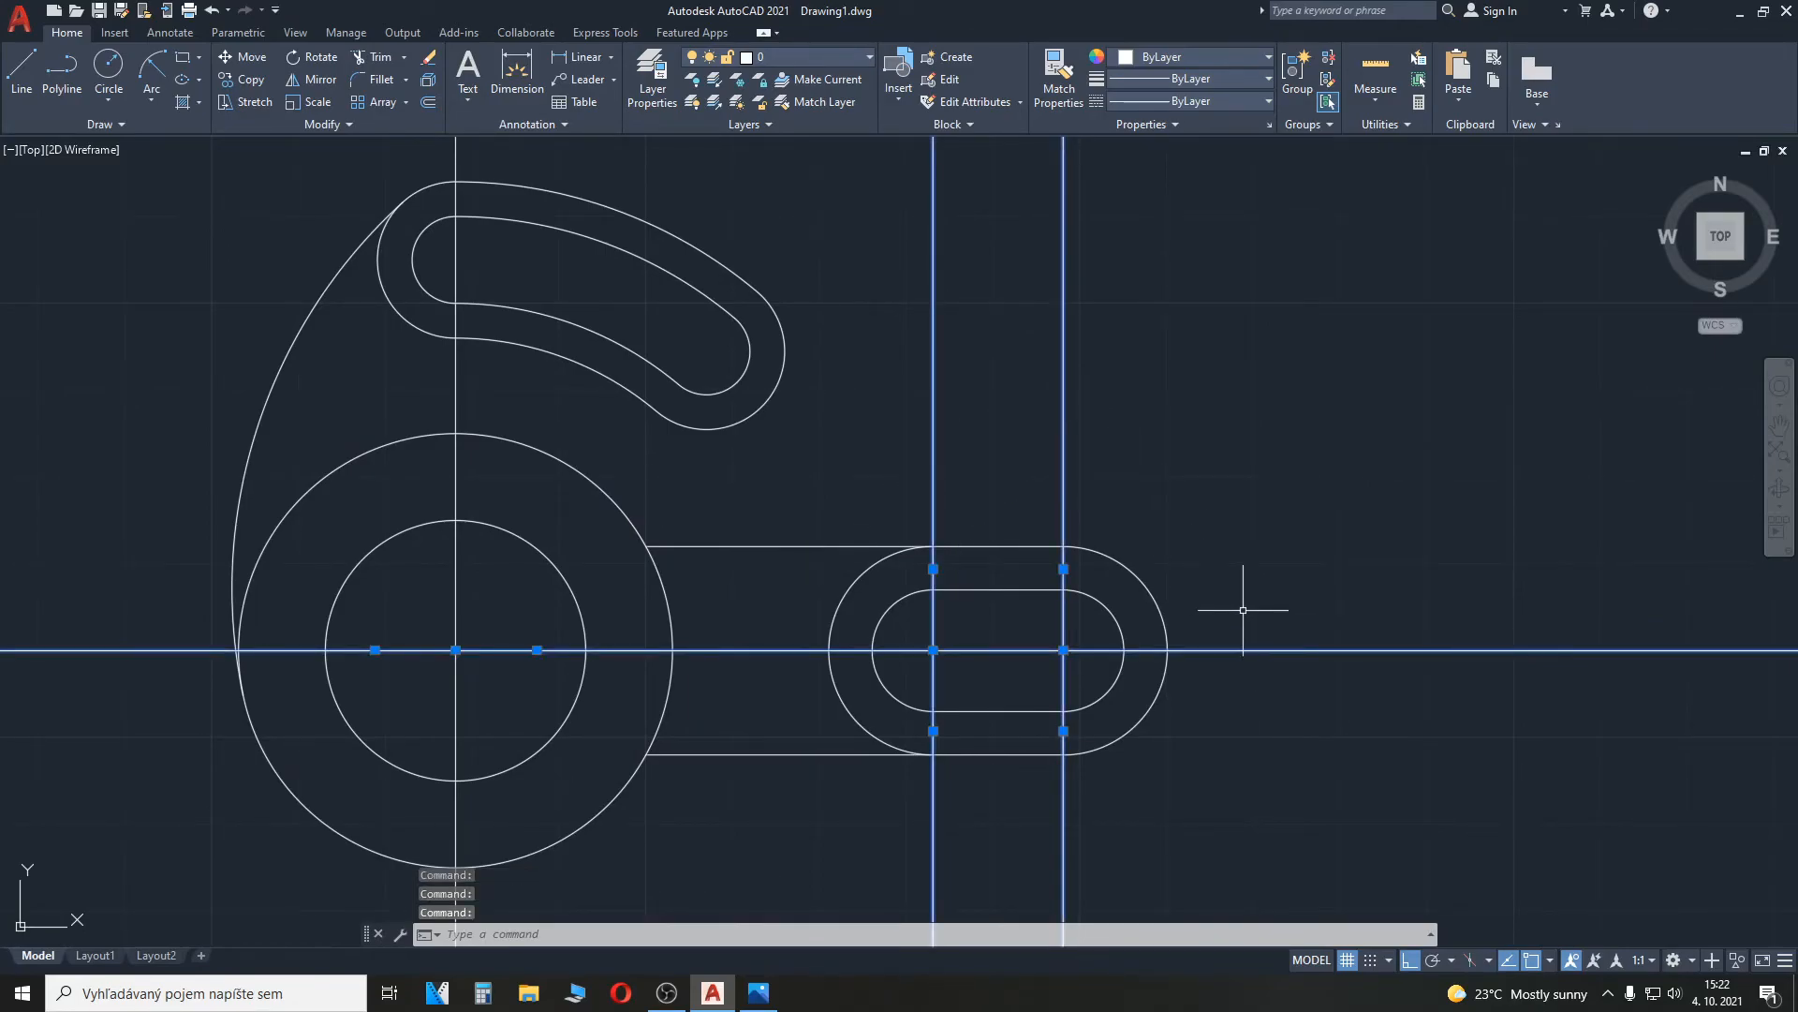
pyautogui.press('Delete')
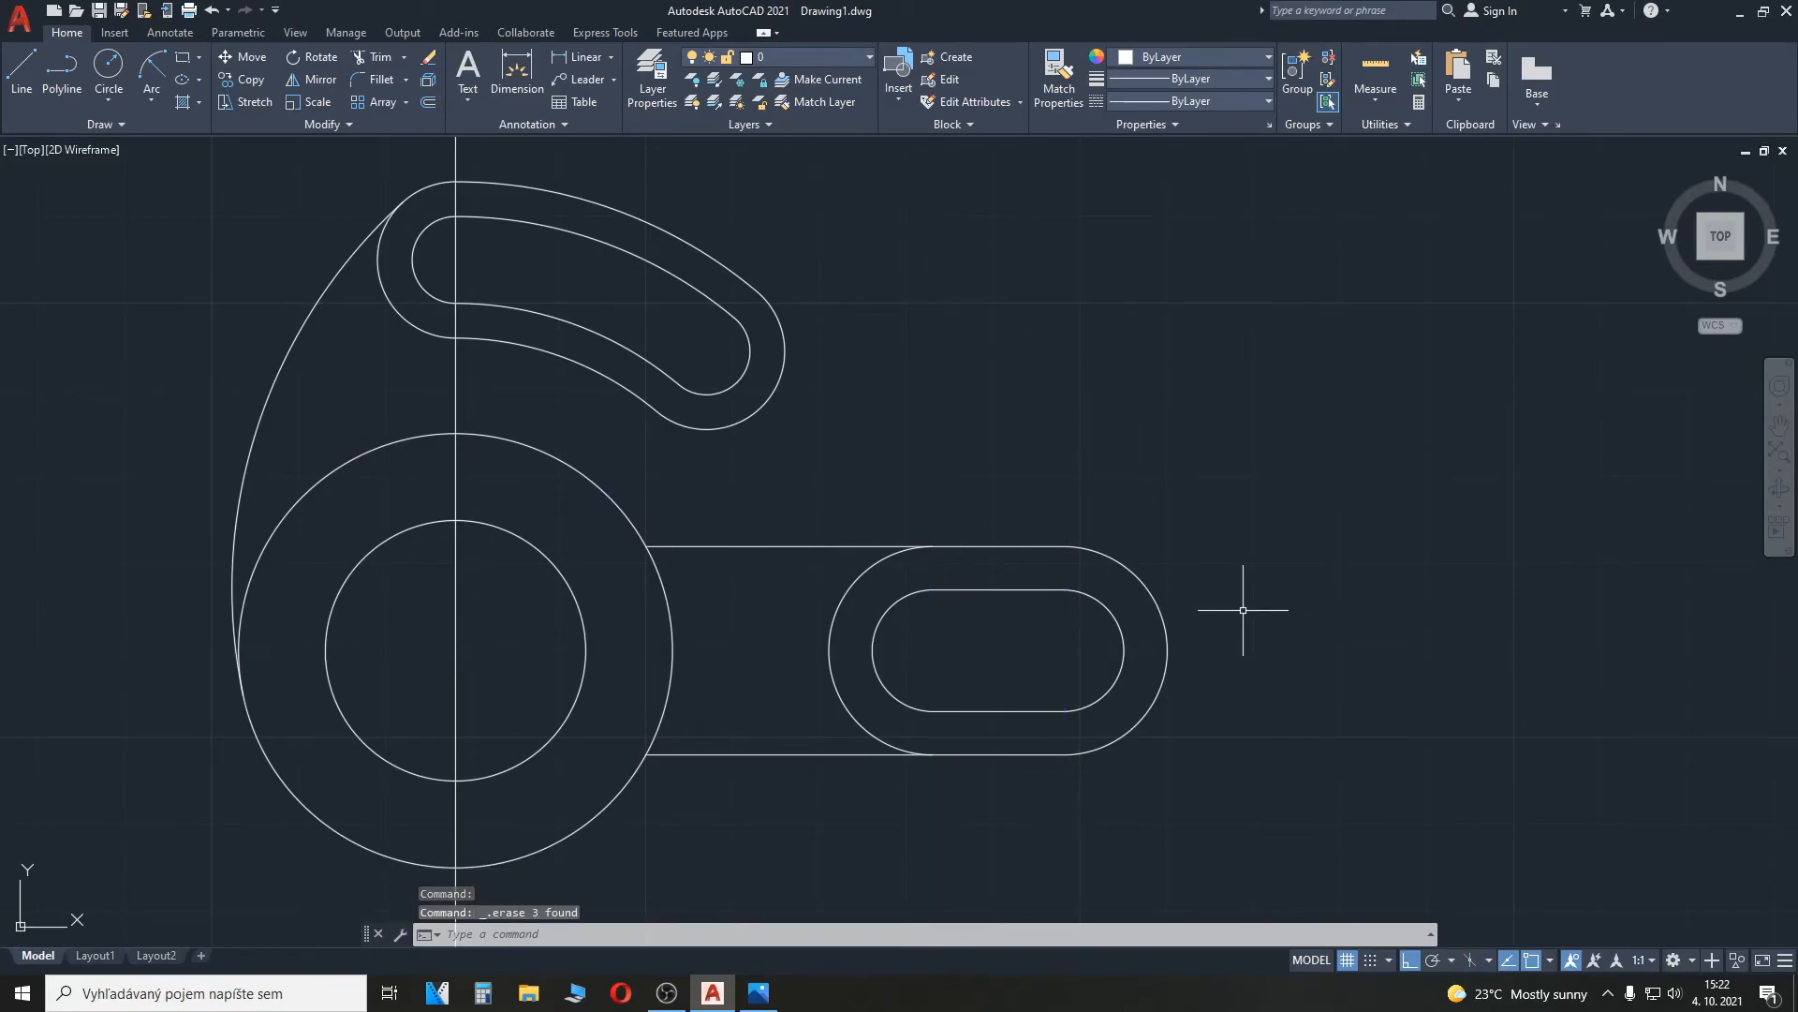
pyautogui.click(456, 384)
pyautogui.press('Delete')
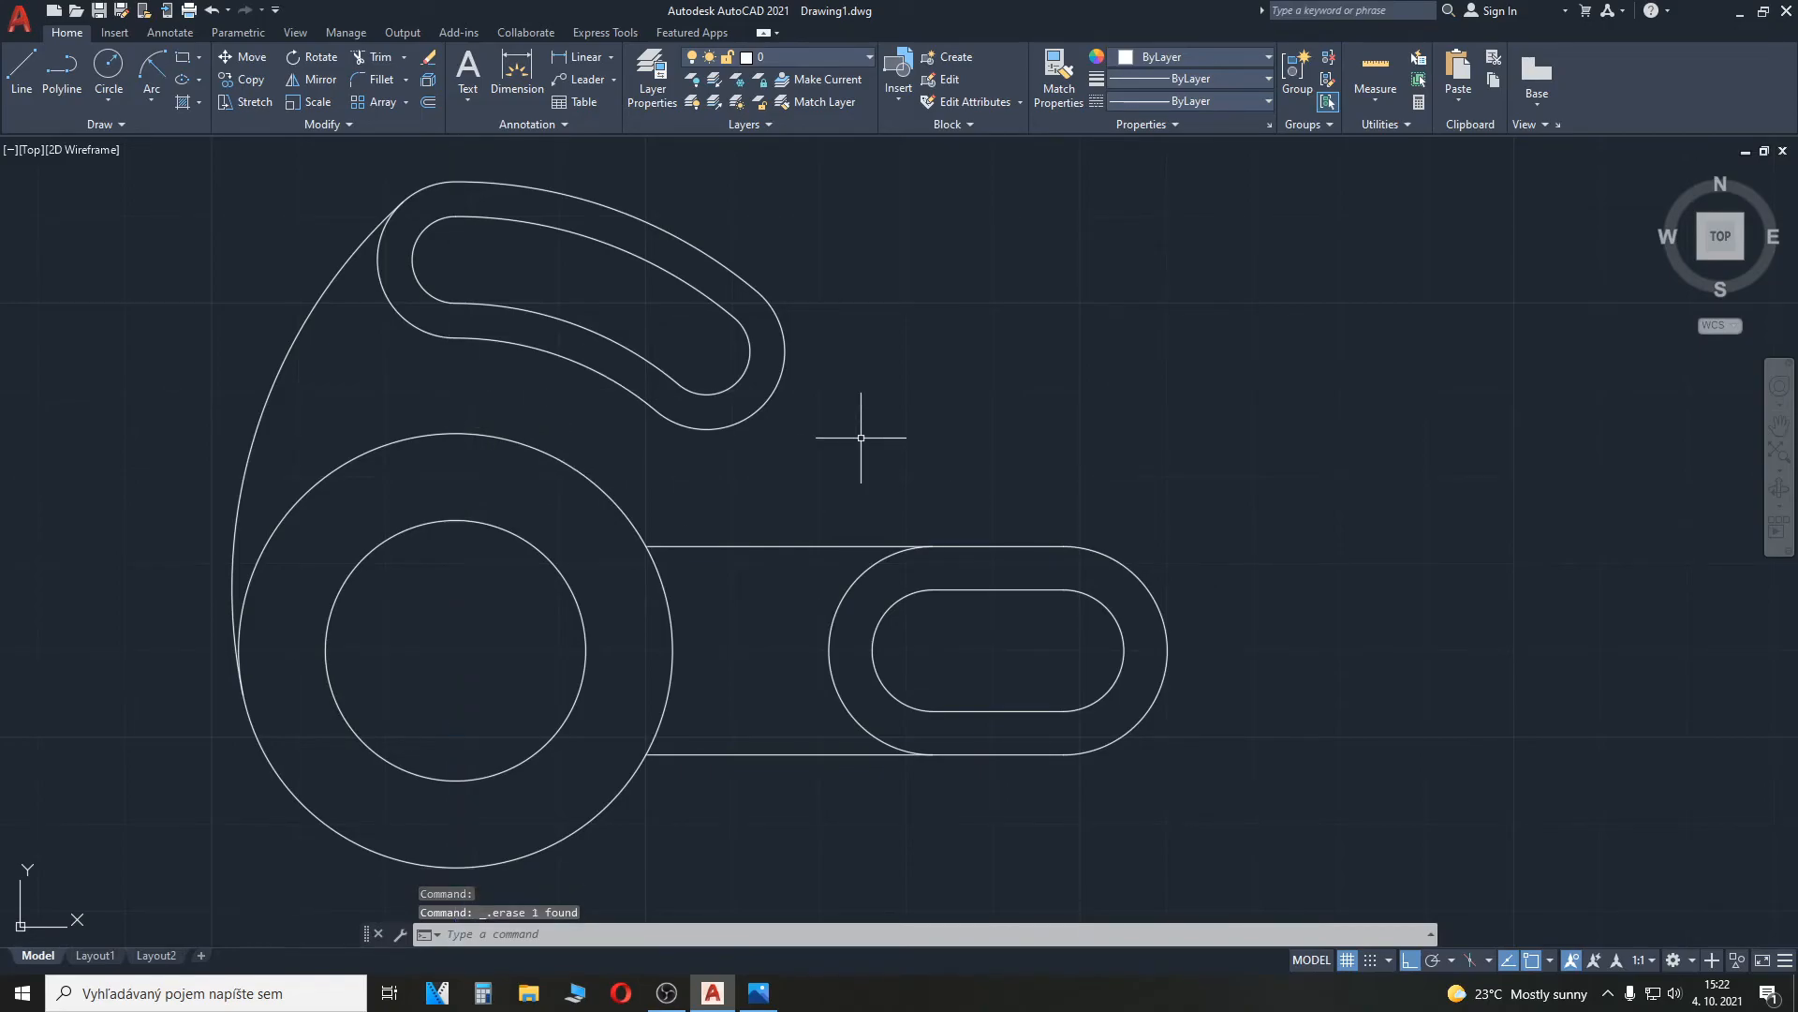
pyautogui.moveTo(861, 437); pyautogui.dragTo(697, 457, button='middle')
pyautogui.hotkey('alt', 'Tab')
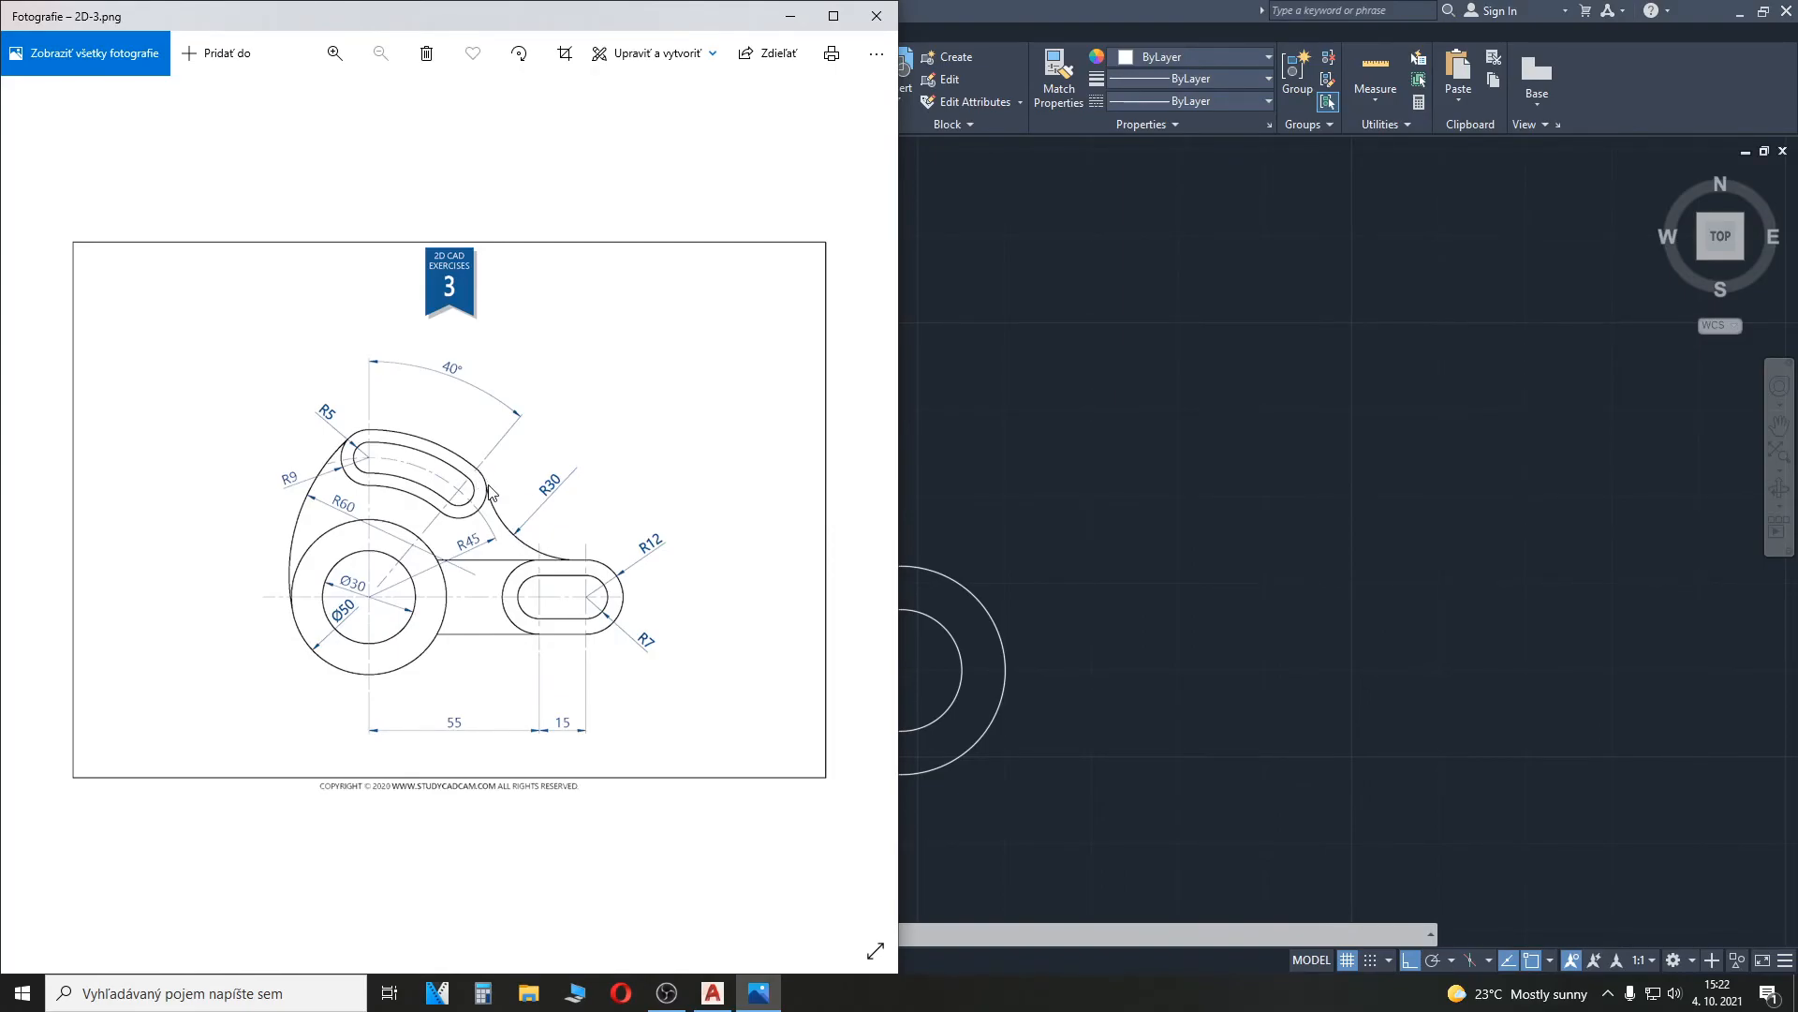
pyautogui.click(1186, 585)
pyautogui.scroll(2, 394, 293)
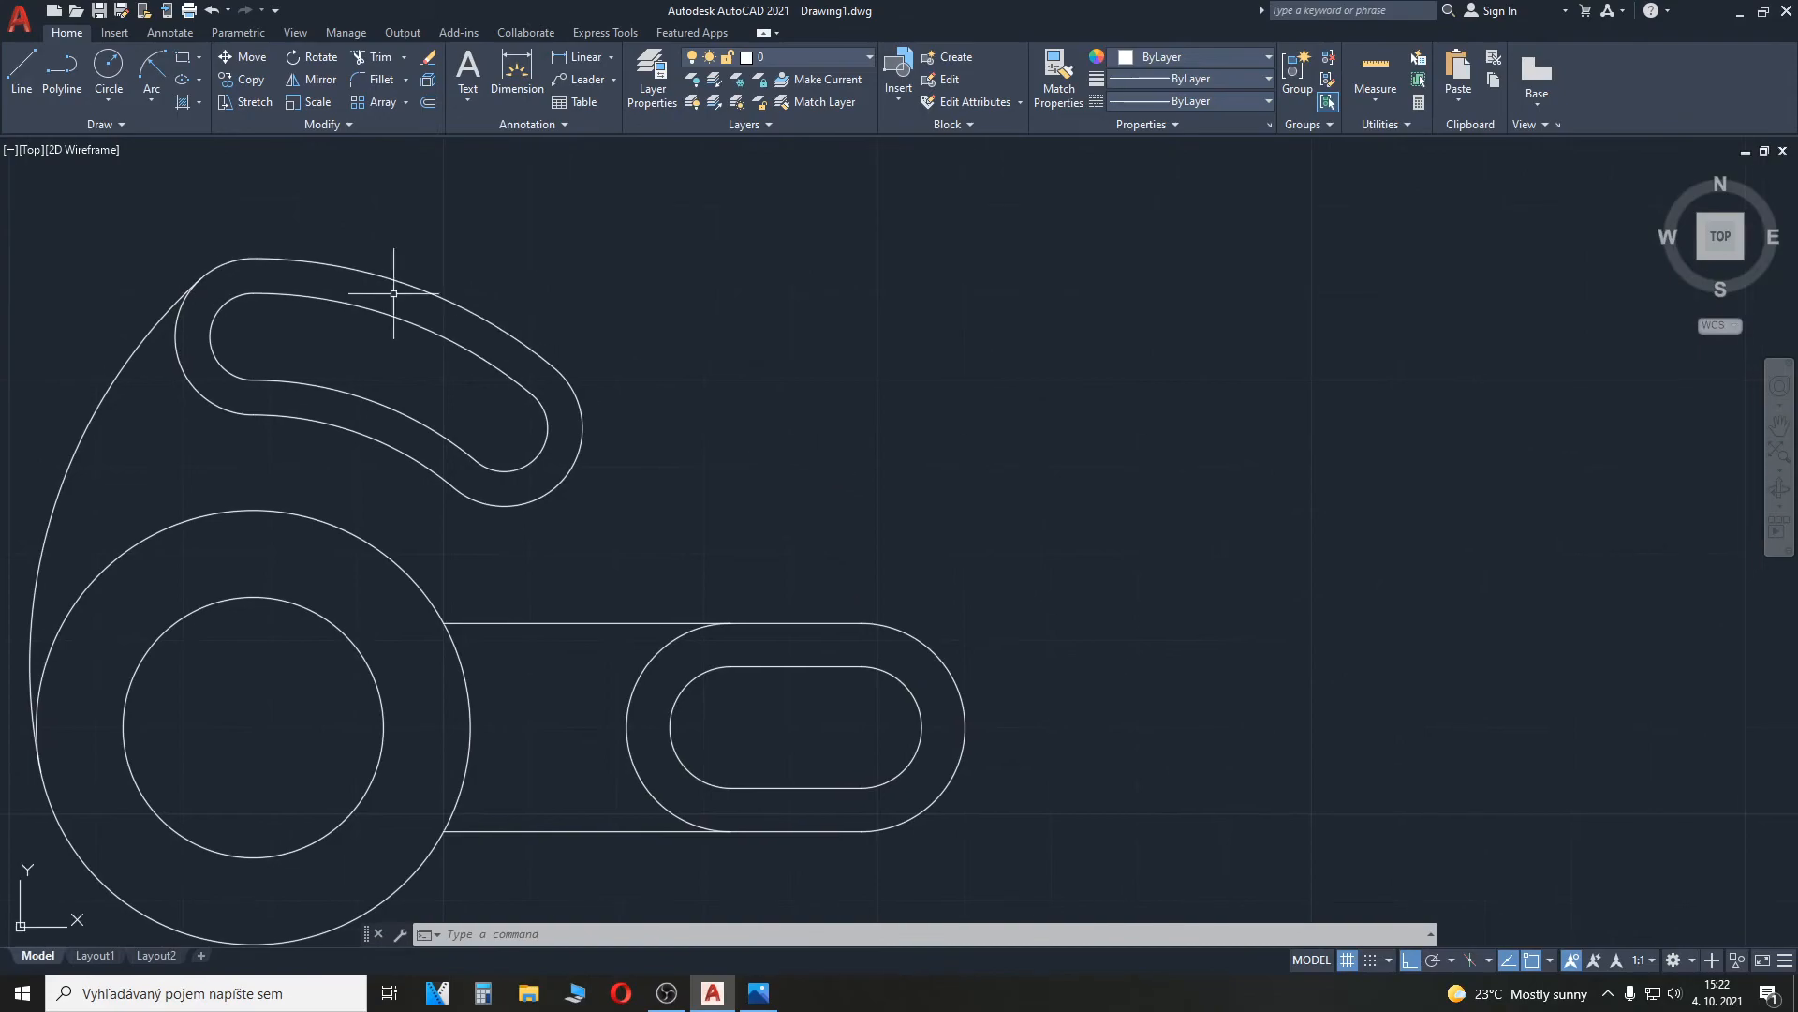
pyautogui.click(362, 80)
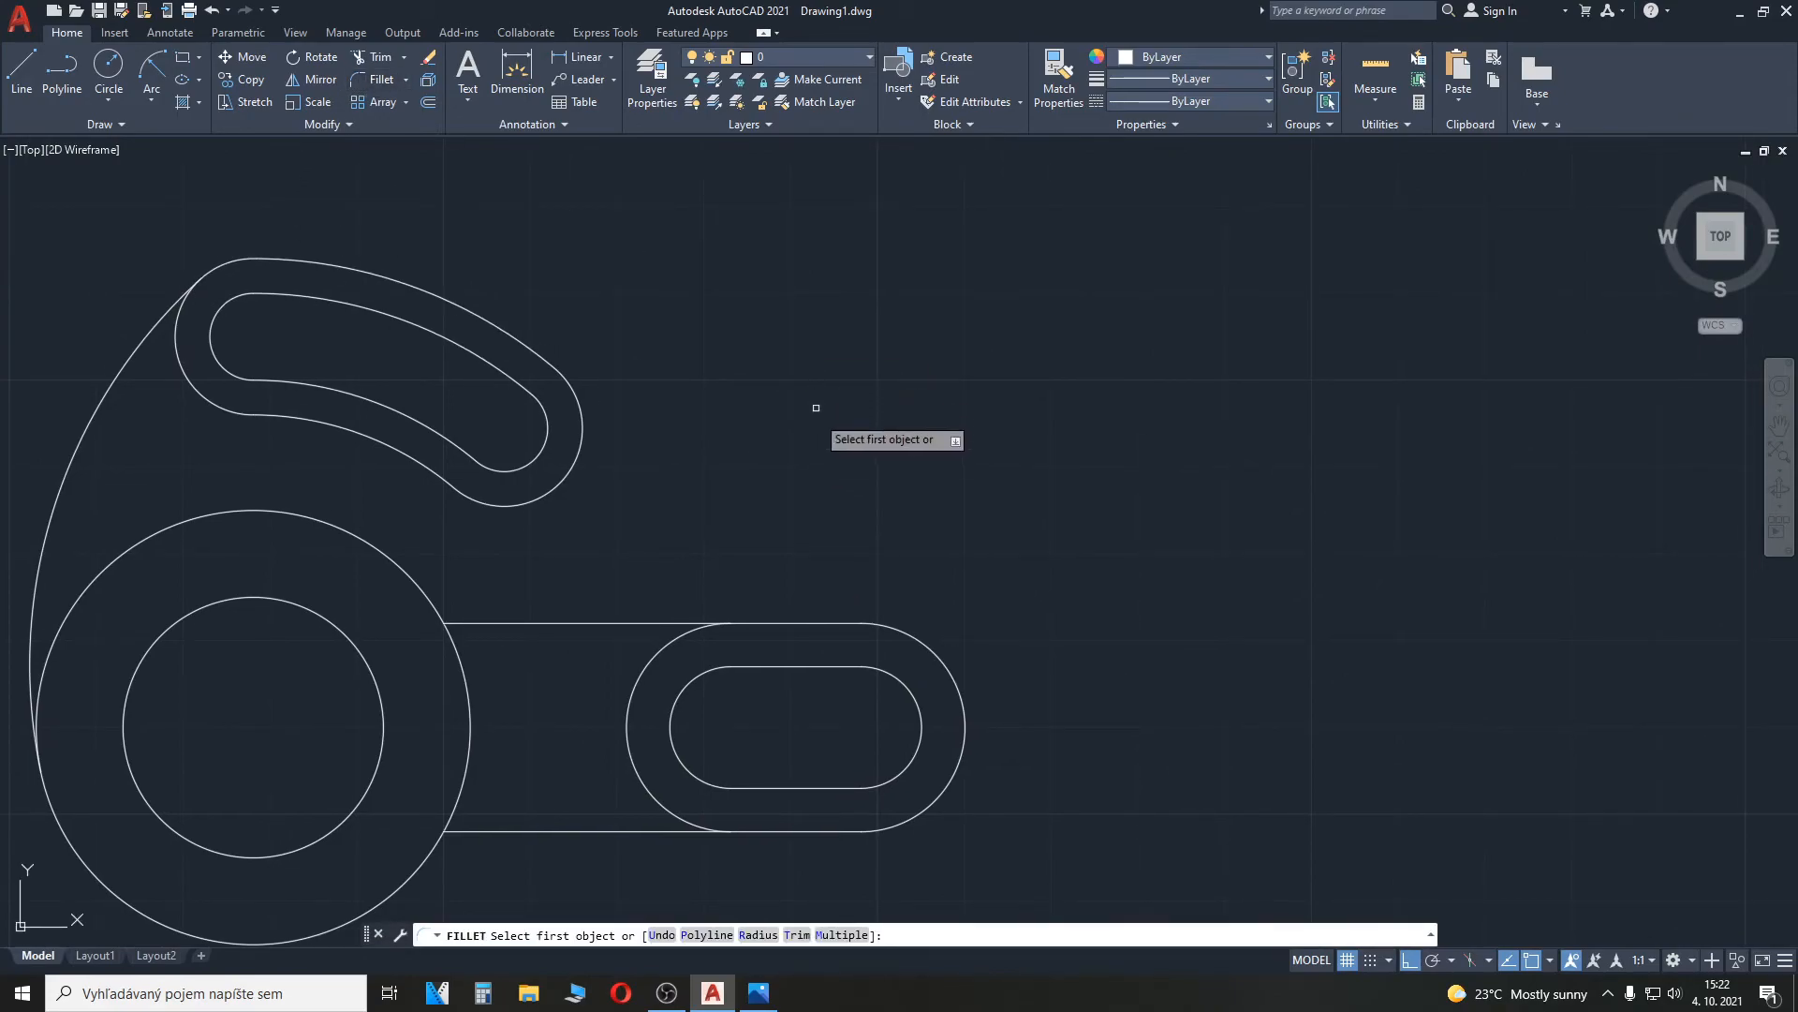
pyautogui.click(757, 935)
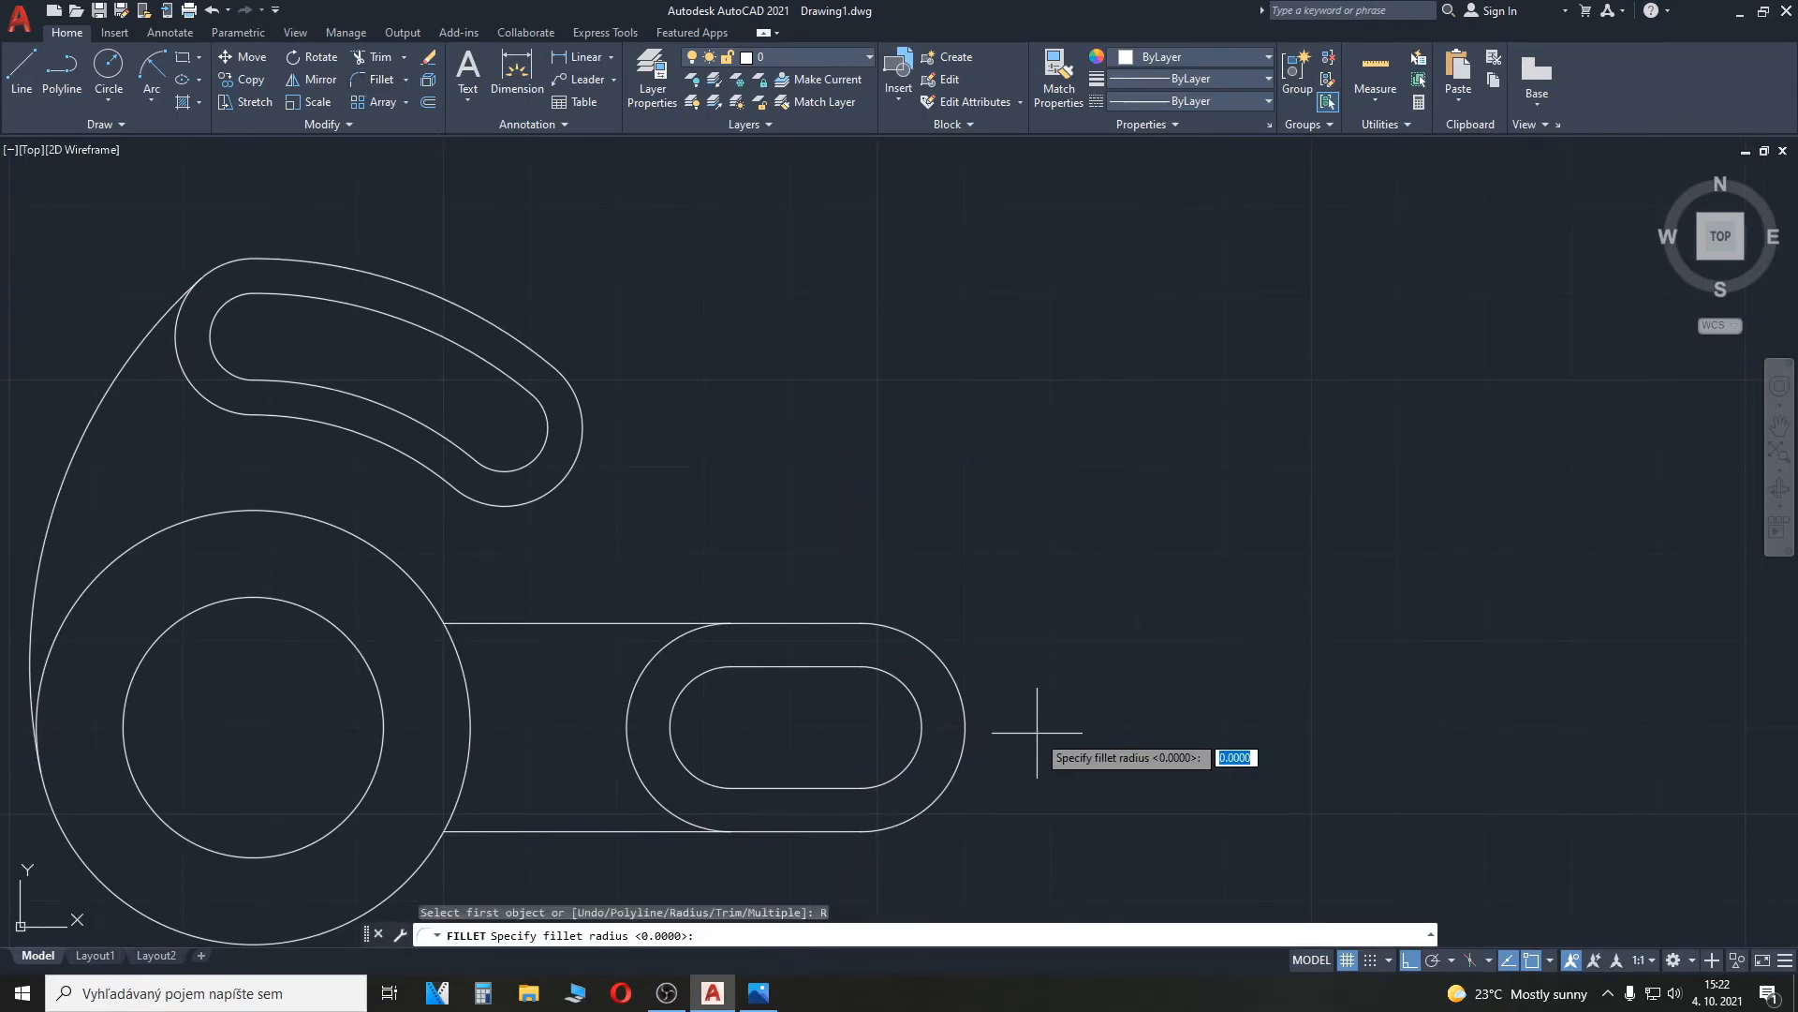
pyautogui.hotkey('alt', 'Tab')
pyautogui.hotkey('alt', 'Tab')
pyautogui.press('Return')
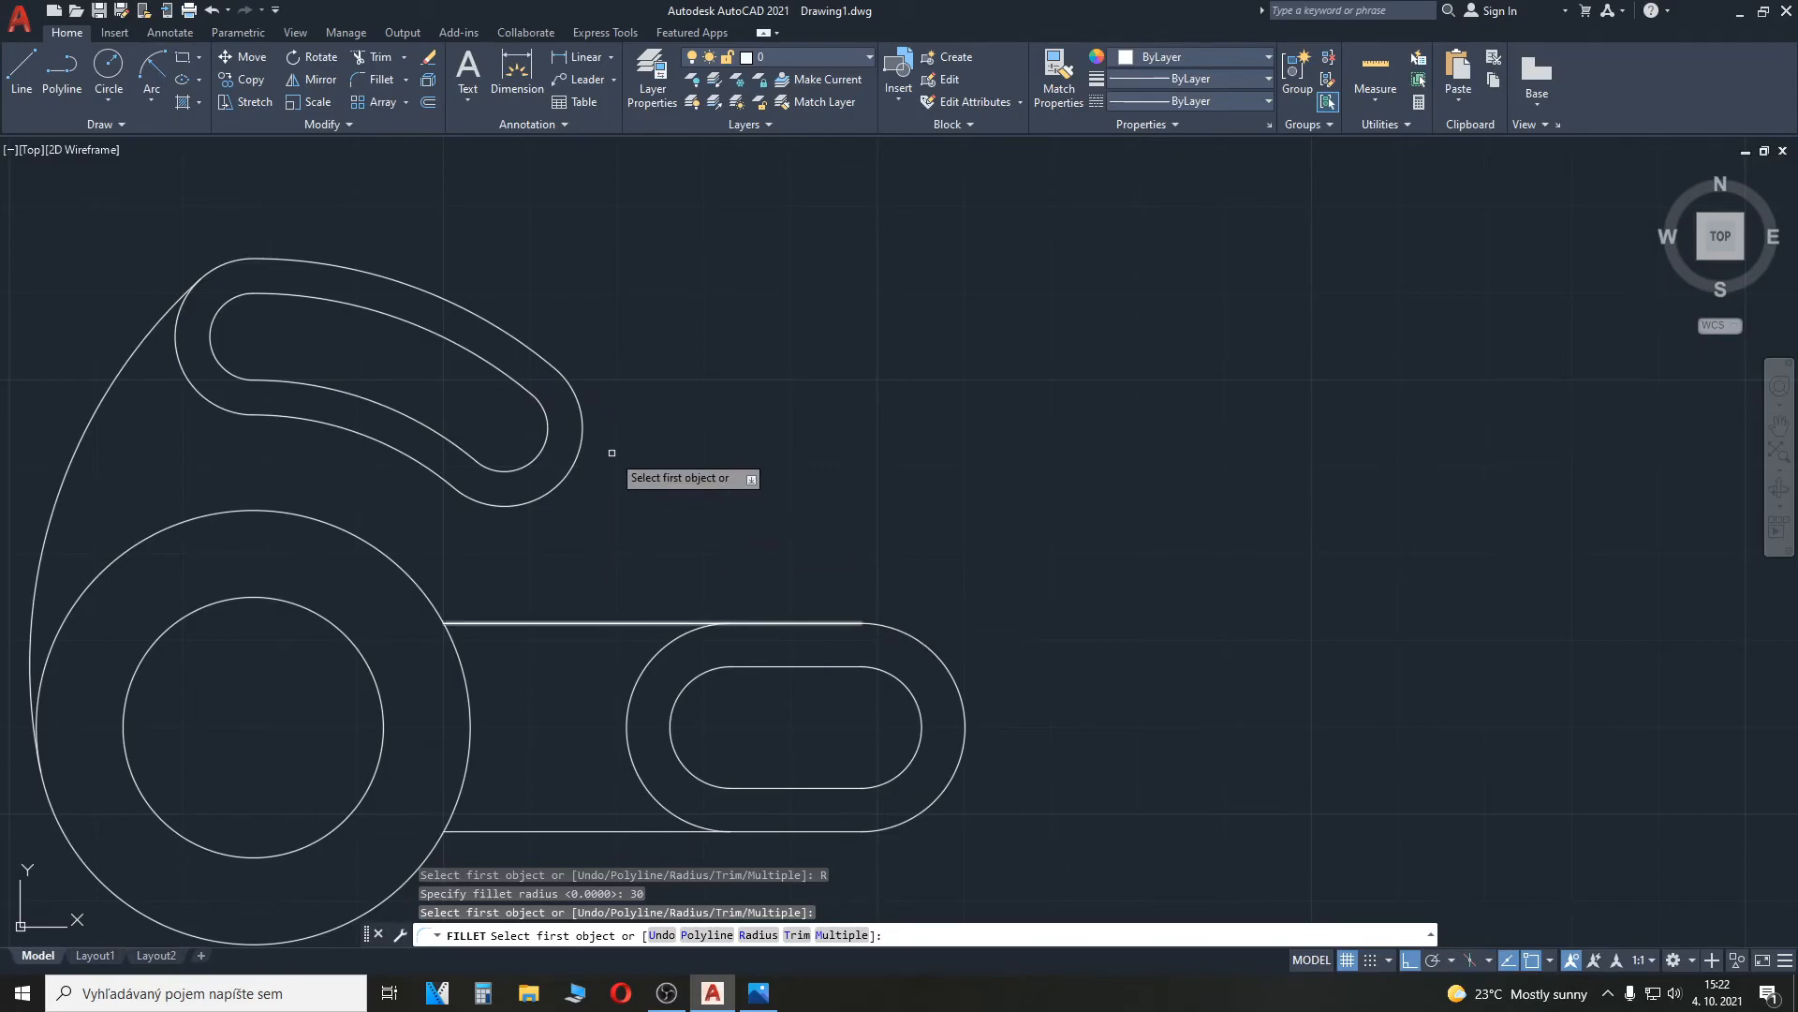
pyautogui.click(582, 444)
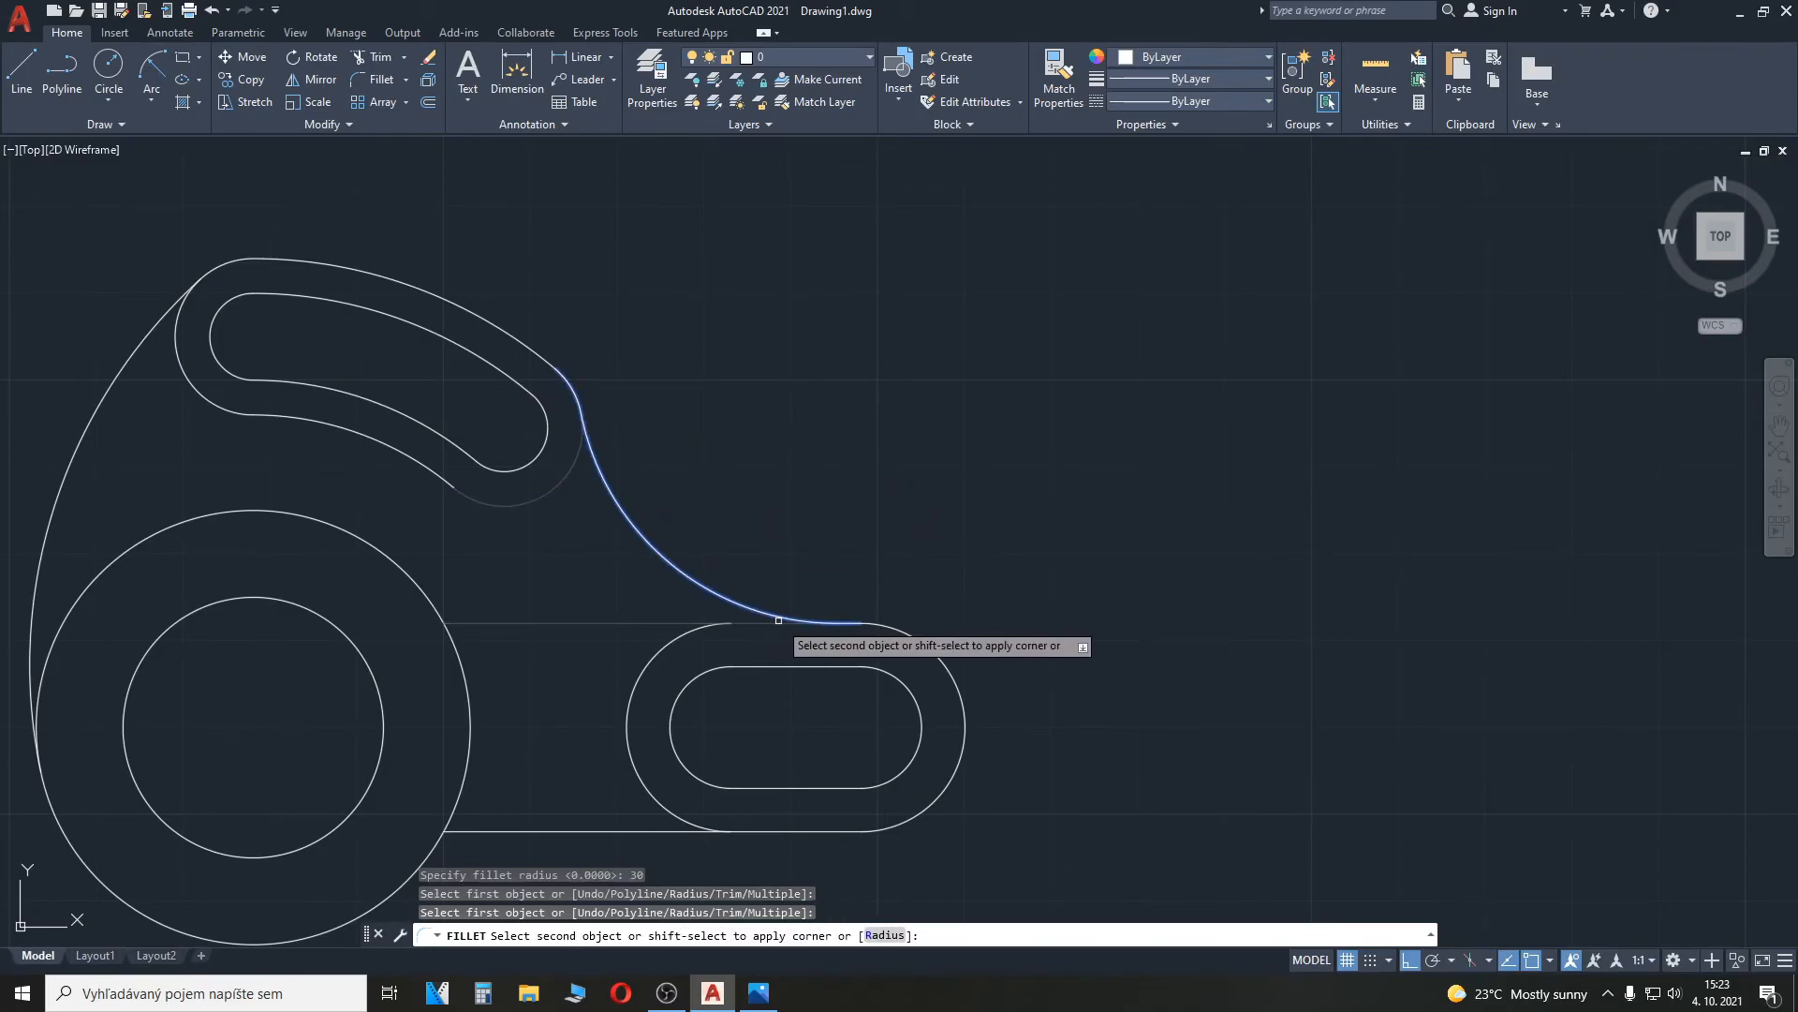
pyautogui.press('Escape')
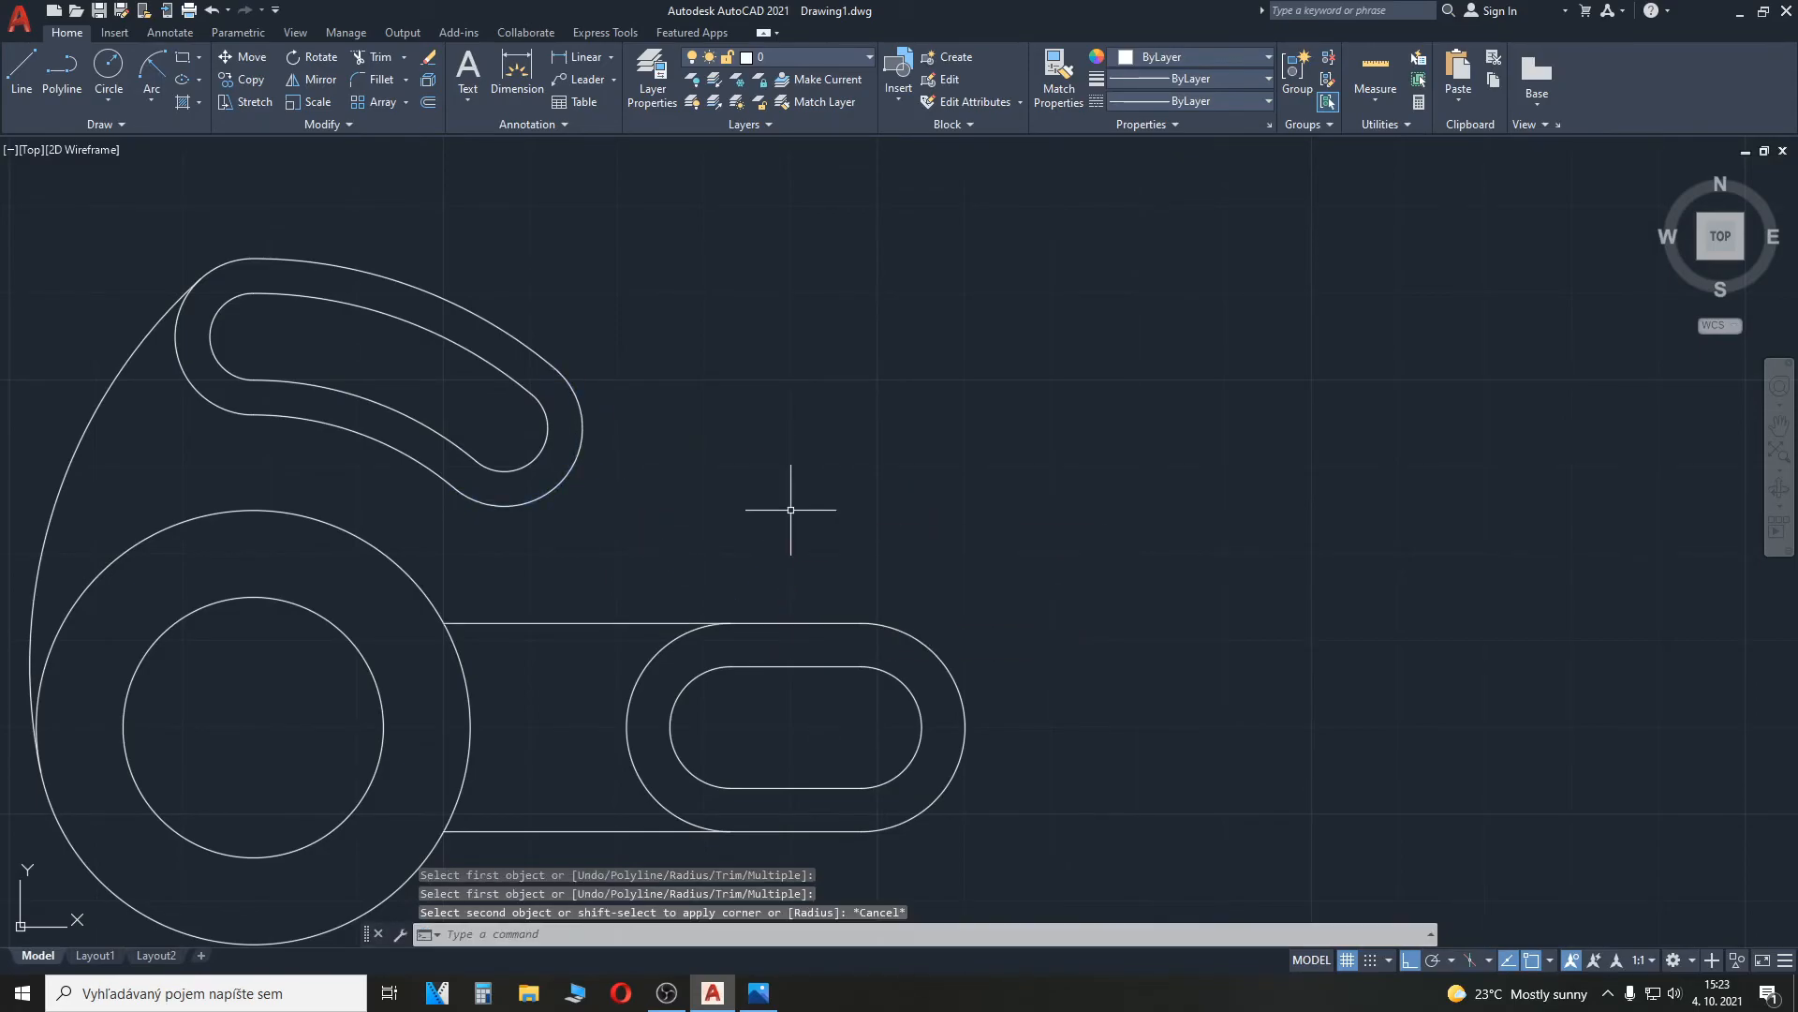
# Step: Draw a radius 30 circle tangent to the curved slot arm's right end arc and the right-hand arm's upper edge
pyautogui.click(103, 122)
pyautogui.click(111, 96)
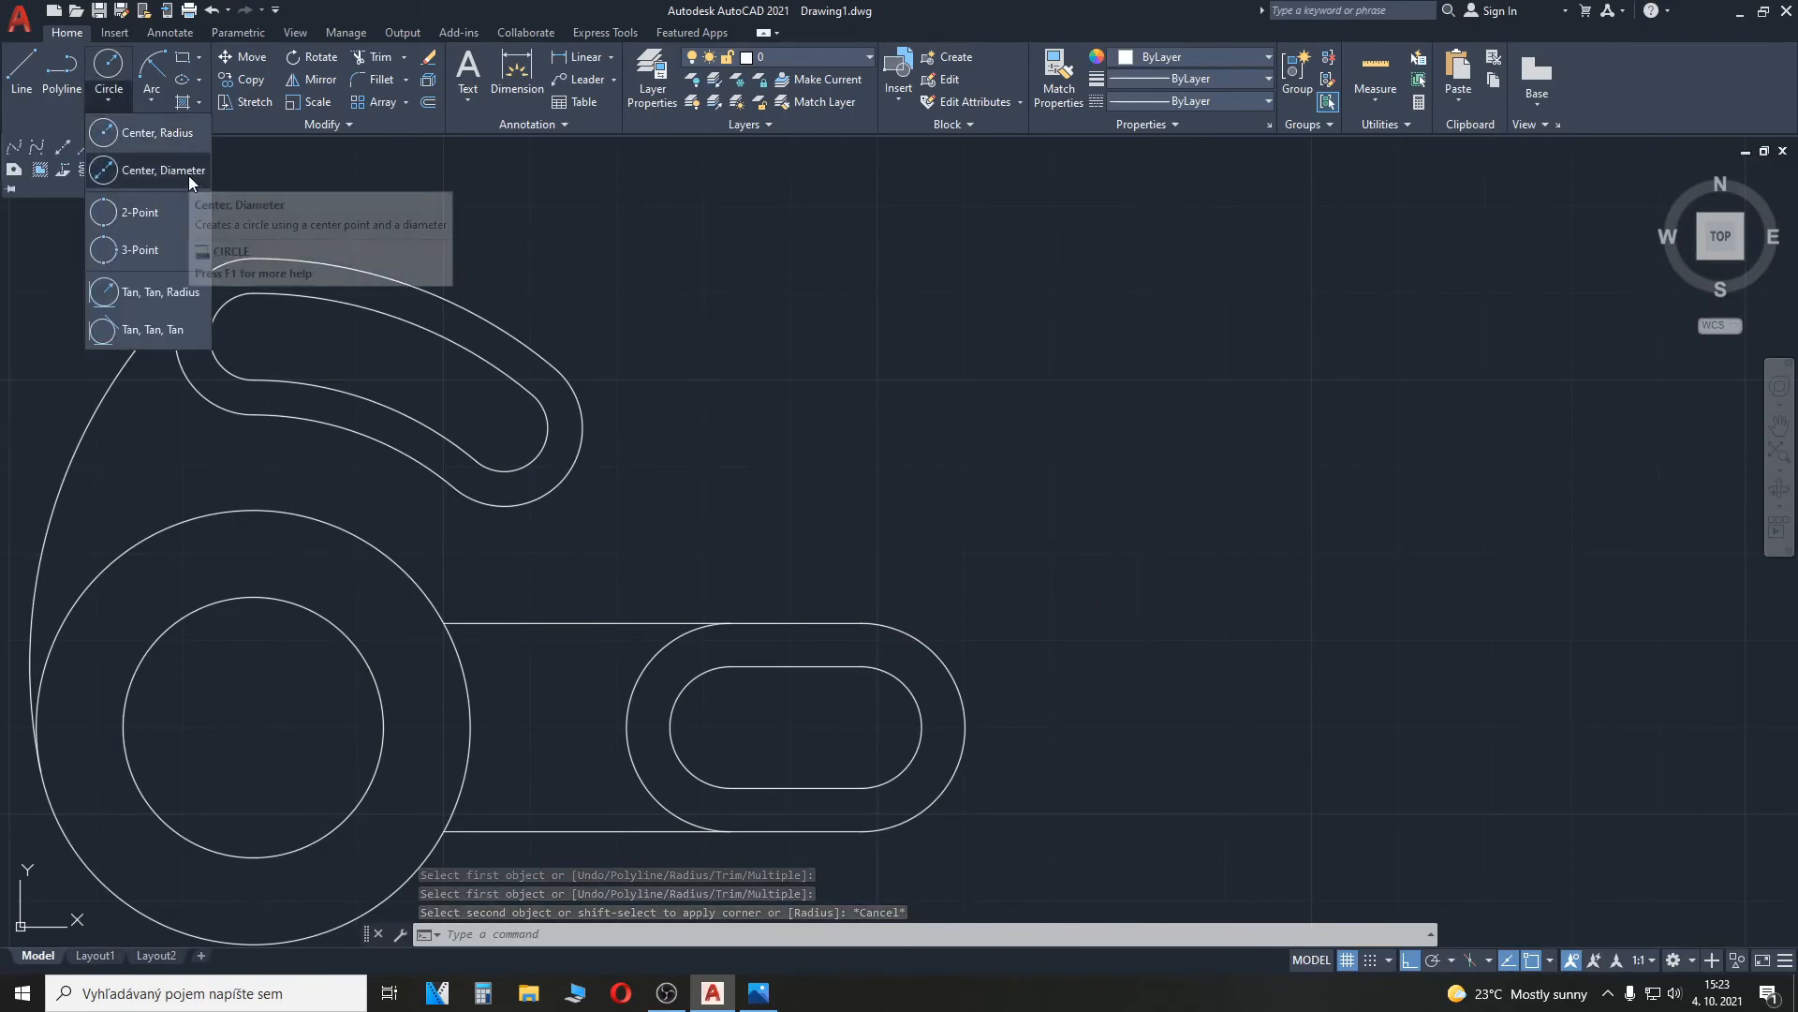
pyautogui.click(157, 290)
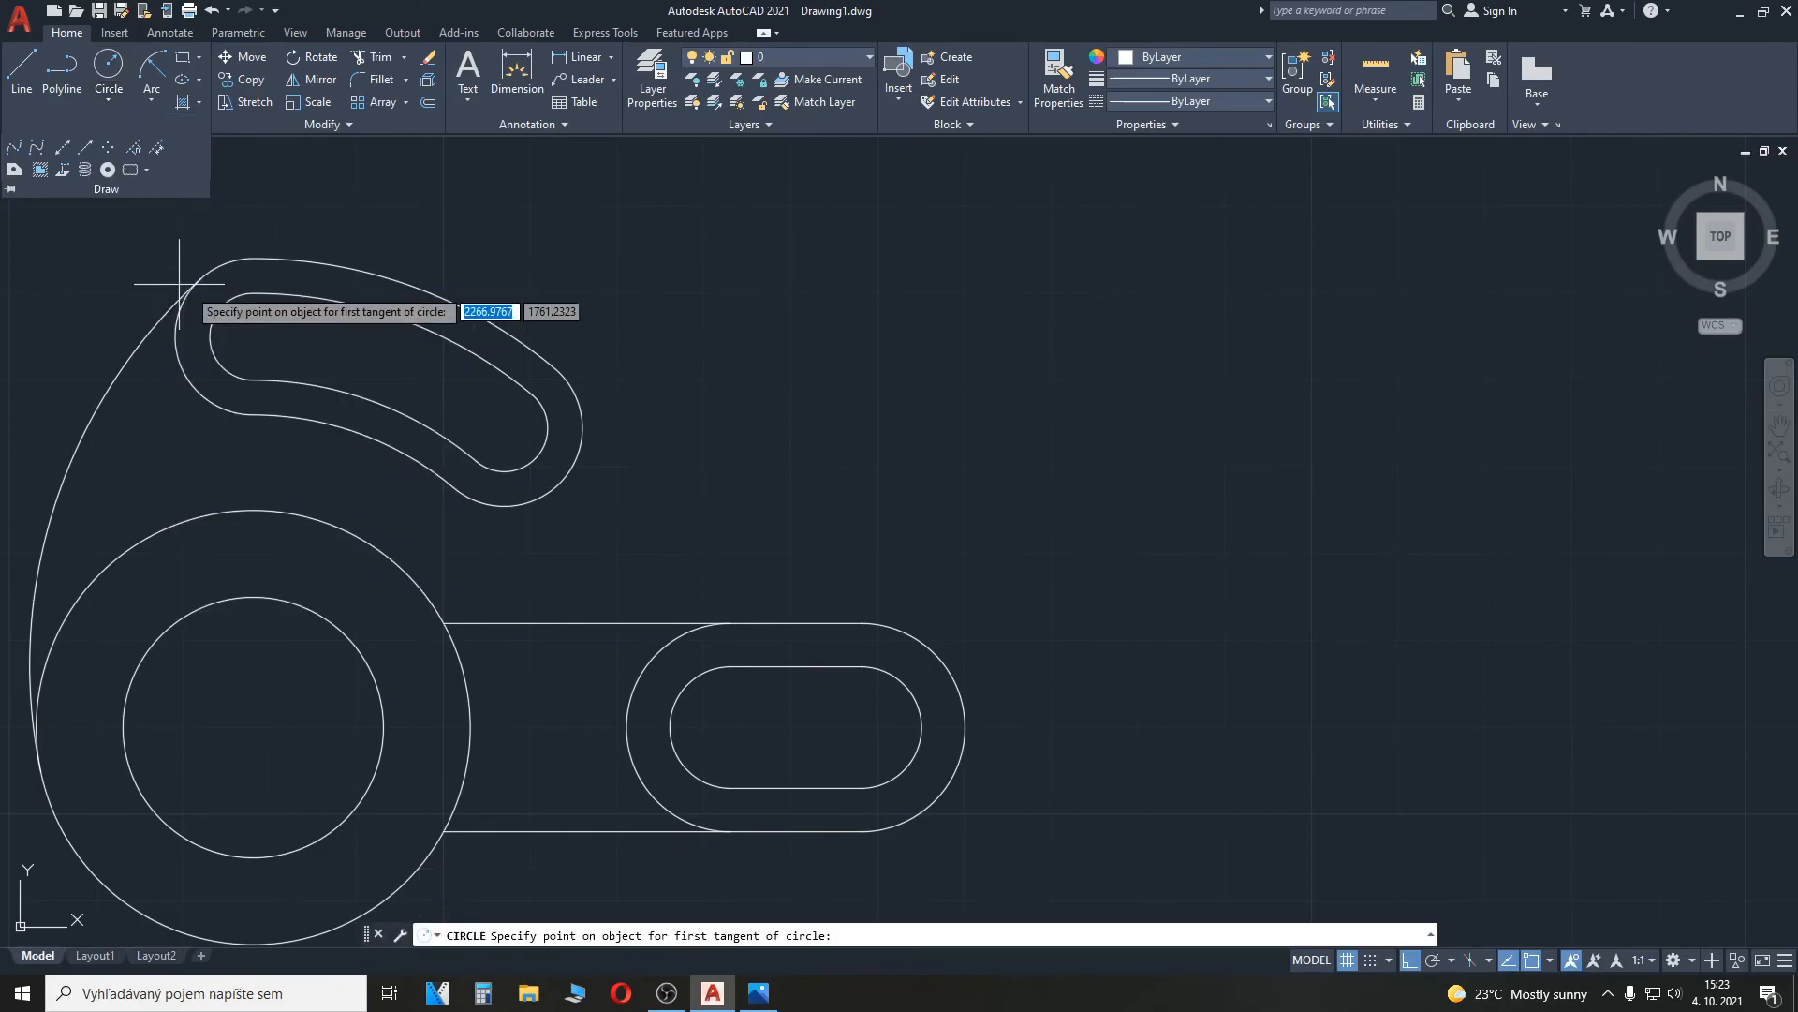
pyautogui.click(581, 436)
pyautogui.click(820, 623)
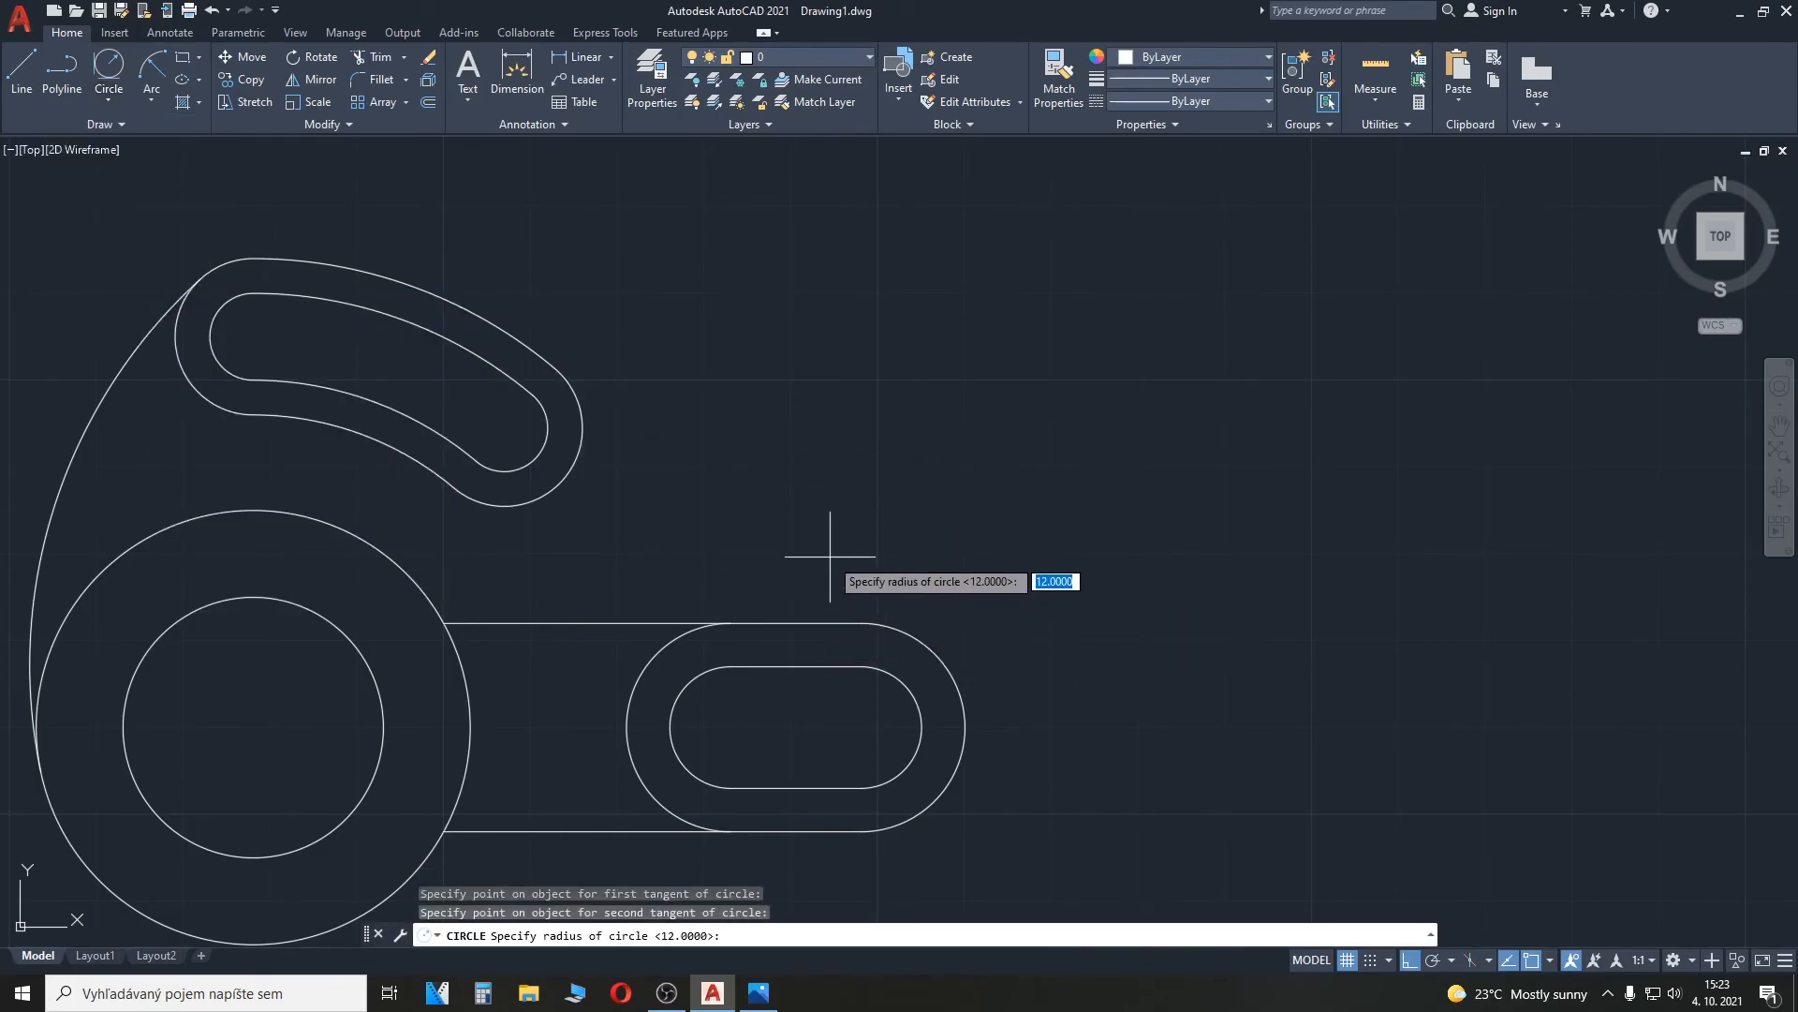
pyautogui.write('30')
pyautogui.press('Return')
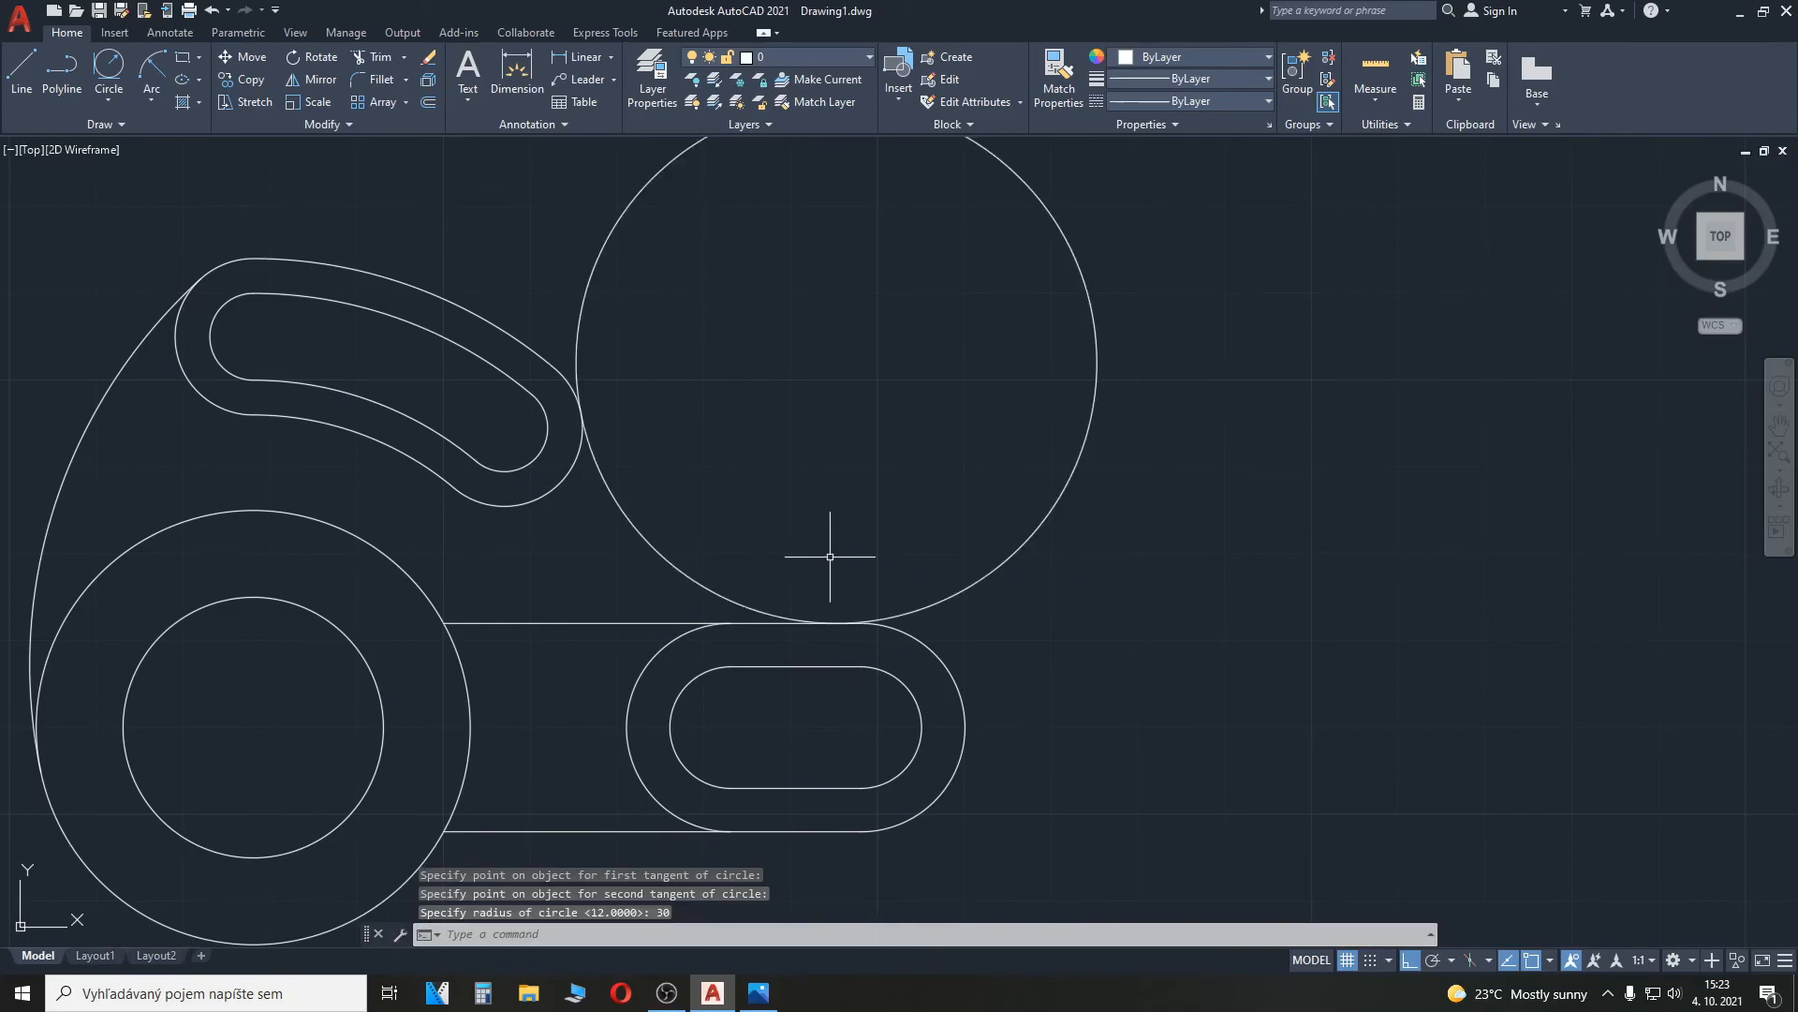
# Step: Trim the radius 30 circle to the concave arc joining the two slotted arms, and compare the outline with the reference image
pyautogui.write('tr')
pyautogui.press('Return')
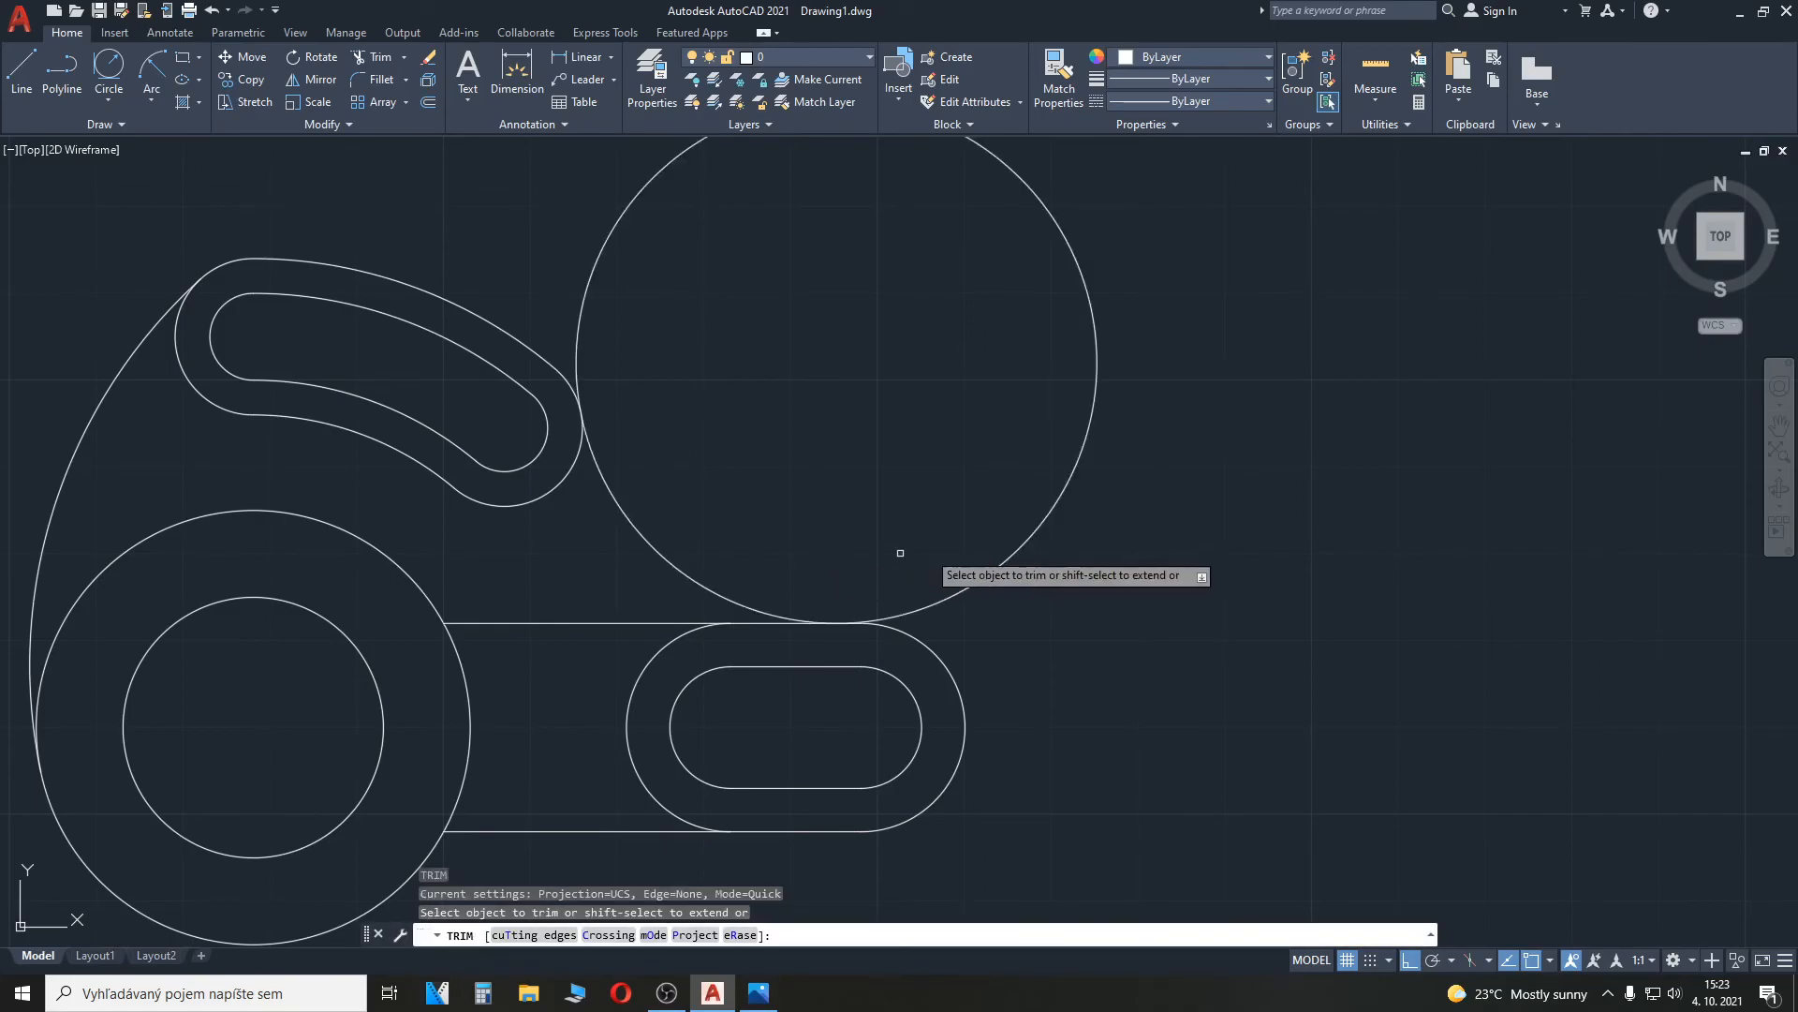
pyautogui.click(1023, 536)
pyautogui.press('Escape')
pyautogui.scroll(-4, 984, 530)
pyautogui.scroll(2, 941, 450)
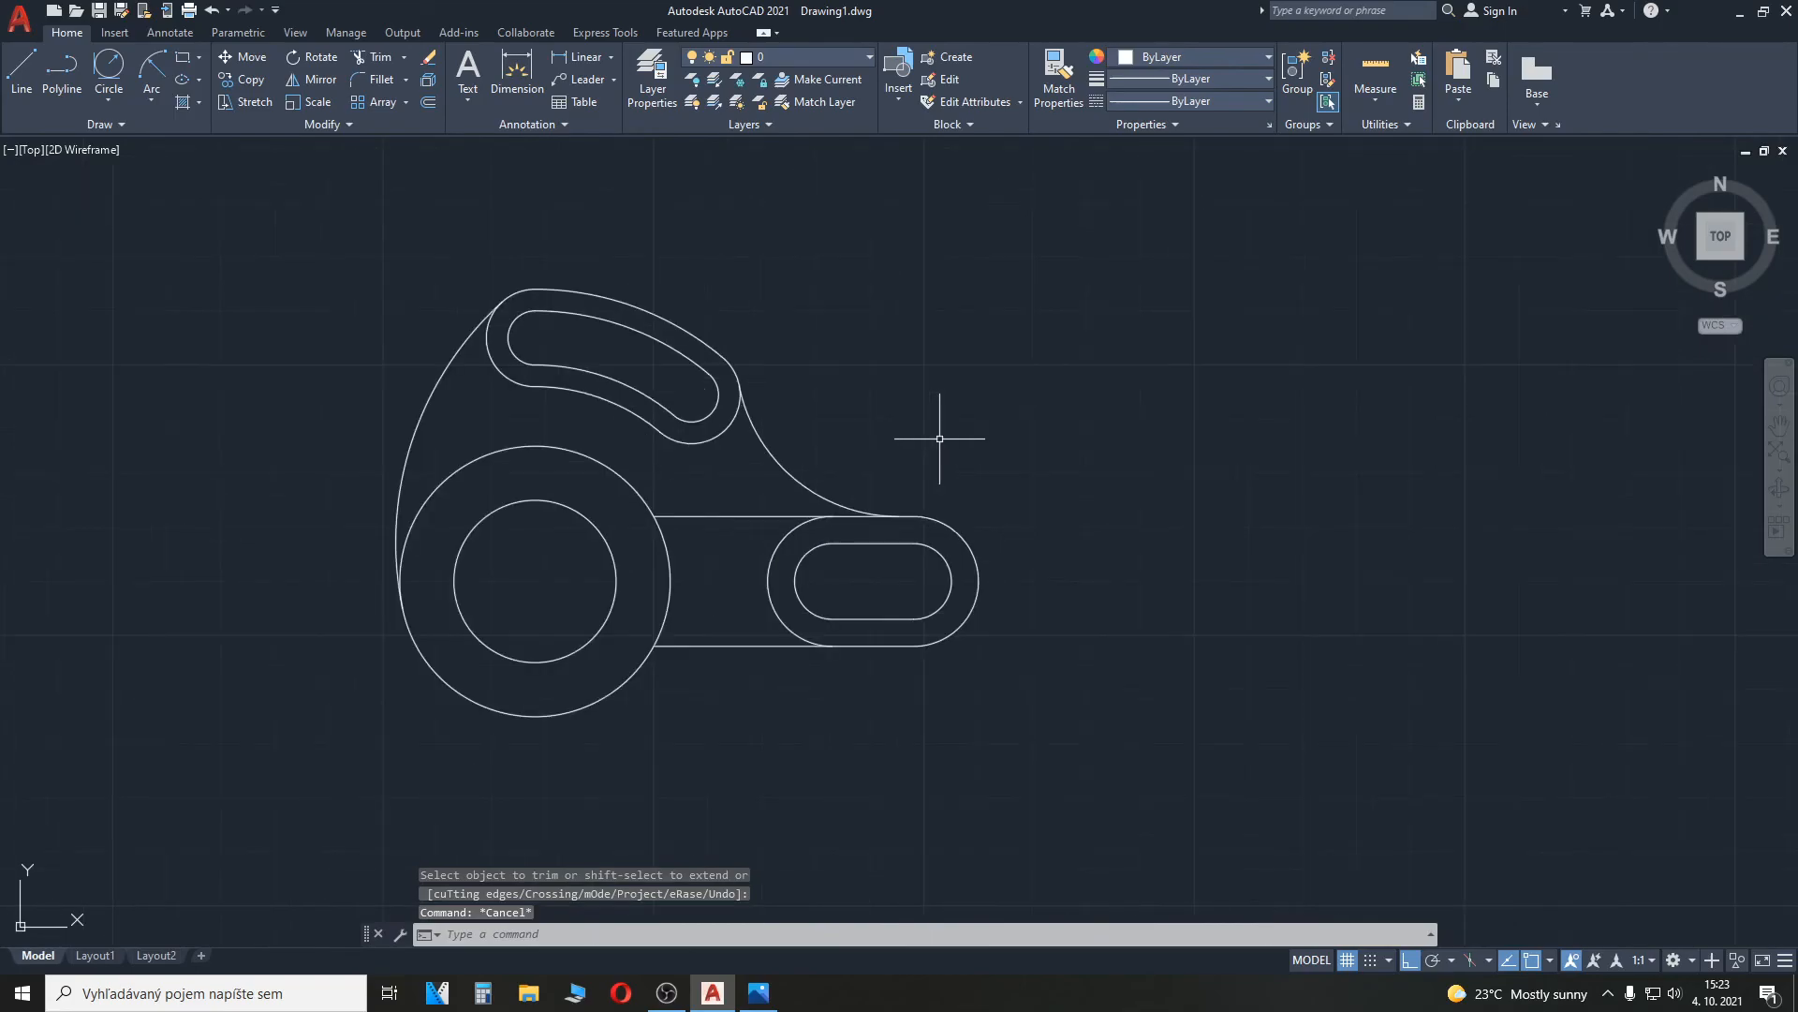
pyautogui.click(769, 998)
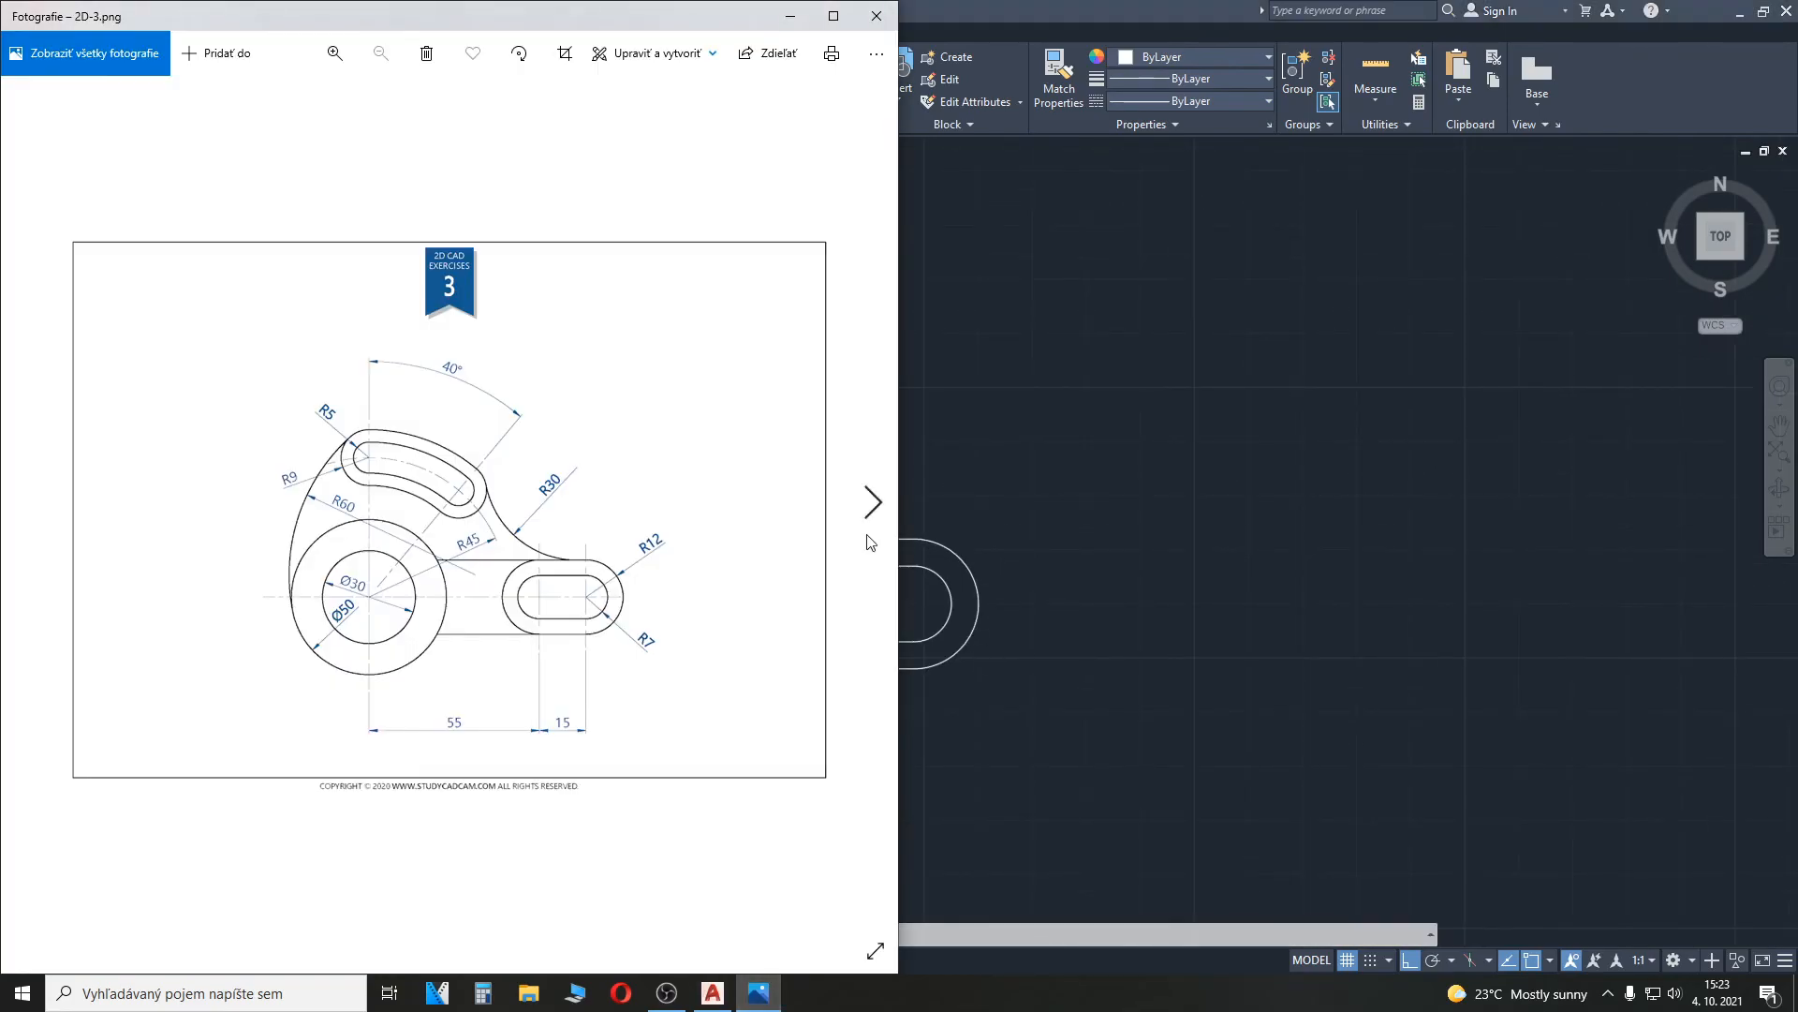
pyautogui.click(1231, 568)
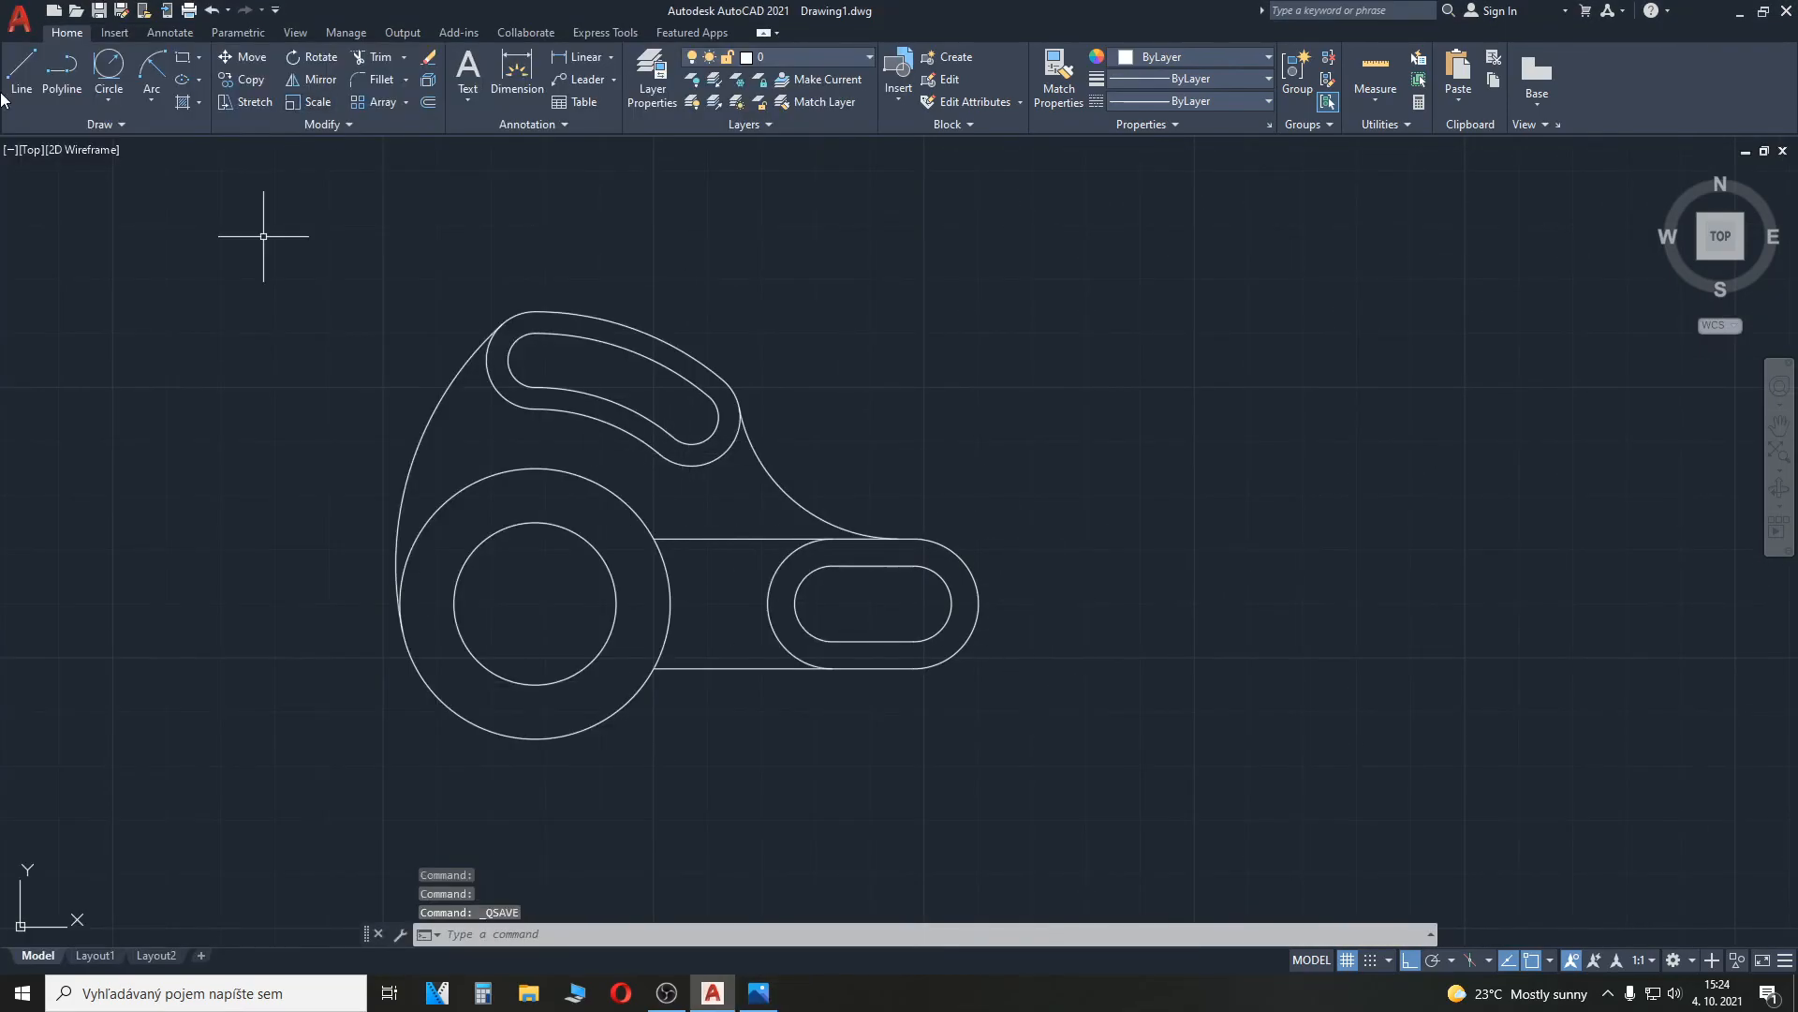